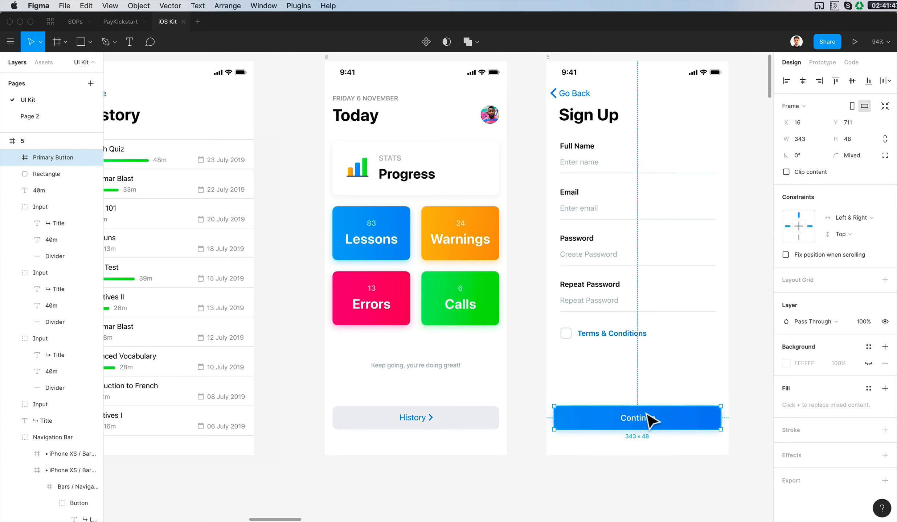
- Change the button's label to Sign Up
double_click(646, 418)
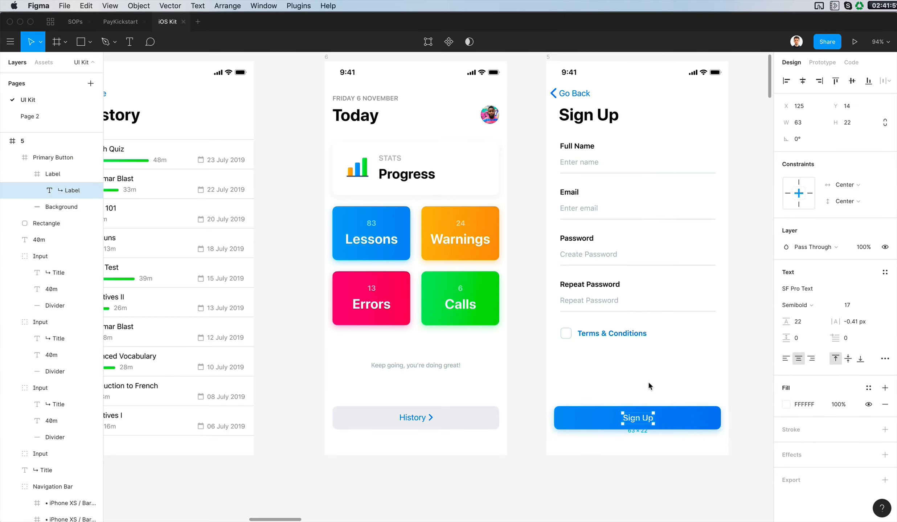
scroll(617, 333, "left", 15)
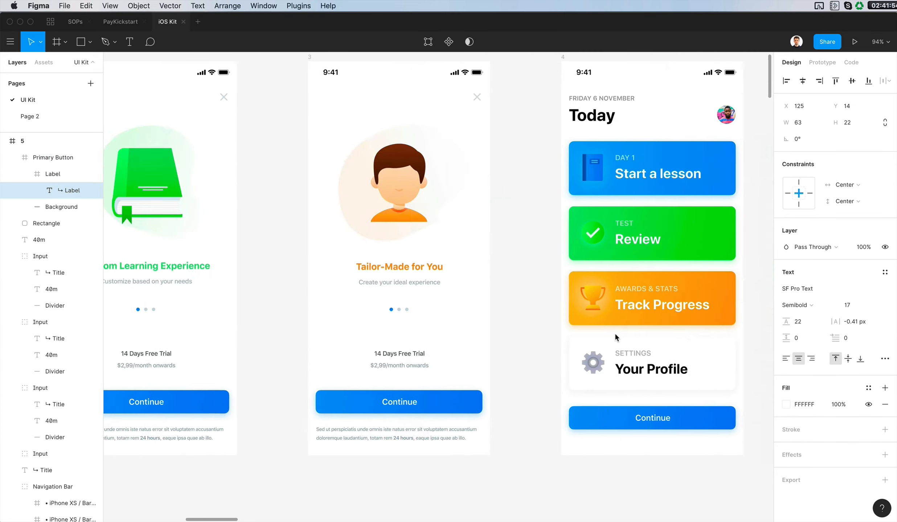
scroll(615, 333, "left", 10)
scroll(615, 333, "right", 20)
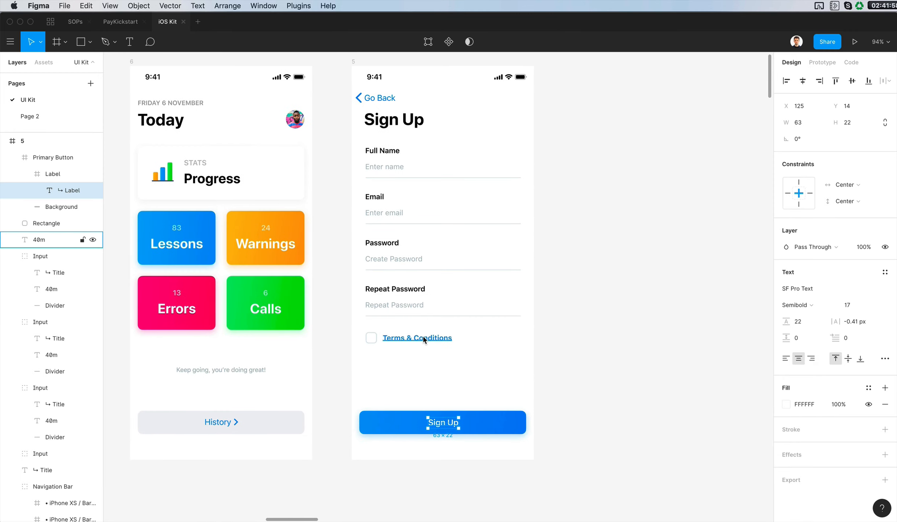
- Copy the Today caption below the button and retype it as 'Already have an account?'
left_click_drag(245, 369, 441, 446)
key("Return")
type("Already have an ")
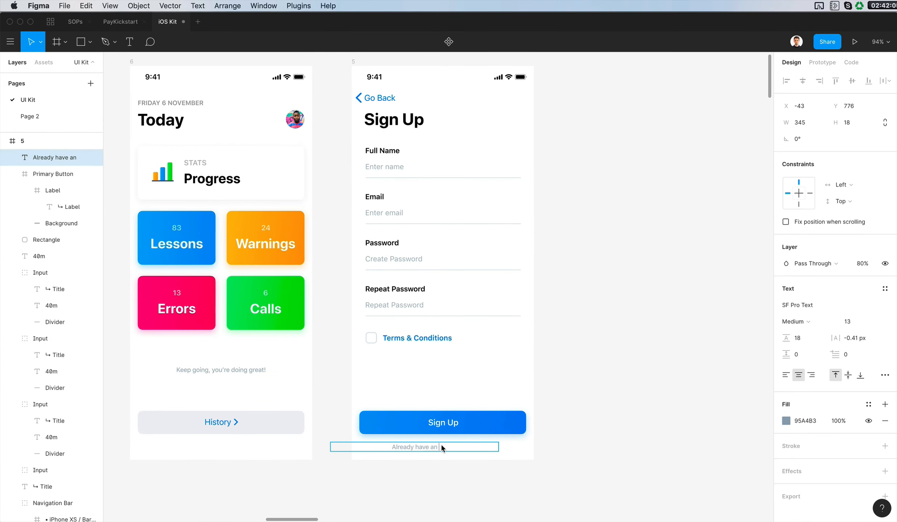
type("account?")
key("Escape")
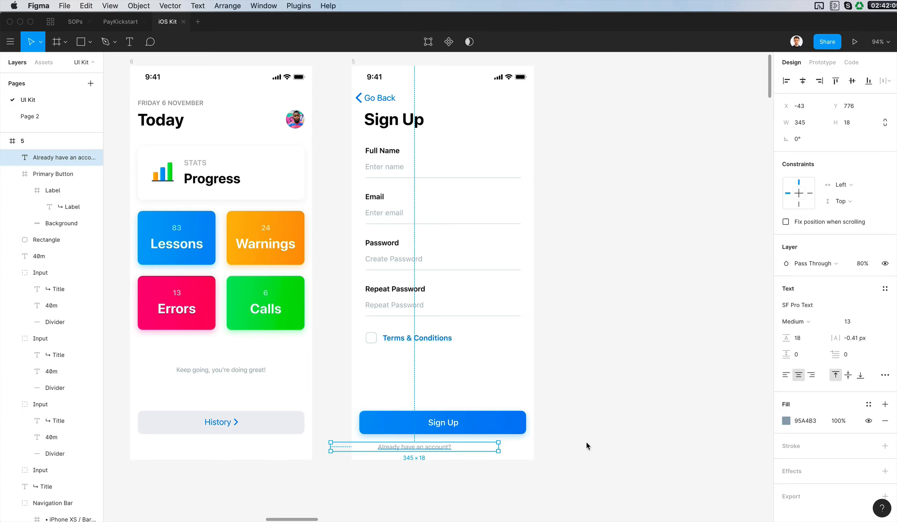
double_click(498, 446)
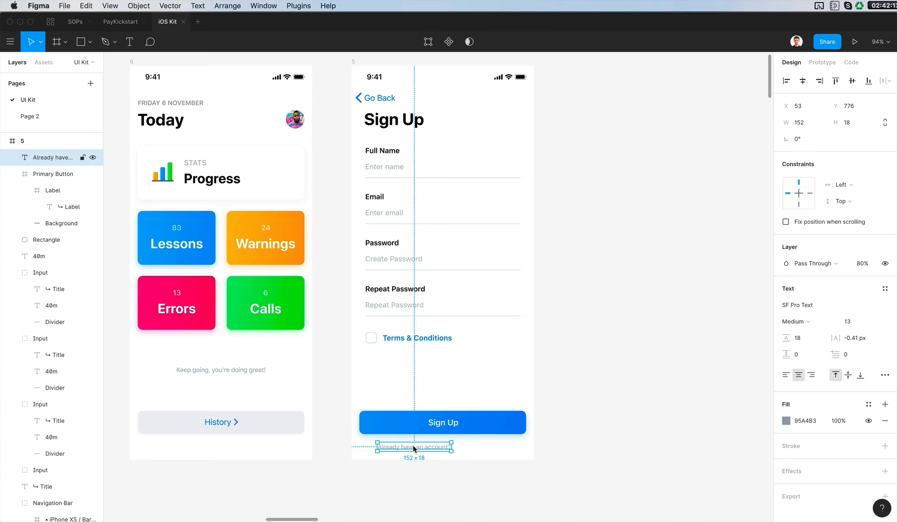
- Duplicate the caption to its right and change the copy to 'Log In'
left_click_drag(412, 446, 491, 446, "alt")
double_click(491, 446)
type("Log In")
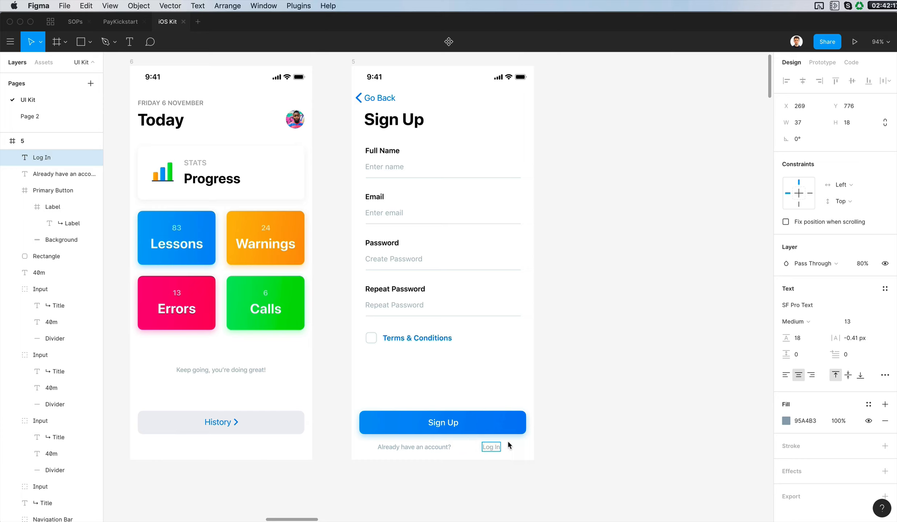
key("Escape")
- Make Log In semibold in the Terms & Conditions blue, snug beside the caption
key("i")
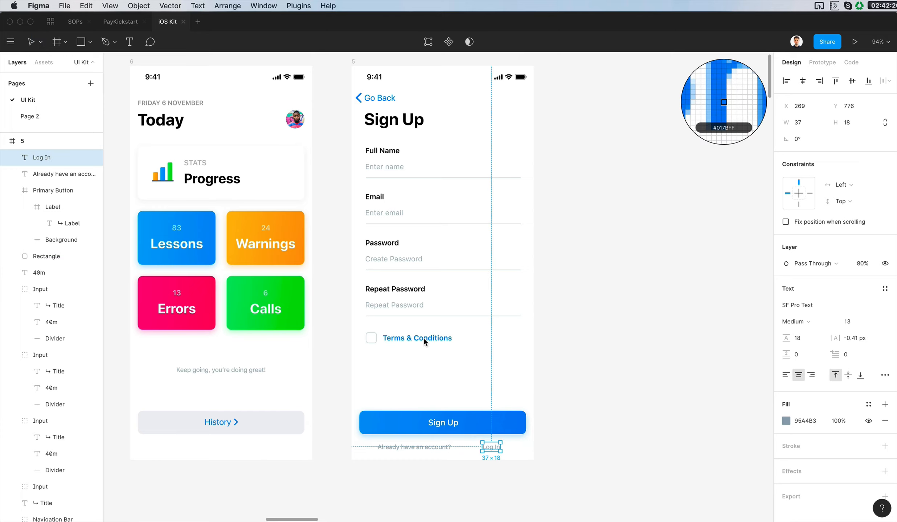
left_click(430, 344)
key("i")
left_click(426, 342)
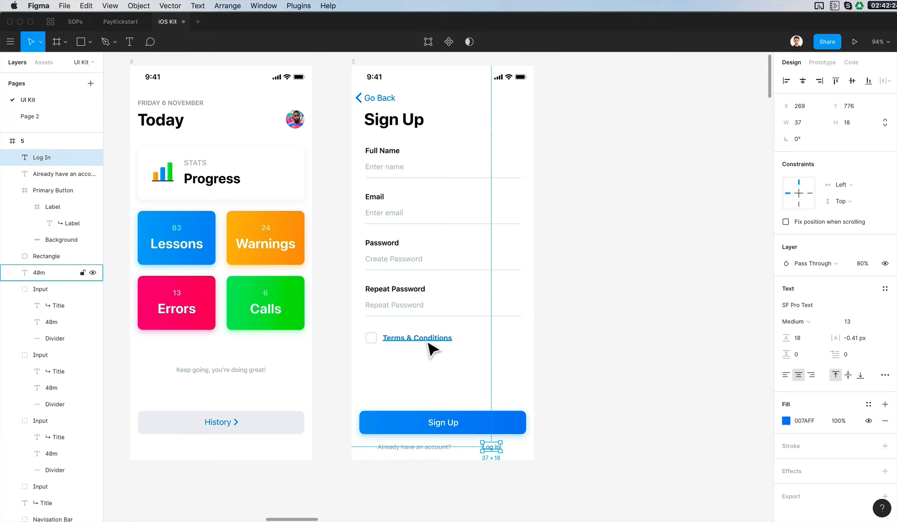
left_click(800, 322)
left_click(801, 334)
key("shift+Left")
key("shift+Left")
key("shift+Left")
key("shift+Left")
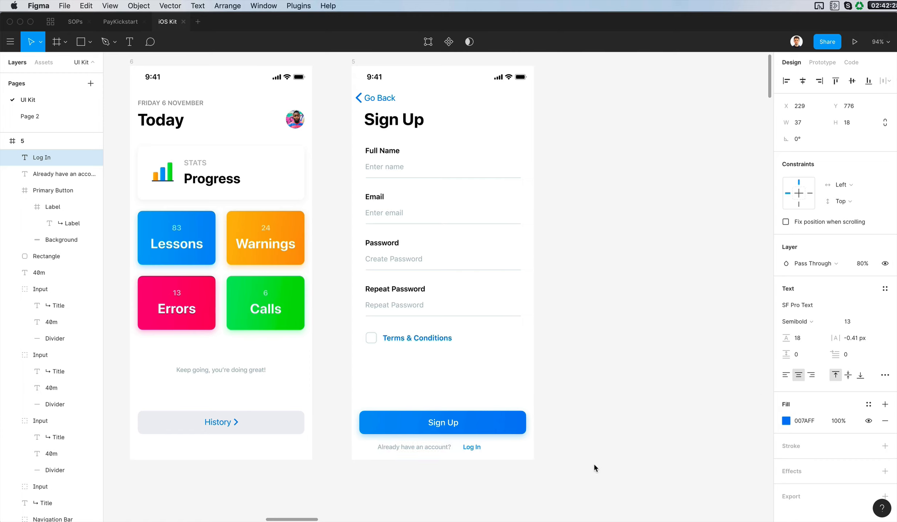
key("0")
key("shift+Left")
key("shift+Left")
key("Right")
key("Right")
key("Right")
key("Right")
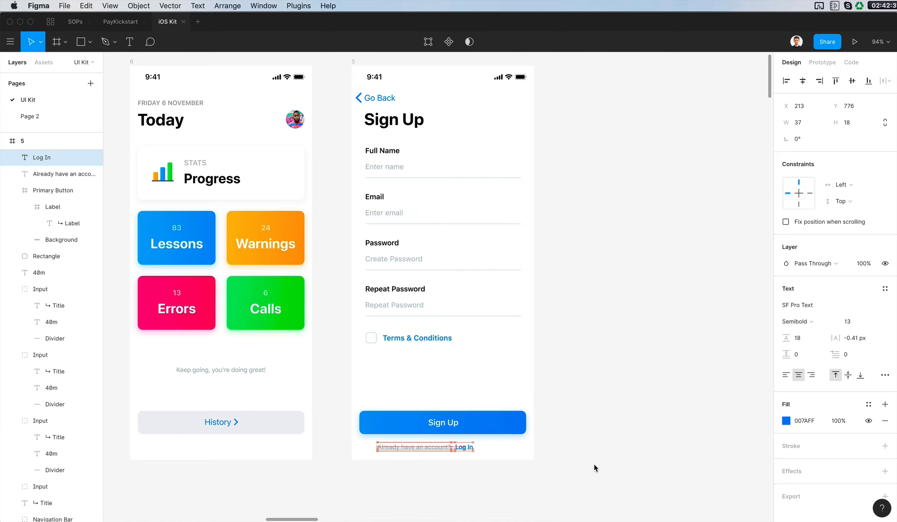
- Group the caption with Log In, centre the group, and move it above the Sign Up button
left_click_drag(539, 444, 364, 460)
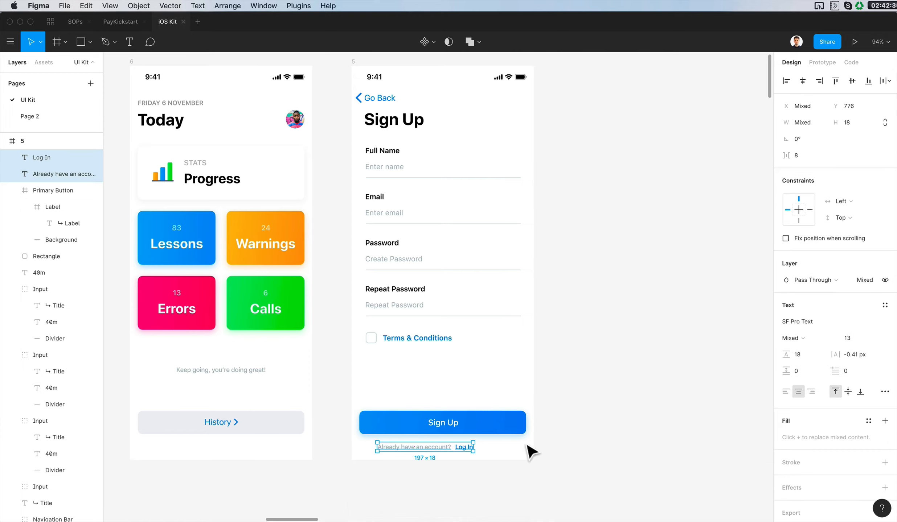
left_click(526, 447)
left_click(463, 447)
left_click_drag(516, 437, 367, 468)
key("super+g")
left_click(803, 83)
left_click_drag(465, 447, 466, 378)
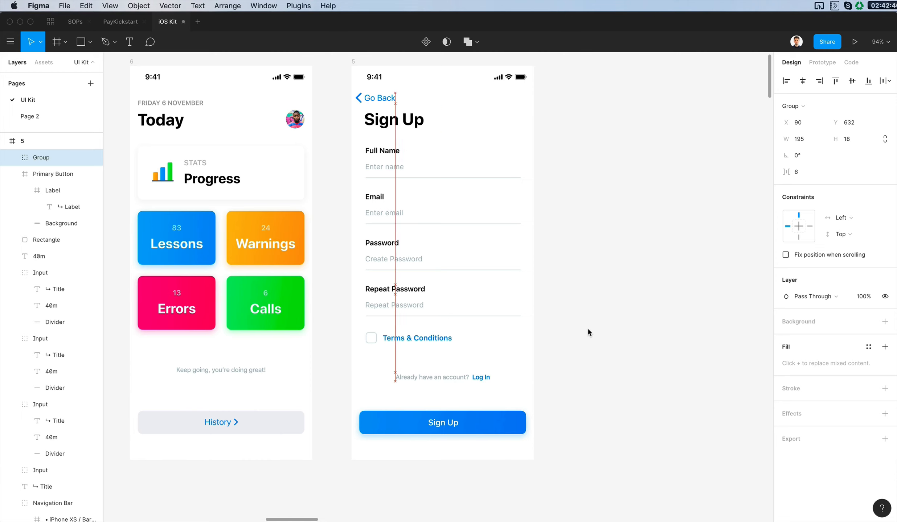
- Duplicate the Sign Up screen to its right
left_click(587, 331)
scroll(588, 331, "down", 5)
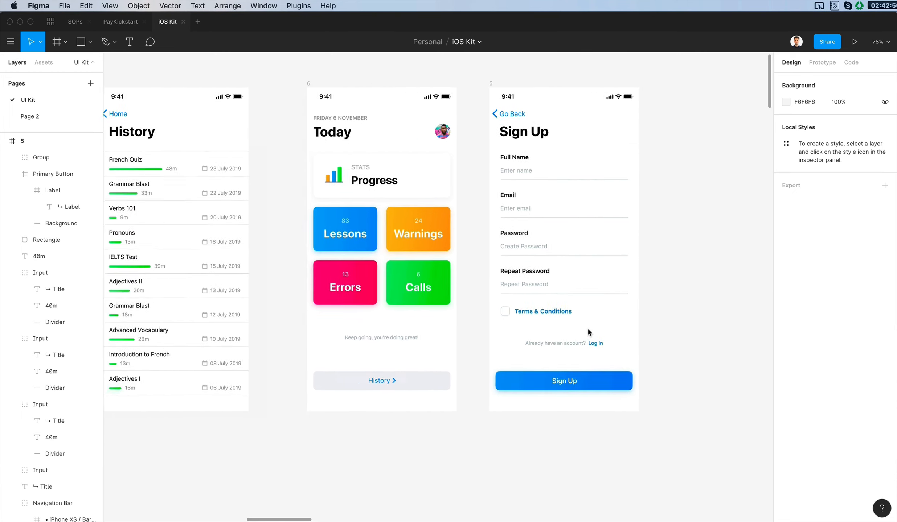
left_click(452, 124)
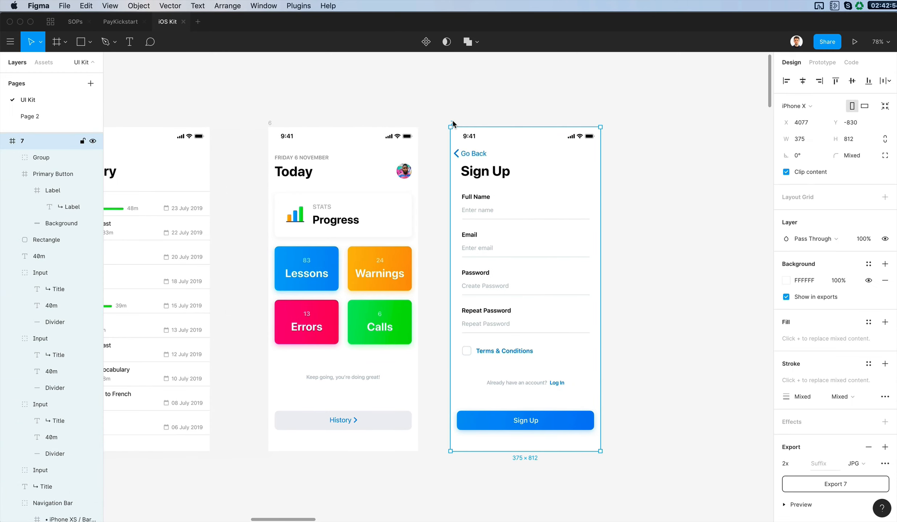
left_click(541, 98)
scroll(540, 98, "left", 3)
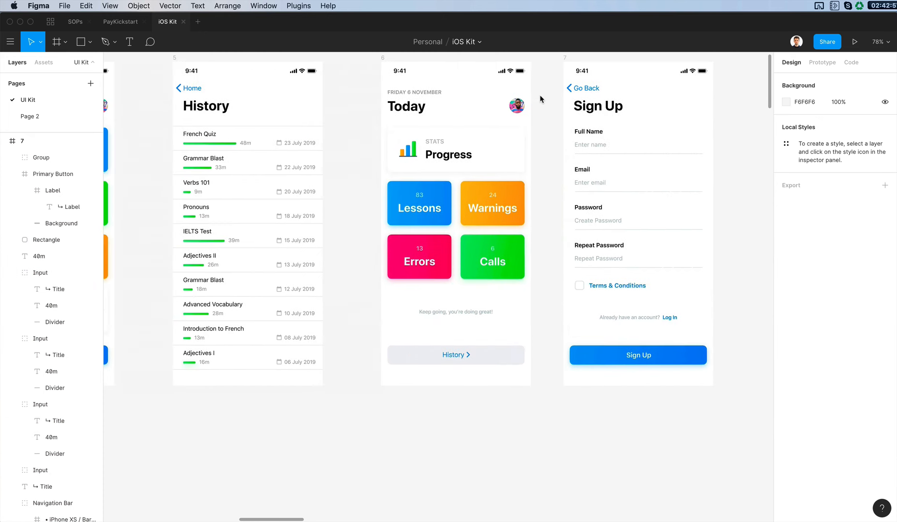
scroll(541, 98, "up", 6)
scroll(541, 98, "down", 8)
scroll(541, 98, "left", 10)
scroll(541, 97, "right", 10)
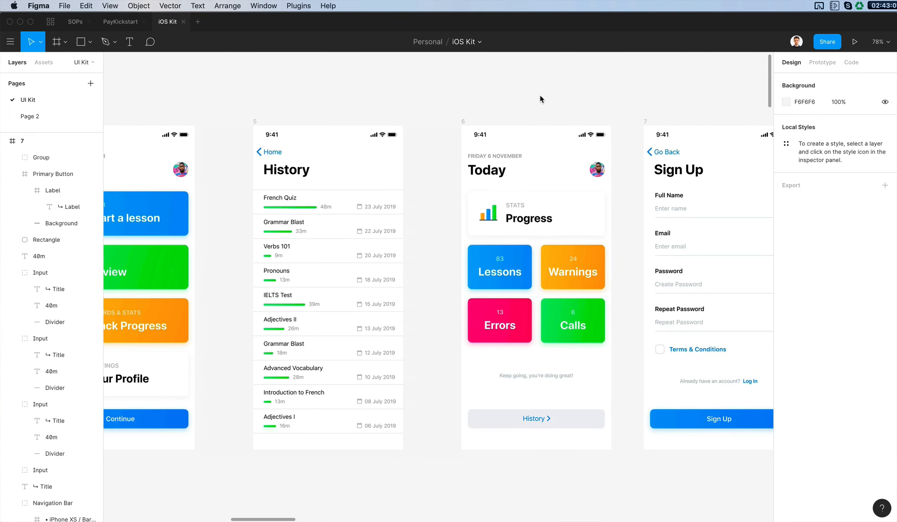
left_click(460, 123)
left_click_drag(495, 170, 677, 171, "alt")
- Retitle the copied screen 'Login'
scroll(674, 172, "right", 1)
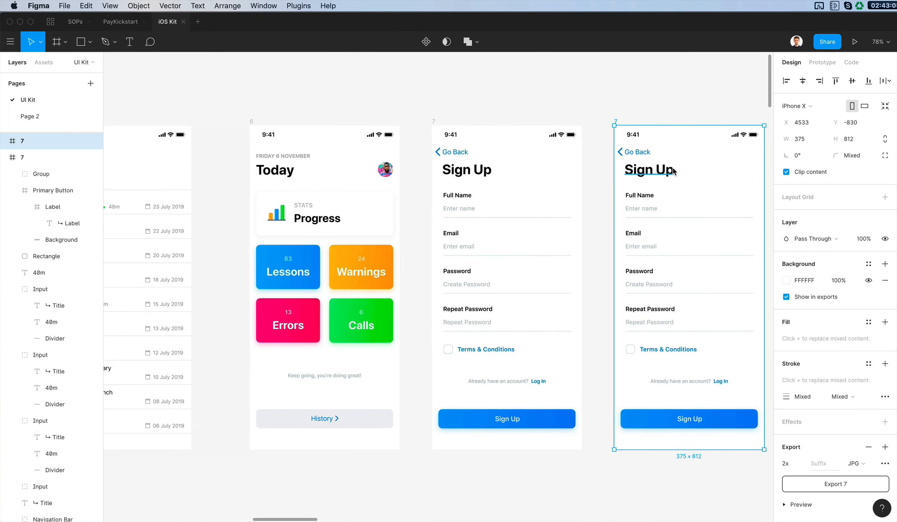
scroll(590, 172, "right", 4)
left_click(568, 119)
left_click(557, 172)
key("Return")
type("Login")
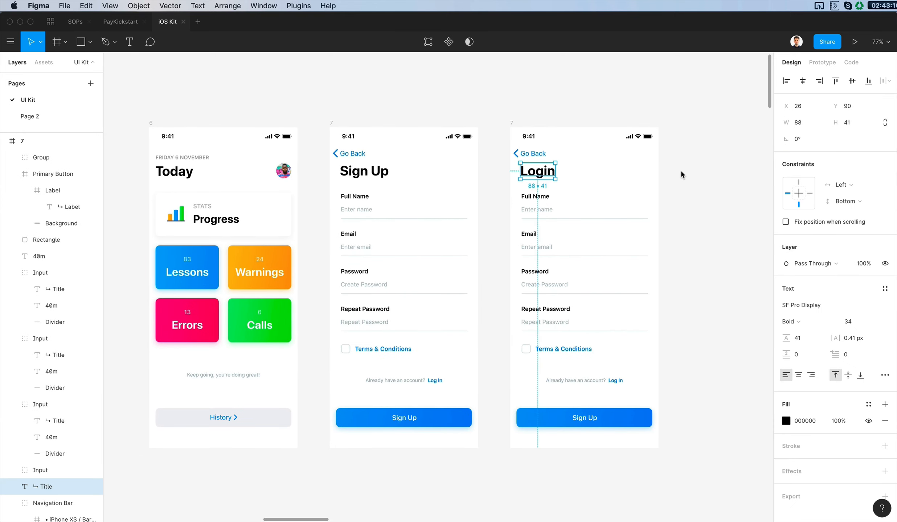
left_click(681, 175)
scroll(678, 173, "right", 3)
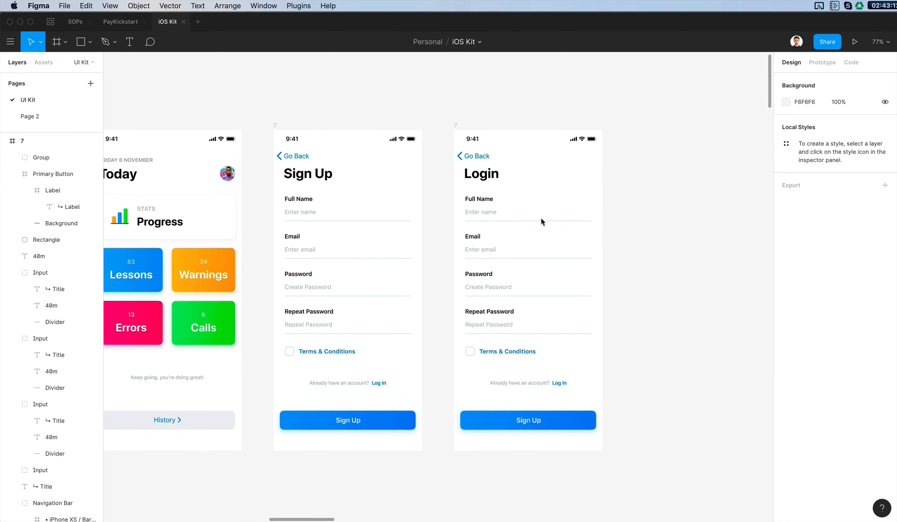
- Rename the Full Name label to Email and enter a sample username in its field
double_click(480, 201)
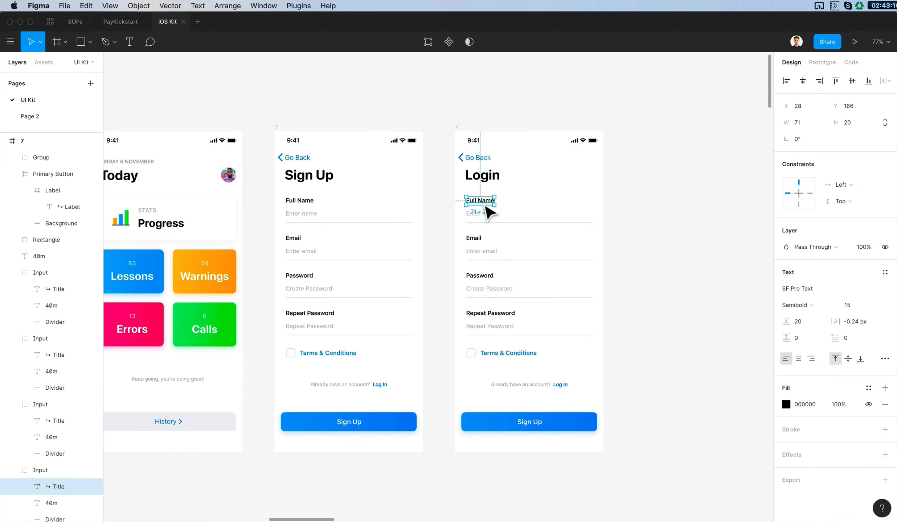
double_click(481, 201)
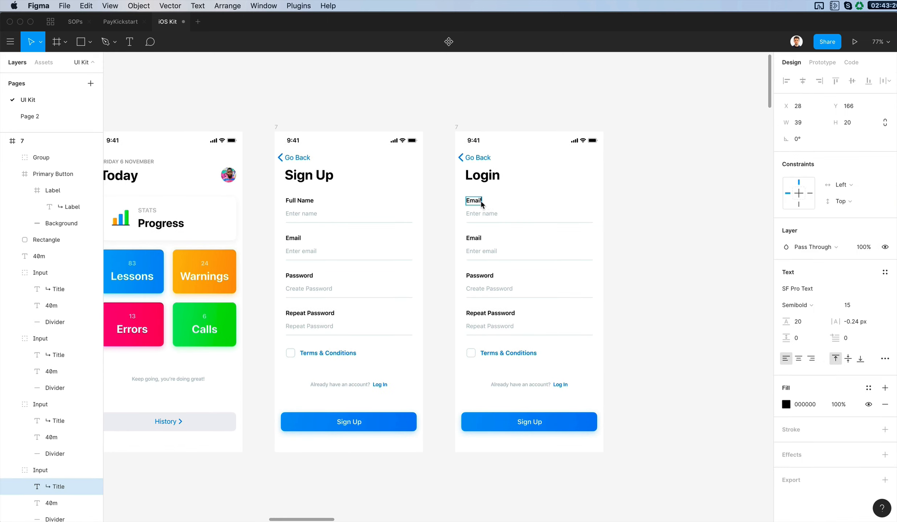
scroll(537, 197, "up", 2)
double_click(483, 216)
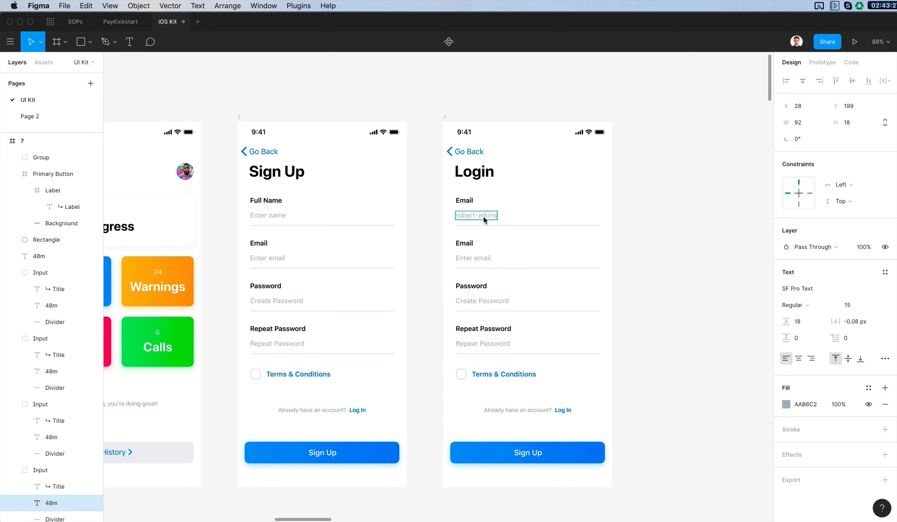
key("Escape")
- Keep the username Regular weight and colour it black to match the Email label
scroll(519, 210, "up", 4)
left_click(802, 305)
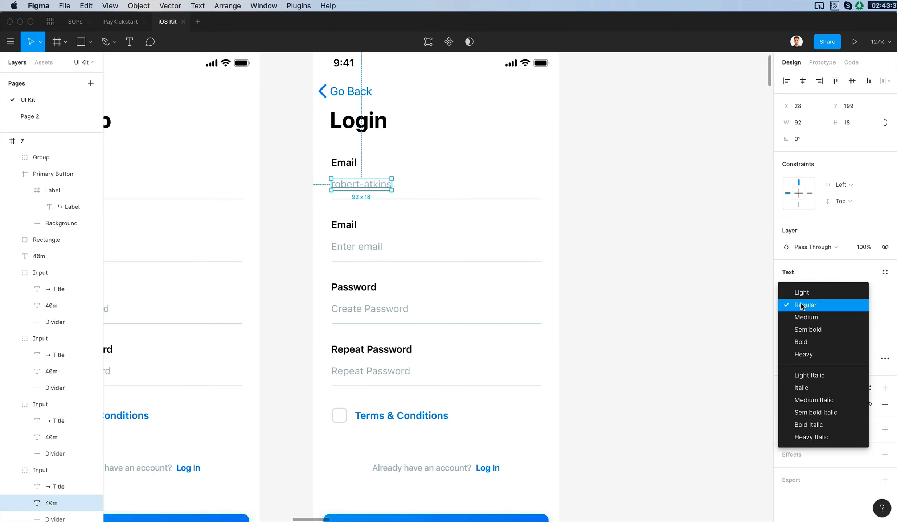
left_click(689, 283)
double_click(366, 187)
key("i")
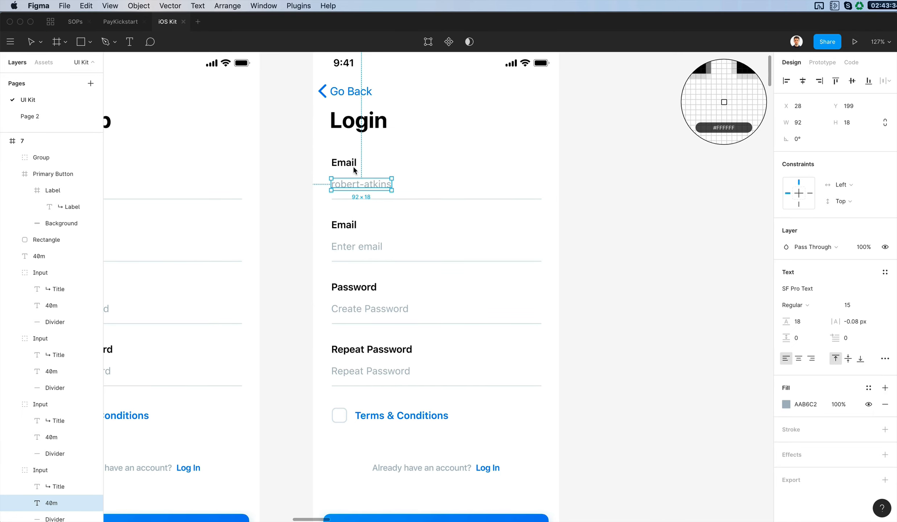
left_click(353, 165)
left_click(408, 155)
scroll(360, 180, "up", 7)
scroll(361, 183, "up", 3)
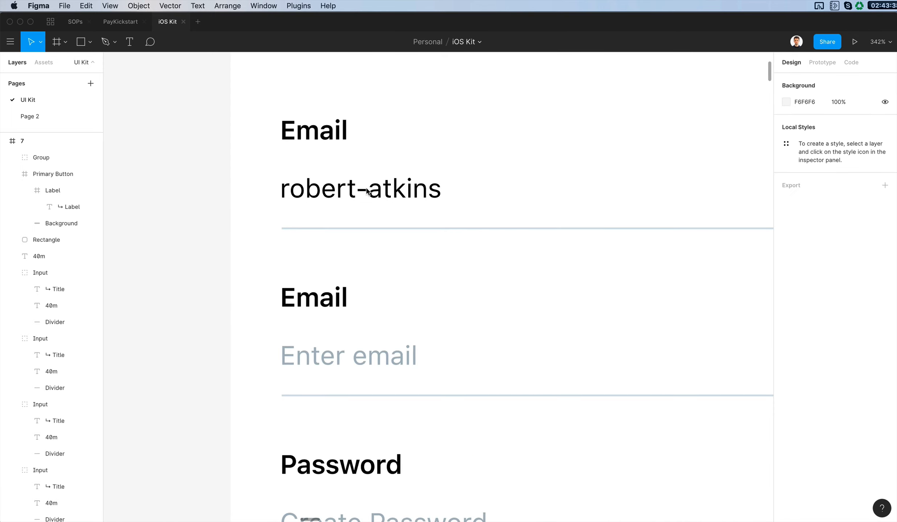
- Draw a vertical caret line after the username with 1.5 stroke in the Go Back blue
key("l")
mouse_move(442, 166)
left_mouse_down()
mouse_move(446, 222)
mouse_move(456, 224)
left_mouse_up()
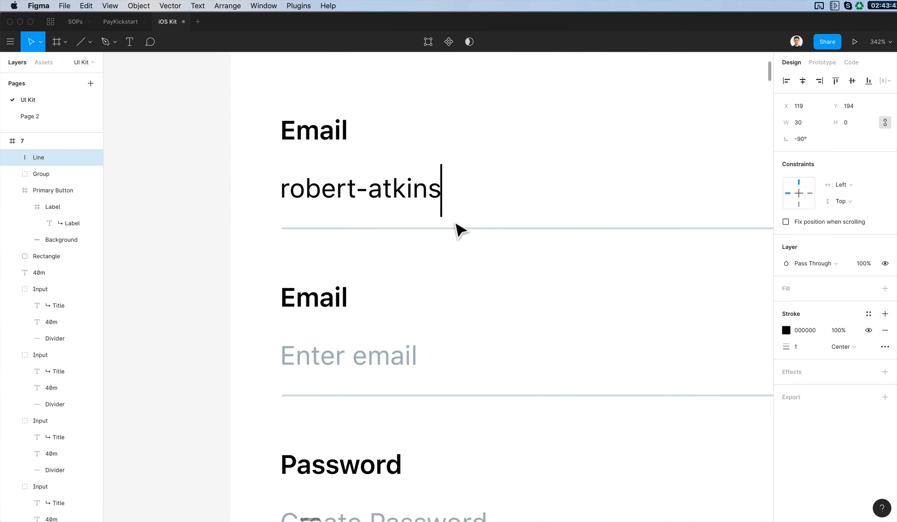
left_click(798, 346)
type("1,5")
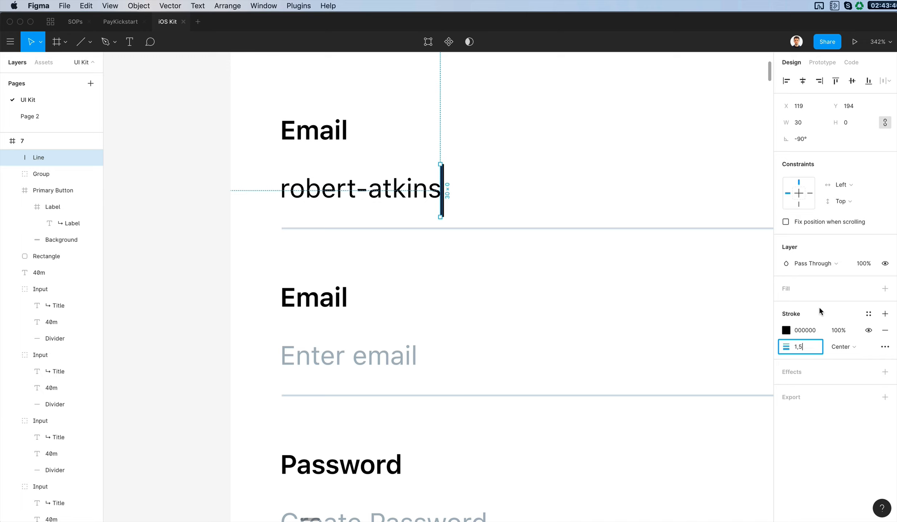
key("Return")
scroll(546, 280, "up", 5)
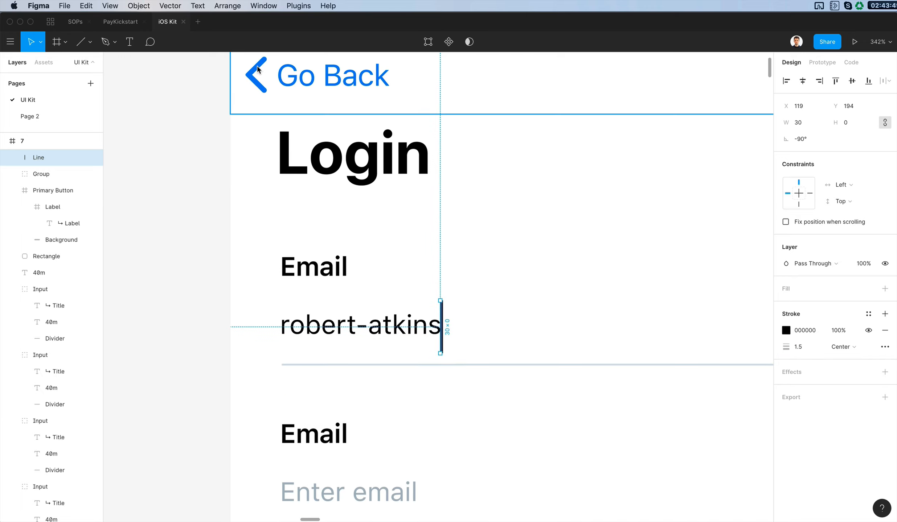
key("i")
left_click(258, 69)
left_click(529, 287)
- Set the caret line's width to 32
scroll(507, 304, "down", 5)
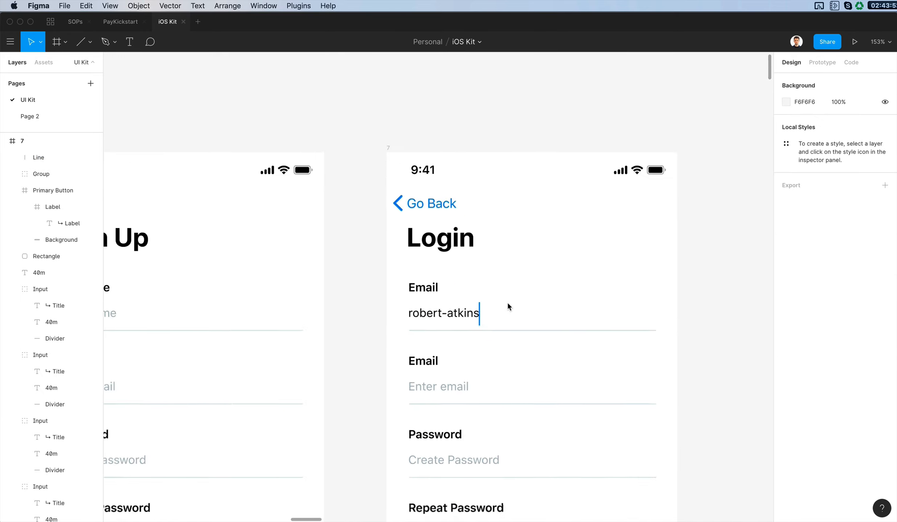
left_click(484, 311)
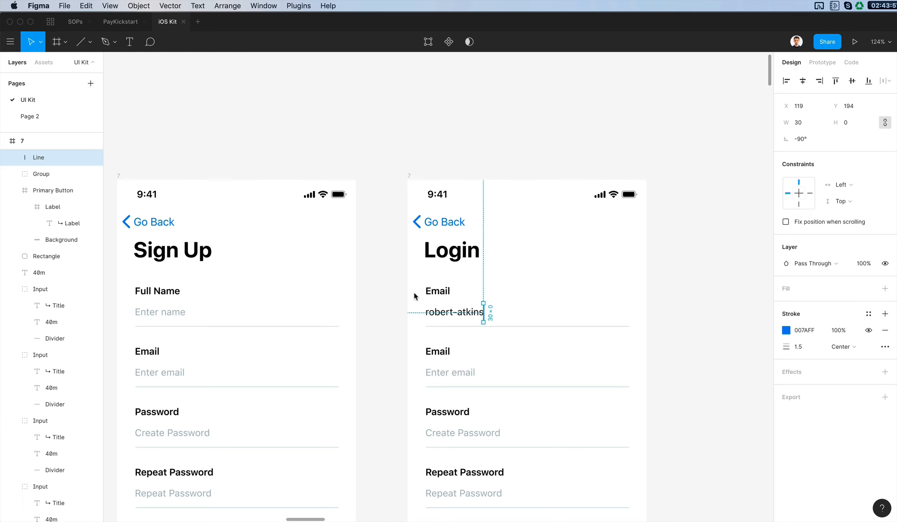
scroll(443, 294, "up", 8)
left_click(800, 122)
key("Up")
key("Up")
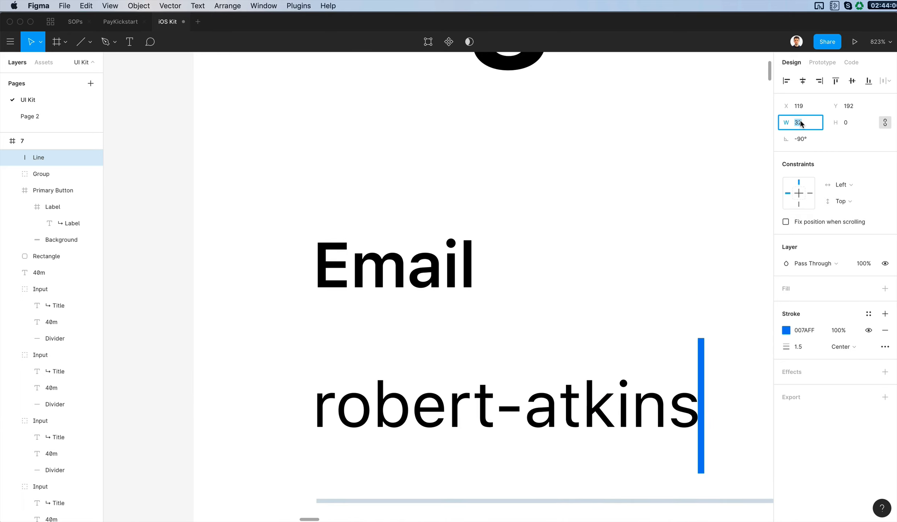
scroll(652, 326, "down", 6)
left_click(669, 268)
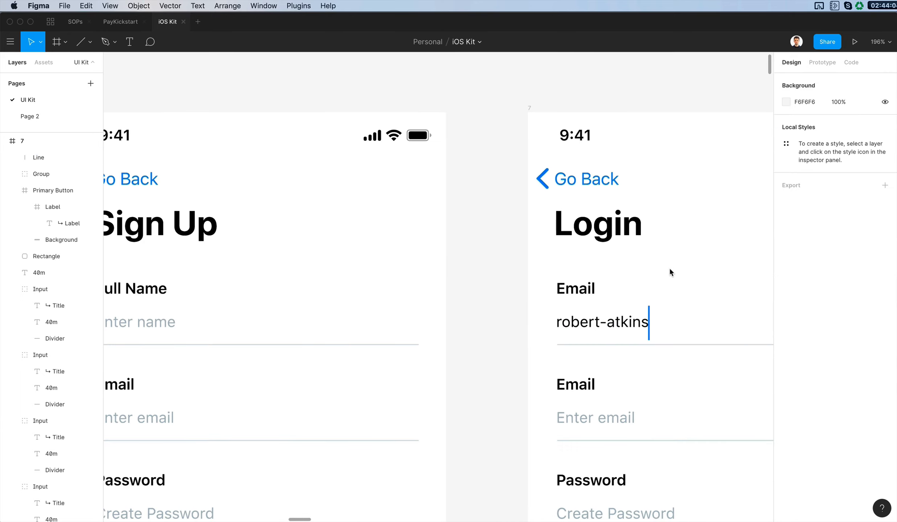
- Pan around the Login screen and select its second Email label
scroll(670, 269, "right", 6)
scroll(670, 269, "right", 10)
scroll(670, 269, "left", 12)
scroll(669, 269, "up", 5)
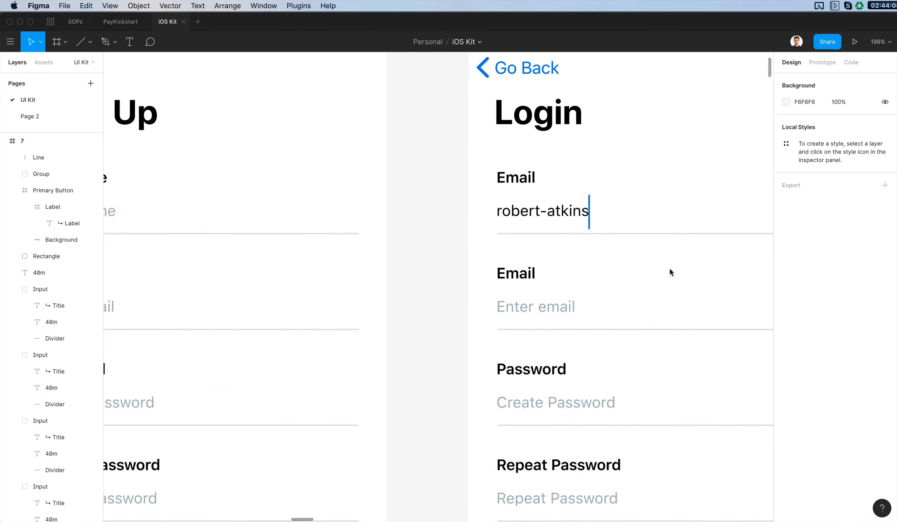
scroll(669, 269, "right", 11)
scroll(669, 271, "left", 10)
scroll(670, 271, "down", 5)
scroll(653, 265, "right", 5)
scroll(617, 254, "down", 2)
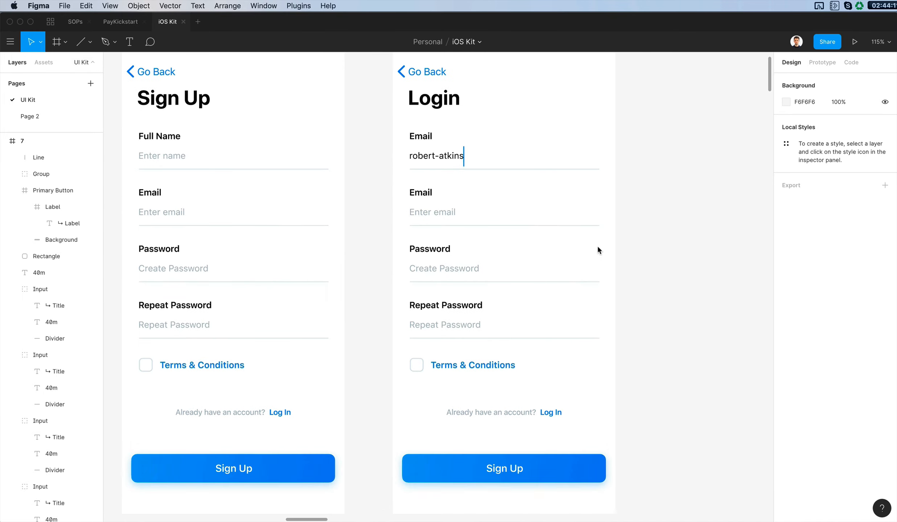
left_click(420, 195)
- Relabel the second field Password with an 'Enter password' placeholder
double_click(420, 194)
type("Password")
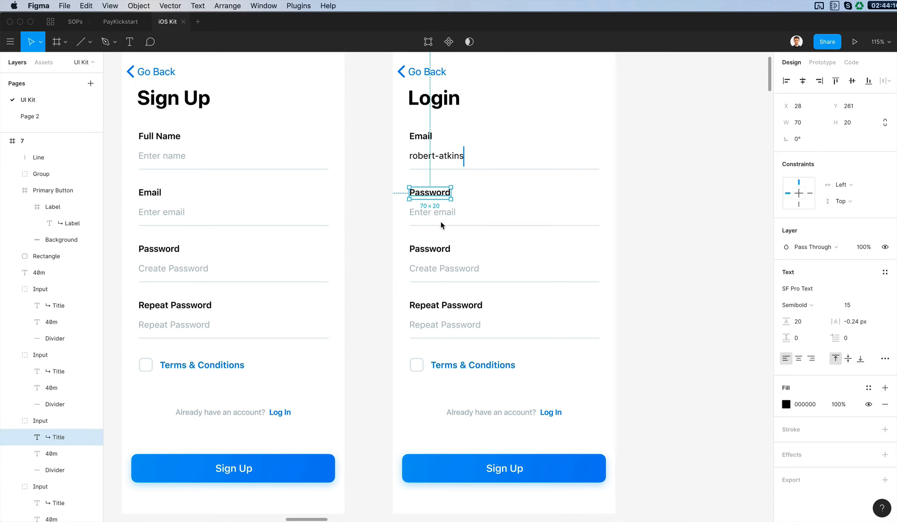
double_click(439, 213)
type("password")
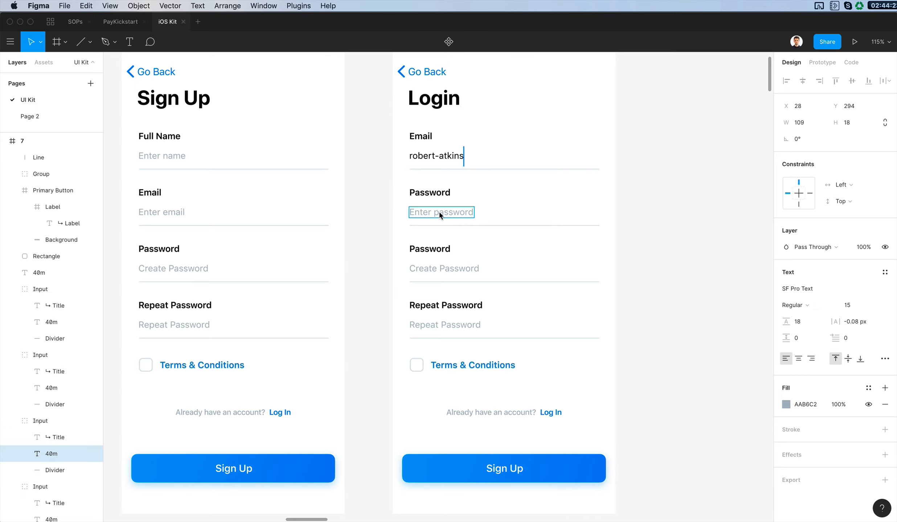
key("Escape")
- Delete the extra Password and Repeat Password inputs and move the checkbox row up under Password
left_click(714, 216)
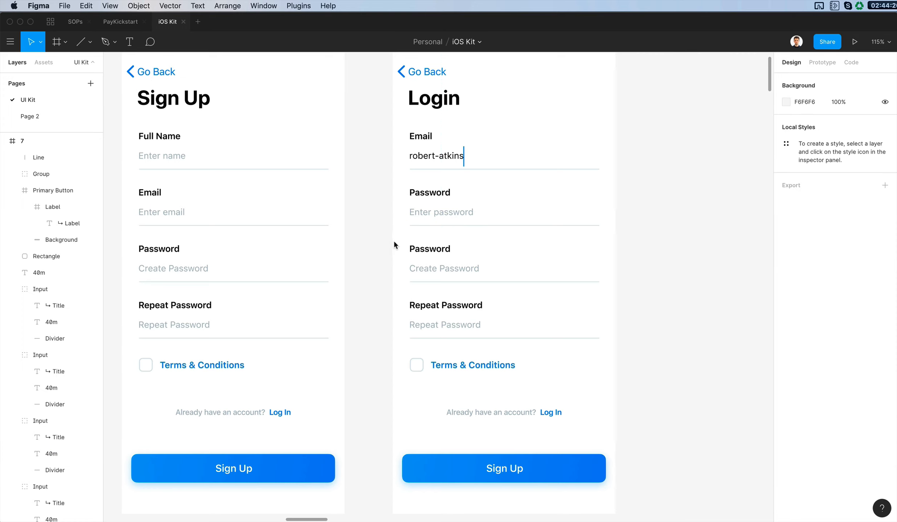
left_click_drag(394, 242, 486, 351)
key("Delete")
left_click_drag(400, 344, 461, 255)
- Give the Terms & Conditions text the grey placeholder style and change it to 'Remember Me'
left_click(447, 213)
key("super+alt+c")
left_click(461, 251)
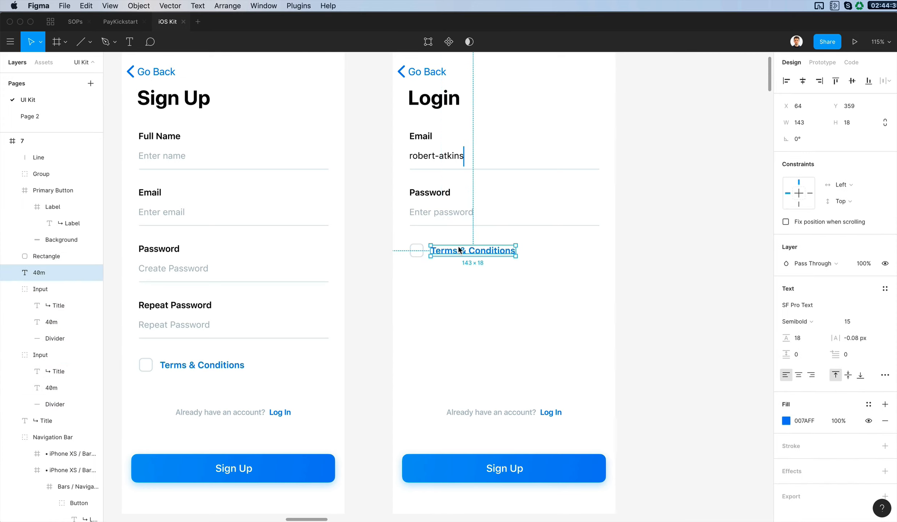
key("super+alt+v")
key("Escape")
double_click(457, 251)
type("Remember m")
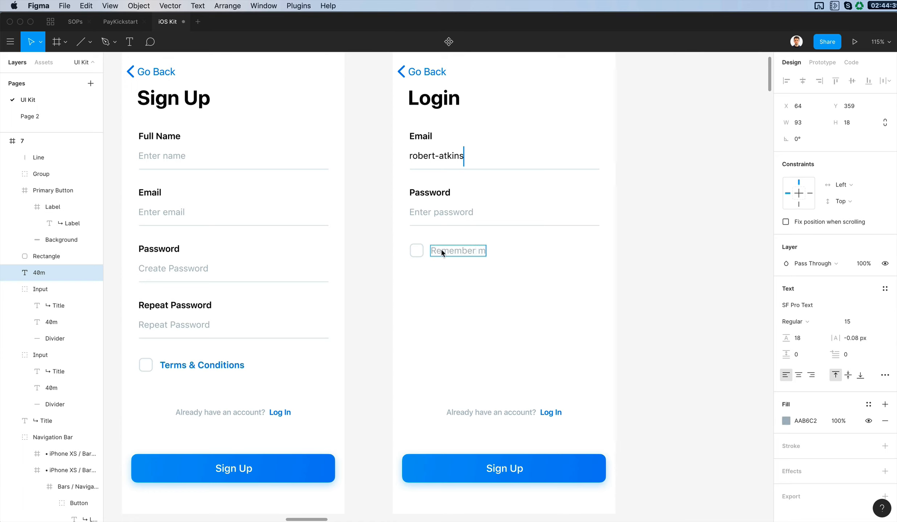
key("BackSpace")
type("Me")
- Check the Remember Me row spacing and duplicate the Sign Up button beneath it
left_click(145, 365)
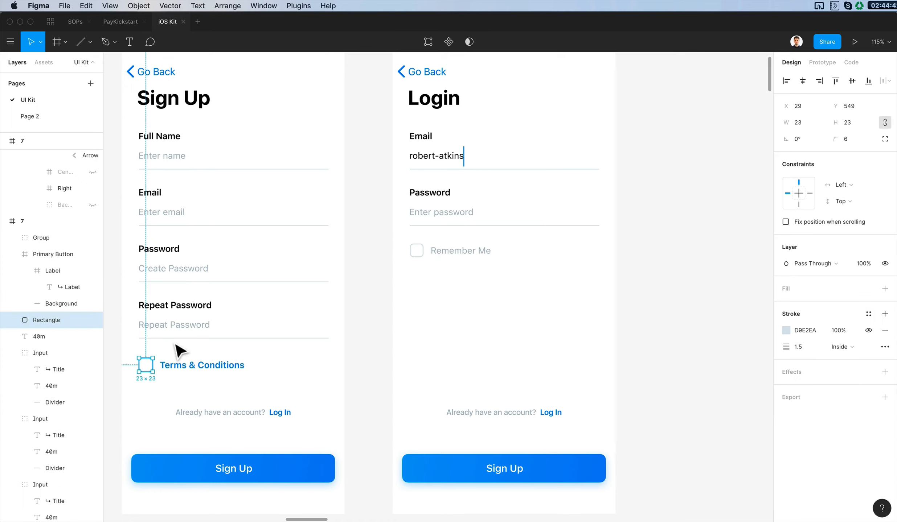
left_click_drag(473, 262, 401, 244)
key("alt")
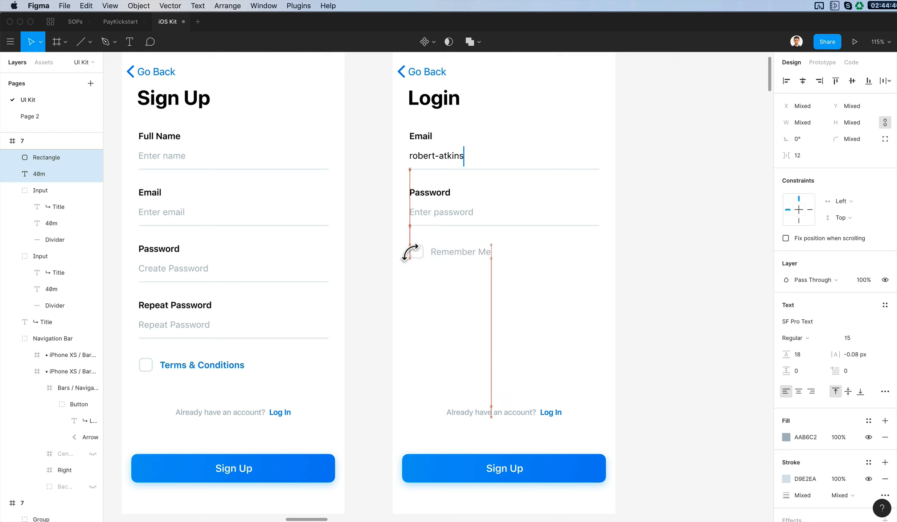
left_click(563, 254)
scroll(565, 254, "up", 3)
scroll(565, 254, "down", 1)
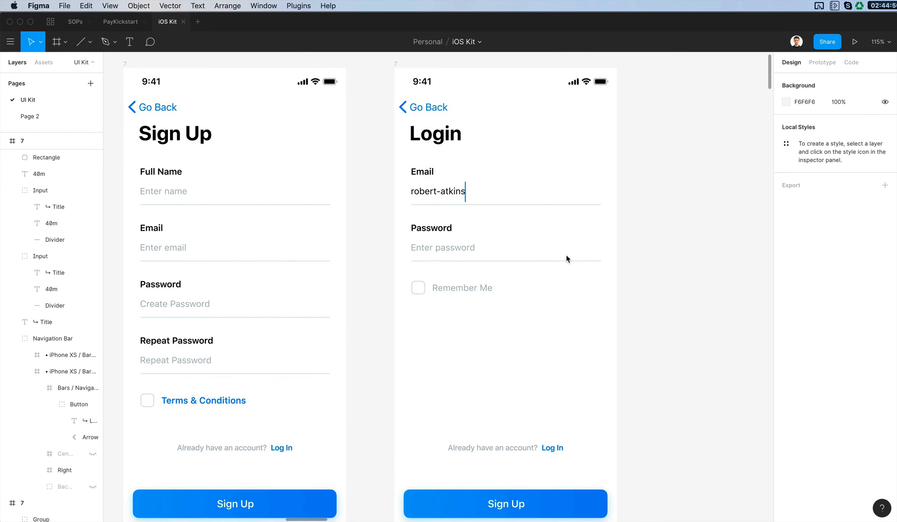
left_click_drag(527, 512, 527, 337)
- Change the new button's label to Login
double_click(506, 330)
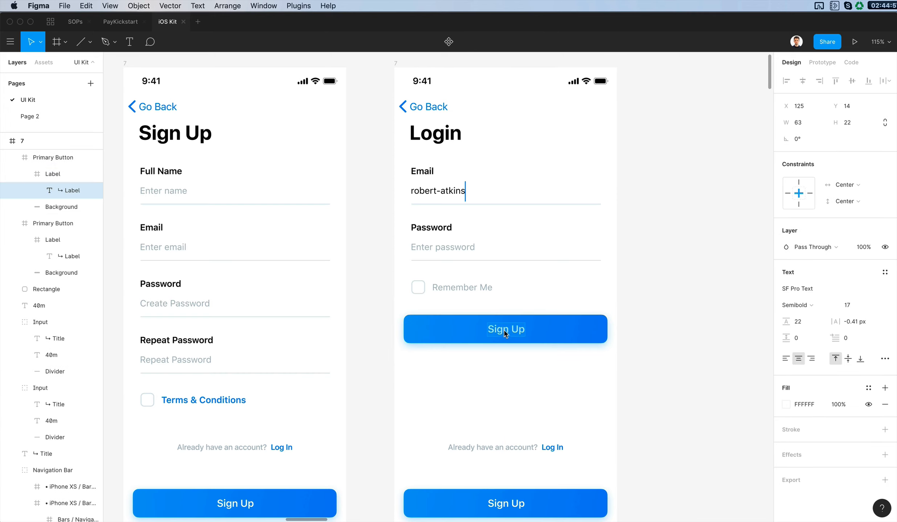
left_click(524, 374)
scroll(524, 374, "down", 2)
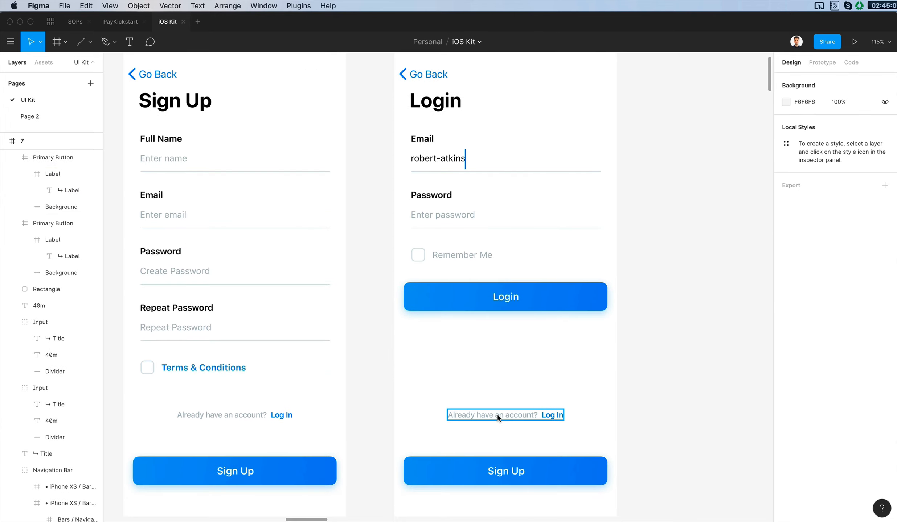
- Reword the copied account line to 'You don't have an account?'
double_click(461, 414)
type("You don't")
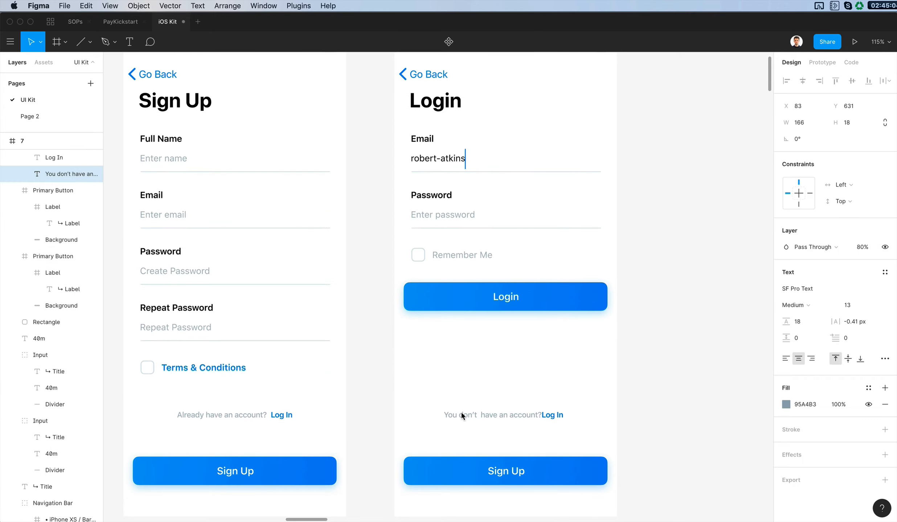
key("Escape")
key("Left")
key("Left")
key("Left")
key("Left")
key("Left")
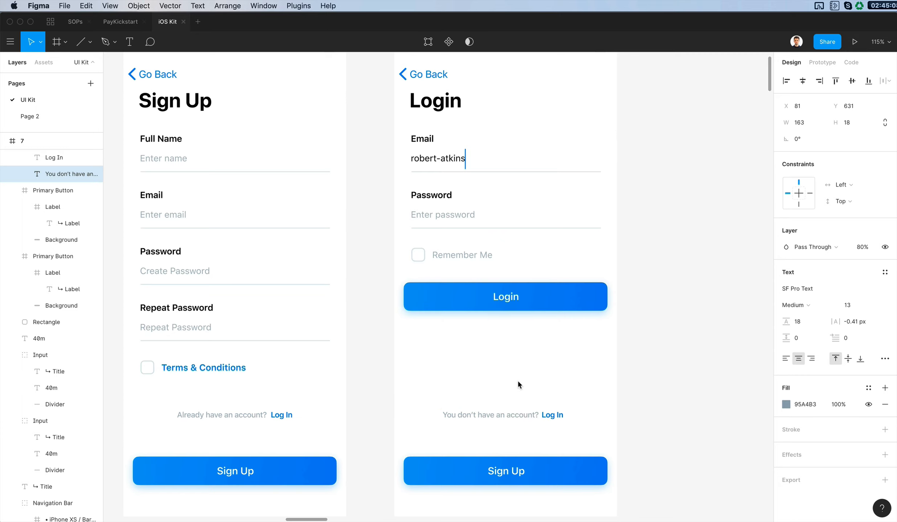
- Group the account text with Log In, centre it, and place it just below the Login button
left_click_drag(513, 385, 613, 434)
key("super+g")
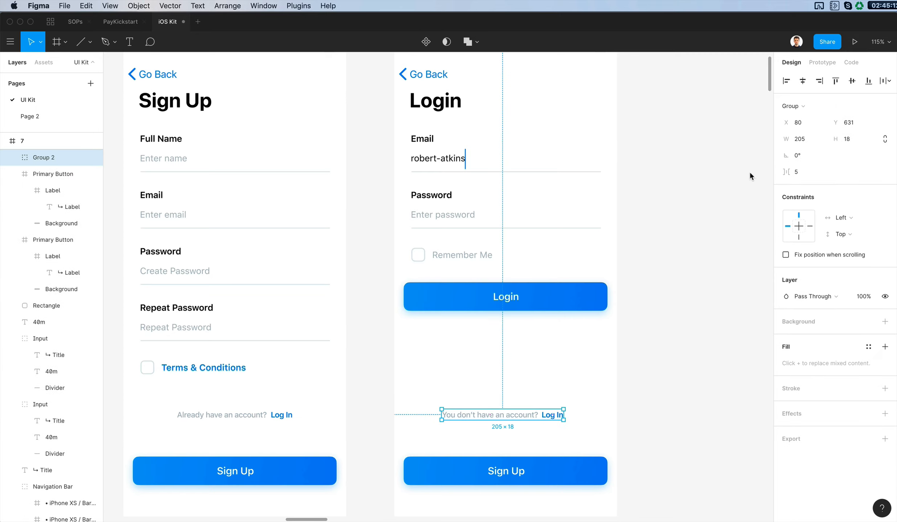
left_click(801, 83)
key("shift+Up")
key("shift+Up")
key("shift+Up")
key("shift+Up")
key("shift+Up")
key("shift+Up")
key("shift+Up")
key("shift+Up")
key("shift+Up")
key("shift+Up")
key("shift+Up")
key("shift+Up")
key("shift+Up")
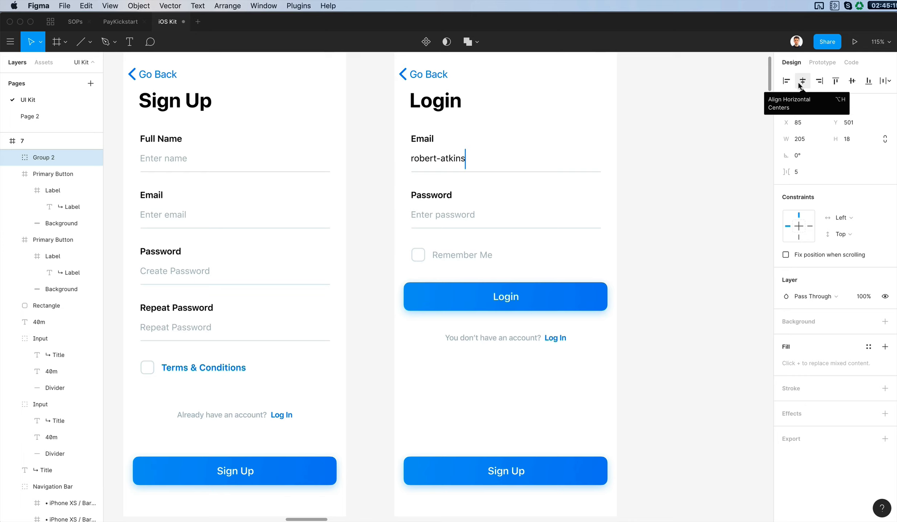
key("shift+Down")
key("Down")
key("Down")
key("Down")
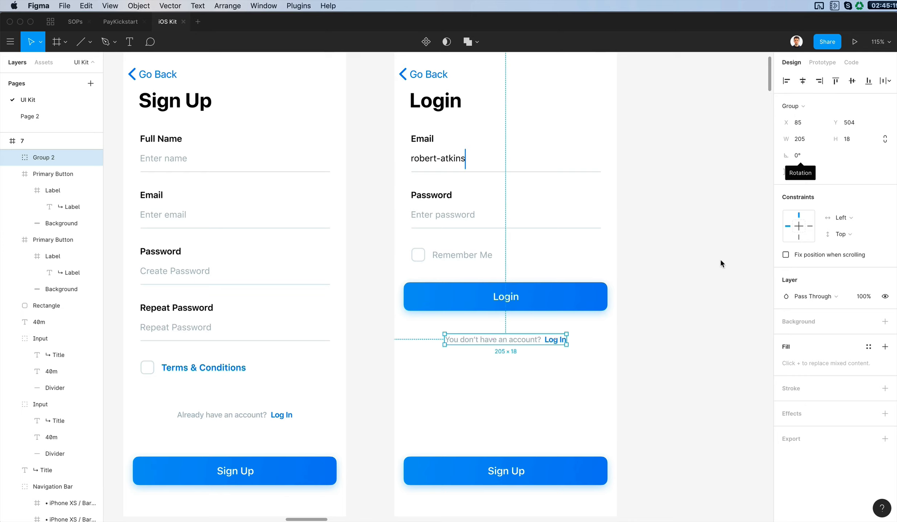
- Add 'Login with Facebook' and 'Login with Google' buttons under the account line, nudged 5 px apart
left_click(500, 473, "super")
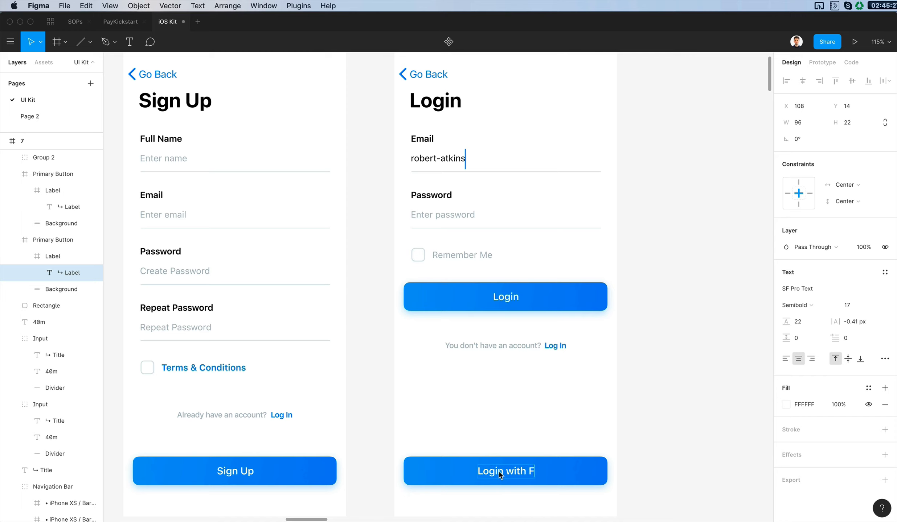
left_click(514, 434)
scroll(514, 432, "down", 2)
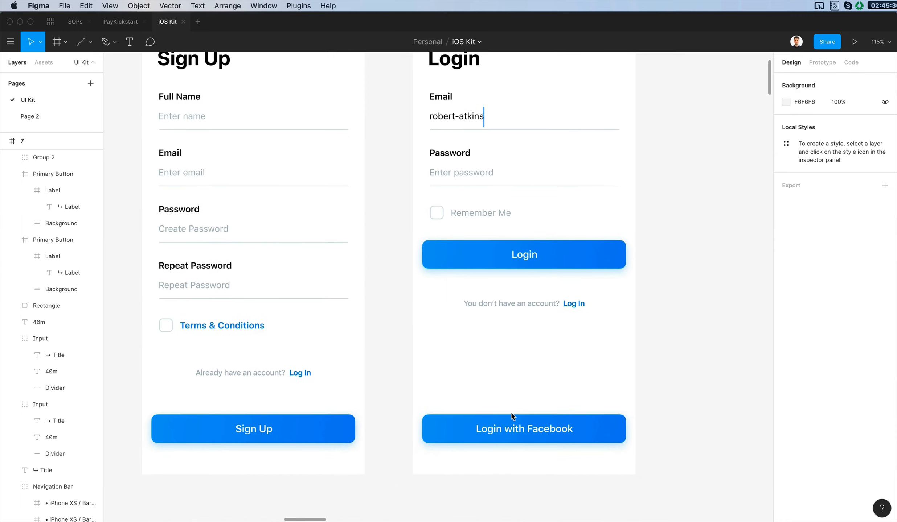
left_click_drag(515, 431, 547, 405)
left_click(529, 305)
key("Down")
key("Down")
key("Down")
key("Down")
key("Down")
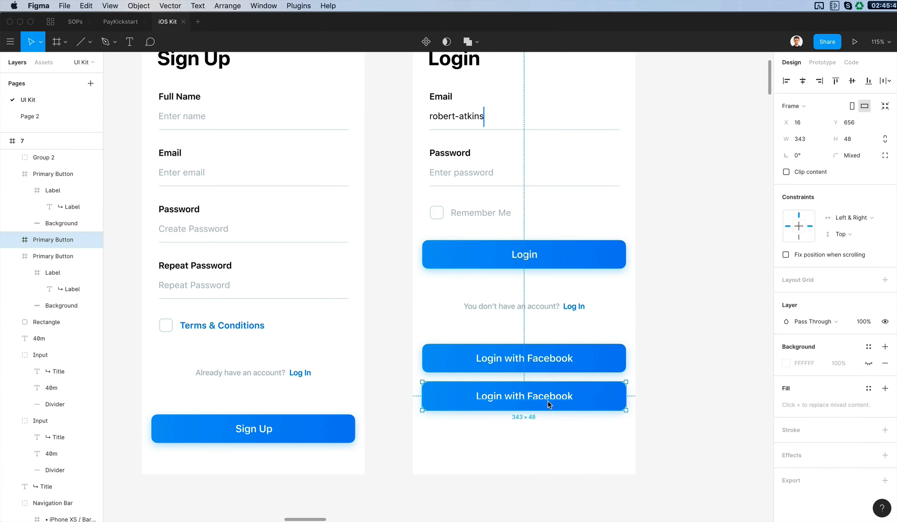
double_click(548, 402)
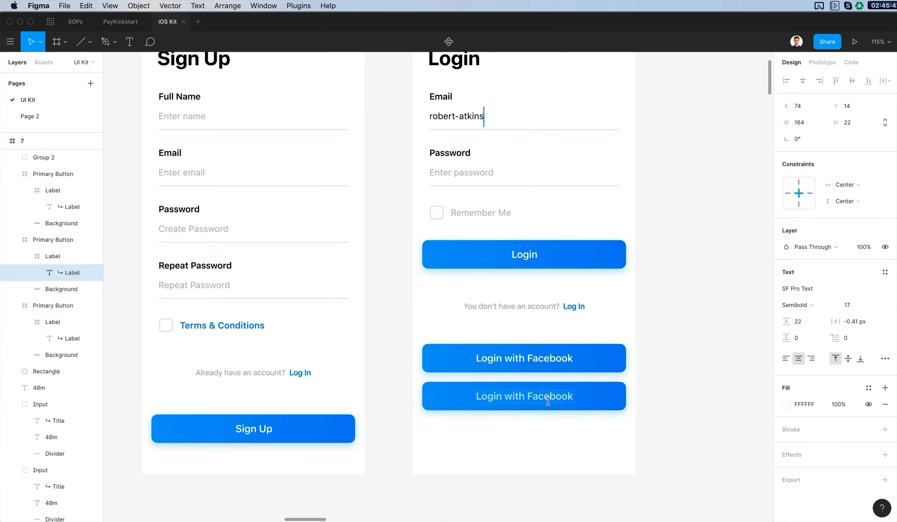
left_click(524, 457)
- Launch the Nucleo icon library via Spotlight
key("super+space")
type("nucl")
key("Return")
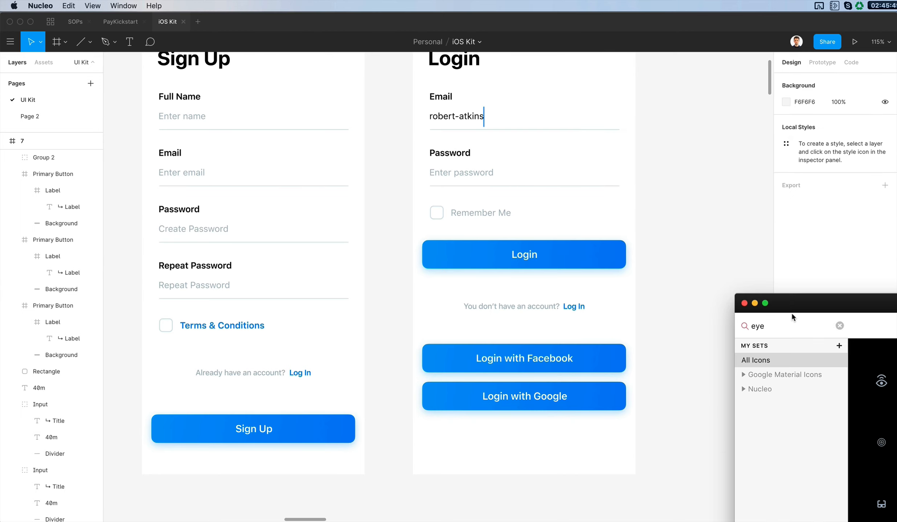
- Search Nucleo for 'facebook' and drop the Facebook f logo onto the canvas
left_click_drag(791, 316, 385, 174)
type("faceboo")
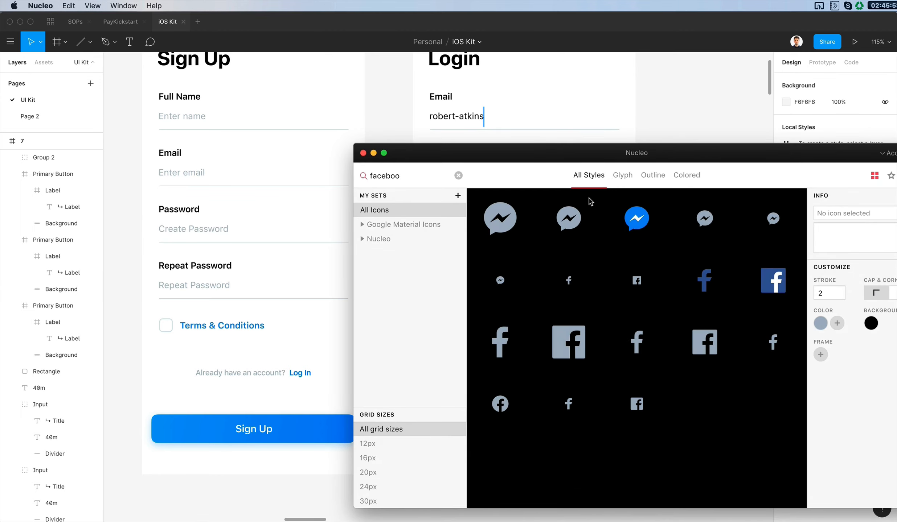
left_click_drag(691, 153, 758, 348)
left_click_drag(769, 474, 668, 283)
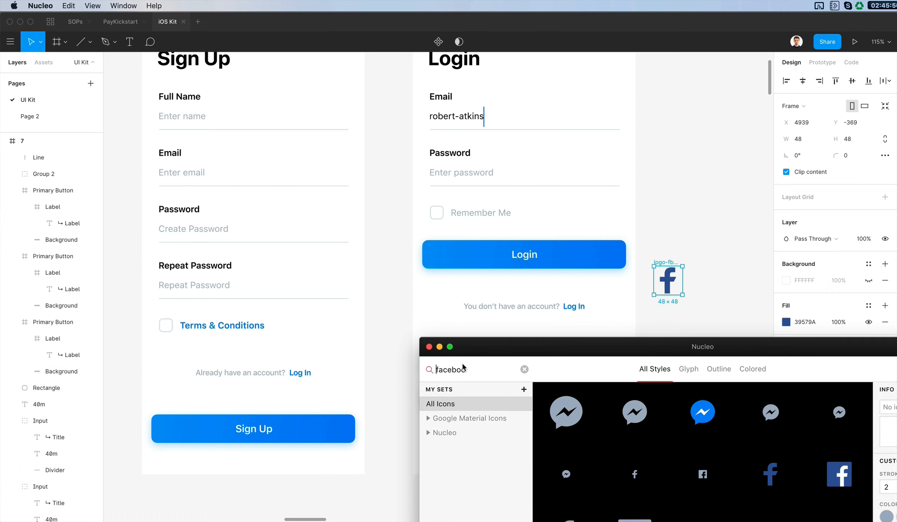
- Search Nucleo for 'google' and drop the coloured Google G logo onto the canvas
type("google")
left_click_drag(587, 347, 623, 164)
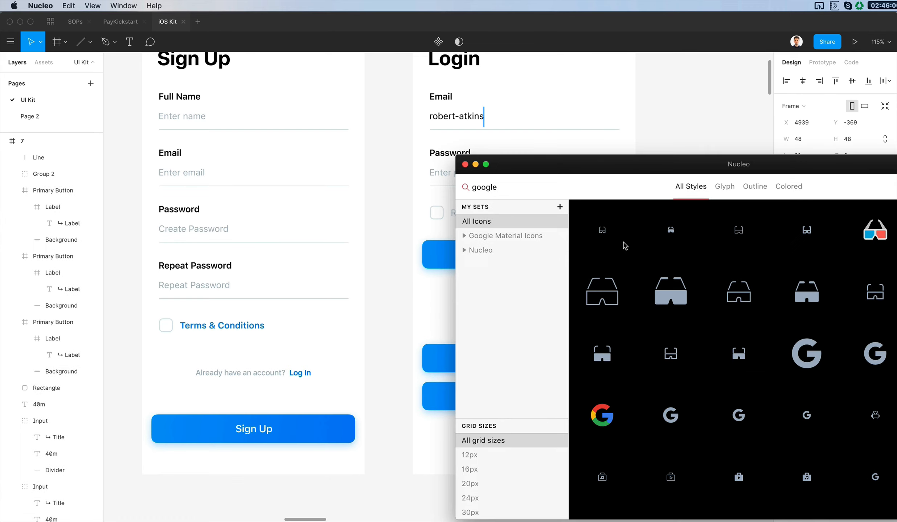
left_click_drag(446, 323, 445, 317)
scroll(443, 312, "up", 3)
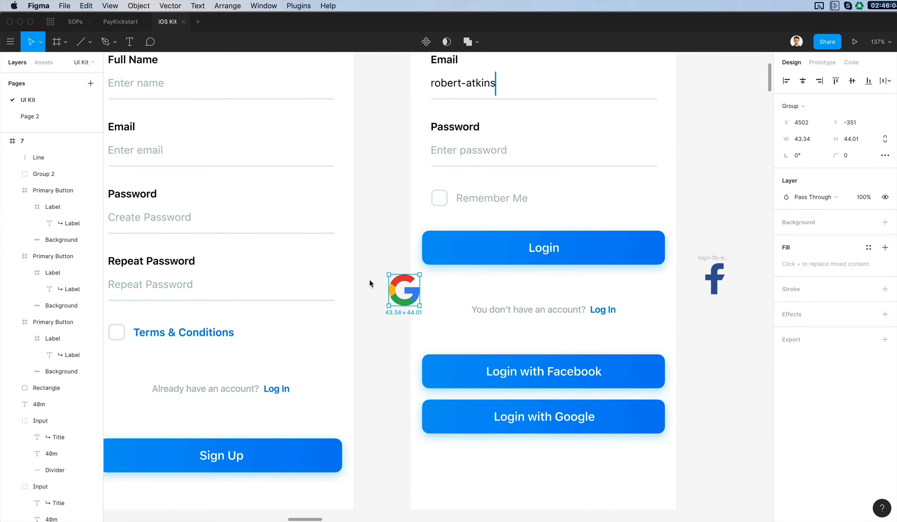
- Place the Google G logo on the Login with Google button
left_click_drag(402, 287, 463, 398)
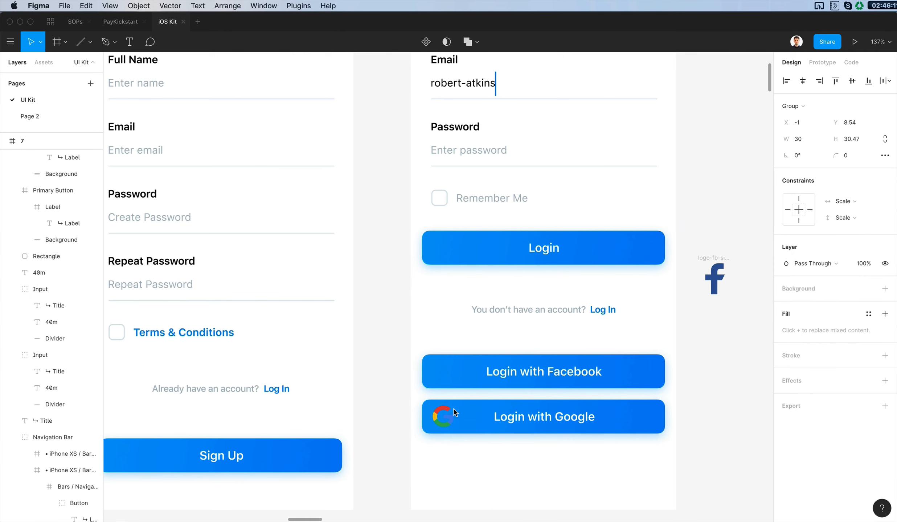
scroll(453, 413, "up", 5)
left_click_drag(680, 227, 769, 156)
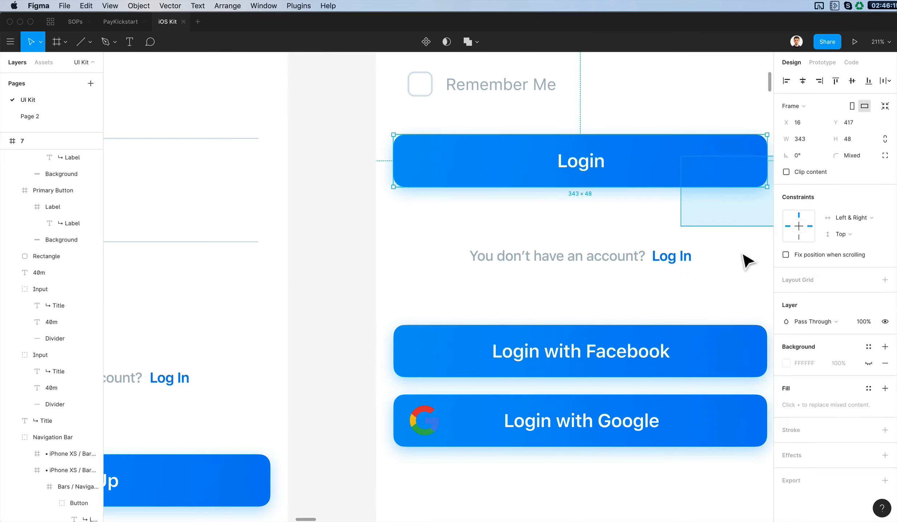
scroll(745, 260, "right", 4)
scroll(745, 260, "up", 3)
- Ungroup the Facebook f logo and move it into the Login with Facebook button
left_click(656, 305)
left_click(710, 294)
key("super+shift+g")
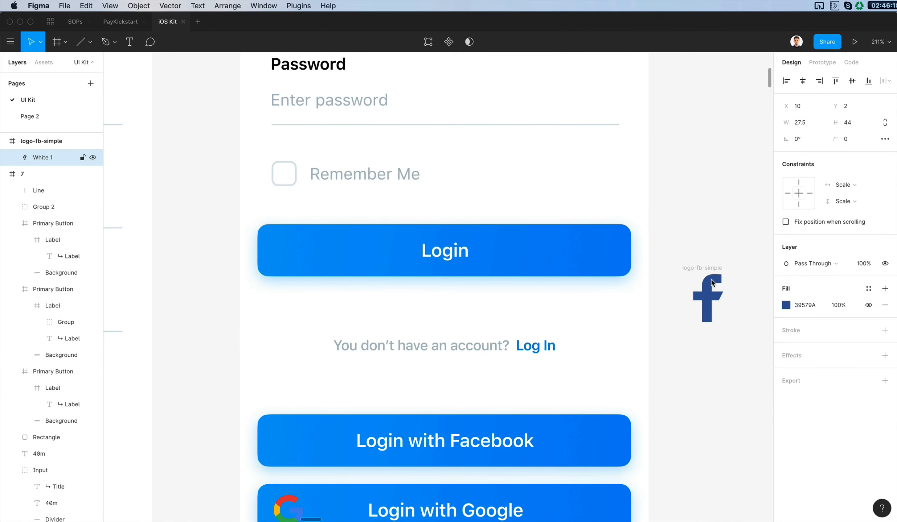
left_click(688, 278)
left_click(693, 265)
key("super+shift+g")
left_click_drag(709, 301, 304, 432)
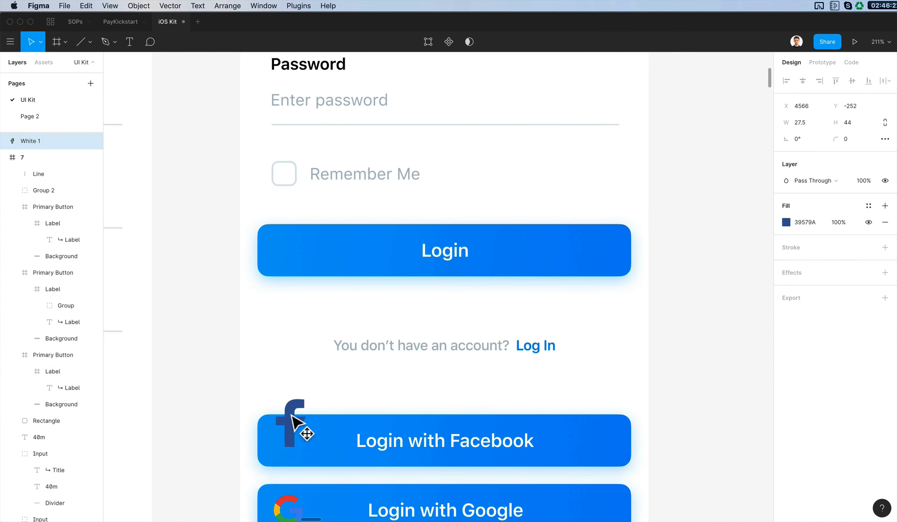
- Fill the Facebook button background with the logo's 39579A blue
scroll(291, 427, "down", 3)
scroll(296, 432, "left", 3)
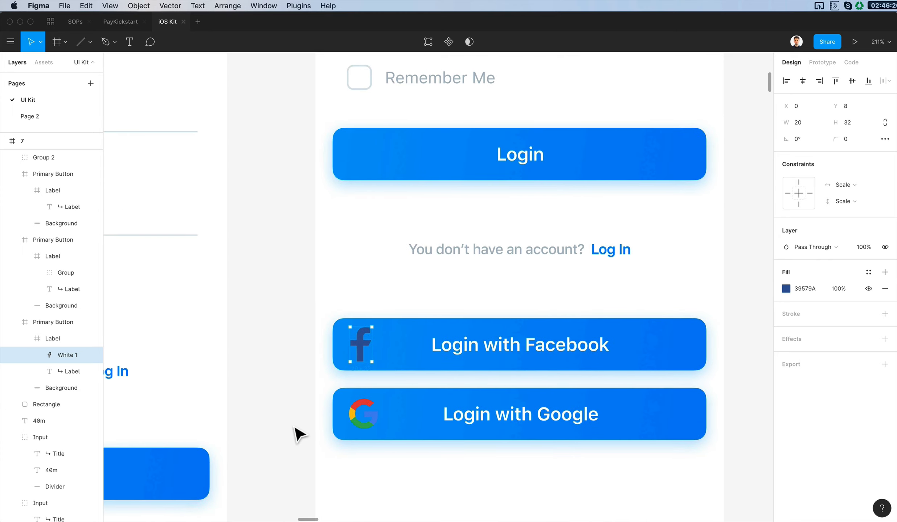
left_click(403, 339)
key("i")
left_click(361, 340)
- Select the Login with Google label text
left_click(420, 410, "super")
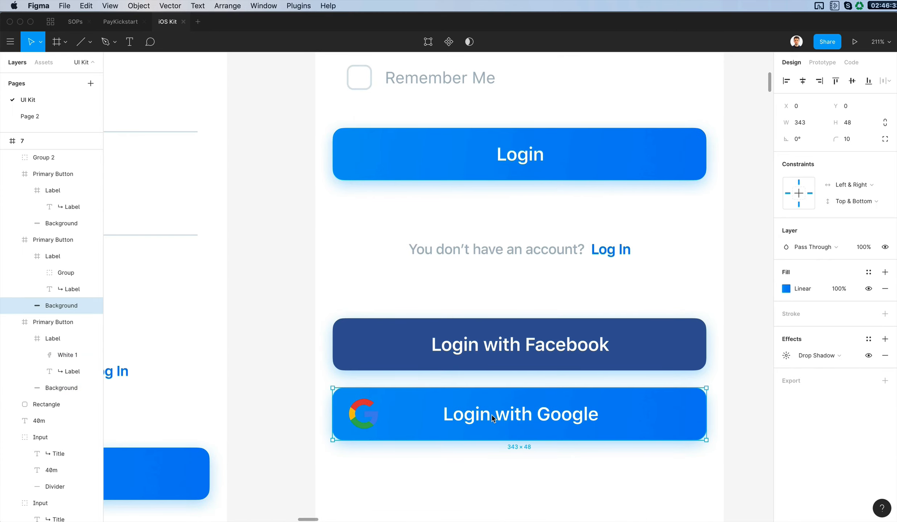
left_click(492, 416, "super")
scroll(487, 326, "left", 6)
scroll(486, 328, "left", 4)
- Make the Login with Google label text black (000000)
key("i")
left_click(724, 103)
scroll(426, 206, "right", 7)
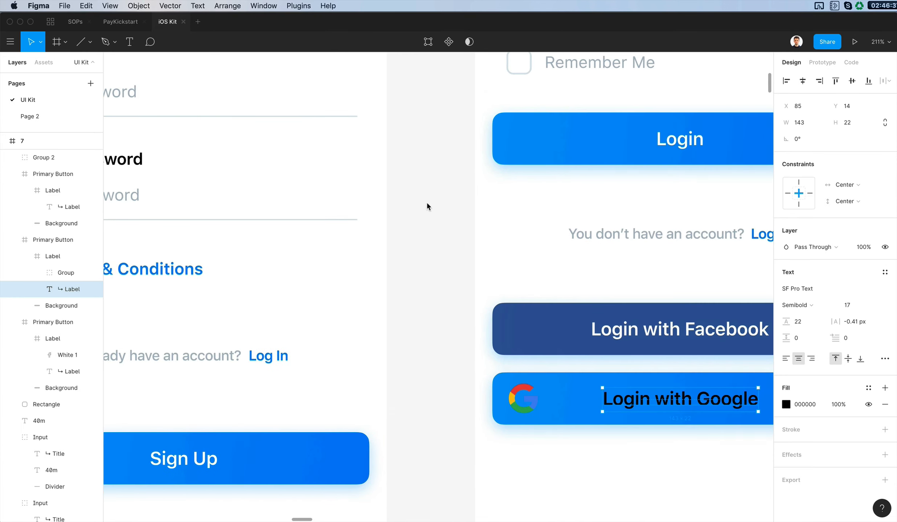
- Change the Google button background from a linear fill to solid white FFFFFF
left_click(411, 383)
left_click(786, 289)
left_click(666, 218)
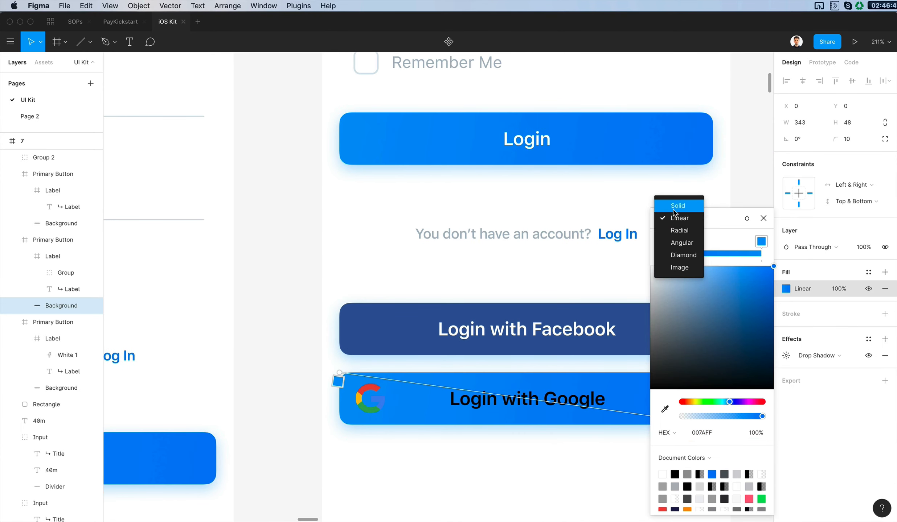
left_click(674, 214)
left_click_drag(517, 136, 456, 88)
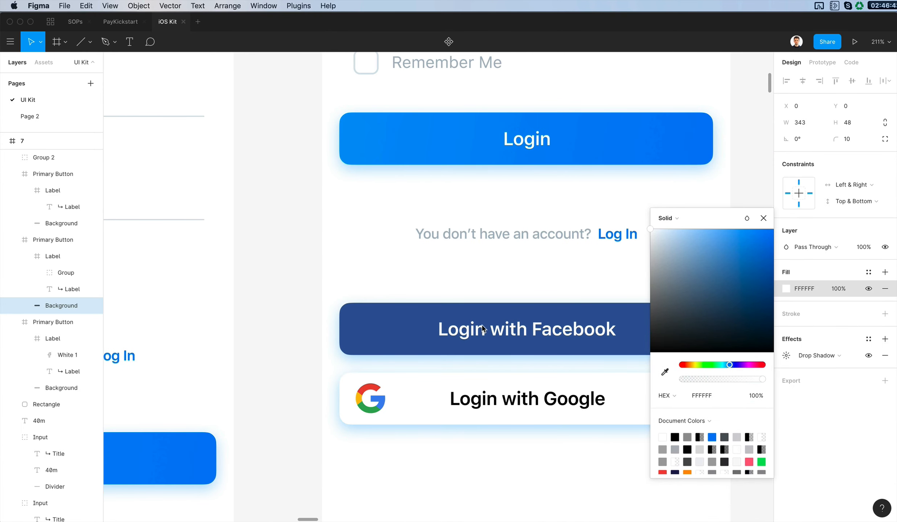
key("Escape")
- Fill the Facebook f logo inside its button white
left_click(371, 326)
double_click(370, 326)
double_click(369, 328)
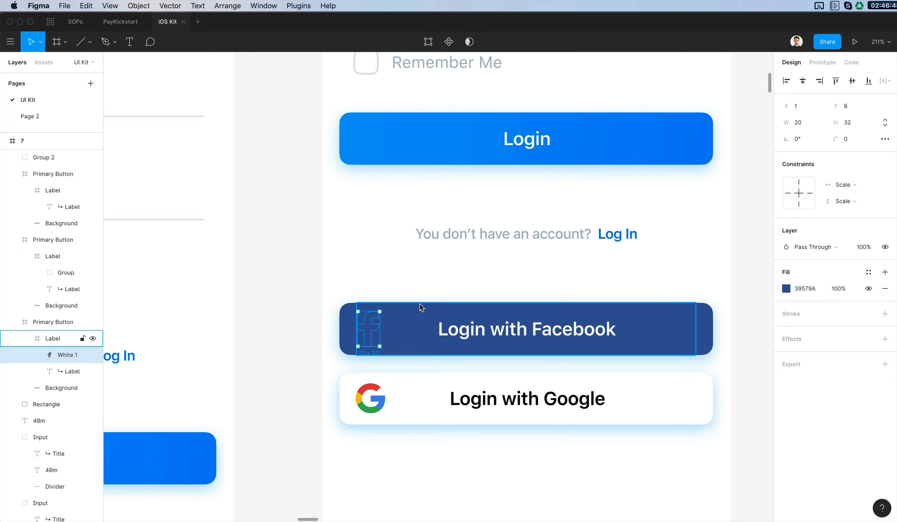
key("i")
left_click(404, 278)
left_click(400, 273)
- Lighten the drop shadow colour on both social button backgrounds
scroll(399, 269, "down", 3)
left_click(433, 383, "super")
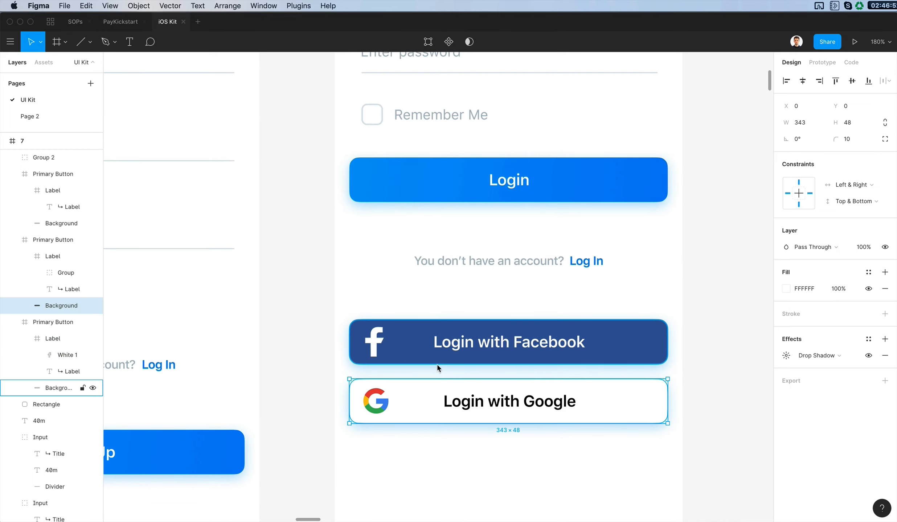
left_click(436, 362, "shift+super")
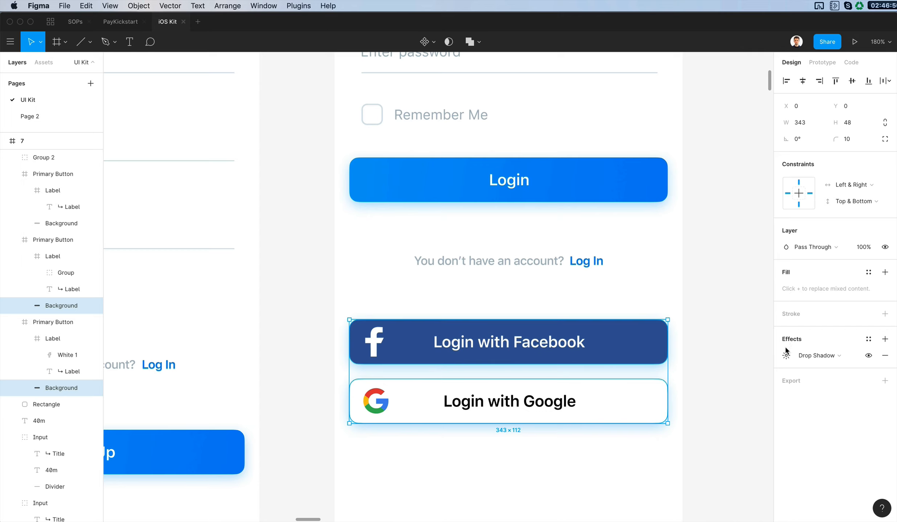
left_click(786, 356)
left_click(662, 414)
left_click_drag(548, 273, 528, 277)
left_click(504, 277)
- Set both social buttons' drop shadow colour to E4E7EB, then zoom out to all screens
scroll(349, 281, "down", 5)
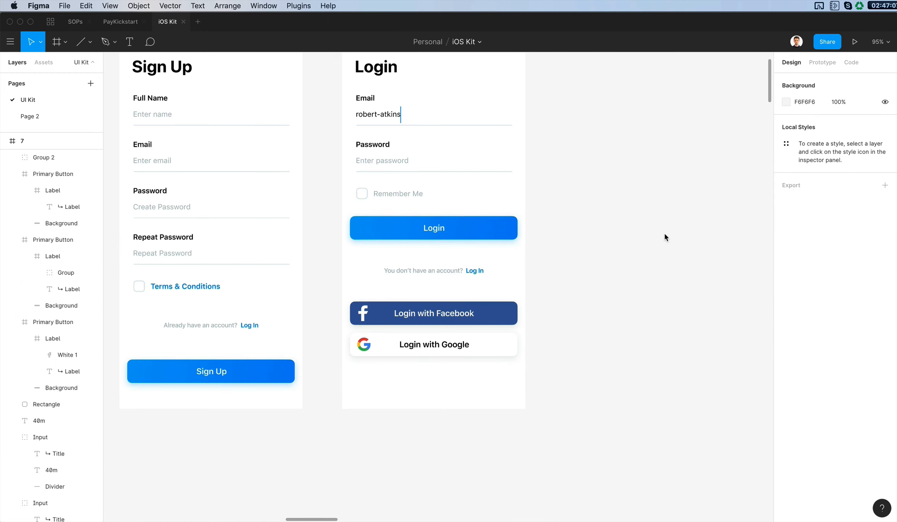
scroll(664, 234, "up", 2)
scroll(664, 234, "left", 3)
scroll(664, 234, "down", 1)
scroll(664, 234, "left", 1)
double_click(598, 384)
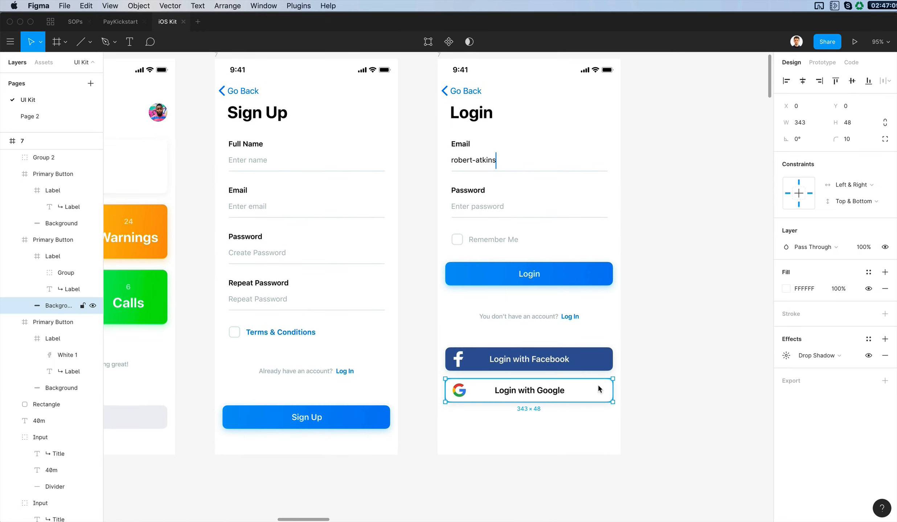
left_click(786, 356)
left_click(600, 363, "shift")
left_click(785, 355)
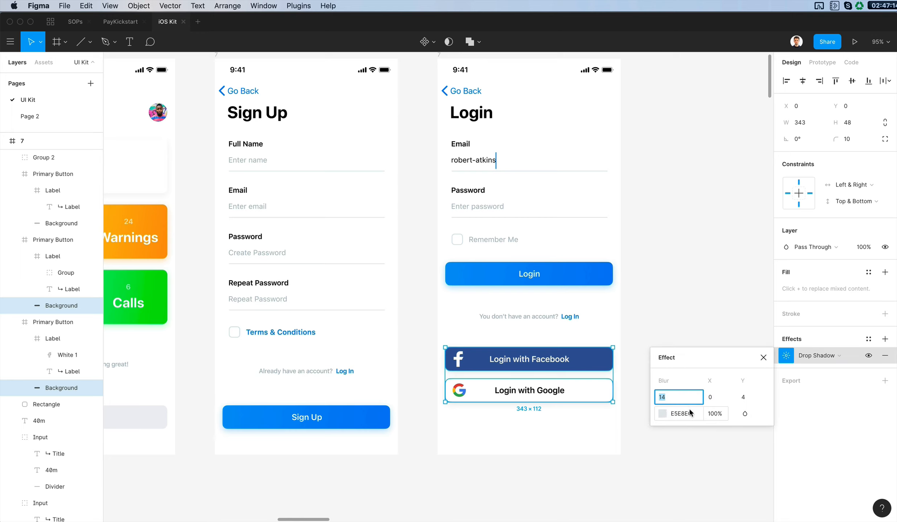
left_click(663, 412)
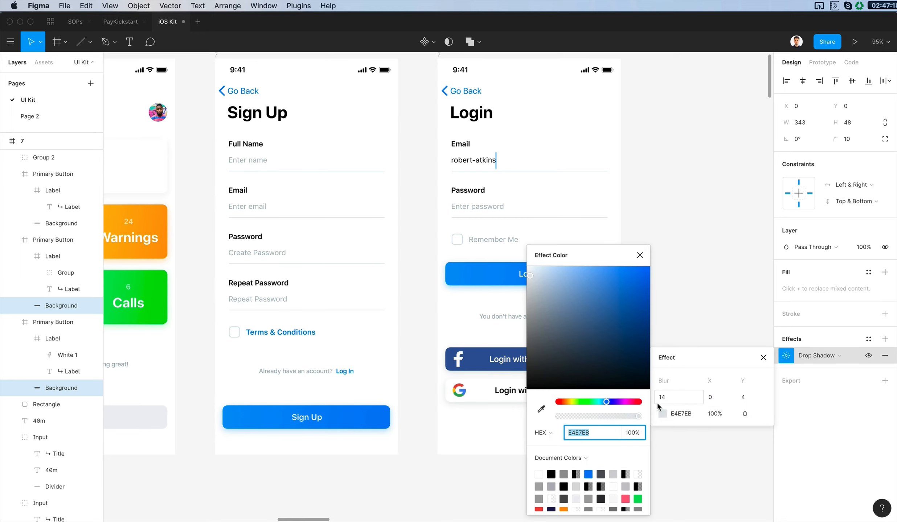
left_click(690, 279)
key("shift+1")
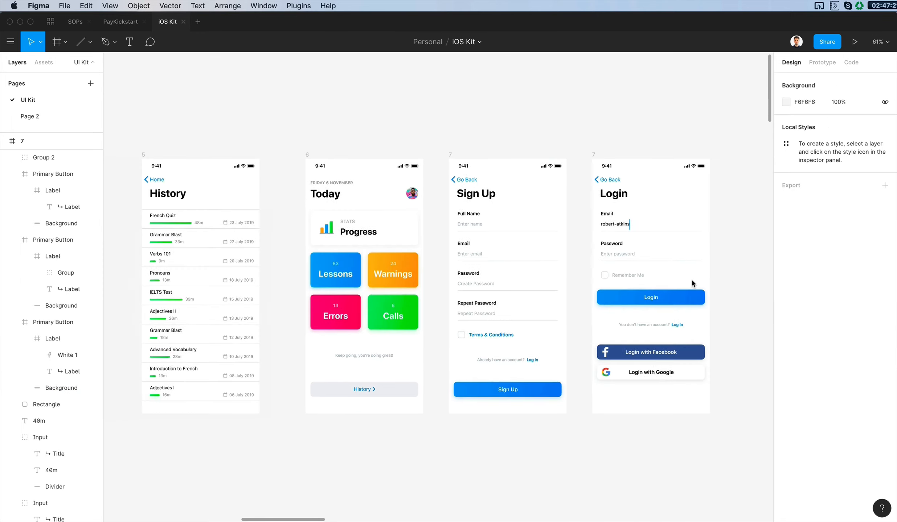
- Shift the Sign Up and Login screens right so the gaps between screens are even
left_click_drag(442, 137, 771, 481)
left_click_drag(429, 233, 453, 236)
left_click_drag(546, 134, 752, 456)
left_click_drag(625, 218, 645, 219)
left_click(414, 152)
left_click(413, 153)
scroll(416, 148, "right", 5)
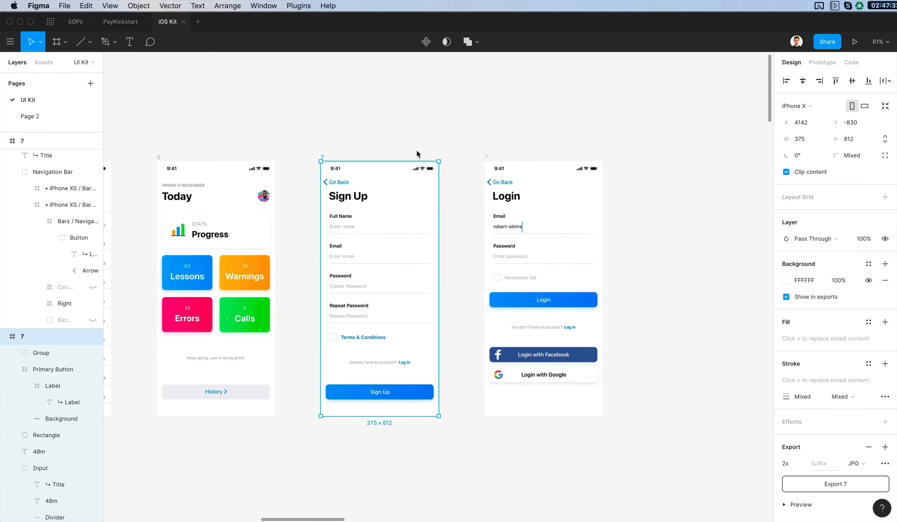
- Rename the Login screen to '8'
double_click(417, 155)
type("8")
key("Return")
left_click(444, 105)
scroll(444, 106, "left", 3)
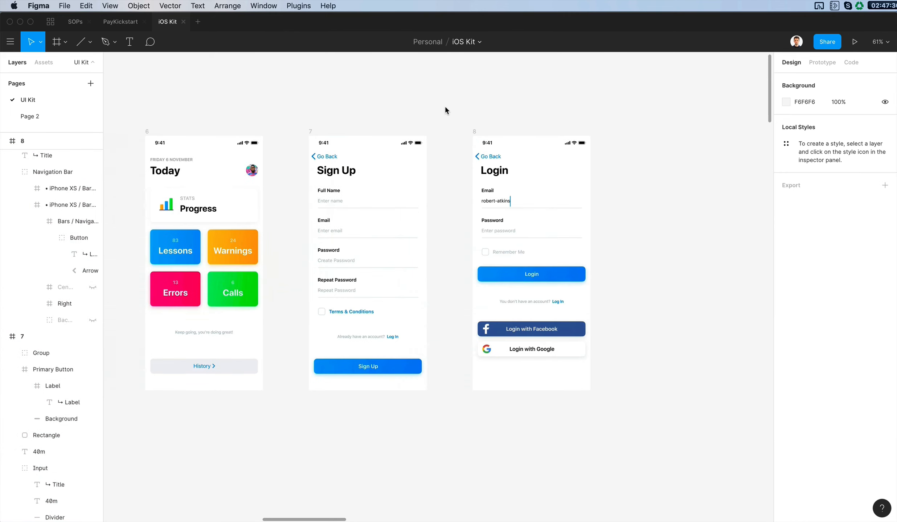
scroll(316, 145, "up", 4)
- Rename the Sign Up form's first input group 'Full Name'
left_click(356, 167)
left_click_drag(298, 190, 386, 219)
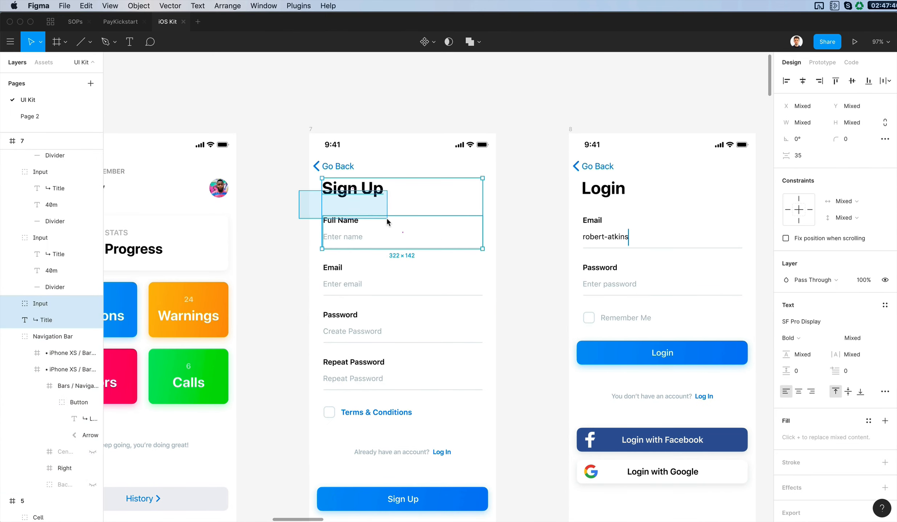
left_click_drag(256, 218, 403, 248)
scroll(380, 273, "up", 1)
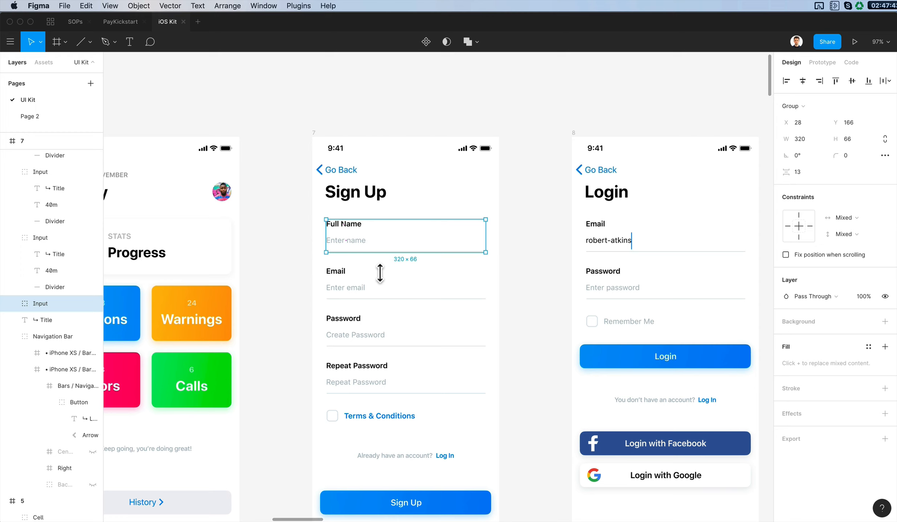
left_click(300, 243)
left_click(367, 240)
scroll(367, 239, "down", 1)
double_click(349, 224)
key("super+c")
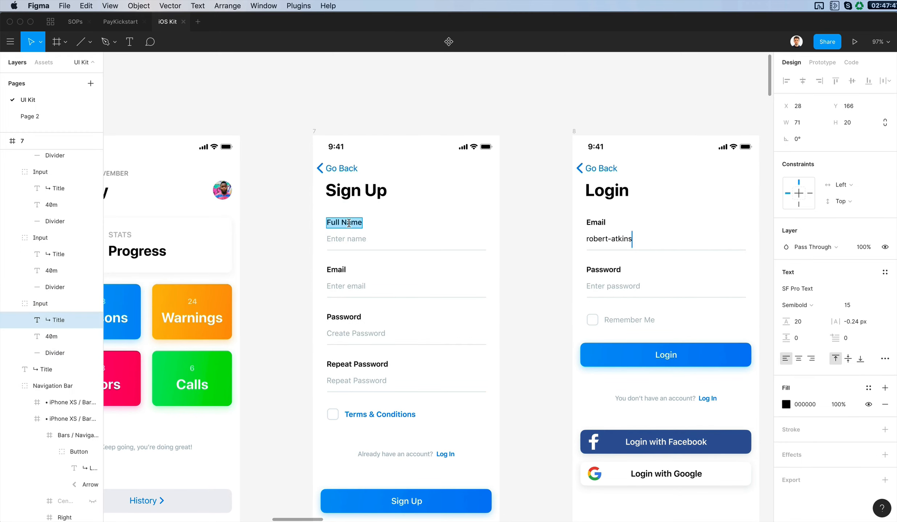
left_click(313, 214)
left_click(352, 227)
key("super+r")
key("super+v")
key("Return")
- Name the next input group 'Email' and the password title layer 'Password'
left_click(305, 243)
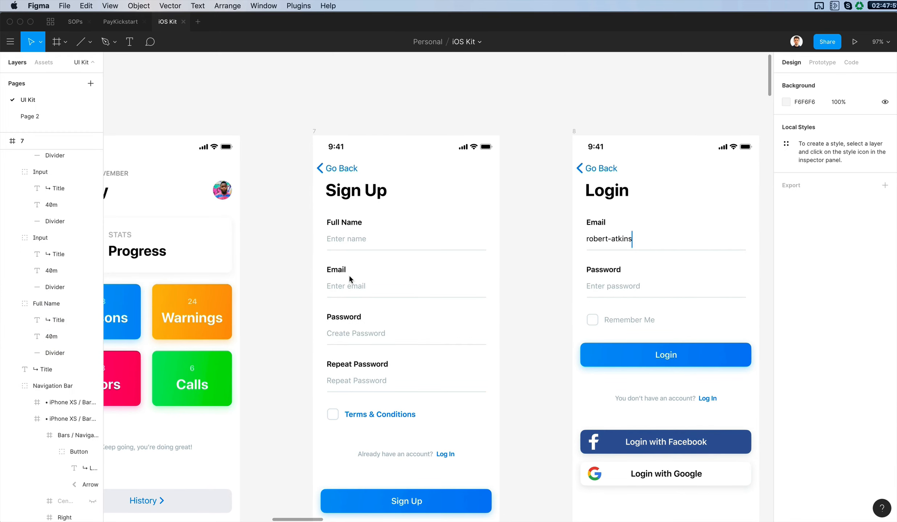
left_click(340, 272, "super")
key("super+c")
left_click(274, 269)
left_click(341, 272)
key("super+r")
key("super+v")
key("Return")
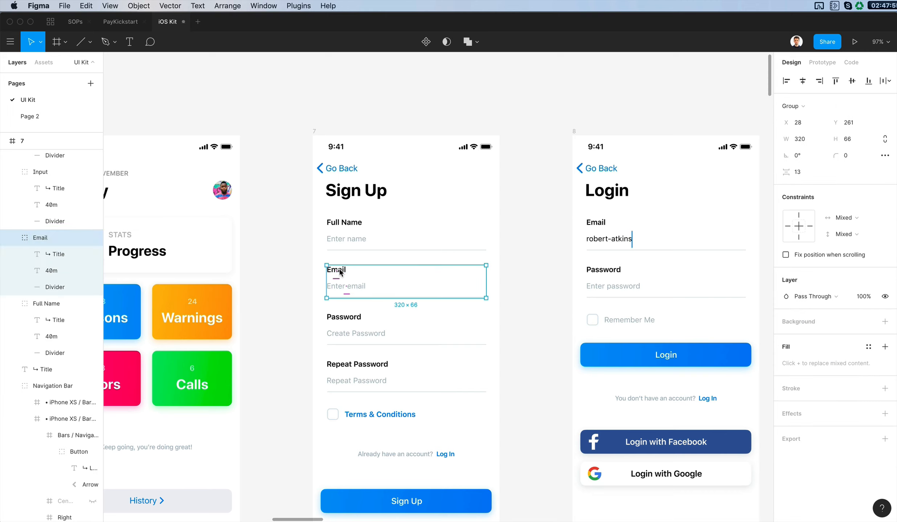
left_click(309, 288)
double_click(355, 318)
double_click(339, 322)
key("super+r")
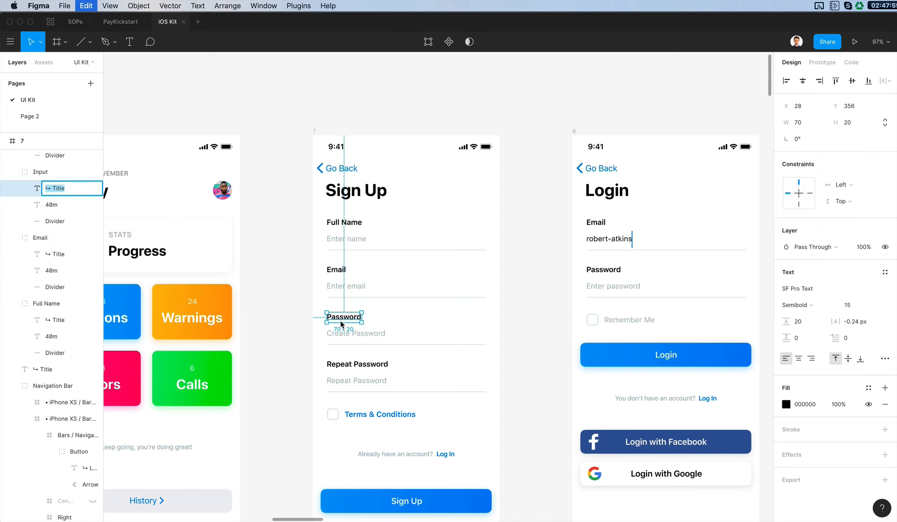
key("BackSpace")
key("Return")
- Name the 'Repeat Password' group, then group the checkbox and text as 'Terms & Conditions'
left_click(294, 329)
double_click(340, 364)
left_click(311, 356)
left_click(347, 366)
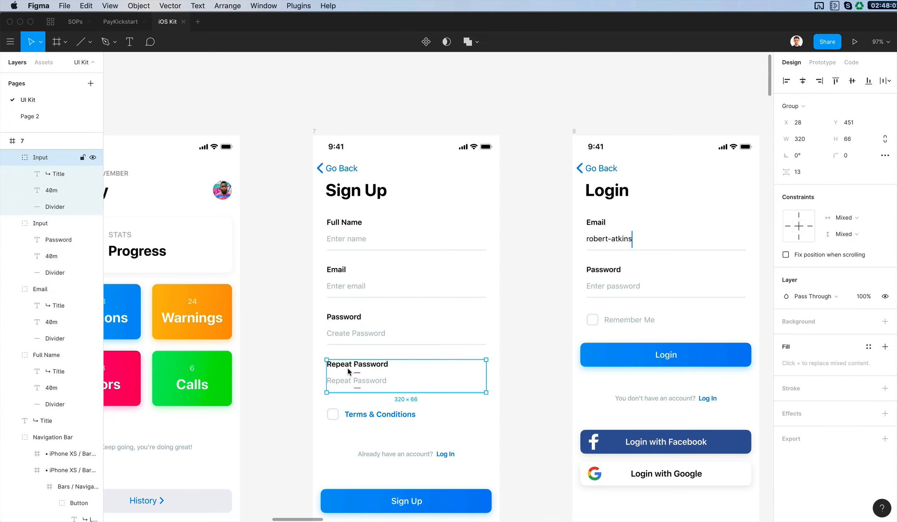
key("super+r")
key("super+v")
key("Return")
left_click_drag(317, 403, 417, 431)
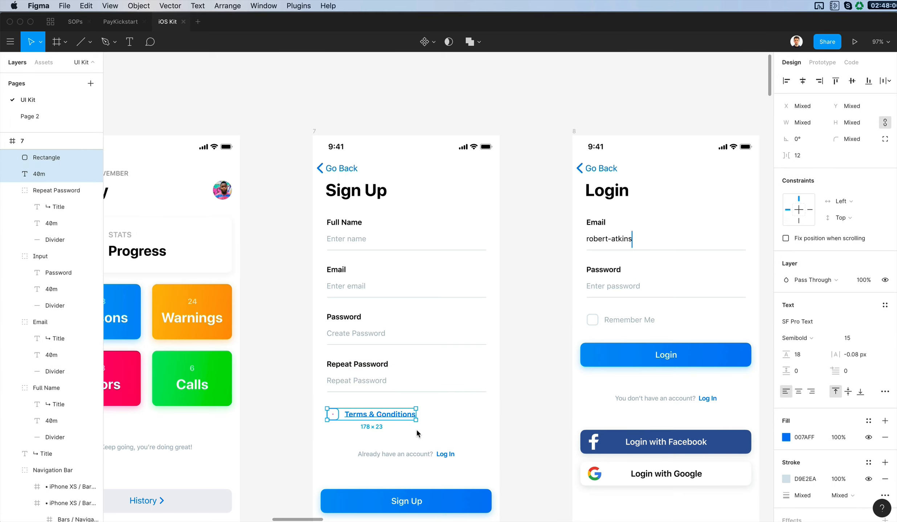
key("super+g")
double_click(374, 416)
key("super+r")
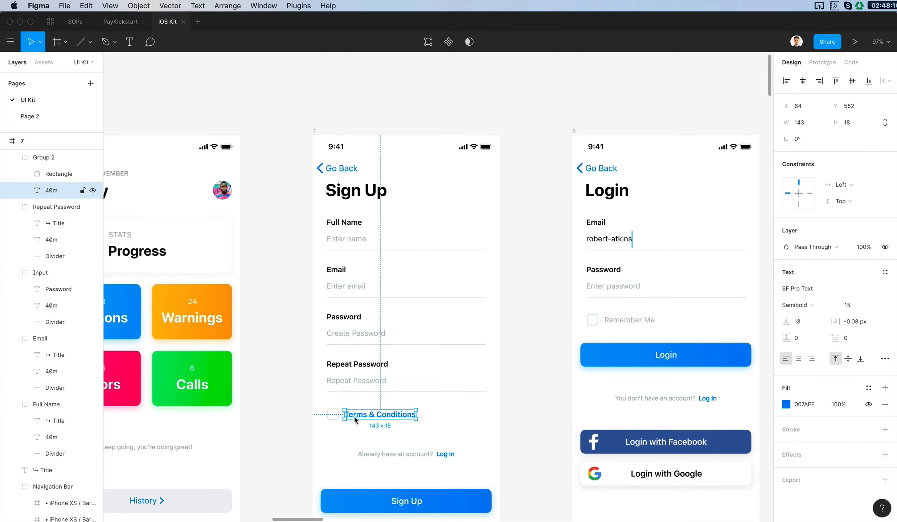
key("BackSpace")
key("Return")
- Rename the 'Already have an account' group to 'Login'
left_click(386, 453)
key("super+r")
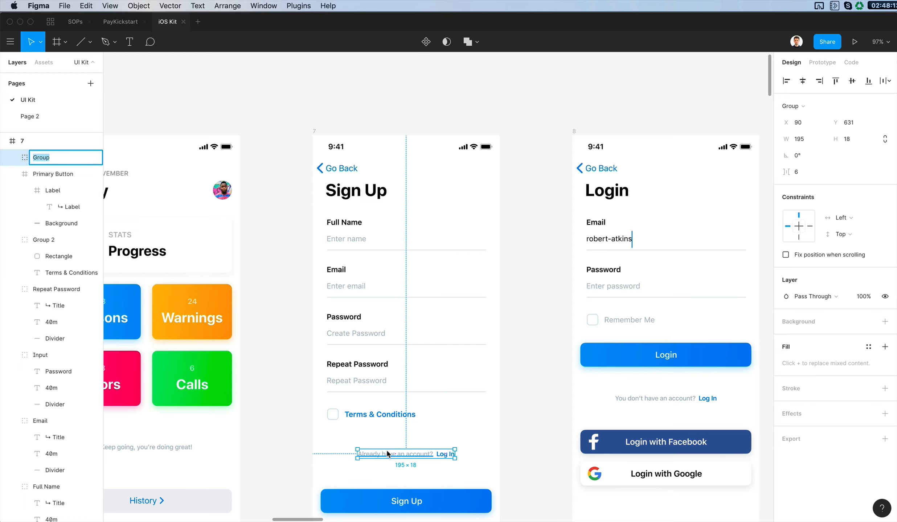
type("Login")
key("Return")
left_click(398, 499)
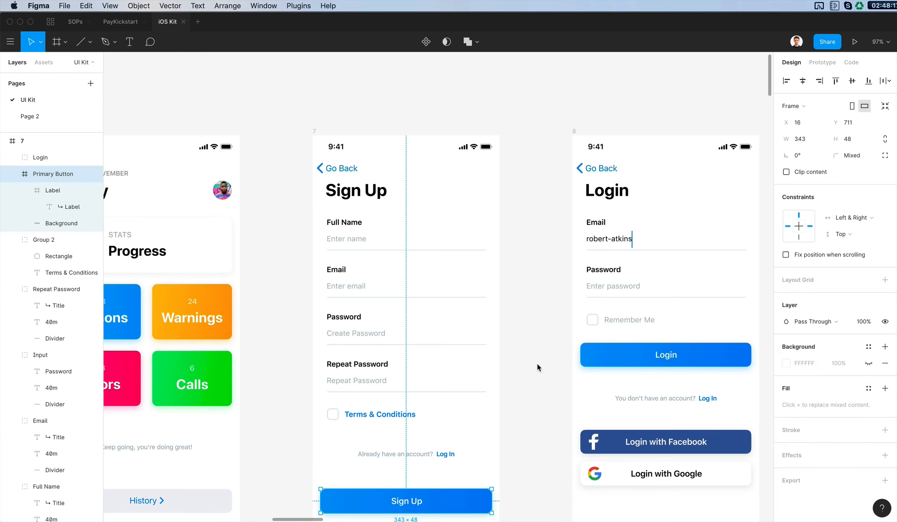
scroll(662, 231, "right", 2)
double_click(535, 222)
- Rename the Login screen's Email input group layer to 'Email'
left_click(478, 213)
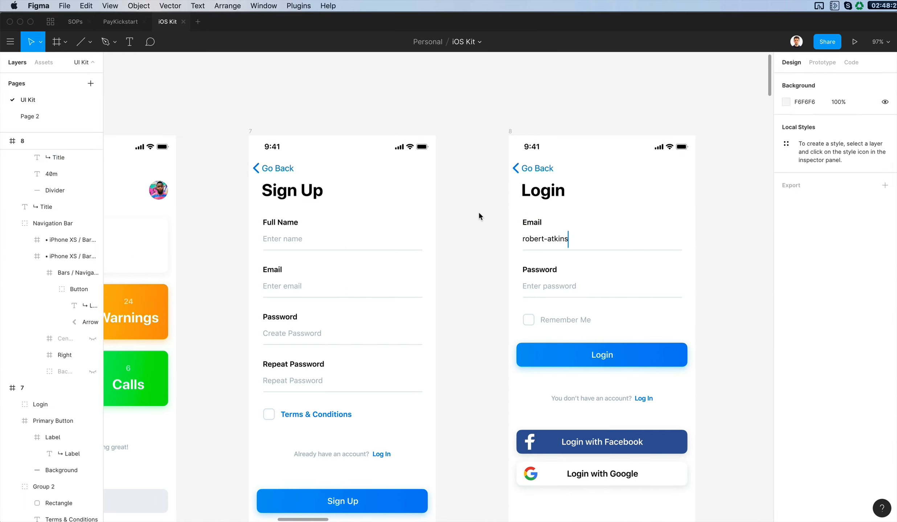
left_click(532, 235)
key("super+r")
type("Email")
- Rename the former Group 3 checkbox group layer to 'Remember Me'
double_click(557, 274)
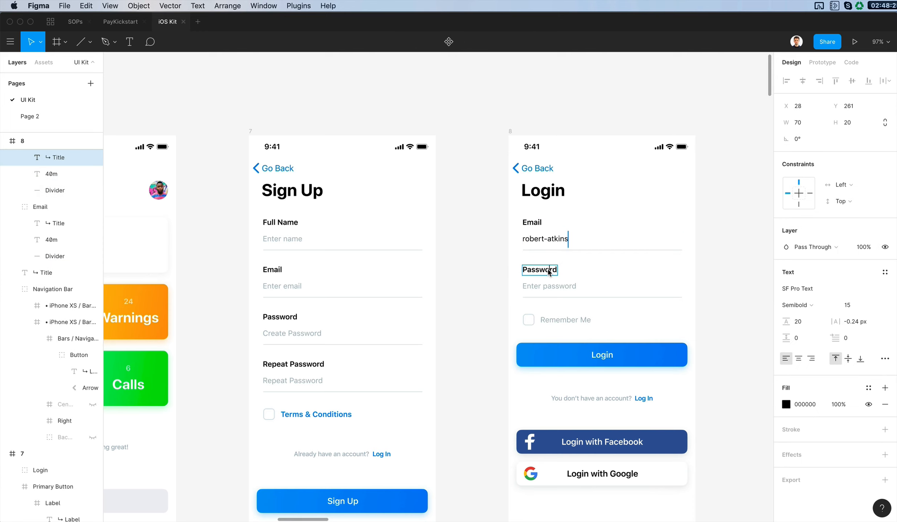
key("Escape")
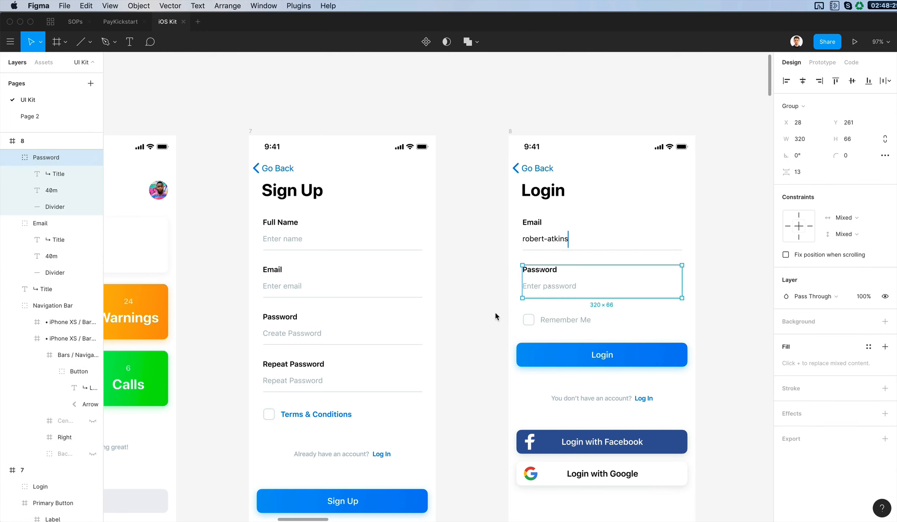
left_click(566, 320)
double_click(568, 321)
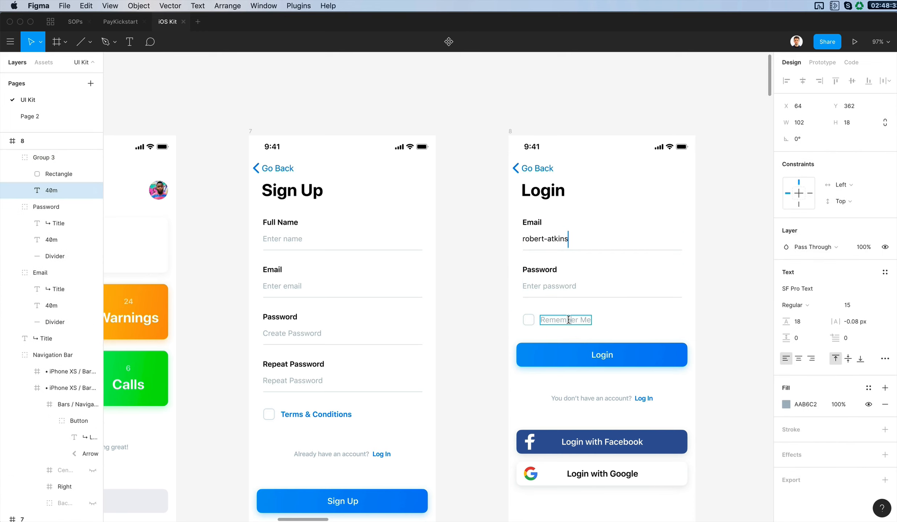
key("Escape")
key("super+r")
type("Remember Me")
key("Return")
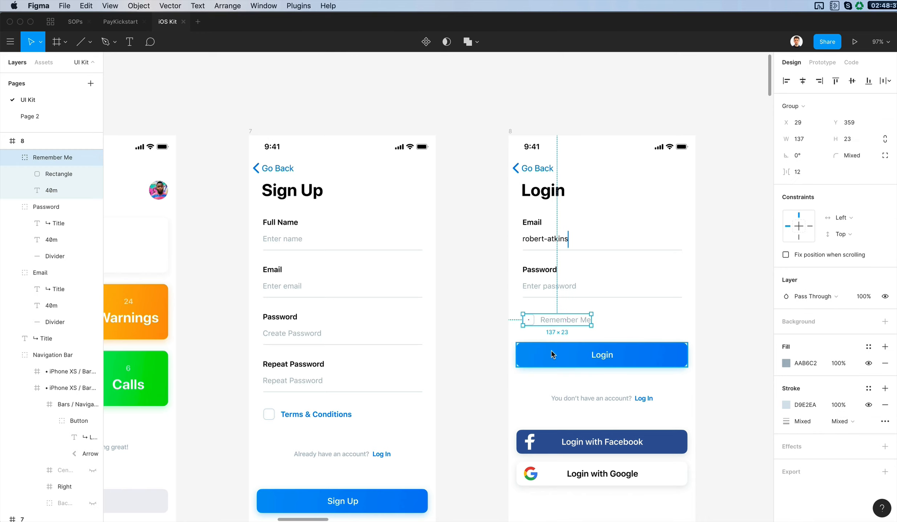
- Change the Log In link text under the Login button to 'Sign Up'
left_click(552, 355)
left_click(590, 397)
key("super+r")
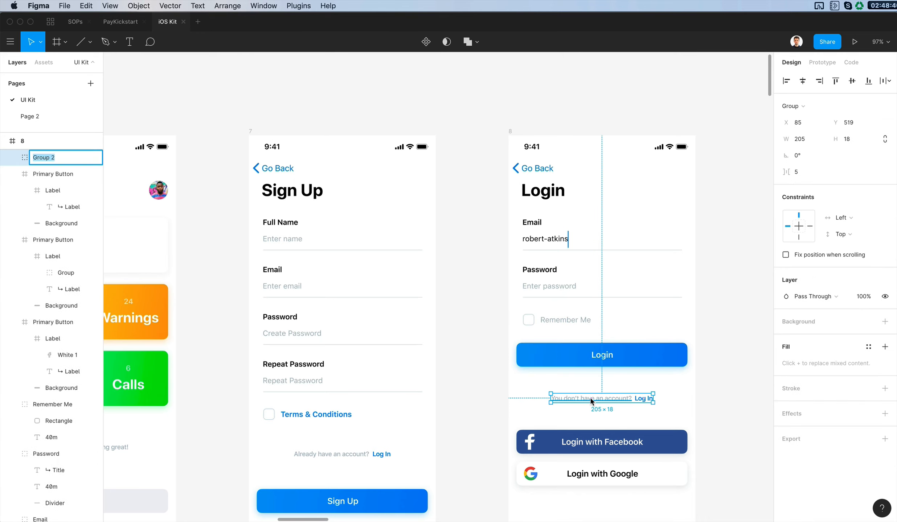
double_click(644, 399)
double_click(643, 398)
type("S")
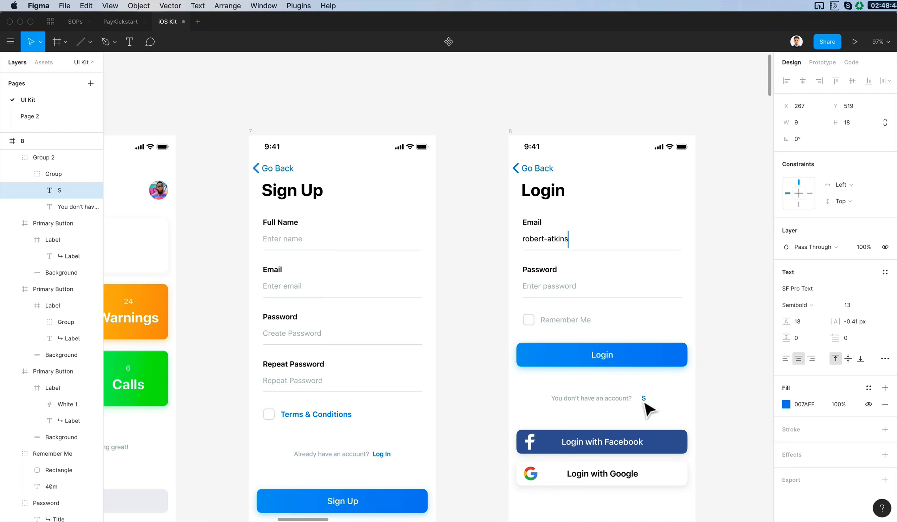
type("ign Up")
key("Escape")
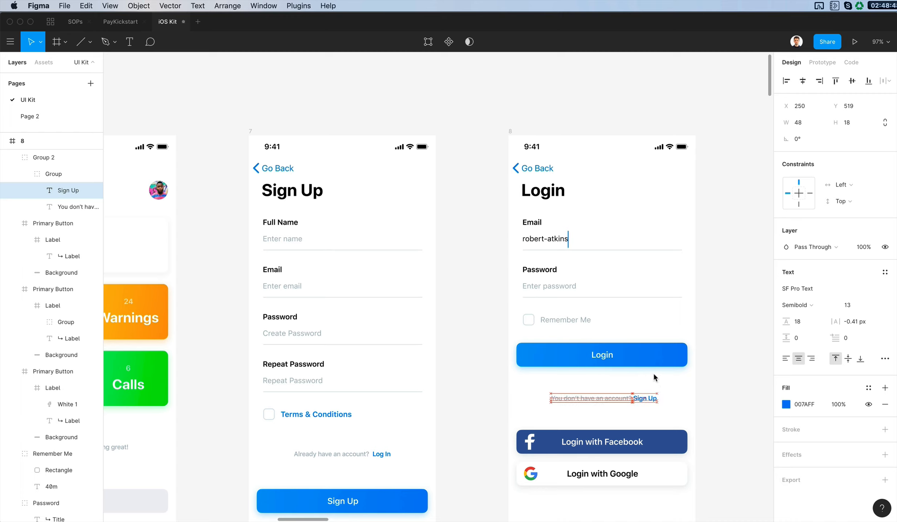
key("Escape")
- Rename the account prompt group layer to 'Sign Up'
left_click(619, 397)
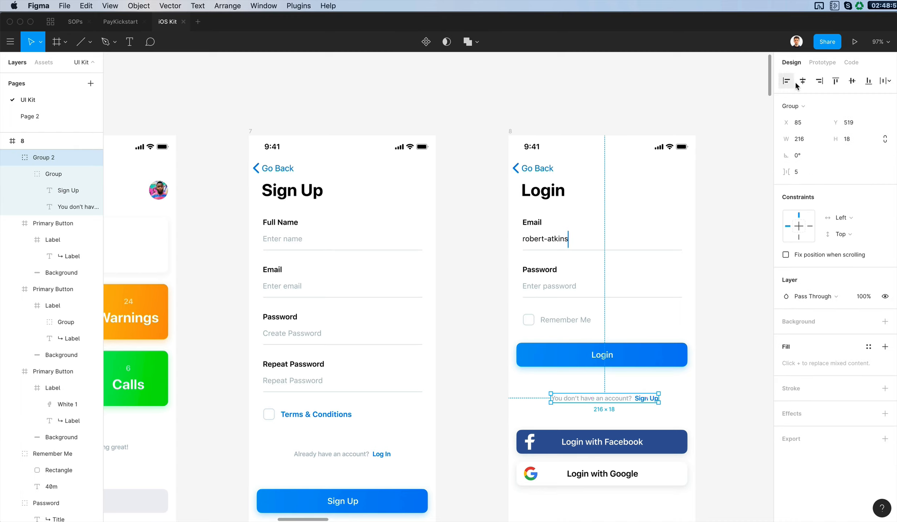
key("super+r")
type("Si")
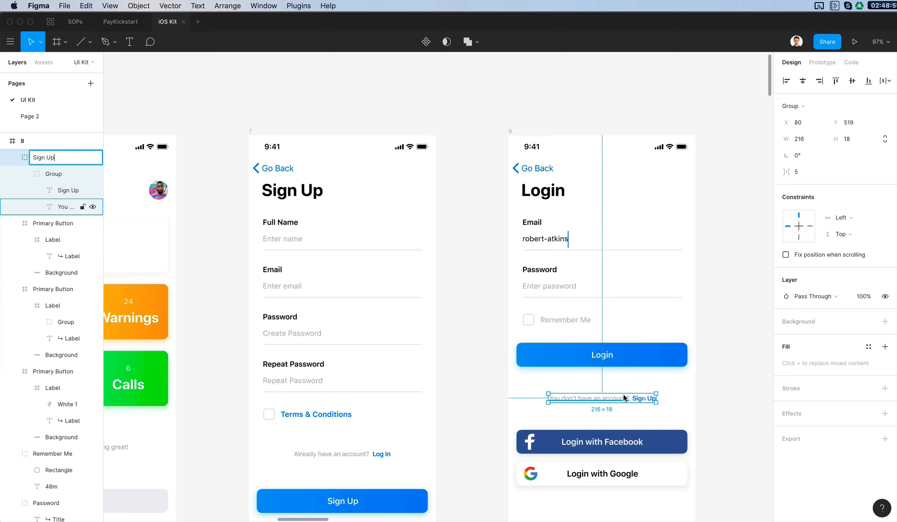
type("gn Up")
left_click(478, 345)
- Rename the Facebook and Google login button layers to 'FB Button' and 'Google Button'
left_click(555, 443)
key("super+r")
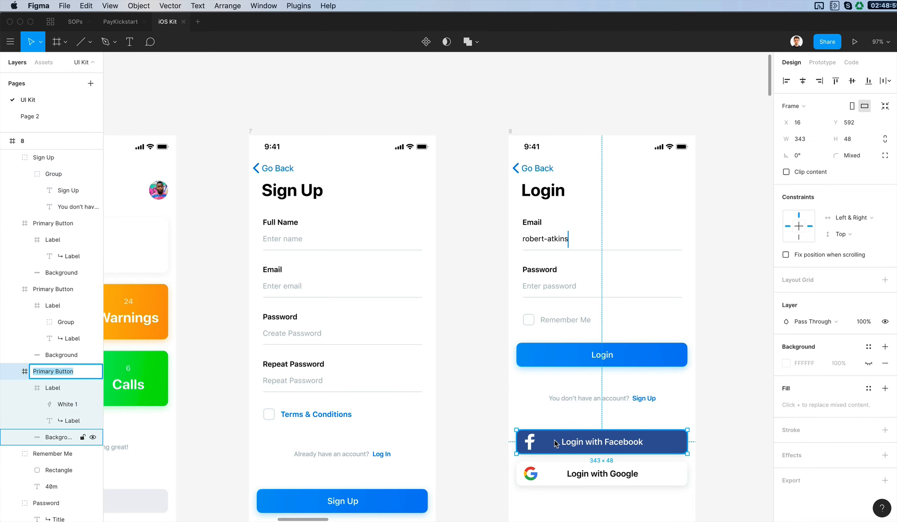
type("FB")
left_click(594, 481)
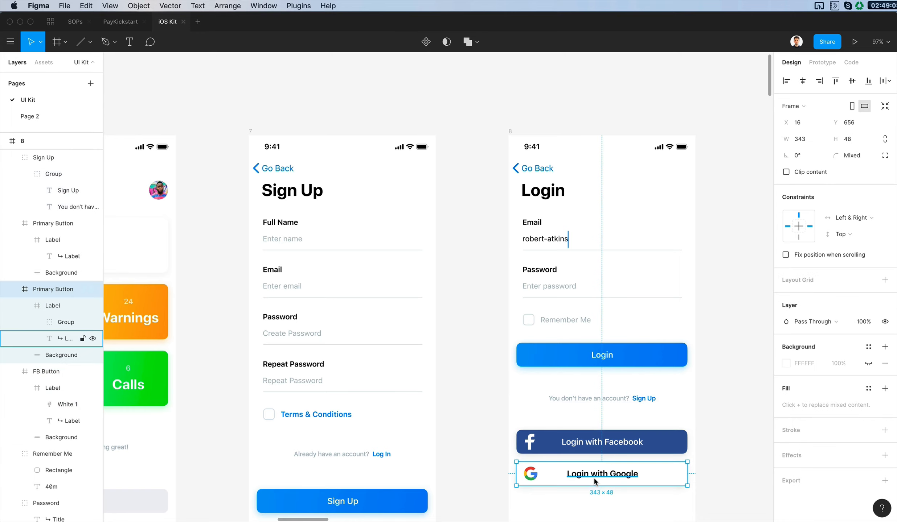
type("ogle")
key("Return")
left_click(477, 351)
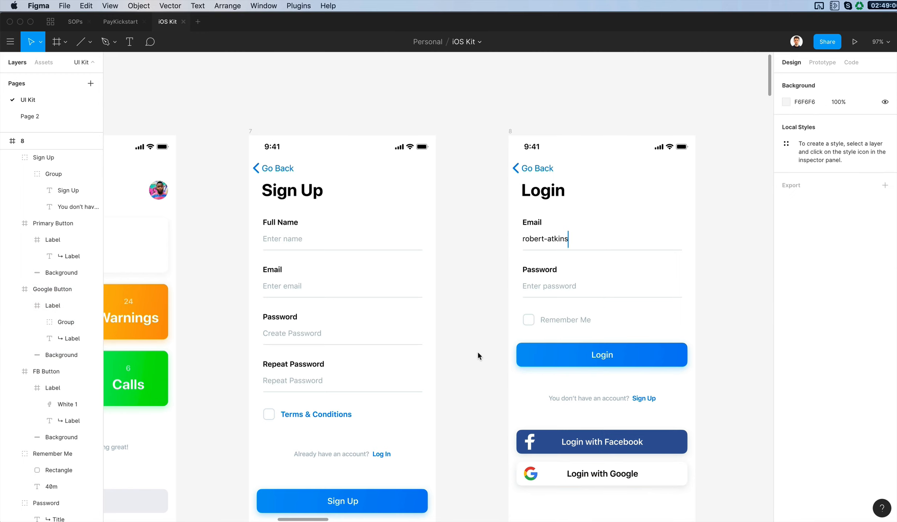
scroll(477, 351, "down", 2)
left_click(572, 435)
left_click(499, 346)
scroll(499, 347, "left", 4)
scroll(500, 347, "up", 1)
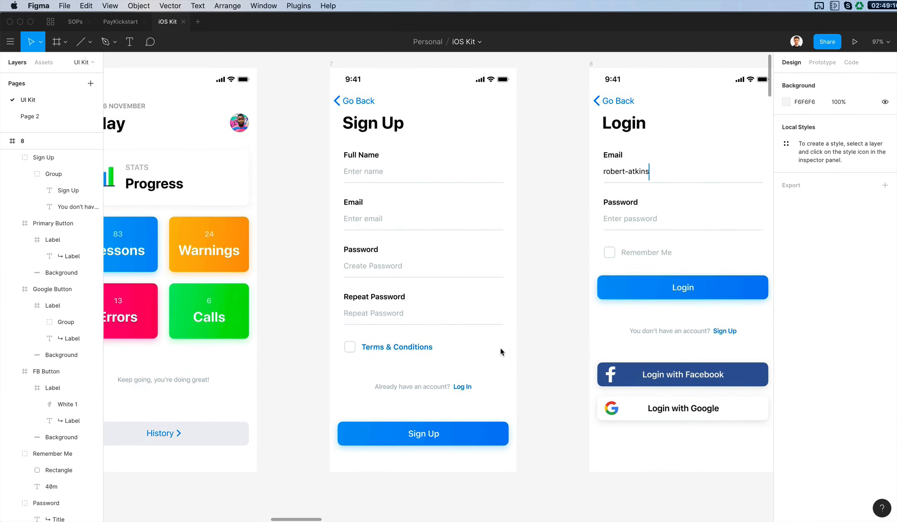
left_click_drag(654, 456, 654, 458)
left_click(565, 274)
scroll(565, 275, "down", 5)
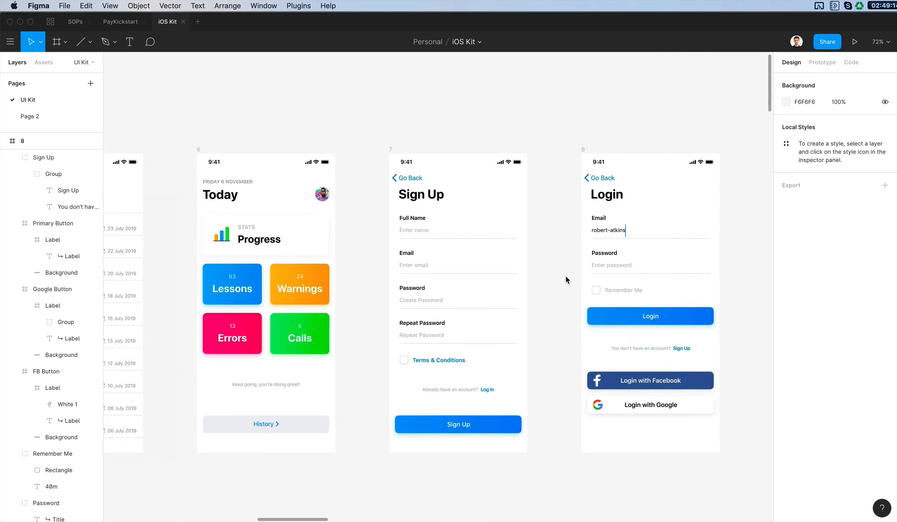
left_click_drag(399, 193, 544, 423)
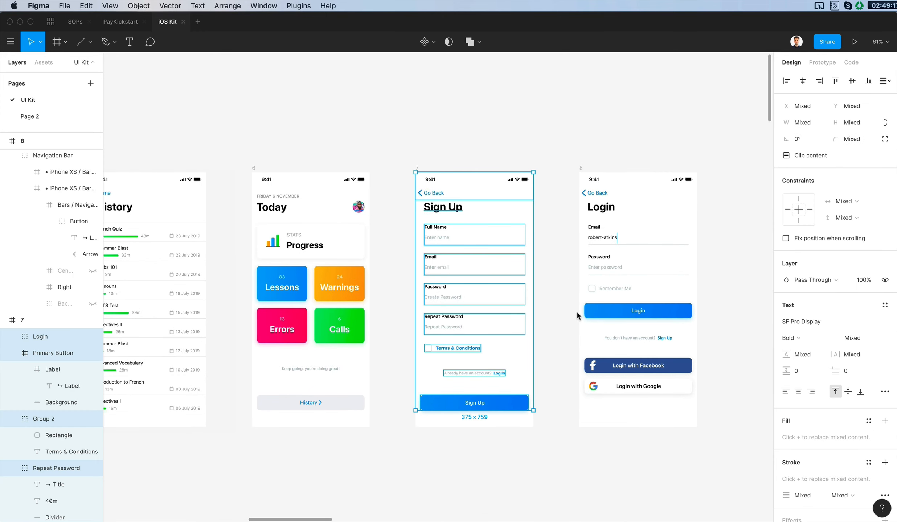
left_click(549, 249)
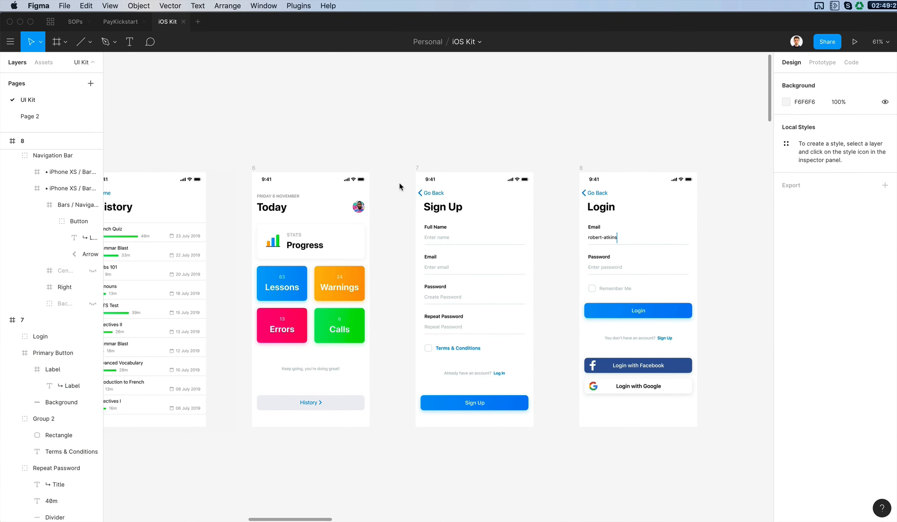
left_click_drag(399, 187, 539, 419)
left_click(299, 6)
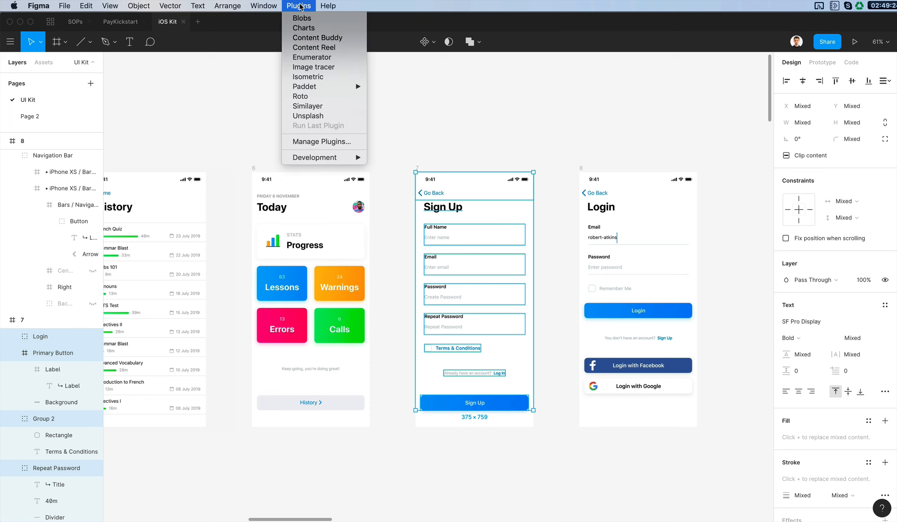
left_click(333, 141)
left_click(445, 344)
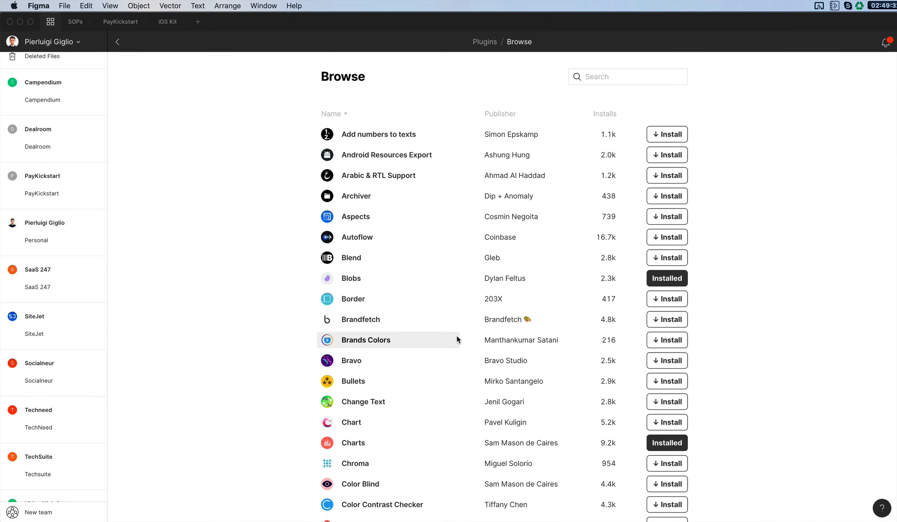
scroll(457, 339, "down", 15)
scroll(456, 338, "down", 10)
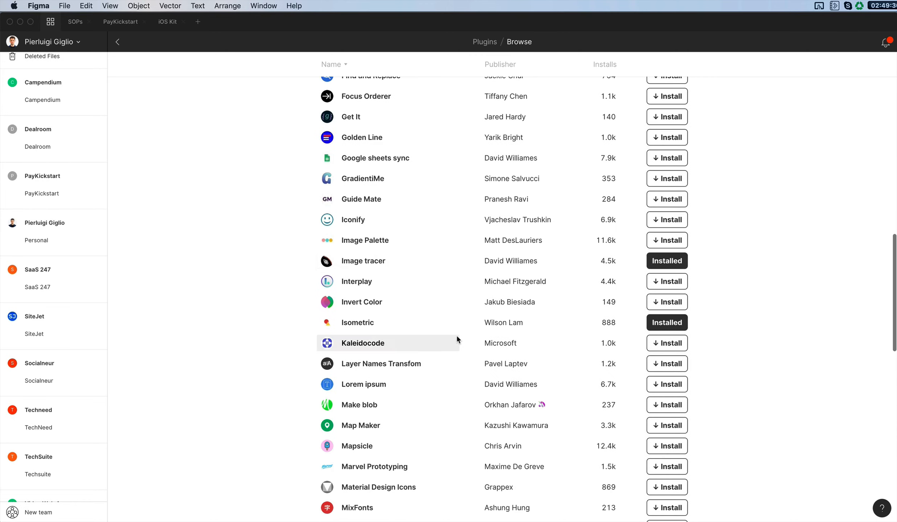
scroll(456, 338, "down", 5)
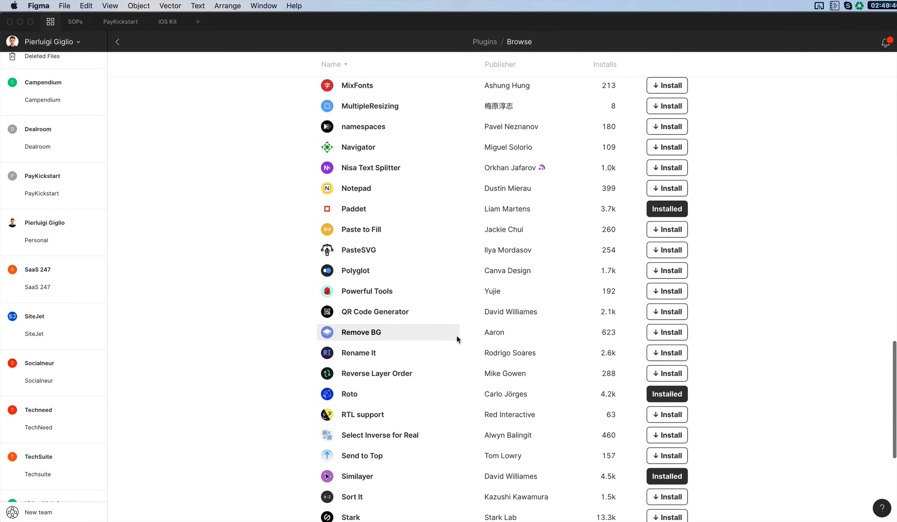
left_click(395, 316)
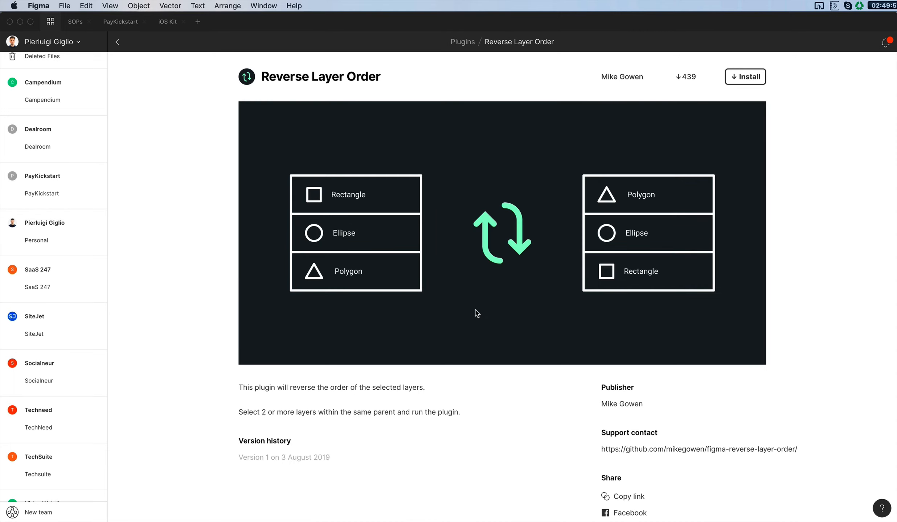
- Back in iOS Kit, collapse the Sign Up screen's expanded layer groups
left_click(176, 25)
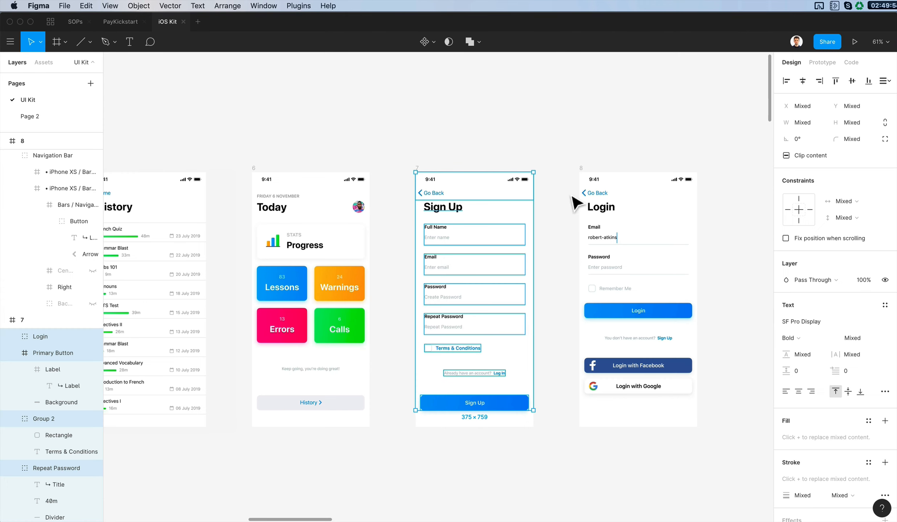
left_click(468, 191)
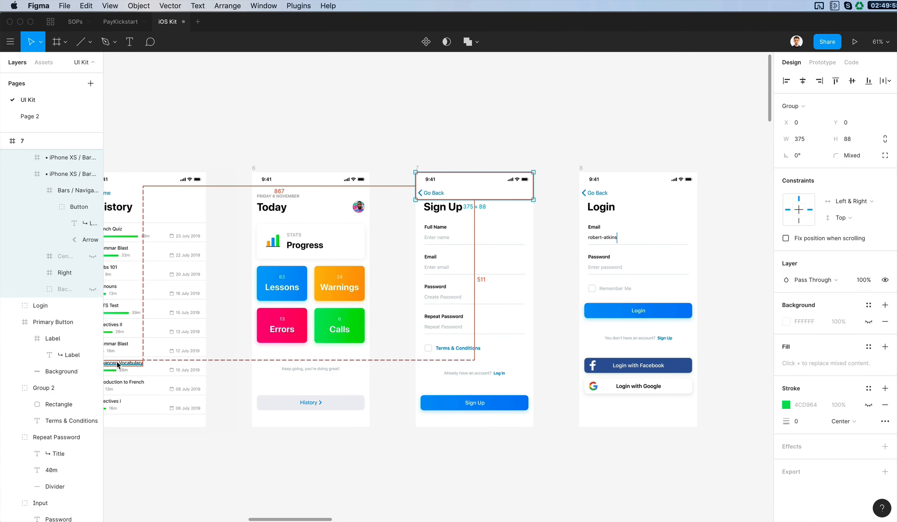
left_click(437, 210)
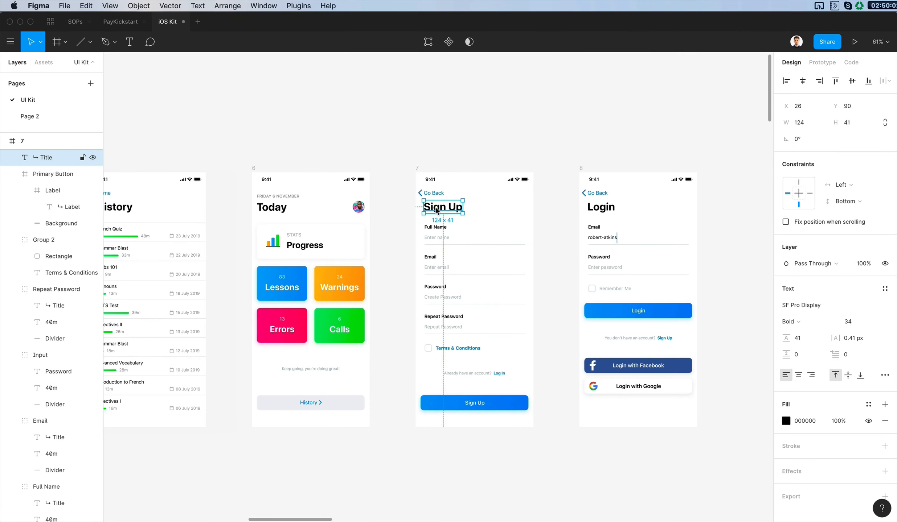
left_click(442, 236)
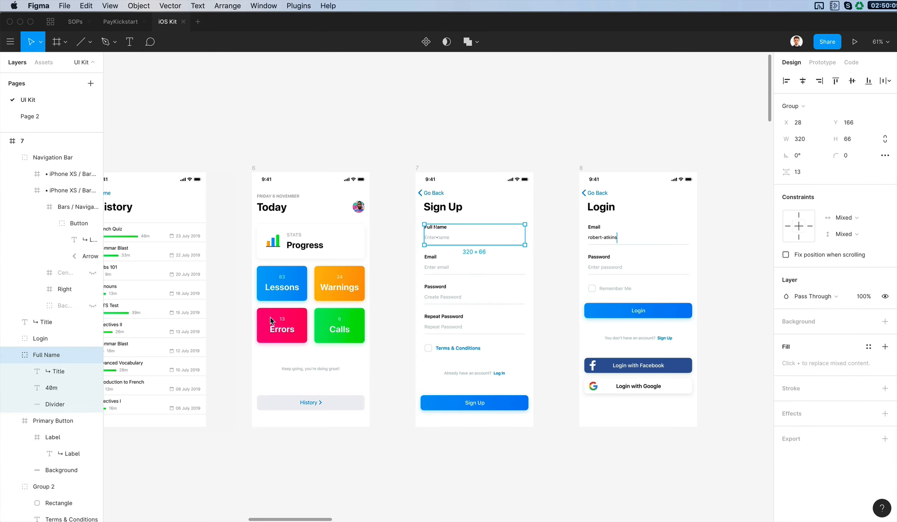
left_click(12, 355)
left_click(12, 371)
left_click(12, 388)
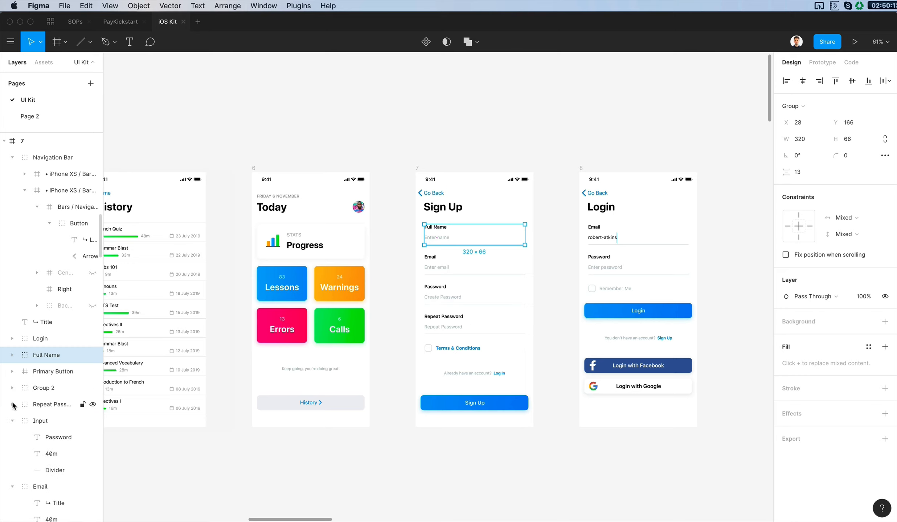
left_click(12, 404)
left_click(12, 421)
left_click(12, 438)
- Raise Email, Password, Repeat Password and Terms layers; lower the Already have an account line
left_click(442, 268)
key("super+]")
key("super+]")
key("super+]")
key("super+]")
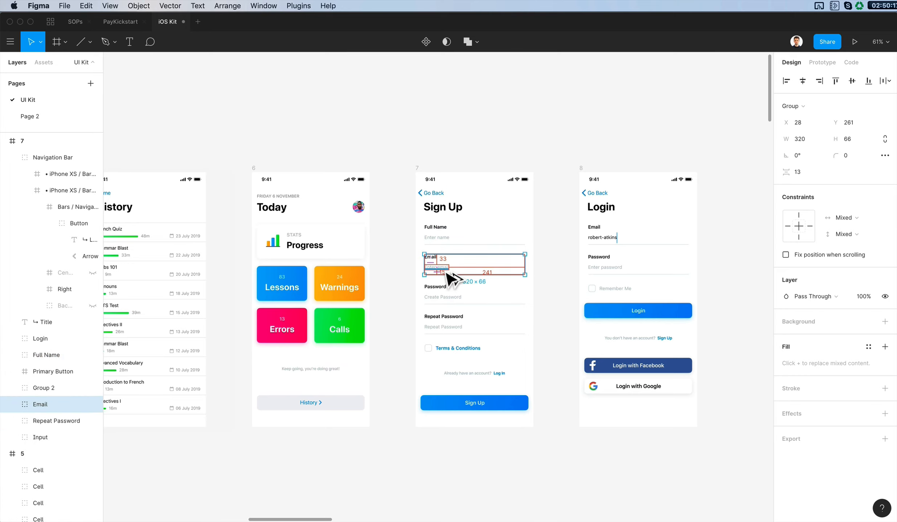
left_click(444, 293)
key("super+]")
key("super+]")
key("super+]")
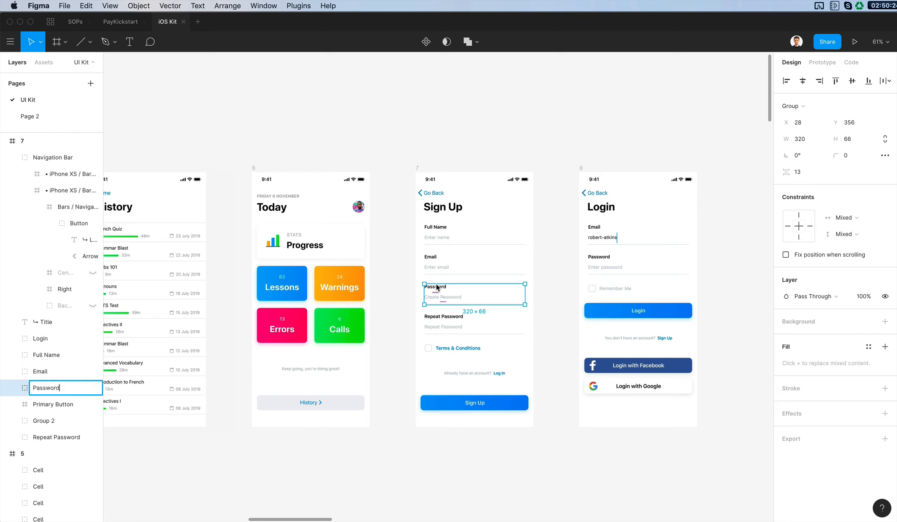
left_click(444, 325)
key("super+]")
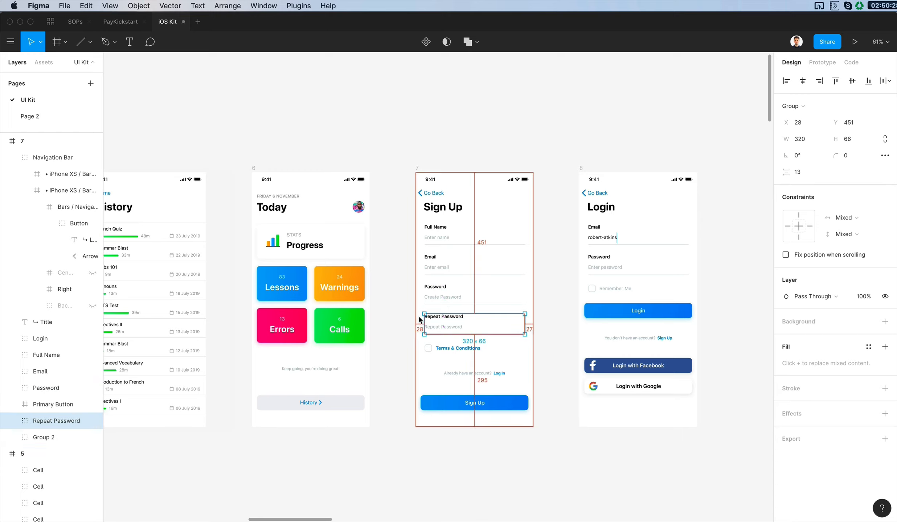
key("super+]")
left_click(442, 349)
key("super+]")
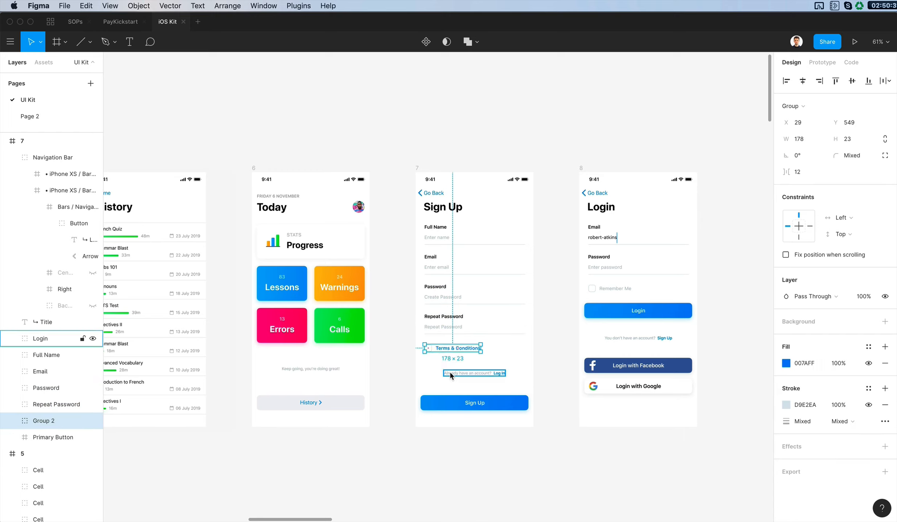
left_click(449, 370)
key("super+[")
key("super+[")
key("super+[")
key("super+[")
key("super+[")
left_click(675, 146)
- Collapse the Login screen's expanded layer groups, including Sign Up, Primary Button and Email
left_click(594, 197)
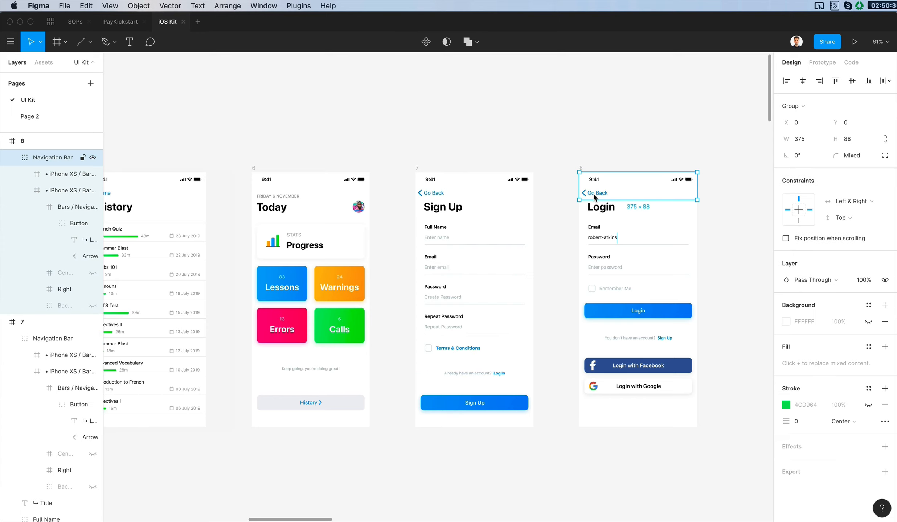
left_click(12, 158)
scroll(12, 172, "up", 10)
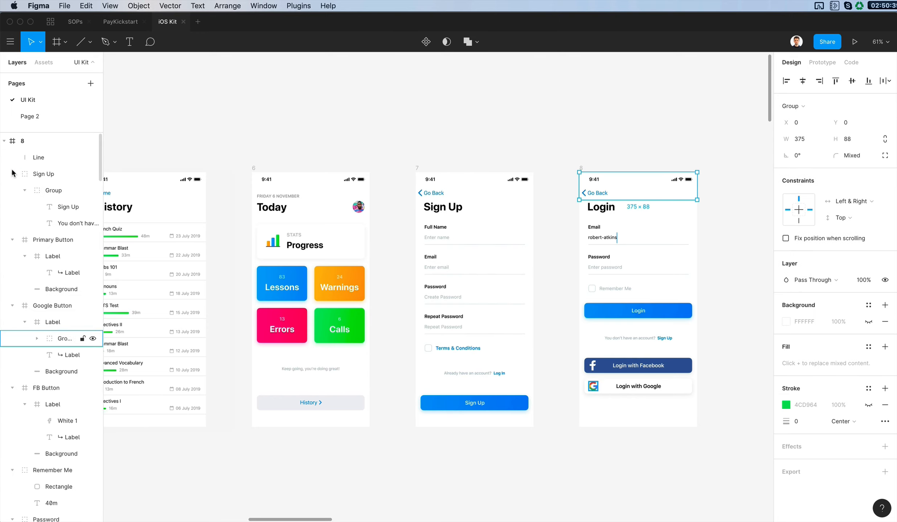
left_click(12, 174)
left_click(12, 190)
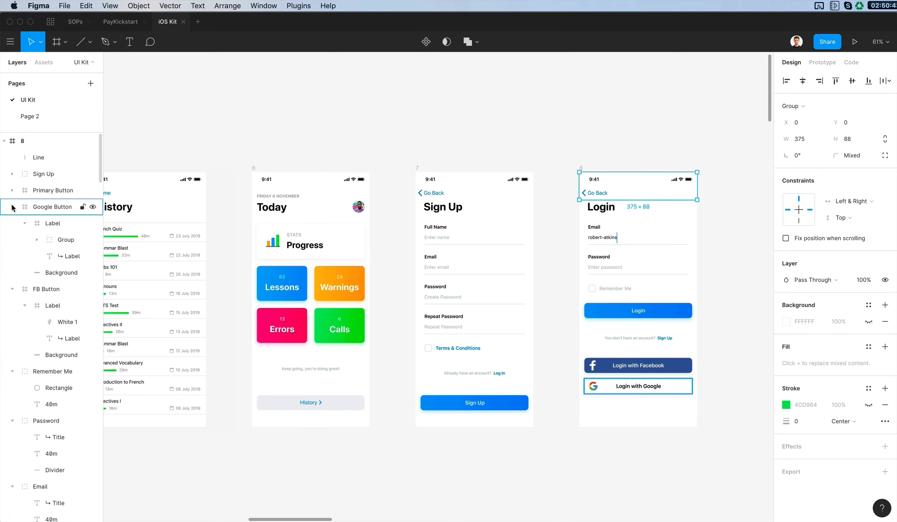
left_click(12, 207)
left_click(12, 223)
left_click(12, 240)
left_click(12, 256)
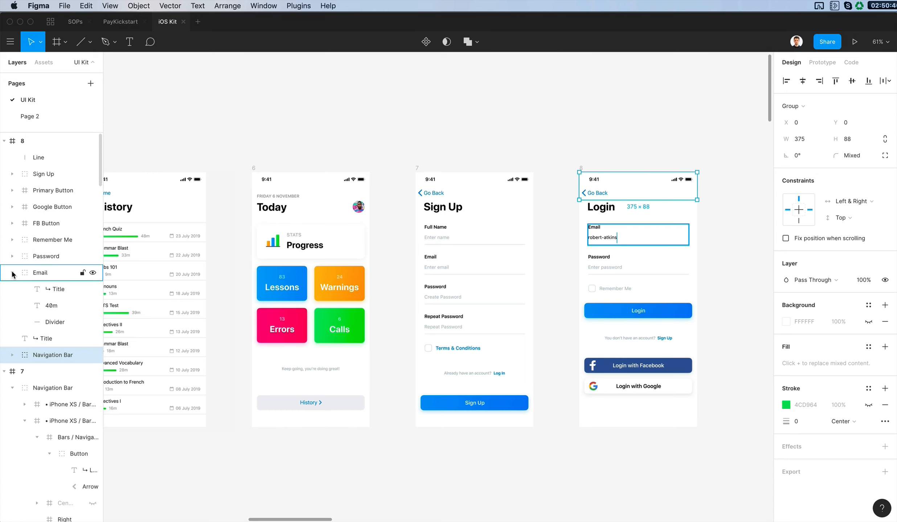
left_click(12, 272)
left_click(120, 22)
left_click(166, 22)
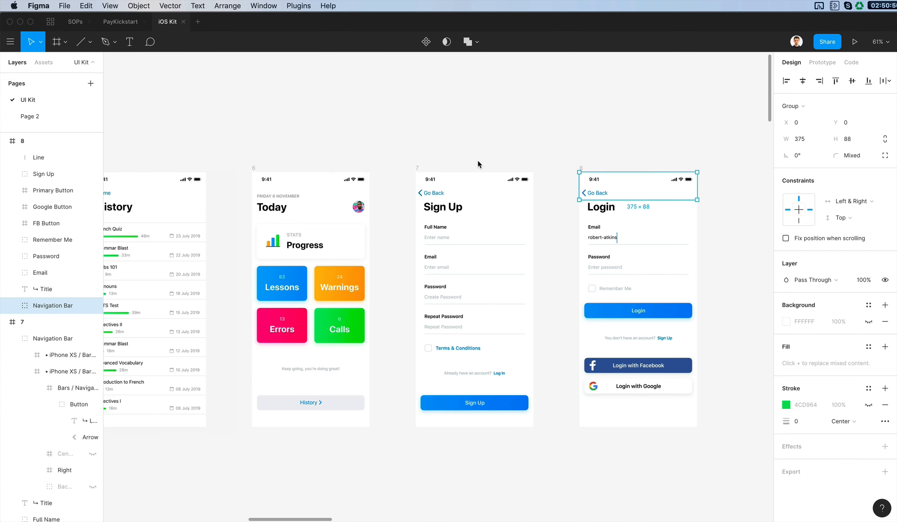
- Bring the Login title and navigation bar layers to the top of the layer order
left_click(605, 208)
key("super+bracketright")
key("super+bracketright")
key("super+bracketright")
key("super+bracketright")
key("super+bracketright")
key("super+bracketright")
key("super+bracketright")
key("super+bracketright")
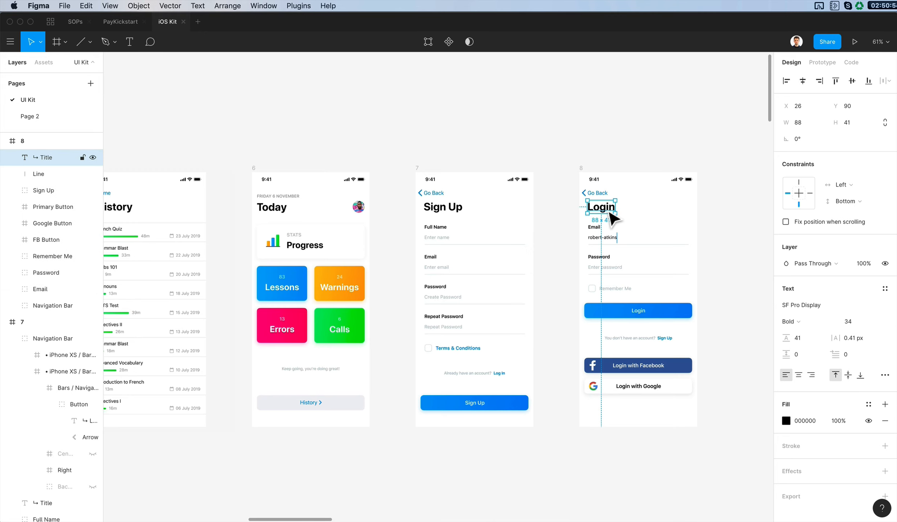
scroll(610, 214, "left", 2)
left_click_drag(704, 211, 705, 208)
scroll(649, 206, "right", 3)
scroll(648, 206, "up", 3, "ctrl")
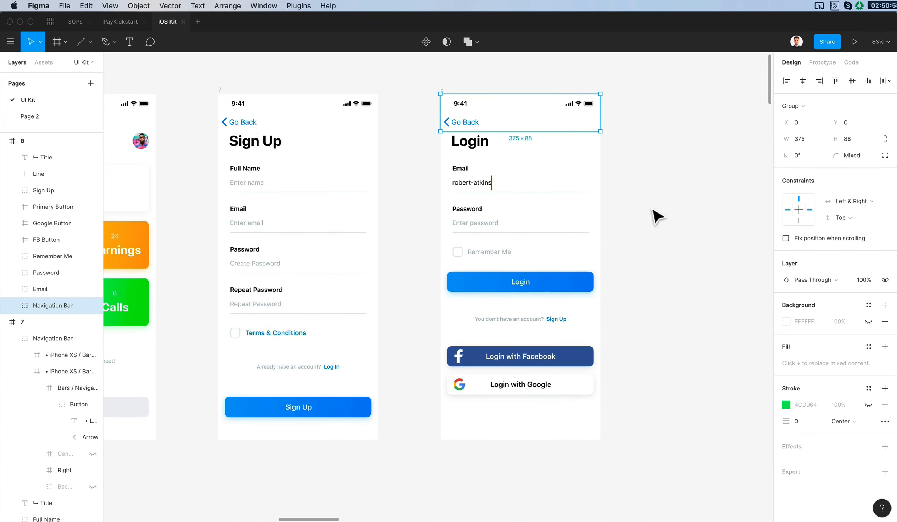
key("super+bracketright")
key("super+bracketright")
key("super+bracketright")
key("super+bracketright")
key("super+bracketright")
key("super+bracketright")
key("super+bracketright")
key("super+bracketright")
key("super+bracketright")
- Raise Email, Password, Remember Me and FB Button layers to match the screen order
left_click(474, 181)
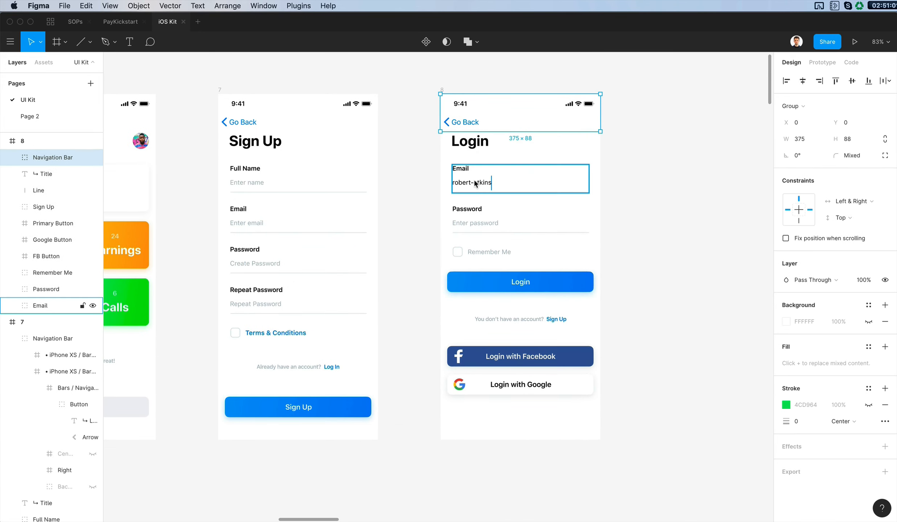
key("super+bracketright")
key("super+bracketright")
key("super+bracketright")
key("super+bracketright")
key("super+bracketright")
key("super+bracketright")
key("super+bracketright")
left_click(475, 212)
key("super+bracketright")
key("super+bracketright")
key("super+bracketright")
key("super+bracketright")
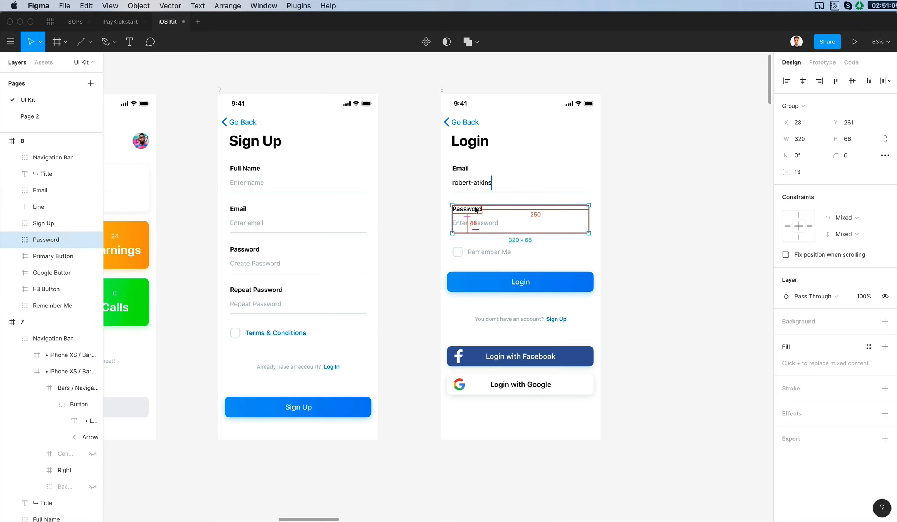
key("super+bracketright")
key("super+bracketright")
left_click(486, 250)
key("super+bracketright")
key("super+bracketright")
key("super+bracketright")
key("super+bracketright")
key("super+bracketright")
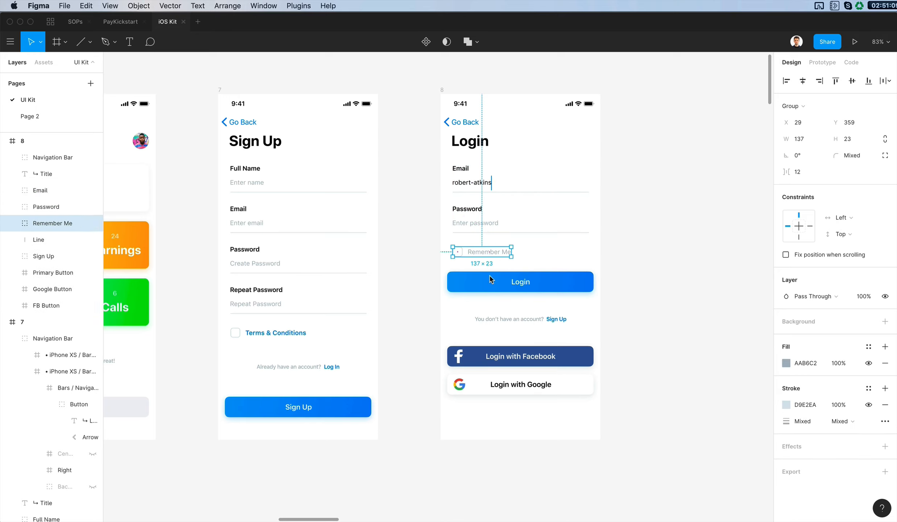
left_click(491, 281)
key("super+bracketright")
left_click(516, 321)
left_click(518, 362)
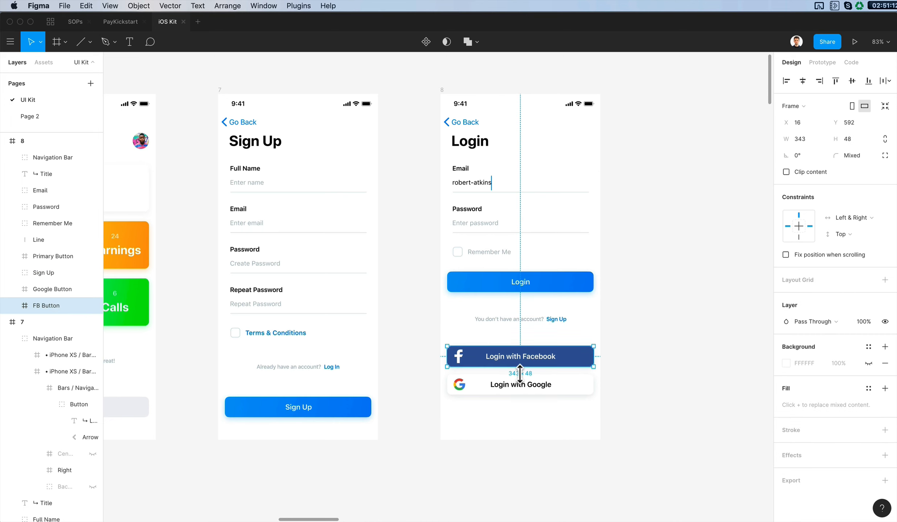
key("super+bracketright")
scroll(619, 213, "left", 10)
- Move the Progress card layer above the other cards and name it '1. Progress'
left_click(493, 242)
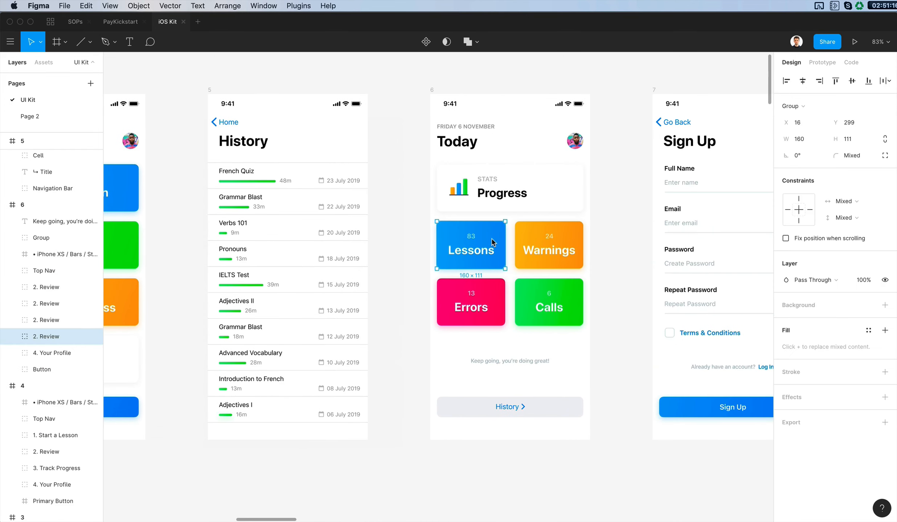
scroll(493, 243, "up", 2)
left_click(499, 239)
key("super+bracketright")
key("super+bracketright")
key("super+bracketright")
key("super+bracketright")
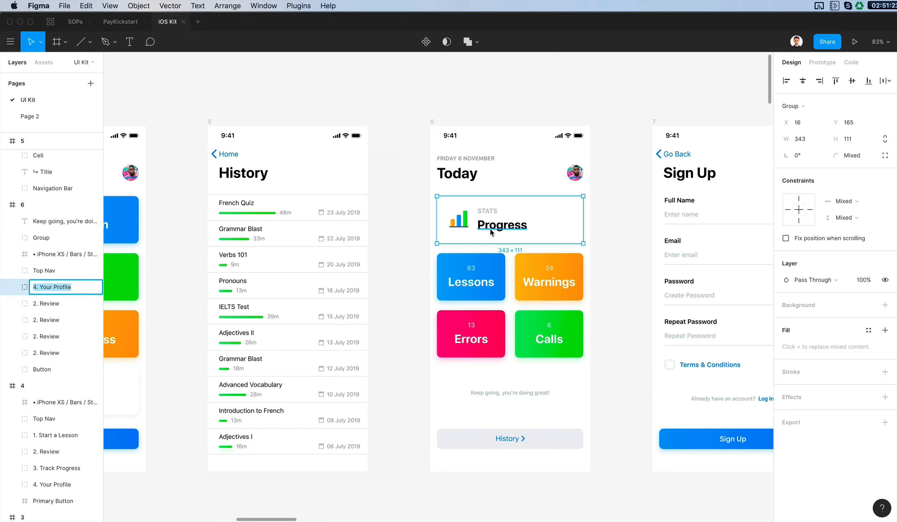
type("1. progress")
key("Return")
- Name the remaining card layers '2. Lessons', '3. Warnings', '4. Errors' and '5. Calls'
left_click(483, 267)
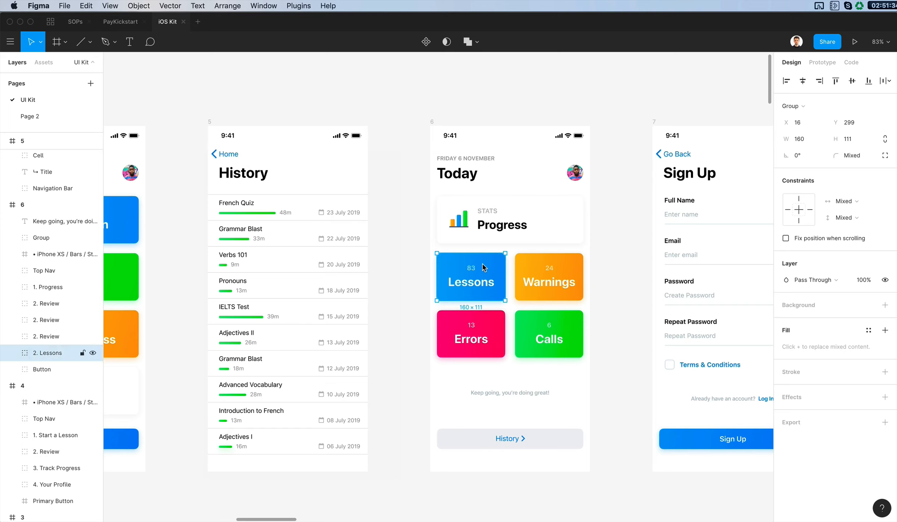
left_click(561, 273)
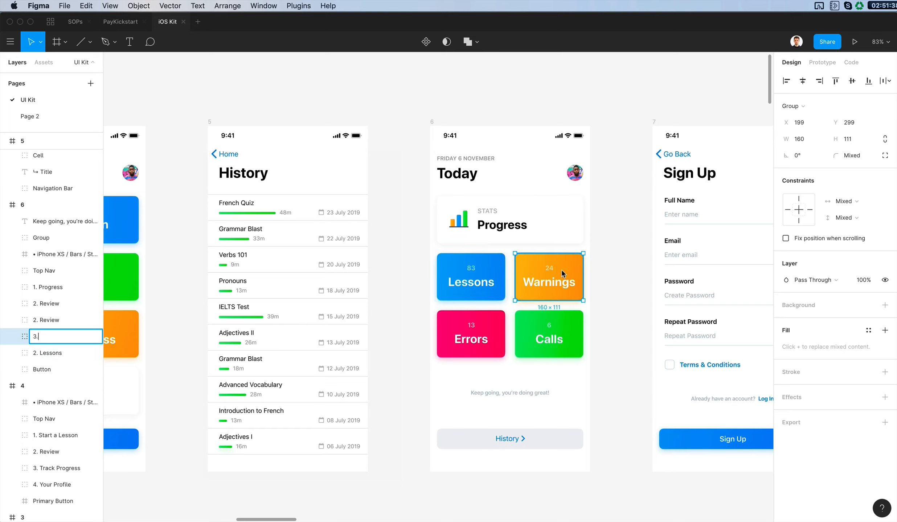
key("Return")
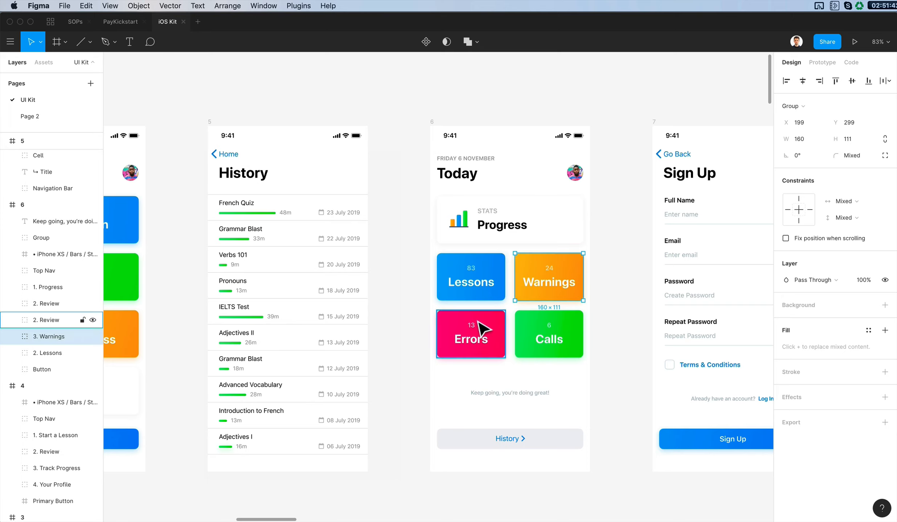
left_click(472, 324)
key("super+r")
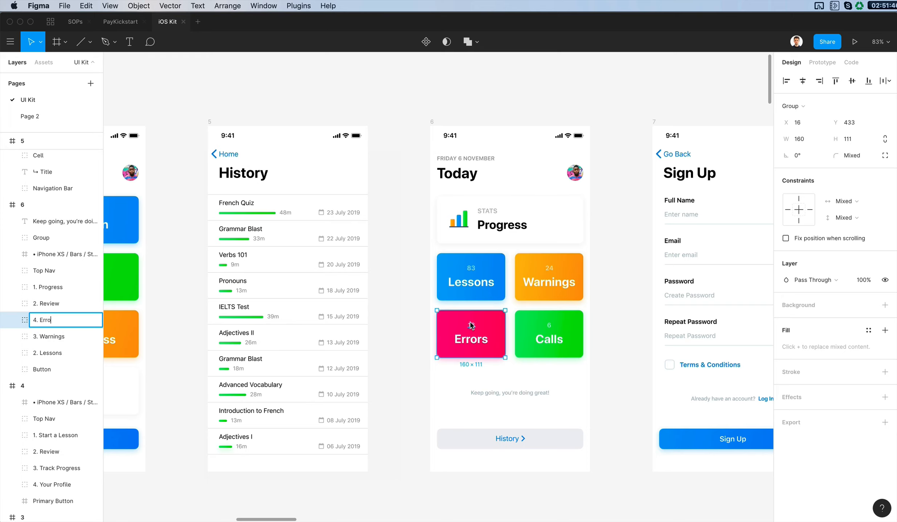
type("4. Errors")
key("Return")
left_click(558, 336)
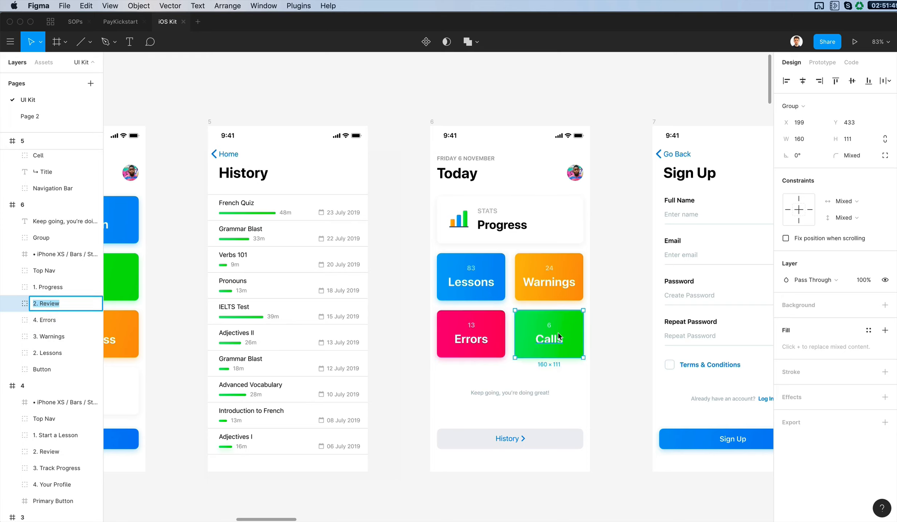
key("Return")
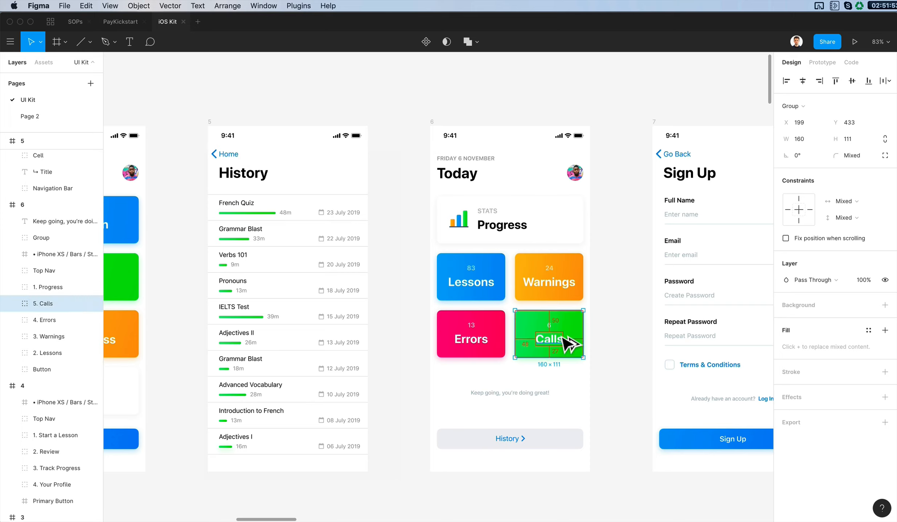
- Place 3. Warnings between 2. Lessons and 4. Errors, and move Keep going below the cards
left_click(494, 335)
left_click(541, 288)
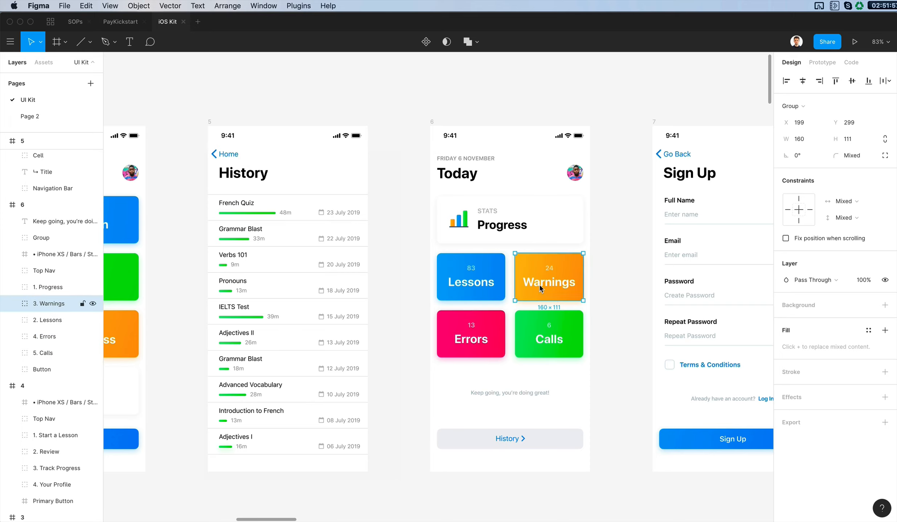
key("super+[")
key("super+[")
key("super+]")
left_click(502, 242)
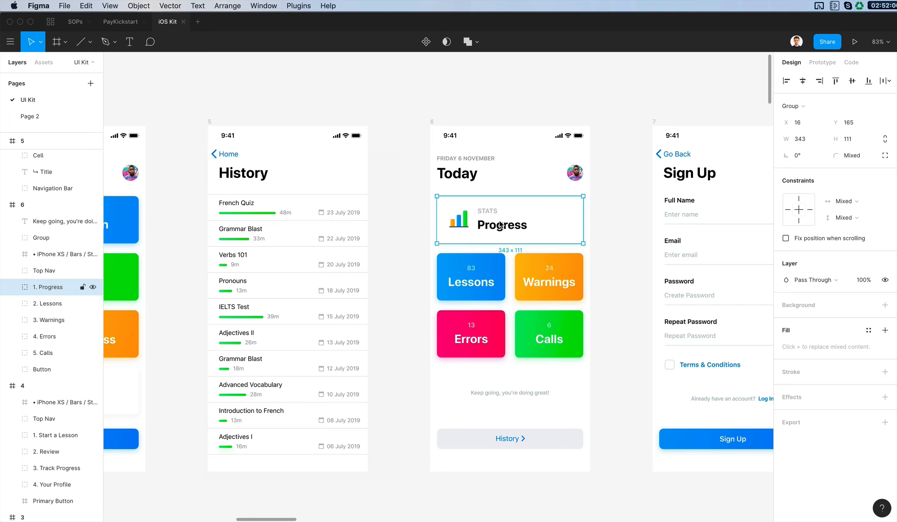
left_click(485, 131)
left_click(512, 394)
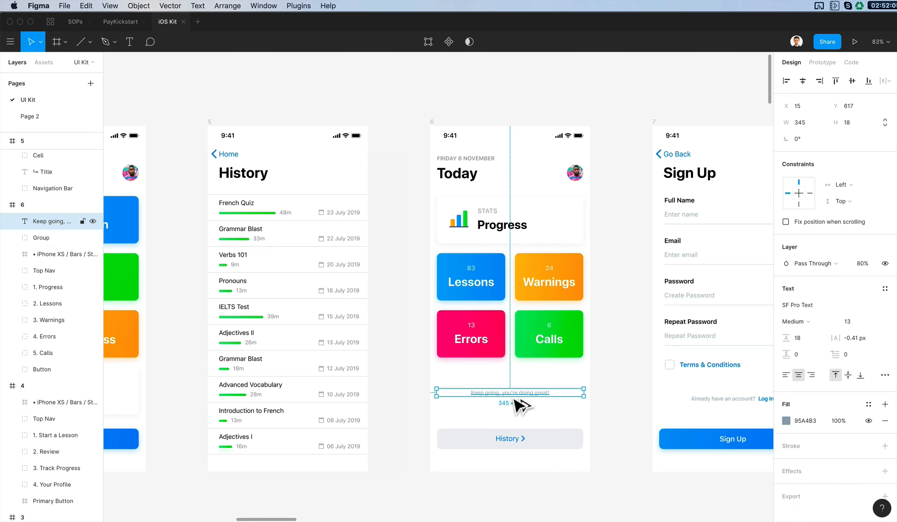
key("super+[")
key("super+[")
key("super+[")
key("super+[")
key("super+[")
key("super+[")
key("super+[")
key("super+[")
- Select the History button, then the History screen's title and French Quiz cell
left_click(516, 437)
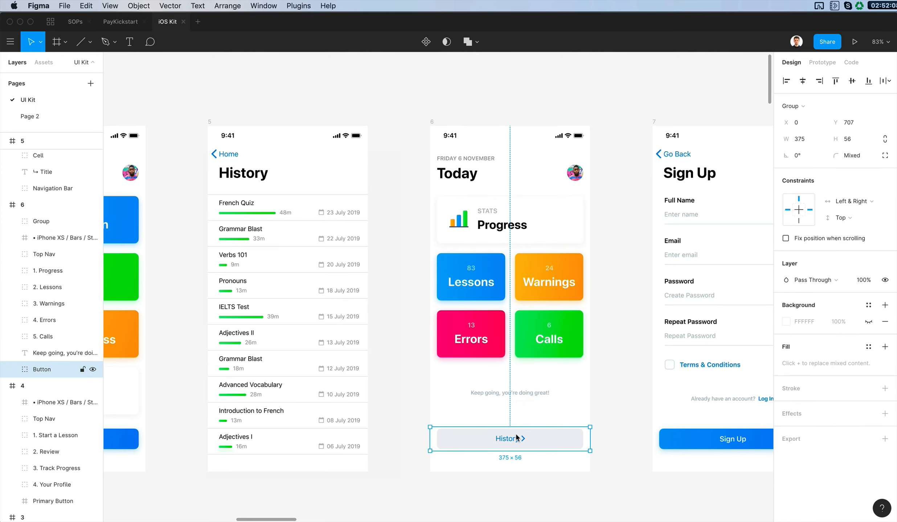
scroll(487, 317, "left", 3)
left_click(310, 174)
scroll(407, 195, "left", 4)
scroll(502, 218, "up", 1)
left_click(502, 217)
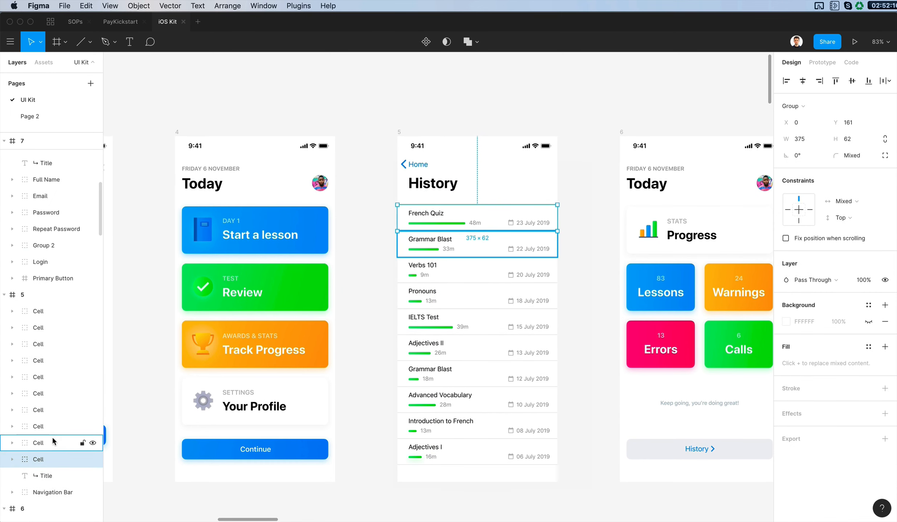
- Bring the History screen's navigation bar to the front and place the title layer just below it
left_click(427, 148)
key("bracketright")
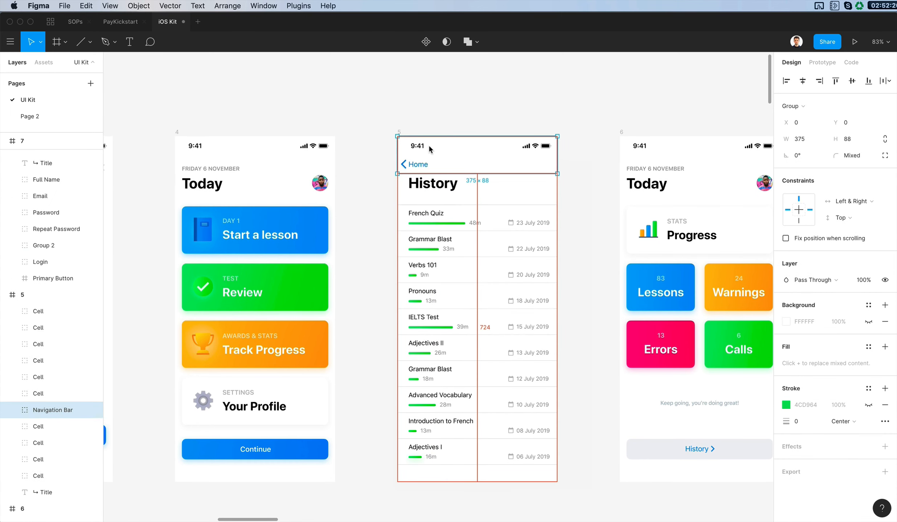
left_click(439, 189)
key("super+bracketright")
key("super+bracketright")
key("super+bracketright")
key("super+bracketright")
key("super+bracketright")
key("super+bracketright")
key("super+bracketright")
key("super+bracketright")
key("super+bracketright")
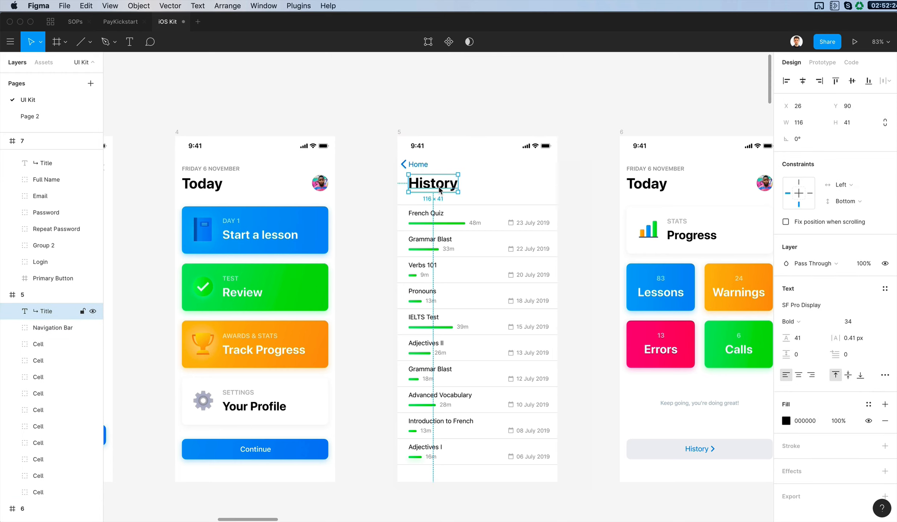
key("super+bracketleft")
- Pan across the canvas to the Login screen frame and select it
left_click(445, 105)
scroll(446, 105, "down", 3)
scroll(446, 105, "left", 4)
scroll(446, 105, "up", 1)
scroll(444, 107, "right", 10)
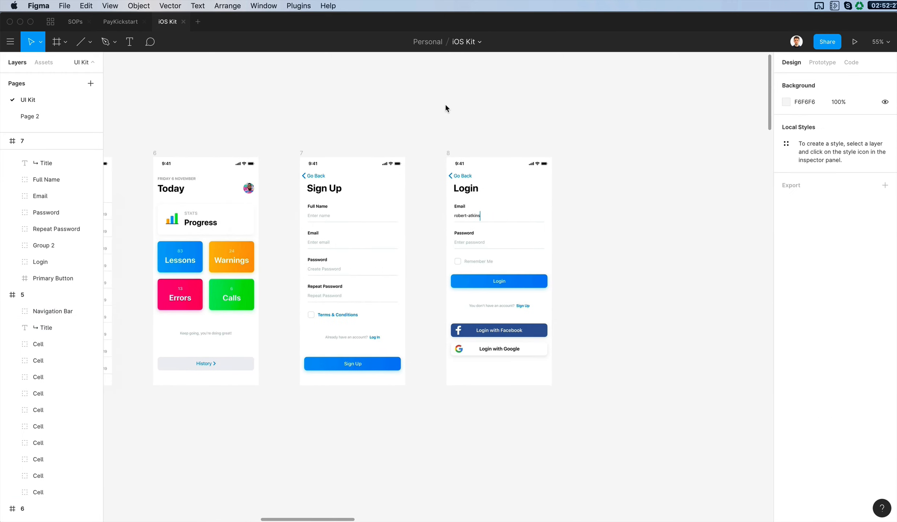
scroll(453, 109, "up", 5)
scroll(432, 78, "up", 6)
scroll(432, 77, "left", 2)
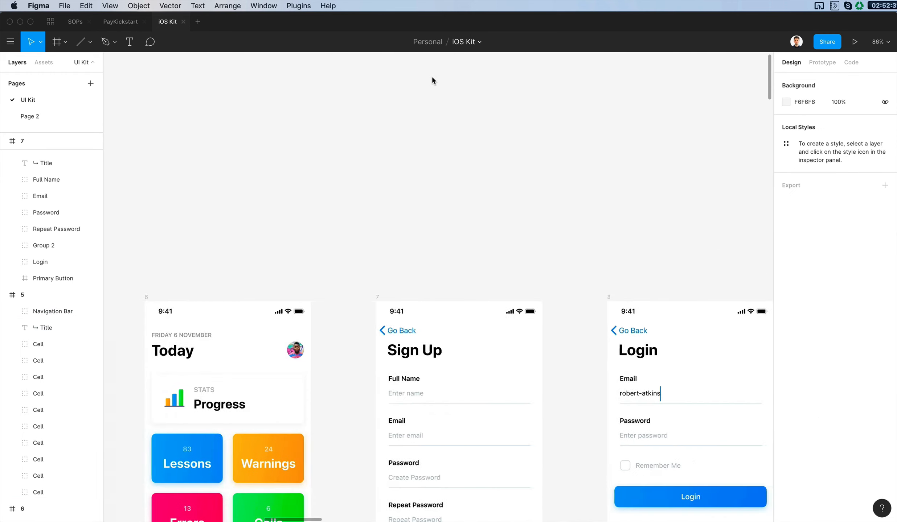
scroll(432, 78, "down", 8)
scroll(432, 77, "right", 3)
scroll(432, 78, "up", 9)
scroll(432, 78, "left", 6)
scroll(432, 78, "down", 10)
scroll(432, 78, "right", 8)
scroll(431, 77, "up", 9)
scroll(432, 77, "left", 12)
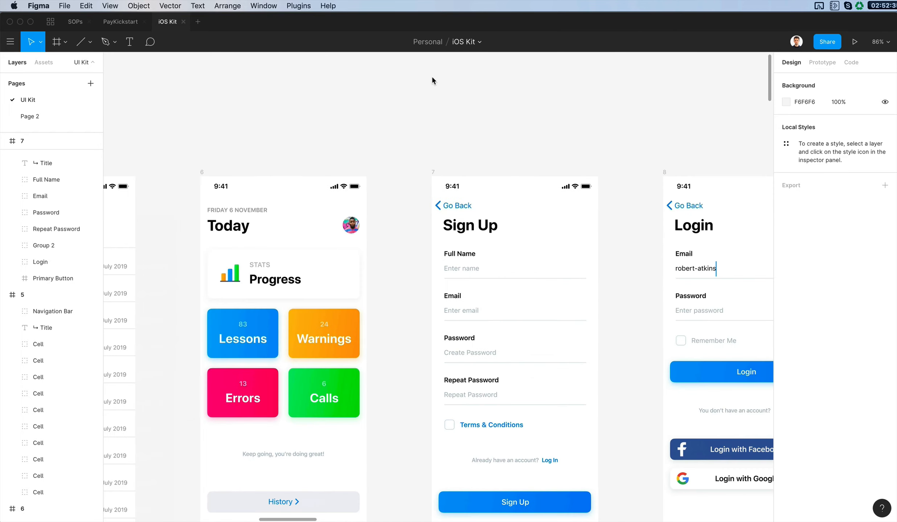
scroll(432, 77, "down", 3)
scroll(431, 77, "right", 11)
scroll(432, 76, "up", 3)
scroll(431, 77, "left", 5)
scroll(432, 76, "down", 2)
scroll(431, 77, "right", 3)
scroll(431, 77, "up", 3)
scroll(431, 77, "left", 4)
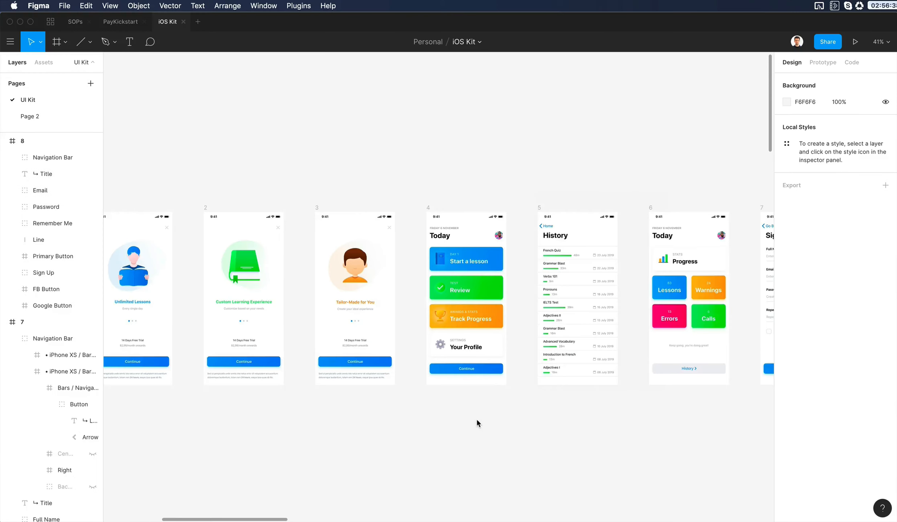
scroll(475, 421, "right", 10)
scroll(570, 164, "up", 5)
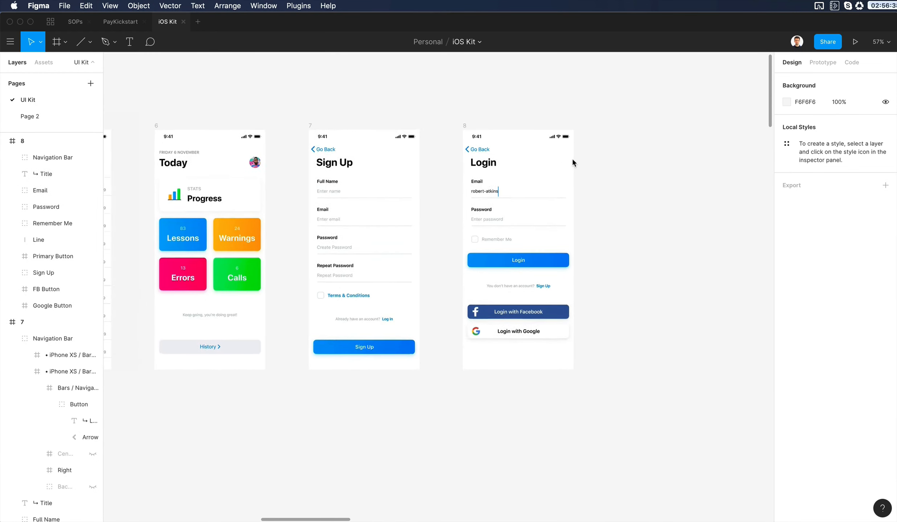
scroll(572, 162, "up", 4)
scroll(572, 162, "right", 2)
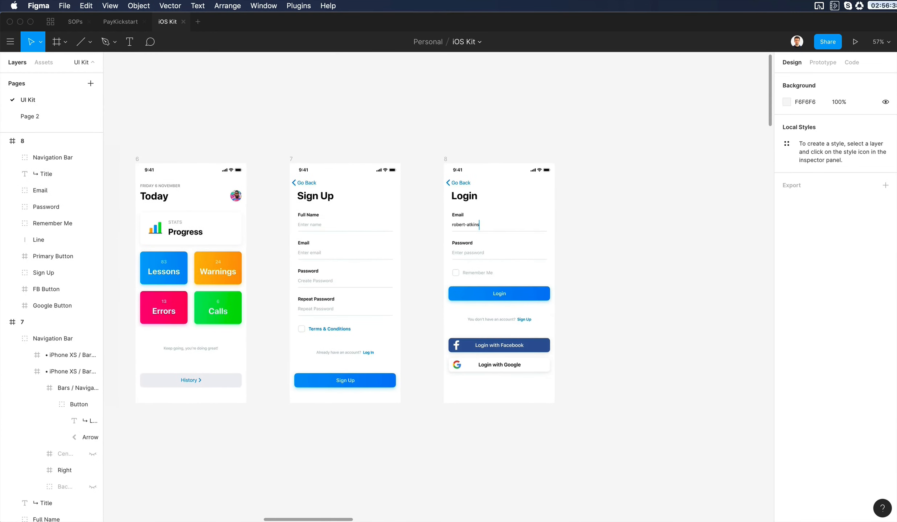
left_click(458, 174)
scroll(436, 145, "left", 10)
left_click(413, 126)
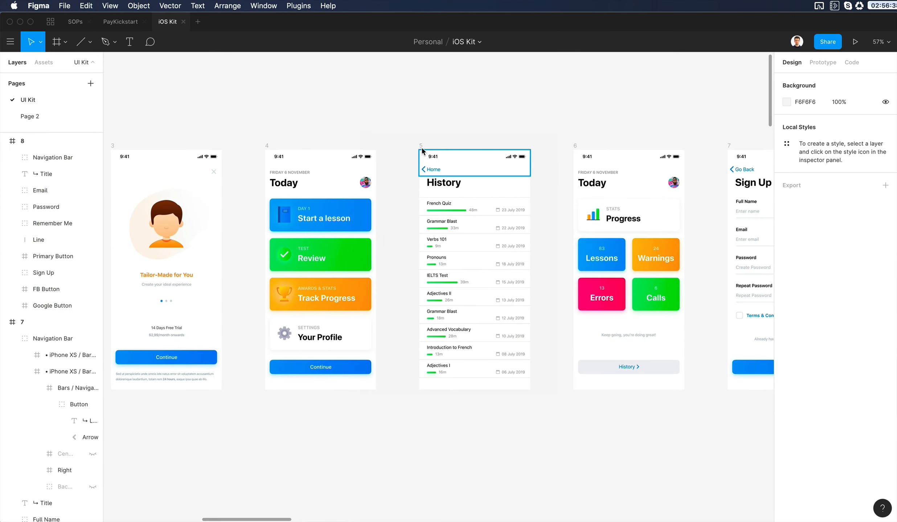
scroll(421, 151, "right", 9)
- Change the copied Login screen's Go Back label to 'Settings'
left_click(483, 145)
left_click_drag(527, 184, 678, 184)
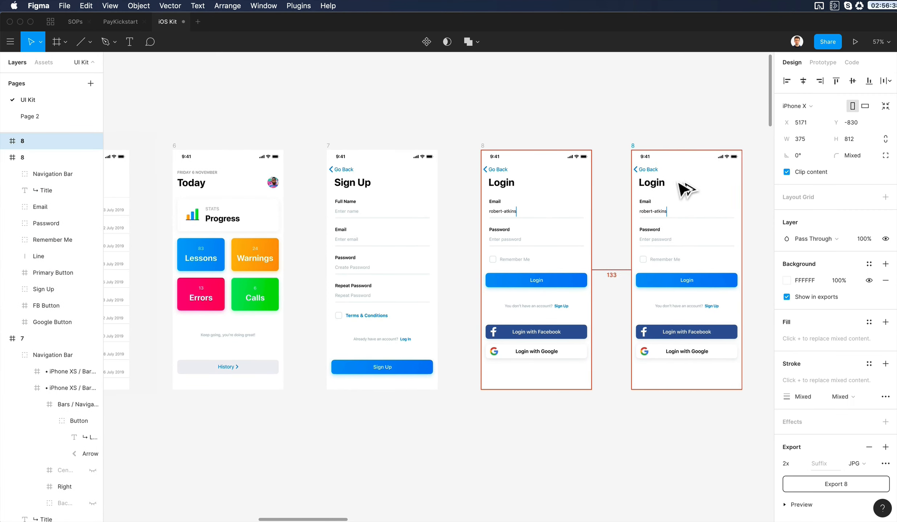
left_click(649, 169, "super")
scroll(655, 170, "up", 5)
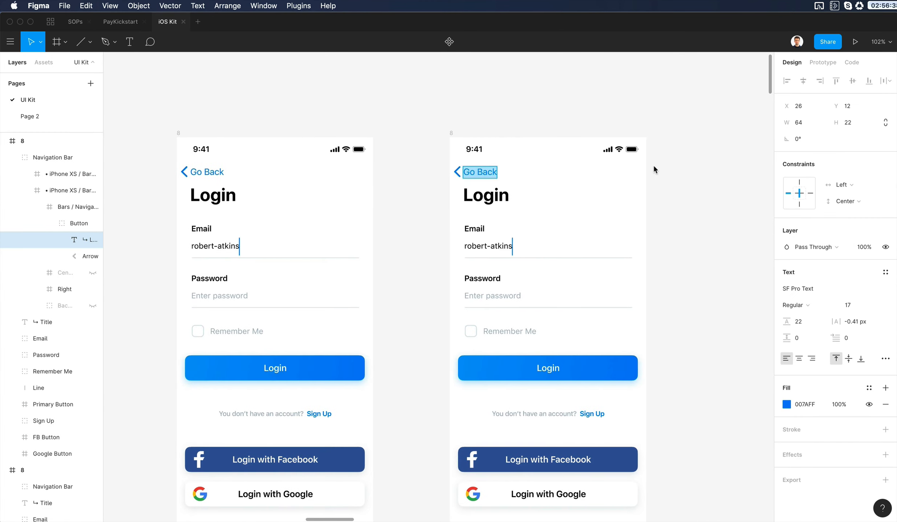
type("Settings")
key("Escape")
scroll(652, 164, "down", 1)
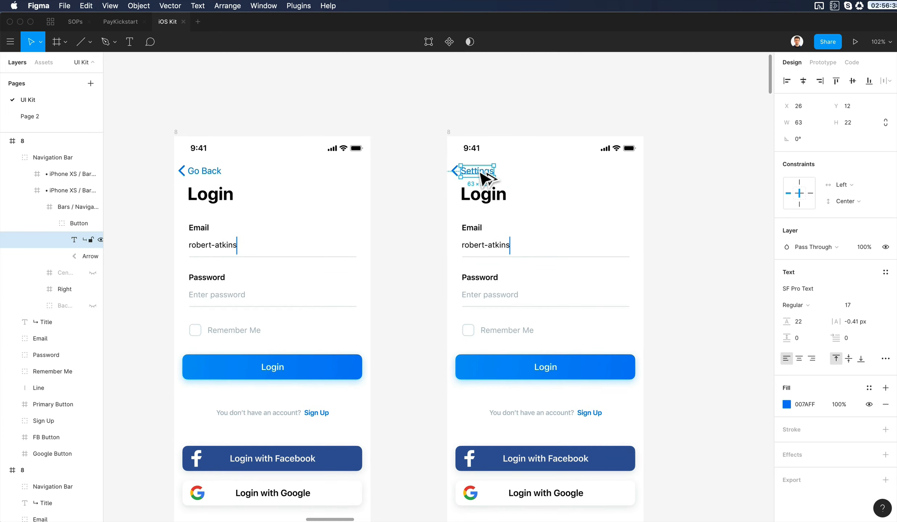
- Add a 'Deselect All' label on the bar's right and retitle the screen 'My Interest'
left_click_drag(479, 174, 624, 175)
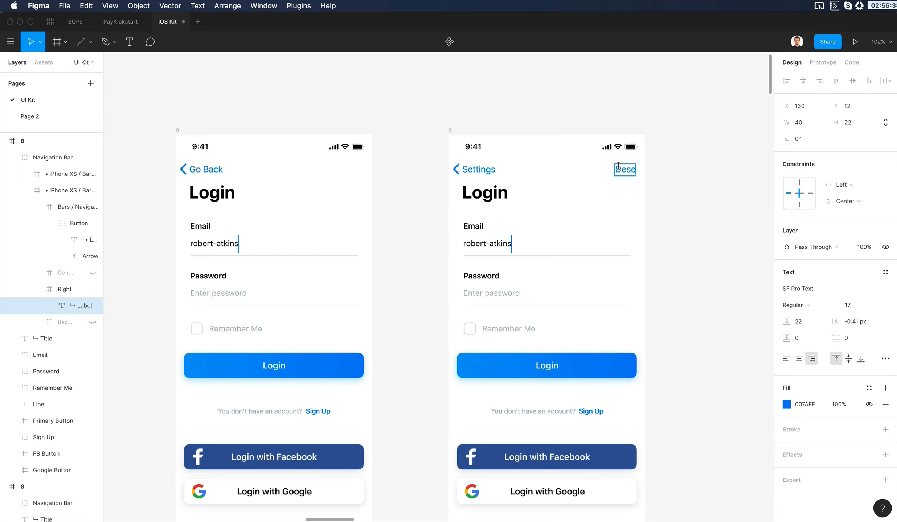
left_click(704, 202)
left_click(479, 194)
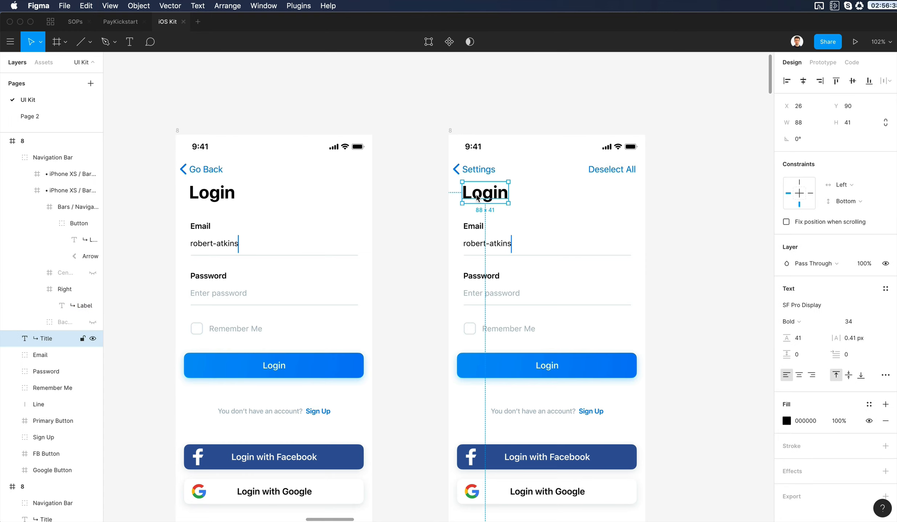
double_click(477, 195)
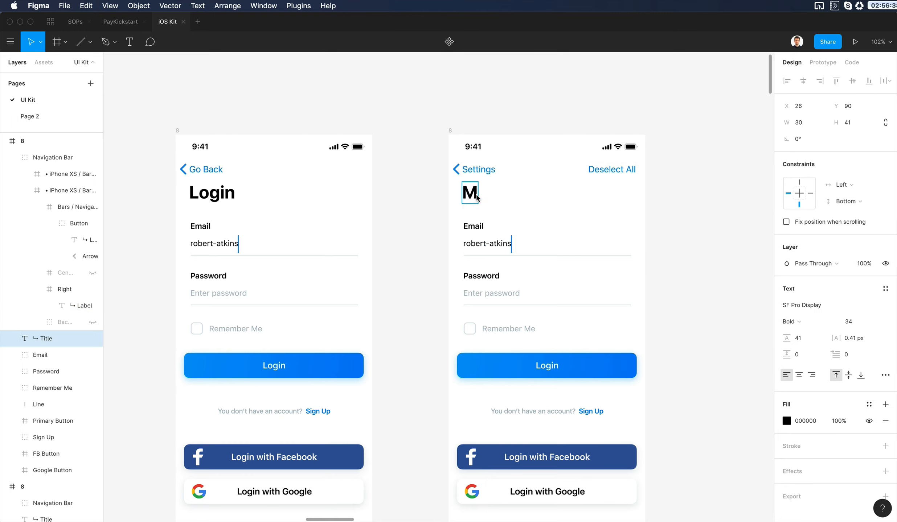
left_click(375, 212)
scroll(405, 209, "left", 20)
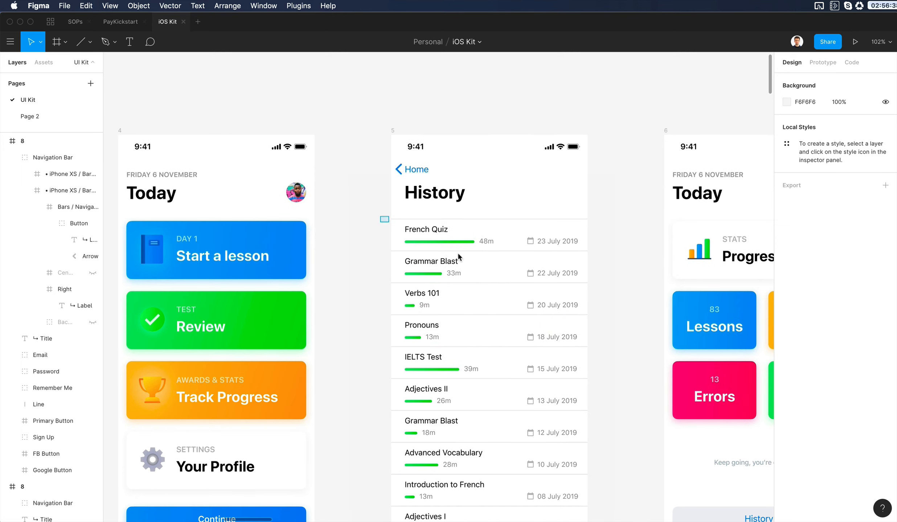
- Replace the copy's login form with the two copied History rows under the My Interest title
left_click_drag(457, 254, 498, 270)
scroll(499, 271, "right", 20)
left_click_drag(468, 189, 693, 485)
key("Delete")
key("super+v")
left_click_drag(570, 196, 568, 196)
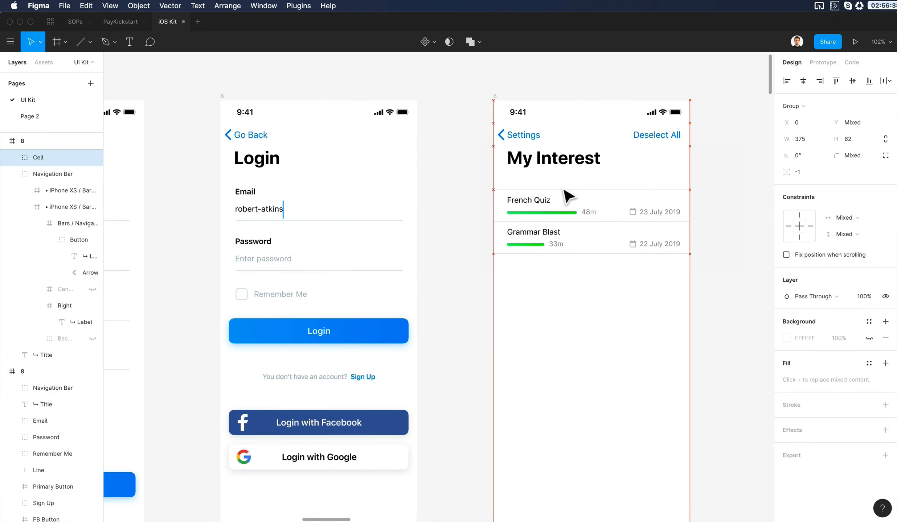
- Delete the Grammar Blast row and select the French Quiz row's layers, including its duration
double_click(562, 254)
key("Delete")
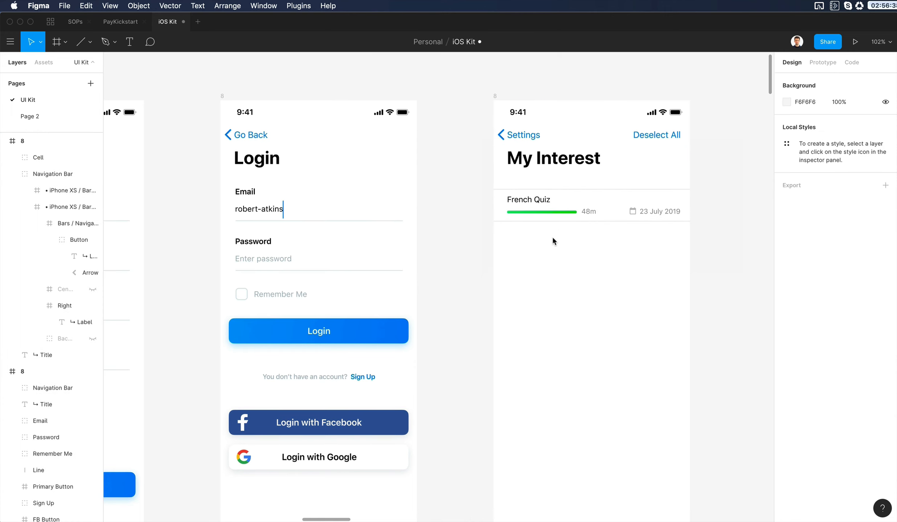
left_click(552, 213)
key("Return")
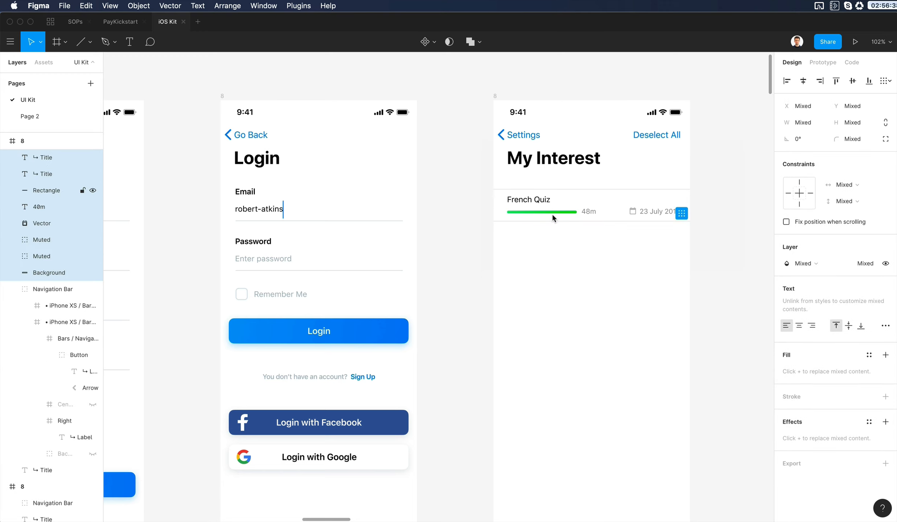
left_click(670, 267)
left_click_drag(705, 239, 582, 210)
left_click_drag(711, 178, 675, 198)
- Remove the 48m duration, calendar icon and date from the French Quiz row
left_click_drag(651, 233, 644, 227)
key("Delete")
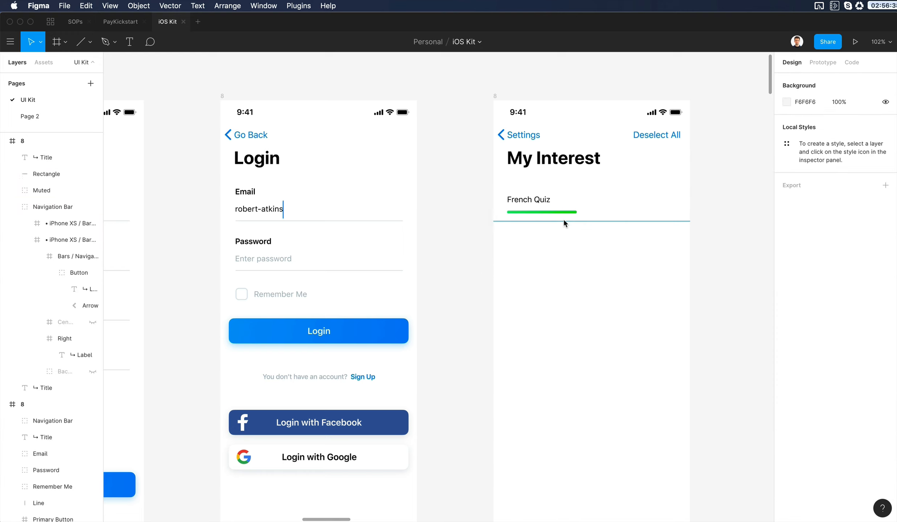
key("super+z")
key("Escape")
left_click(590, 212)
left_click(630, 212, "shift")
left_click(649, 209, "shift")
key("Delete")
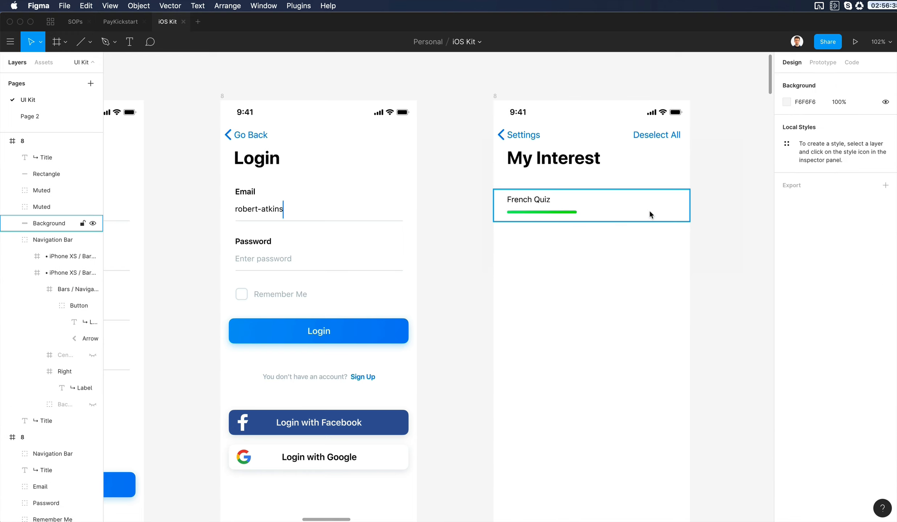
- Ungroup the Muted group into a divider and delete the row's white background
left_click(600, 221)
left_click(580, 195)
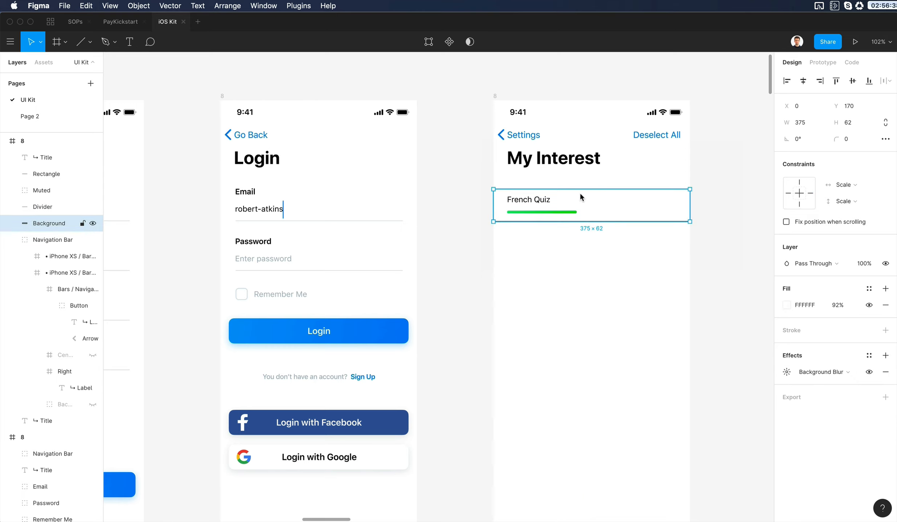
left_click_drag(603, 176, 673, 235)
key("super+shift+g")
key("Escape")
left_click(658, 203)
key("BackSpace")
- Colour the row's two divider lines D4DEE8 to match the Login dividers
key("i")
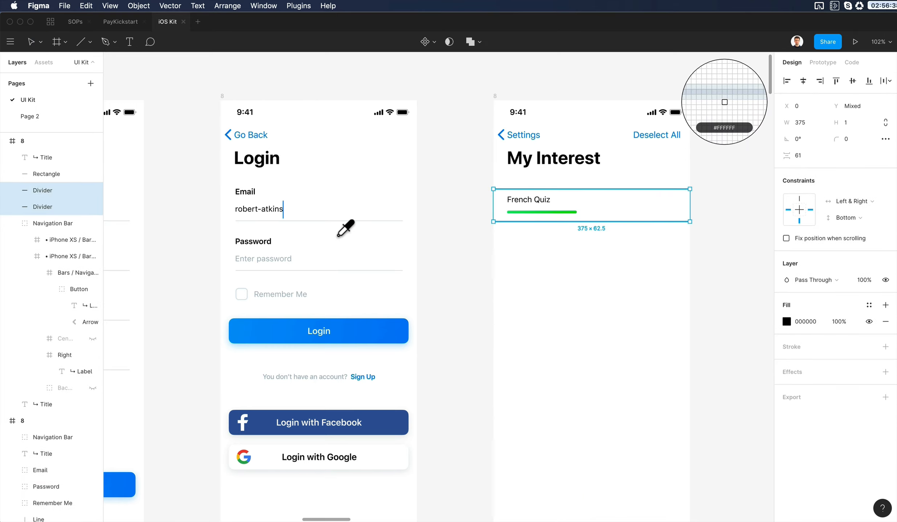
key("Escape")
key("Escape")
left_click_drag(599, 181, 681, 267)
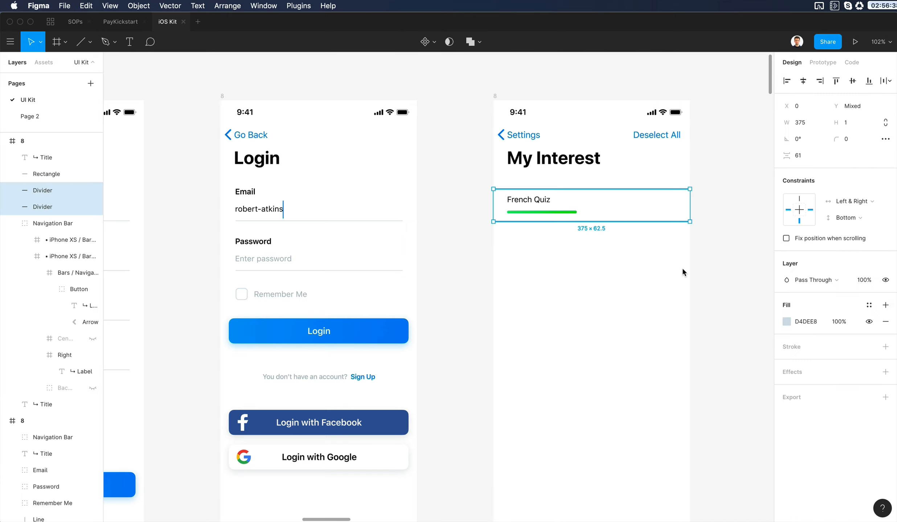
key("Escape")
left_click(364, 221)
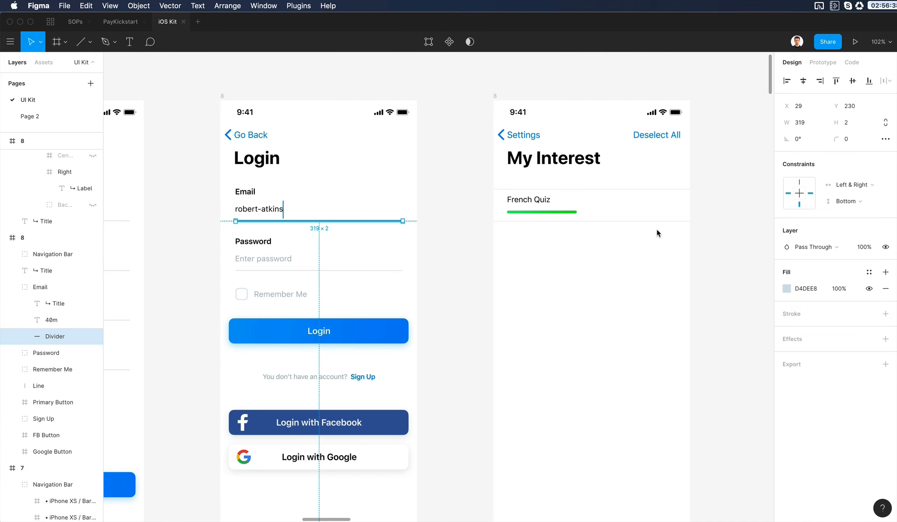
left_click_drag(666, 241, 812, 166)
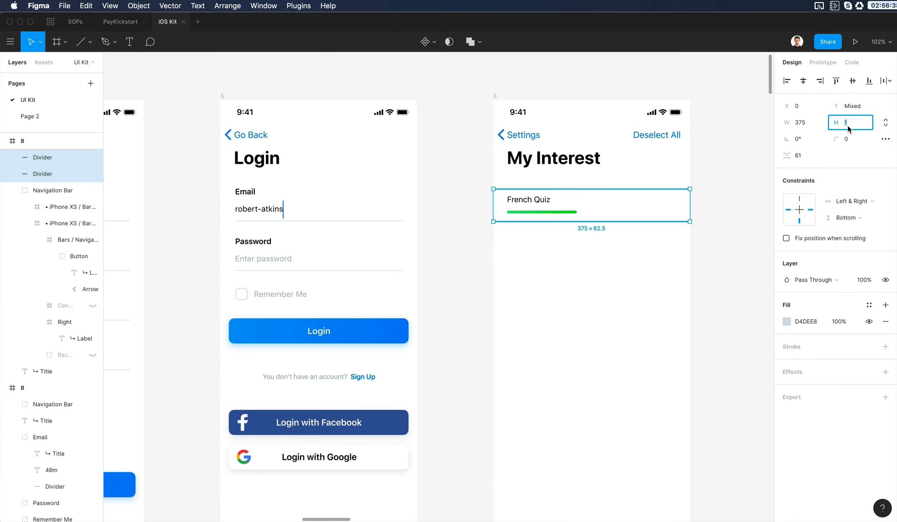
- Copy the green plus action button from the UI Kit Actions set
left_click(674, 290)
scroll(610, 272, "up", 3)
left_click(535, 234)
scroll(536, 237, "up", 3)
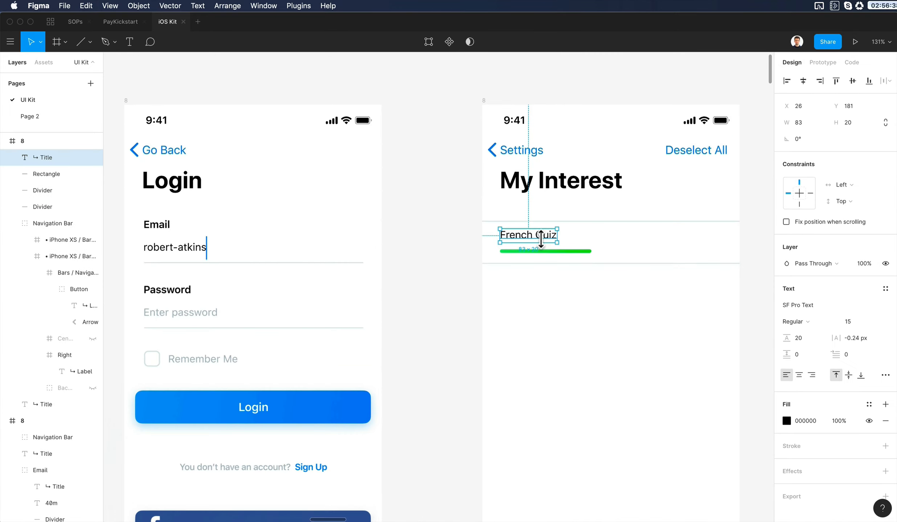
scroll(540, 239, "down", 8)
scroll(502, 331, "down", 4)
left_click(496, 328)
scroll(496, 328, "up", 5)
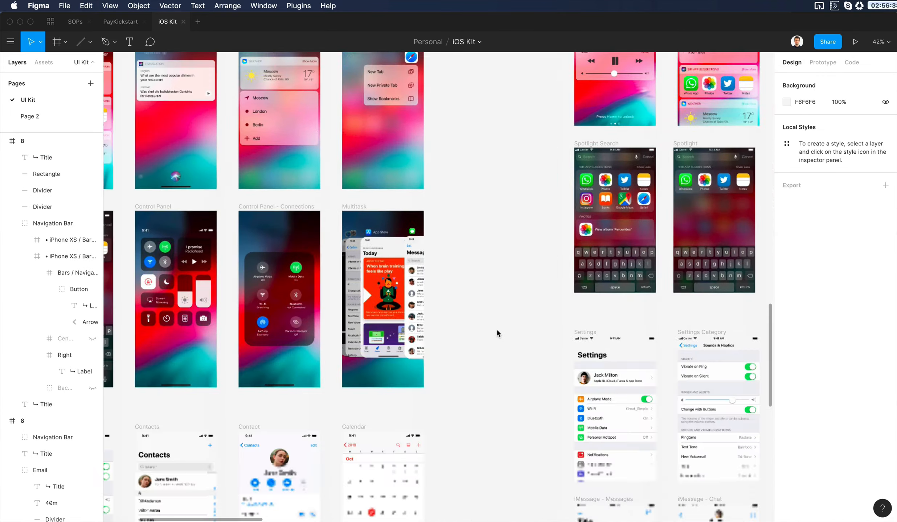
scroll(496, 330, "down", 10)
scroll(496, 330, "right", 10)
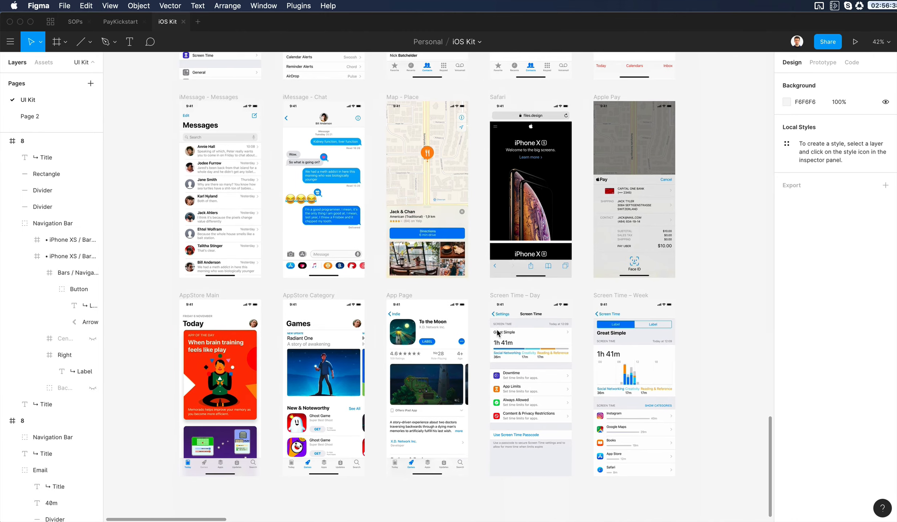
scroll(497, 332, "up", 2)
scroll(496, 332, "left", 1)
scroll(497, 332, "down", 5)
scroll(497, 332, "right", 3)
scroll(497, 332, "up", 10)
scroll(497, 332, "left", 5)
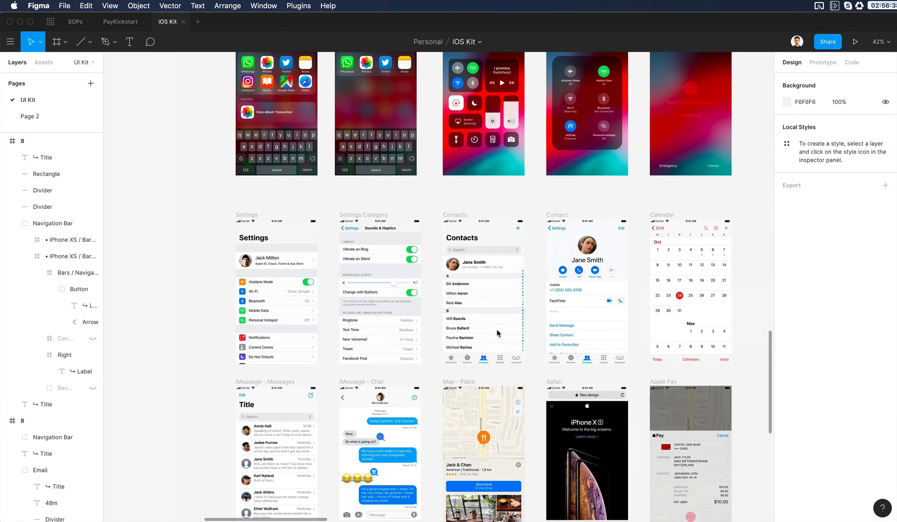
scroll(499, 326, "up", 10)
scroll(561, 217, "right", 5)
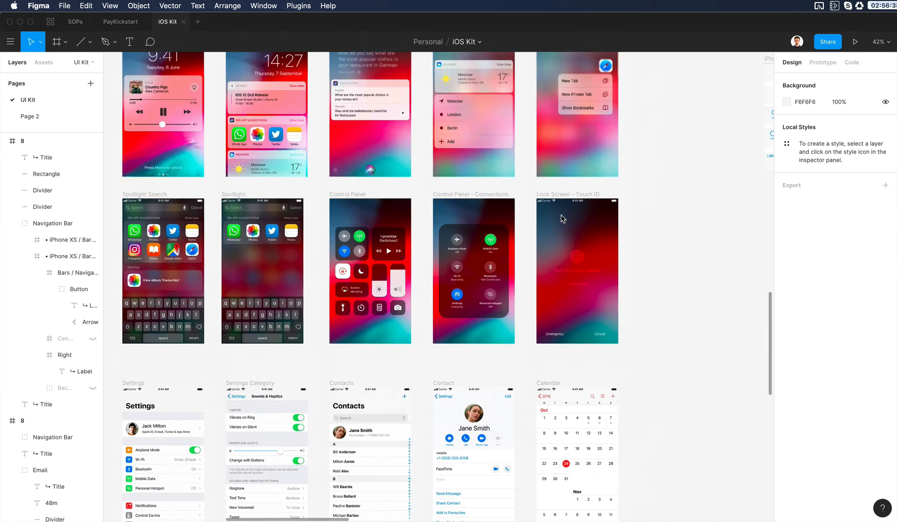
scroll(561, 218, "up", 10)
scroll(560, 218, "down", 4)
scroll(560, 214, "left", 3)
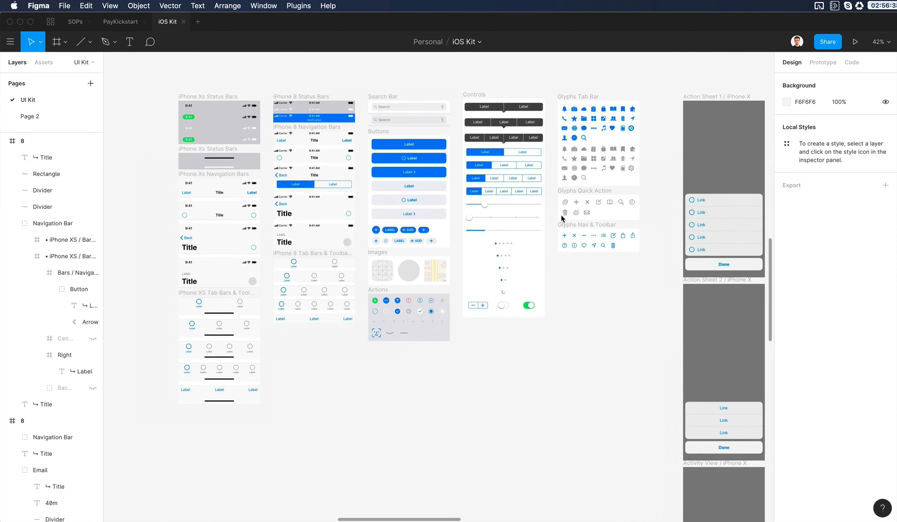
scroll(365, 270, "up", 8)
left_click(376, 336)
scroll(377, 335, "up", 3)
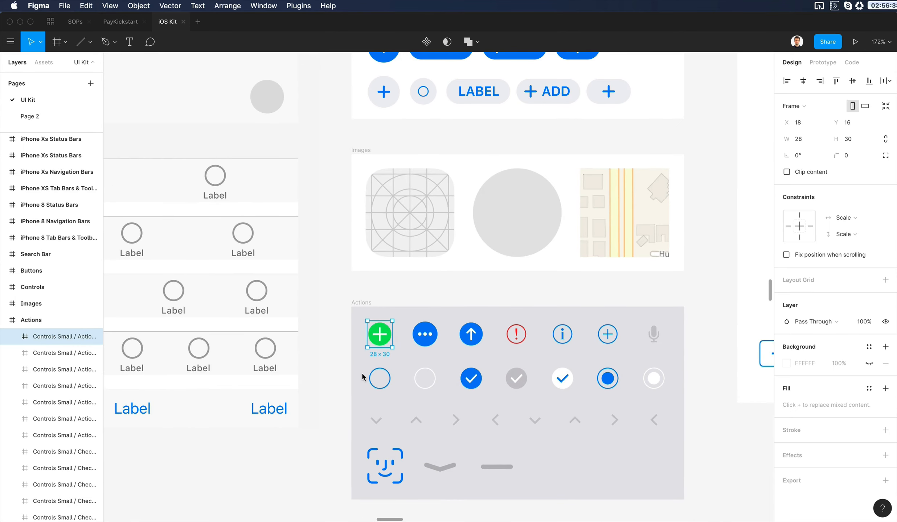
scroll(404, 349, "left", 3)
scroll(403, 350, "down", 1)
scroll(403, 350, "down", 2)
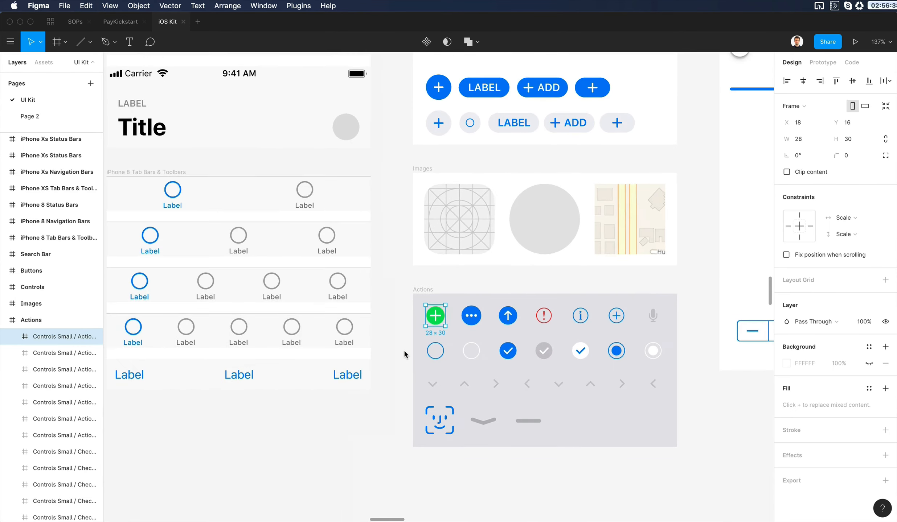
scroll(509, 348, "down", 5)
scroll(508, 345, "right", 4)
scroll(508, 345, "up", 3)
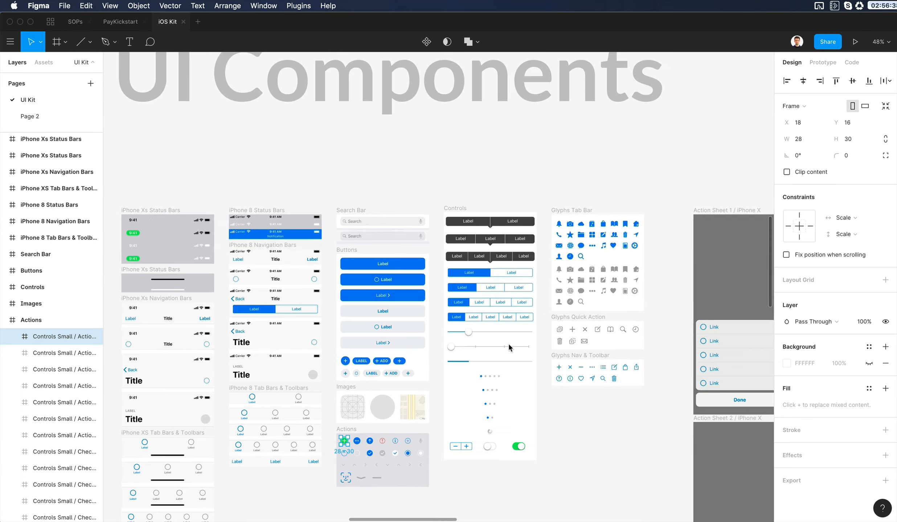
key("super+c")
- Paste the green plus button onto the My Interest screen below the French Quiz row
scroll(509, 344, "down", 3)
scroll(509, 344, "left", 3)
scroll(438, 320, "up", 10)
scroll(438, 319, "up", 5)
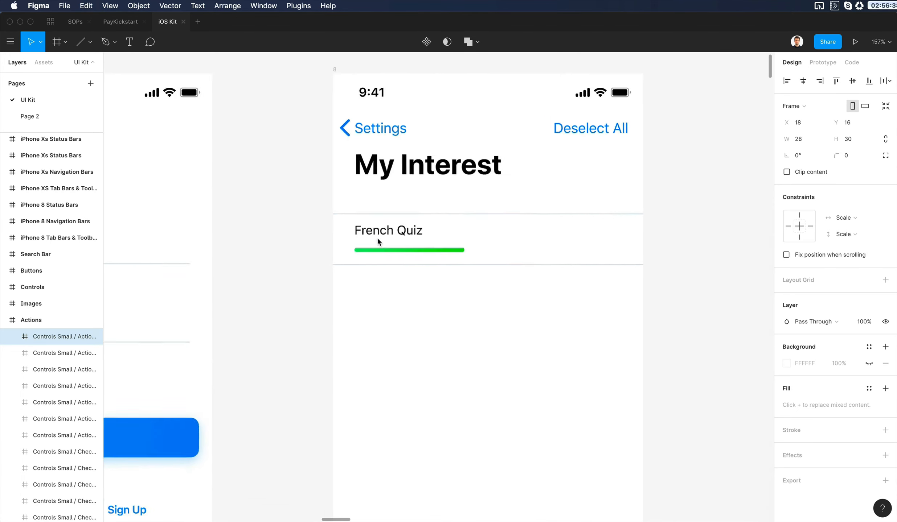
key("super+v")
- Group the plus button's parts as 'Add' and delete the green progress bar
left_click_drag(444, 360, 359, 293)
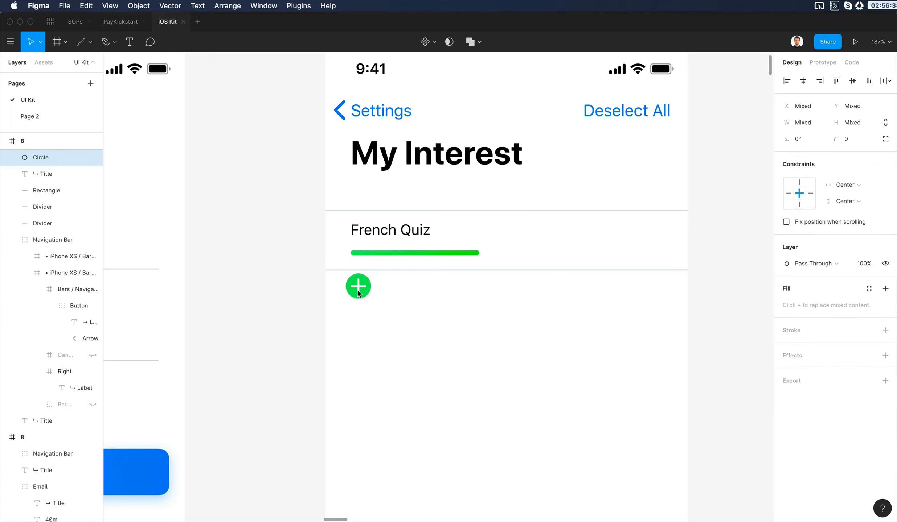
key("super+g")
key("super+r")
type("Add")
key("Return")
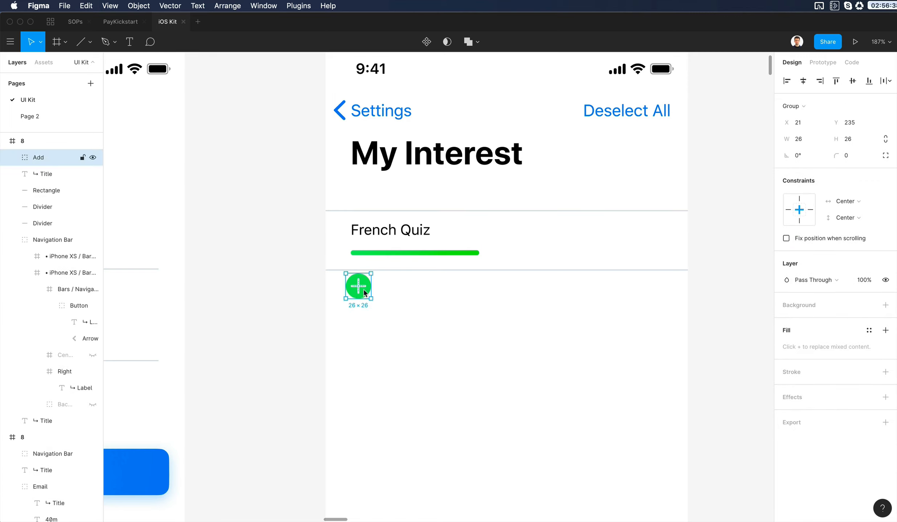
left_click(386, 253)
left_click(367, 275)
left_click(395, 252)
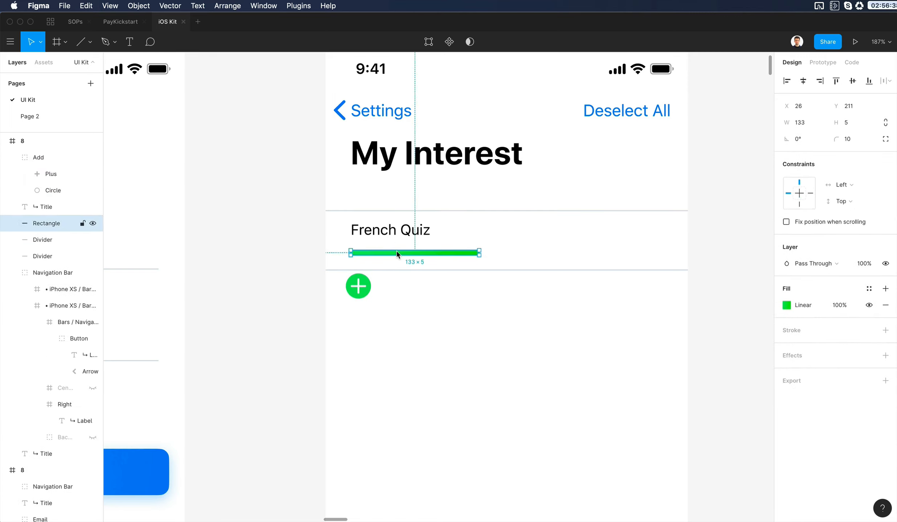
key("Delete")
- Place the Add plus button beside the French Quiz title and select the row's dividers
left_click_drag(365, 293, 423, 238)
left_click(355, 237, "shift")
left_click(423, 240)
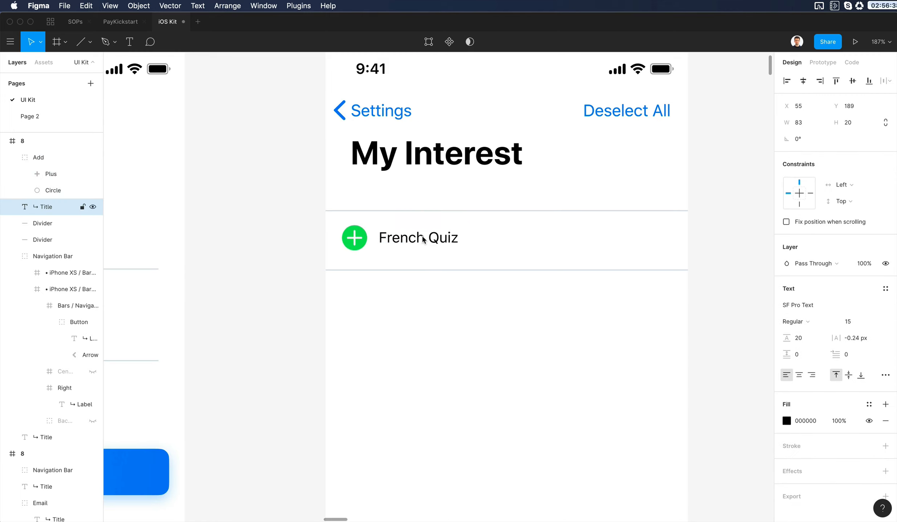
left_click(492, 309)
scroll(486, 312, "up", 3)
scroll(474, 341, "down", 5)
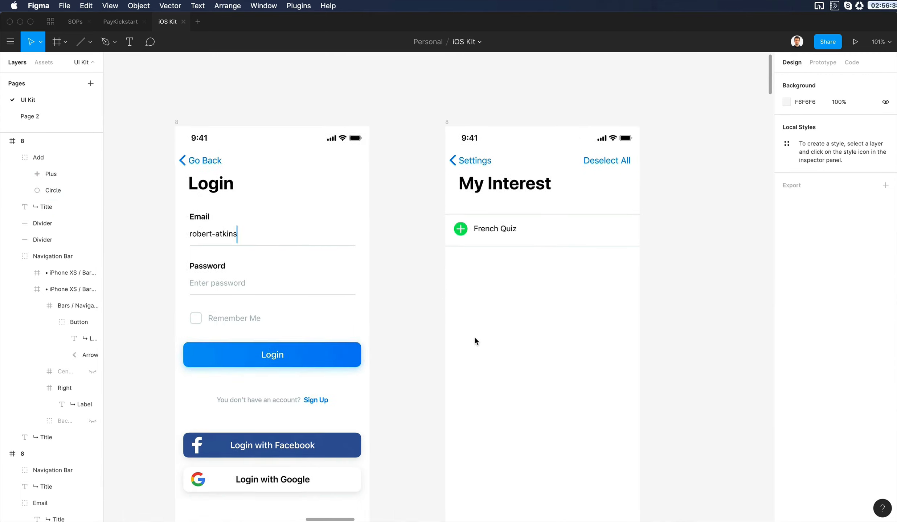
left_click(563, 204)
left_click_drag(581, 291, 538, 229)
scroll(518, 219, "up", 5)
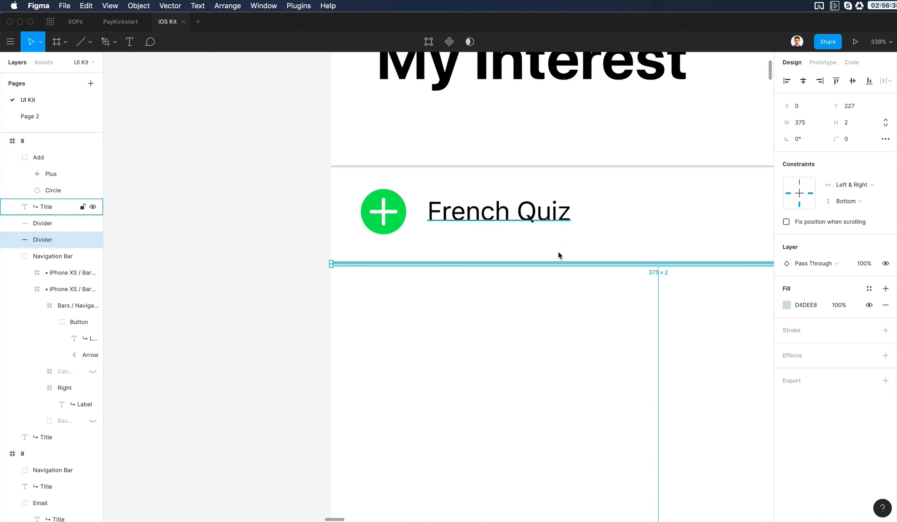
- Replace the French Quiz title text with 'Anatomy'
left_click(526, 208)
left_click(375, 200)
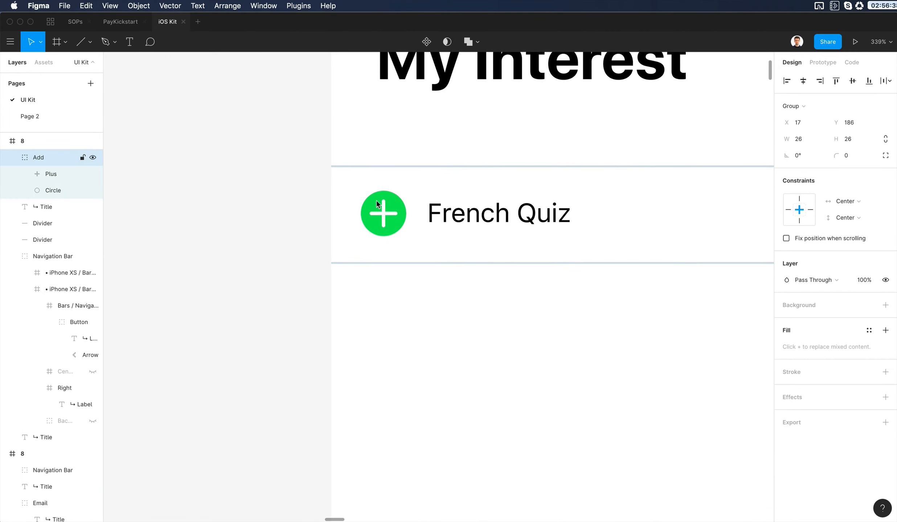
left_click(476, 215)
scroll(475, 215, "down", 3)
double_click(475, 215)
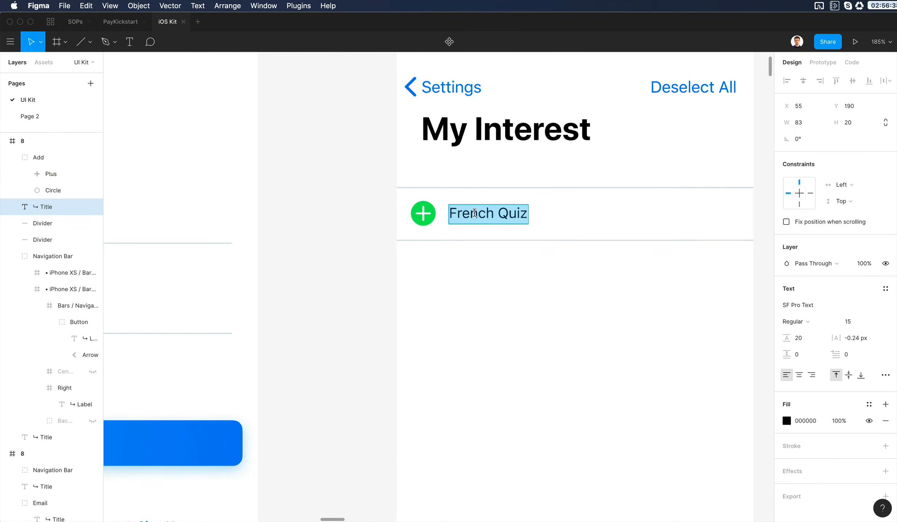
type("Anatomy")
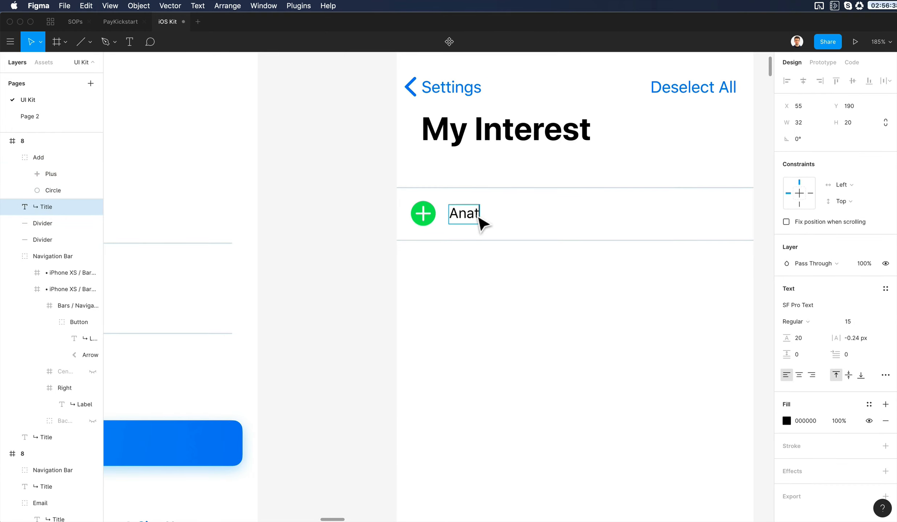
left_click(482, 287)
scroll(483, 291, "down", 3)
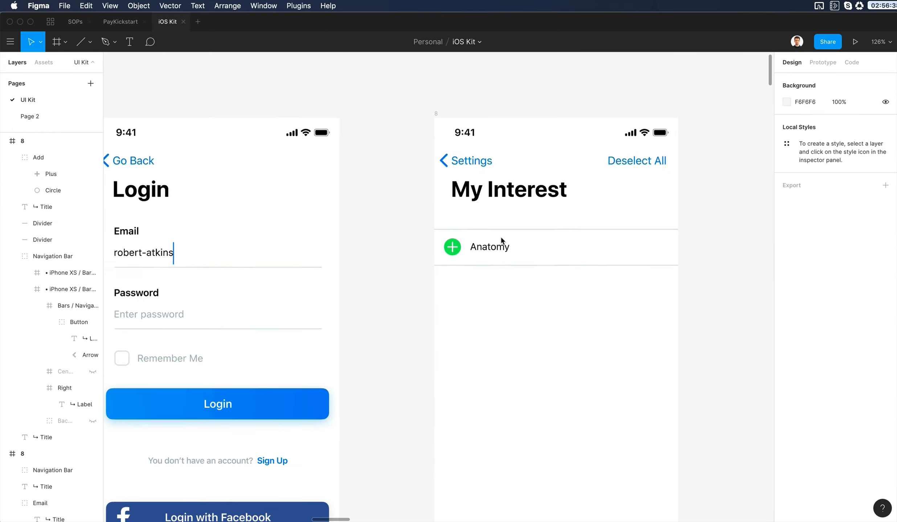
scroll(485, 233, "down", 2)
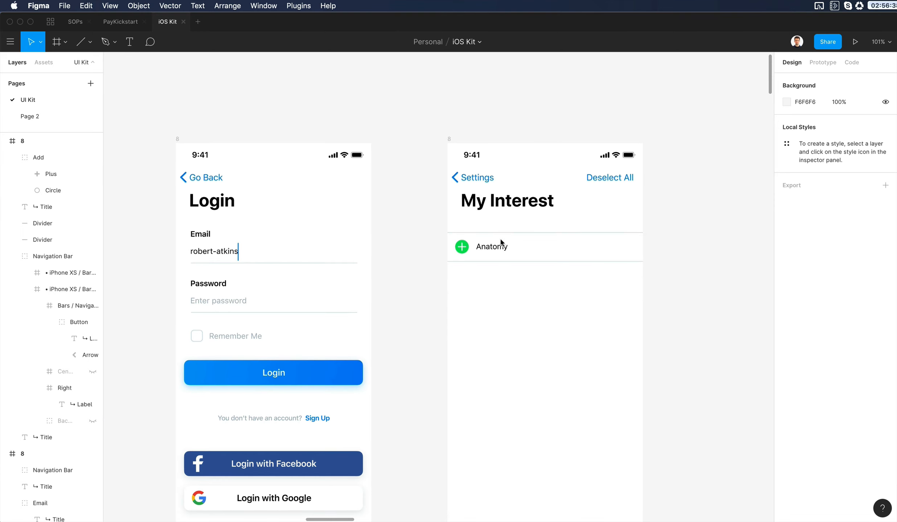
- Copy the Anatomy row with its dividers below itself, then duplicate it twice more with Cmd+D
left_click_drag(501, 243, 500, 246)
left_click_drag(556, 289, 415, 225)
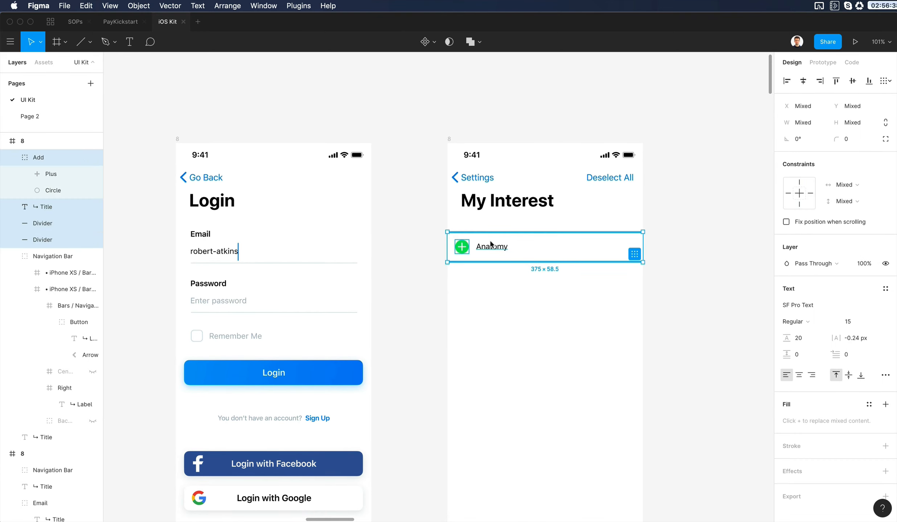
scroll(492, 243, "up", 2)
scroll(495, 232, "down", 2)
scroll(495, 216, "up", 10)
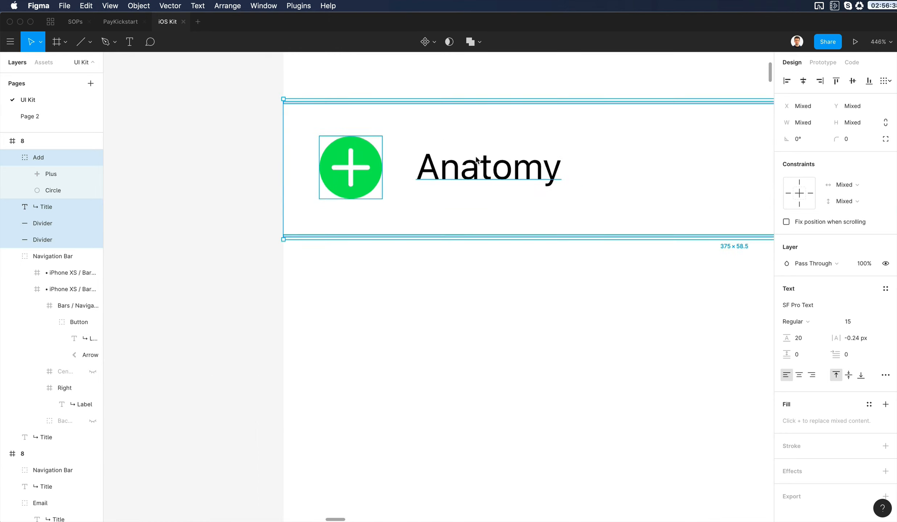
left_click_drag(475, 157, 475, 321, "alt")
scroll(475, 321, "down", 5)
scroll(474, 320, "down", 5)
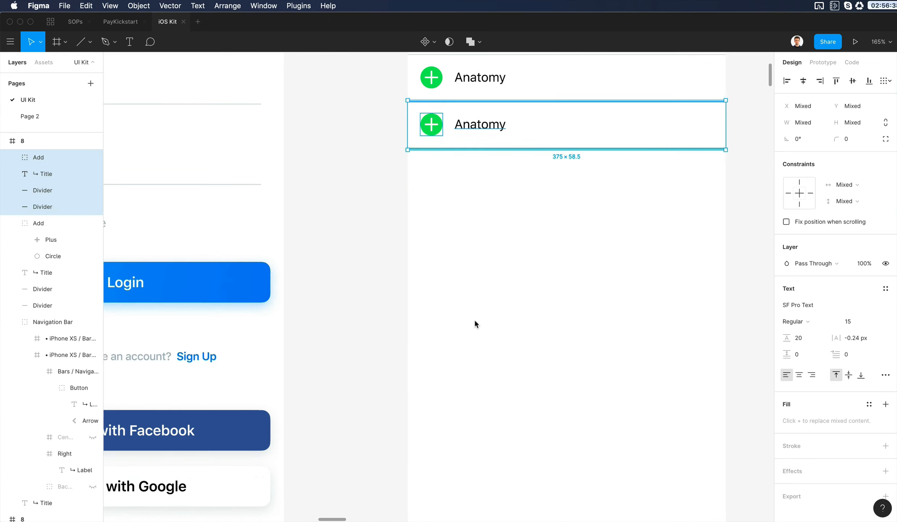
key("super+d")
key("super+d")
key("super+d")
scroll(474, 320, "down", 1)
key("super+d")
key("super+d")
key("super+d")
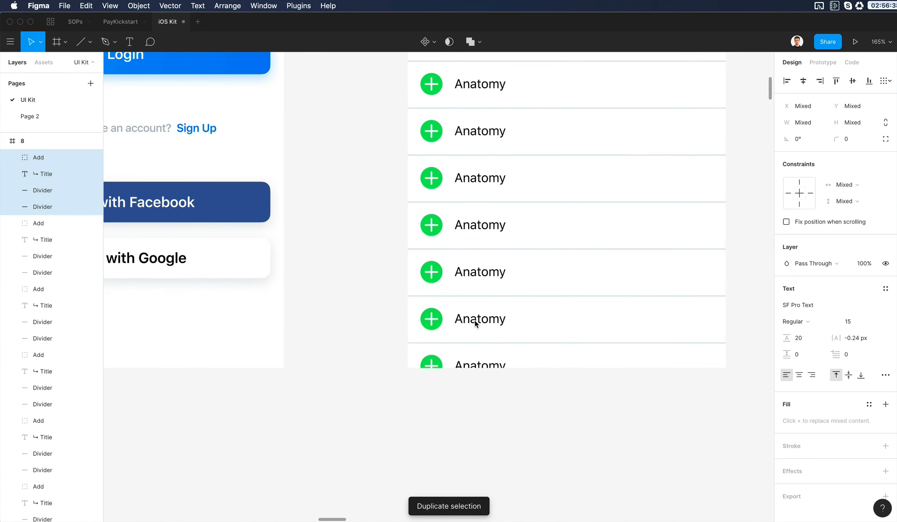
- Delete the doubled divider lines left between the duplicated rows
left_click(580, 337)
left_click(581, 342)
key("BackSpace")
left_click(590, 297)
key("BackSpace")
scroll(598, 303, "up", 3)
left_click(597, 331)
key("BackSpace")
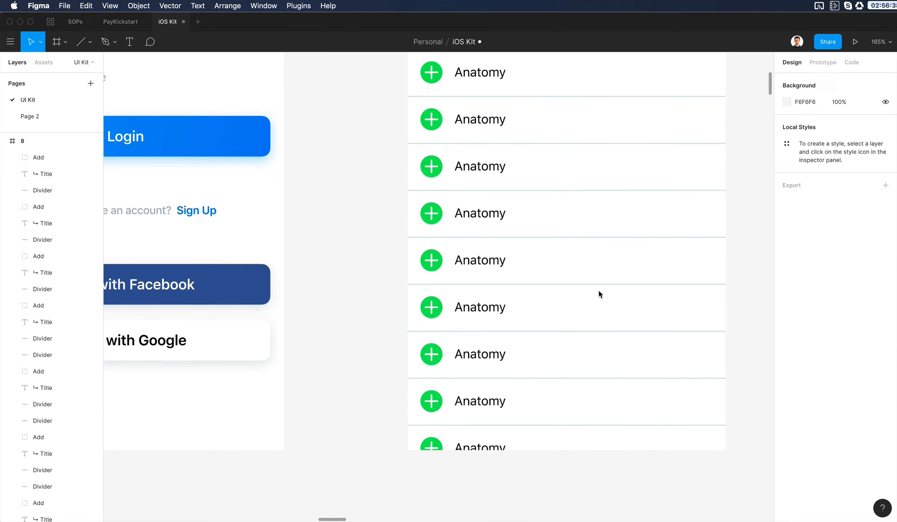
left_click(589, 284)
key("BackSpace")
scroll(583, 228, "up", 5)
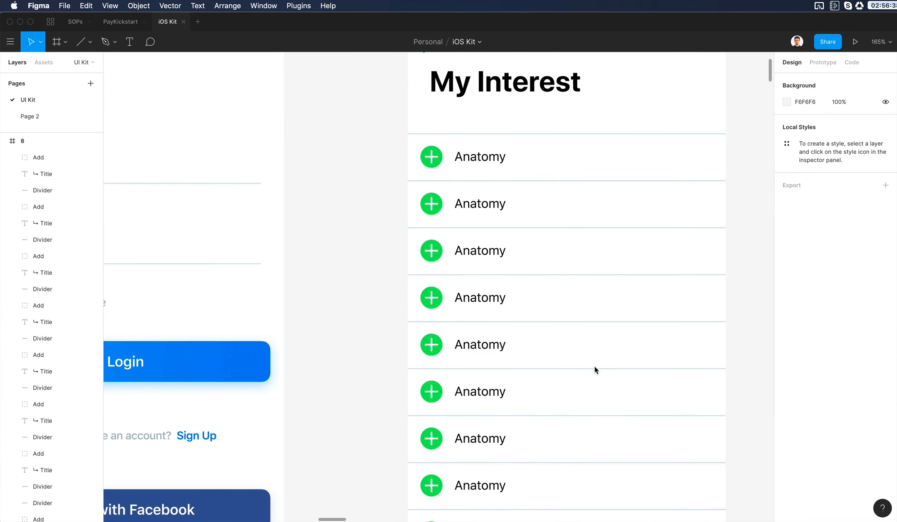
- Move a stray divider into place and retitle rows two to four Animal, Architecture and At home
left_click(606, 274)
left_click_drag(605, 275, 609, 178)
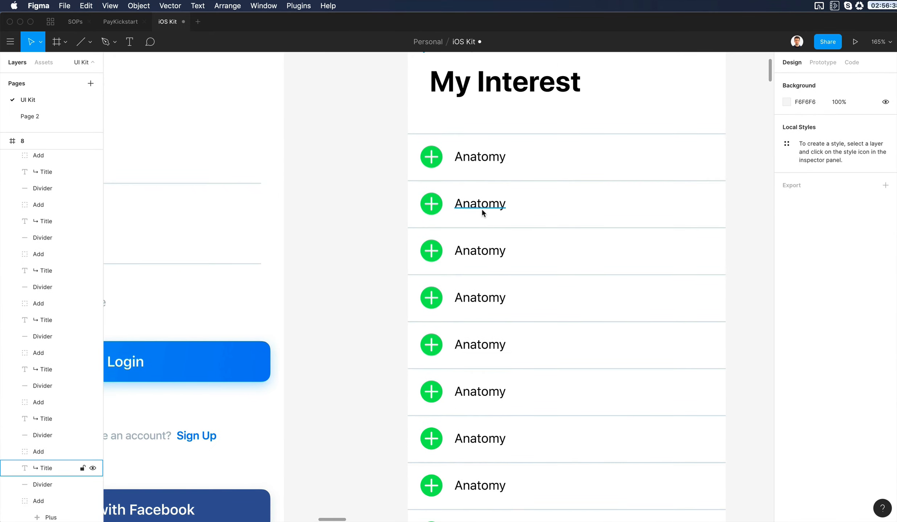
left_click(481, 209)
key("Return")
type("Animal")
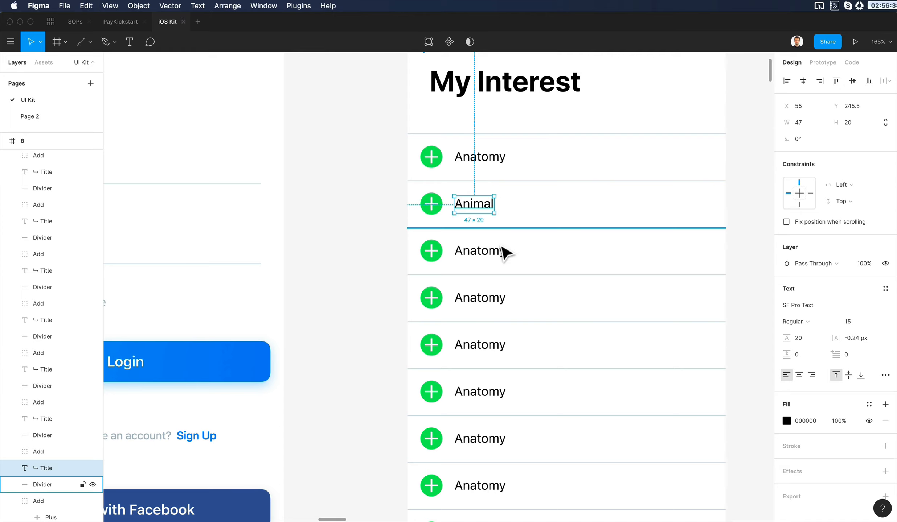
left_click(481, 255)
key("Return")
type("Architecture")
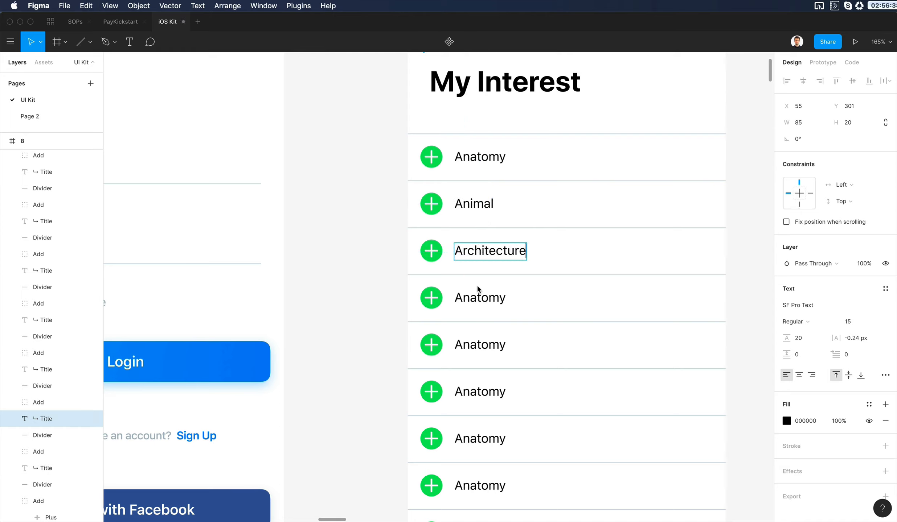
left_click(474, 301)
key("Return")
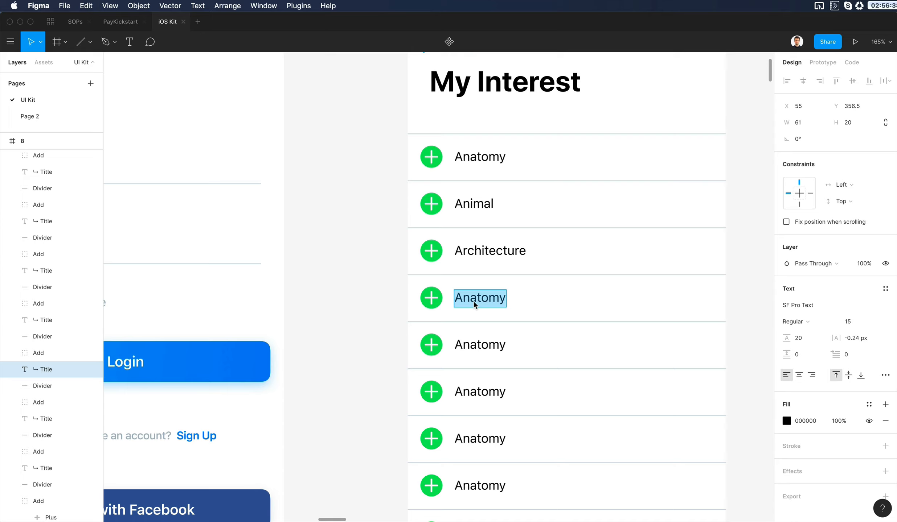
type("At home")
key("Escape")
- Retitle the fifth and sixth rows Condition and Crime
left_click(482, 349)
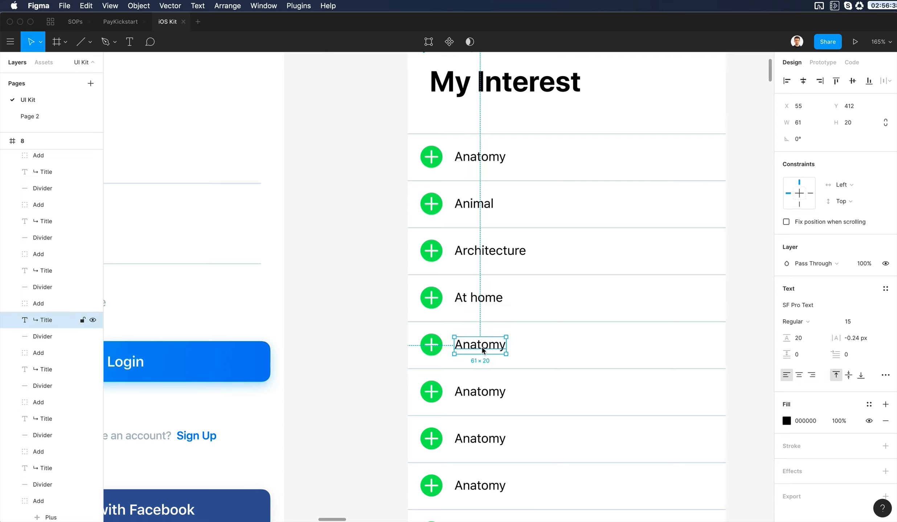
key("Return")
type("Conditions")
key("Escape")
left_click(471, 392)
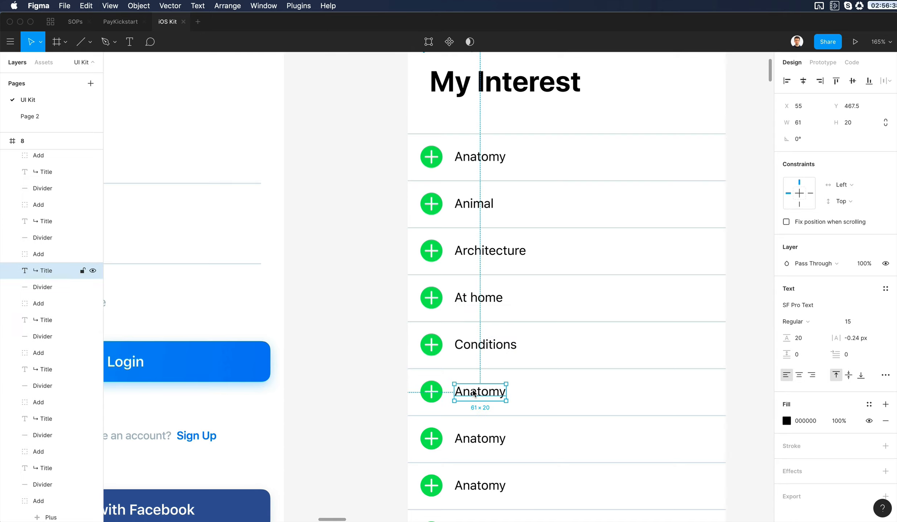
key("Return")
type("Crime")
key("Escape")
- Retitle rows seven to nine, including Education and Entertainment
left_click(473, 442)
key("Return")
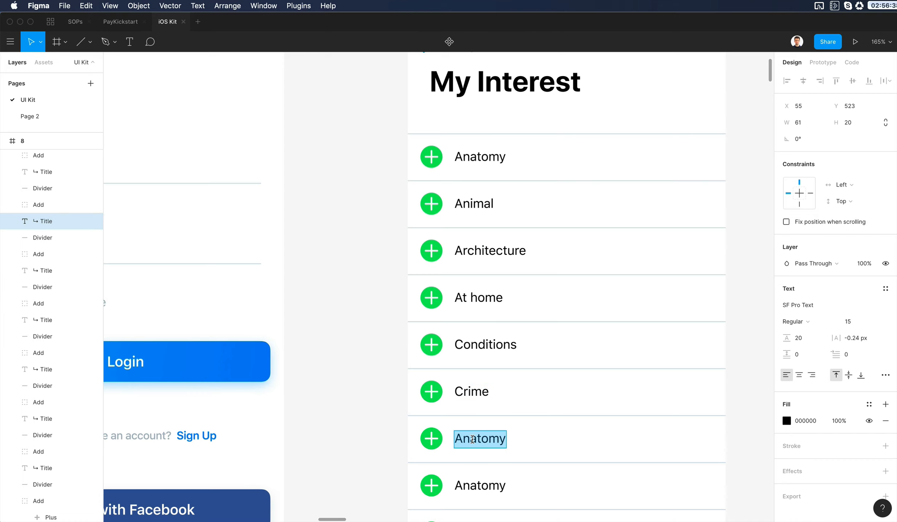
type("Culture")
scroll(399, 417, "down", 2)
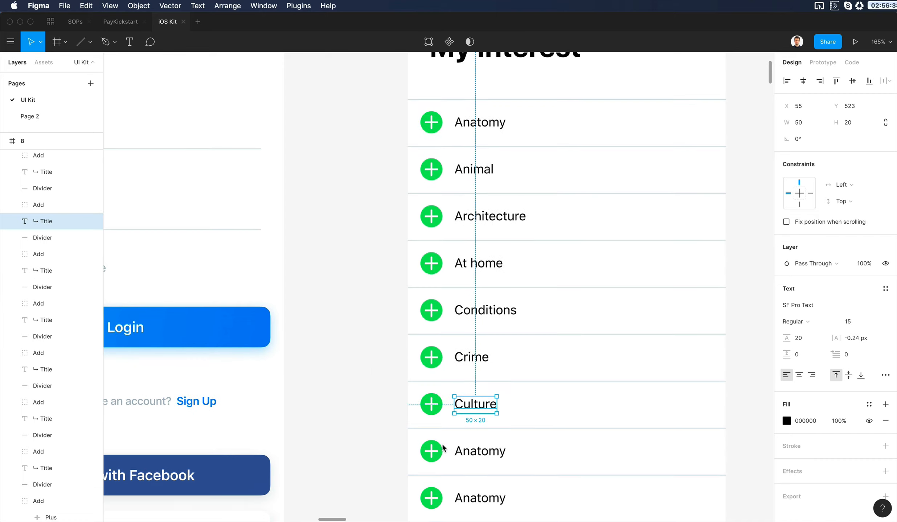
left_click(489, 451)
key("Return")
type("Edu")
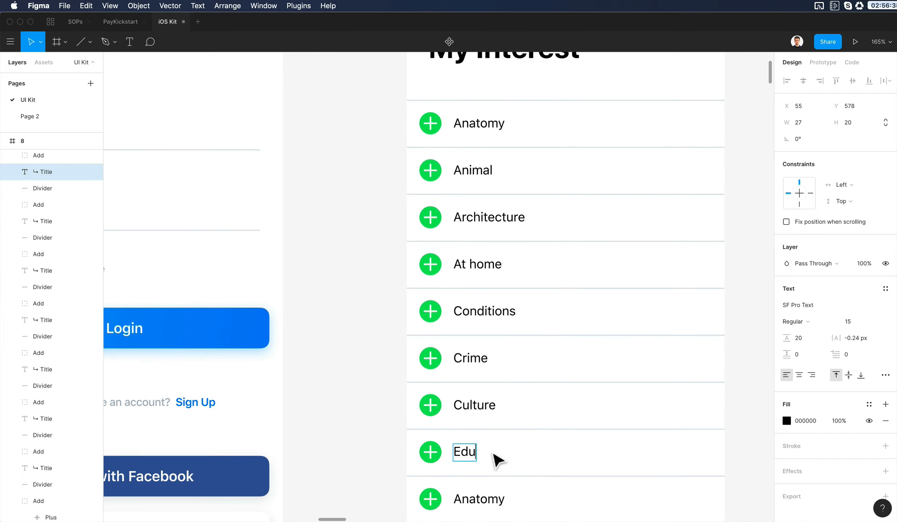
type("cation")
scroll(471, 442, "down", 2)
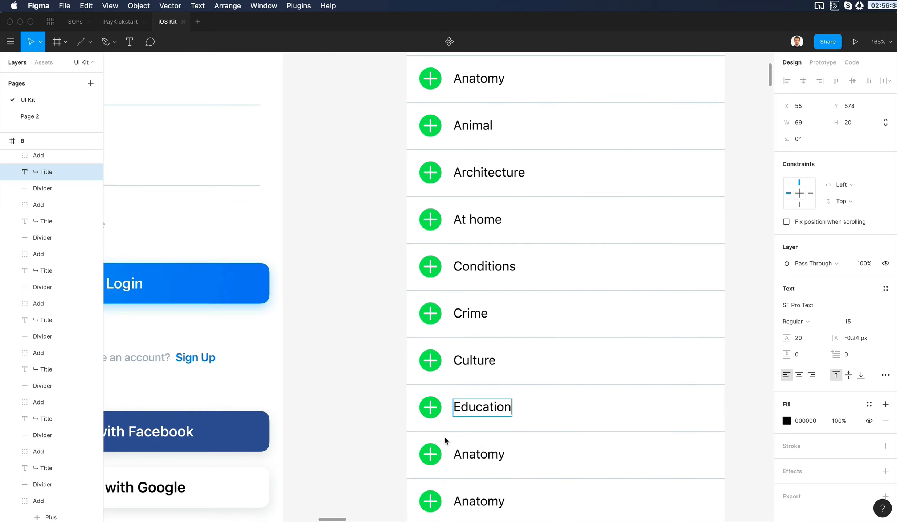
left_click(466, 464)
key("Return")
type("Entertainment")
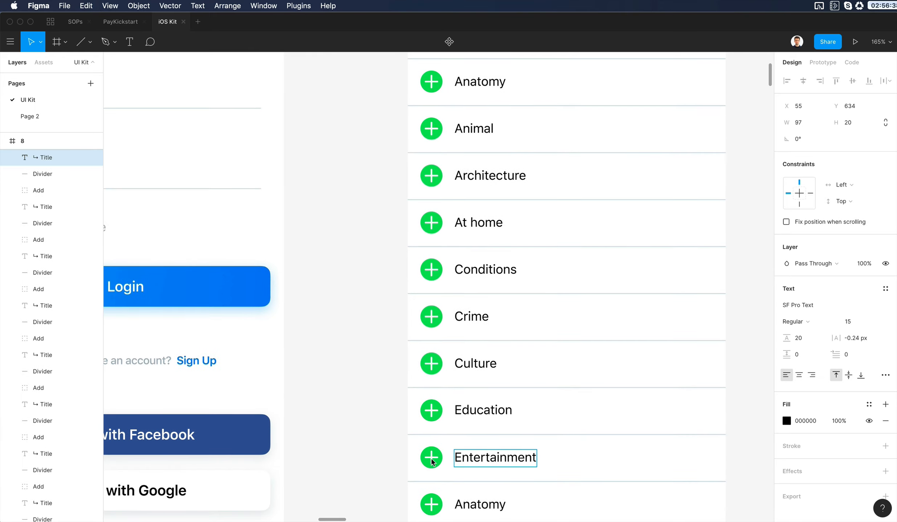
left_click(383, 413)
- Title the next rows Istruction and History, undoing a History edit that hit the wrong row
scroll(383, 412, "down", 3)
left_click(482, 392)
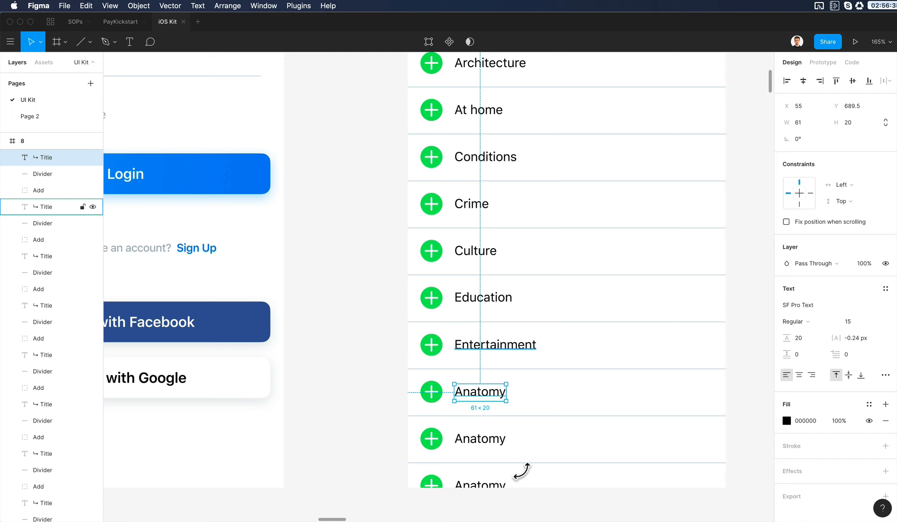
double_click(482, 392)
type("Istruction")
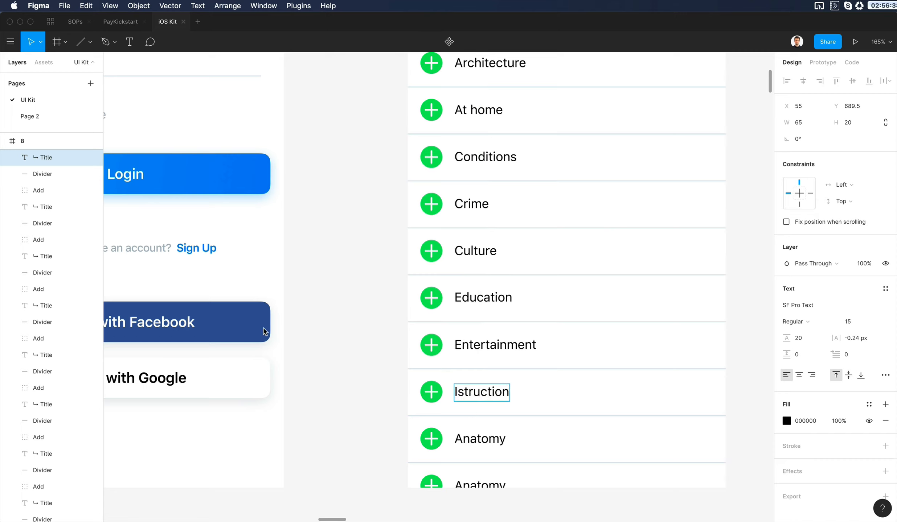
double_click(485, 439)
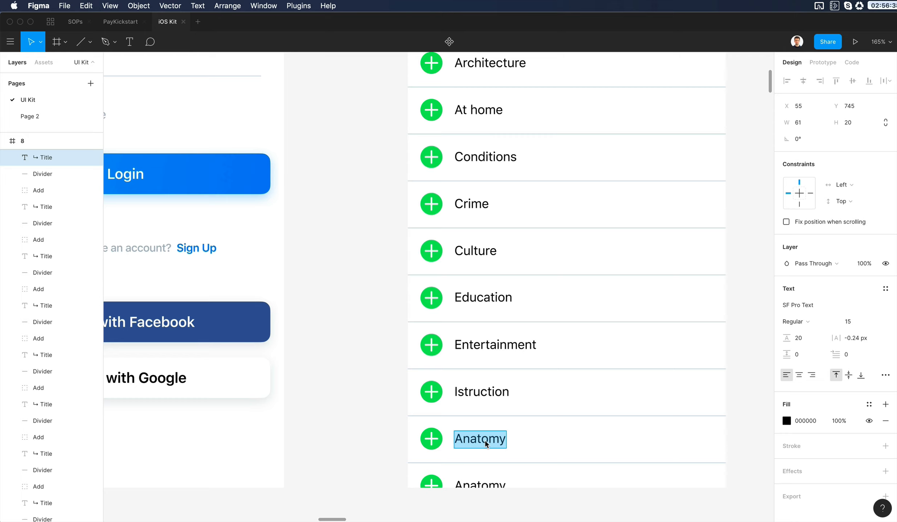
type("H")
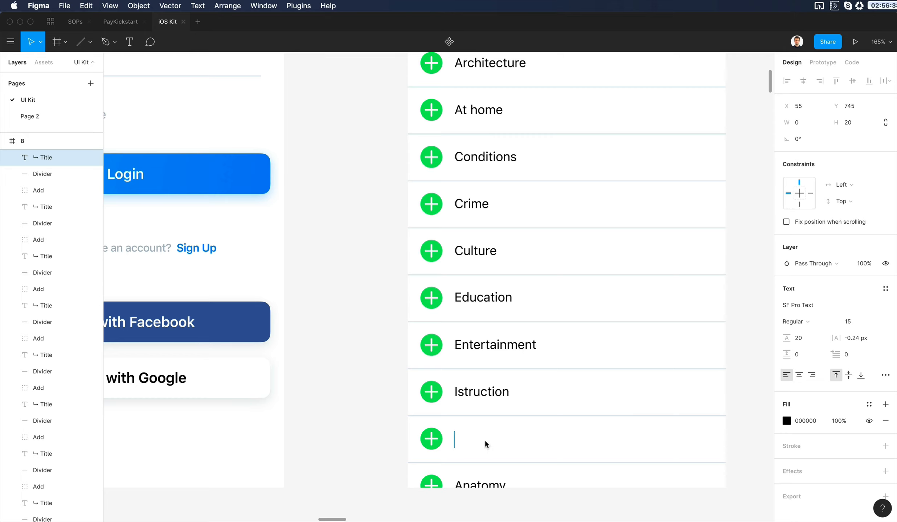
scroll(486, 444, "up", 1)
double_click(487, 401)
type("History")
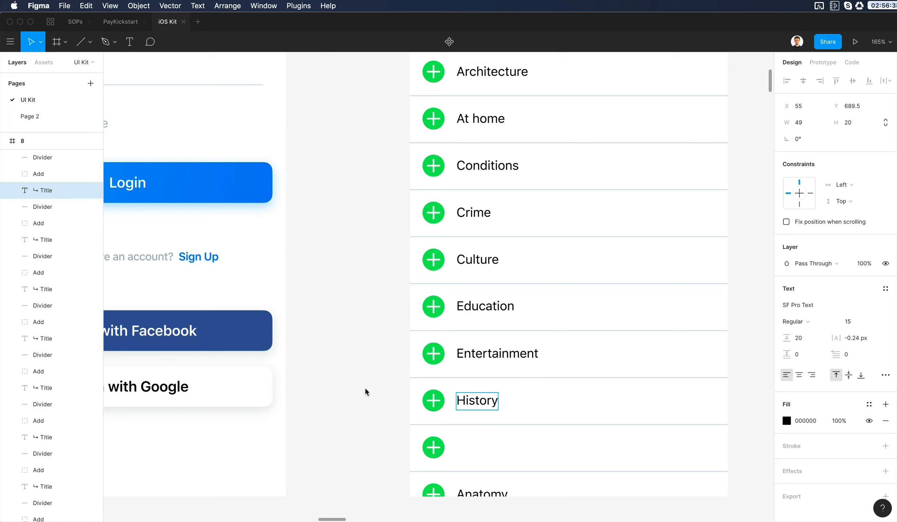
key("Escape")
key("super+z")
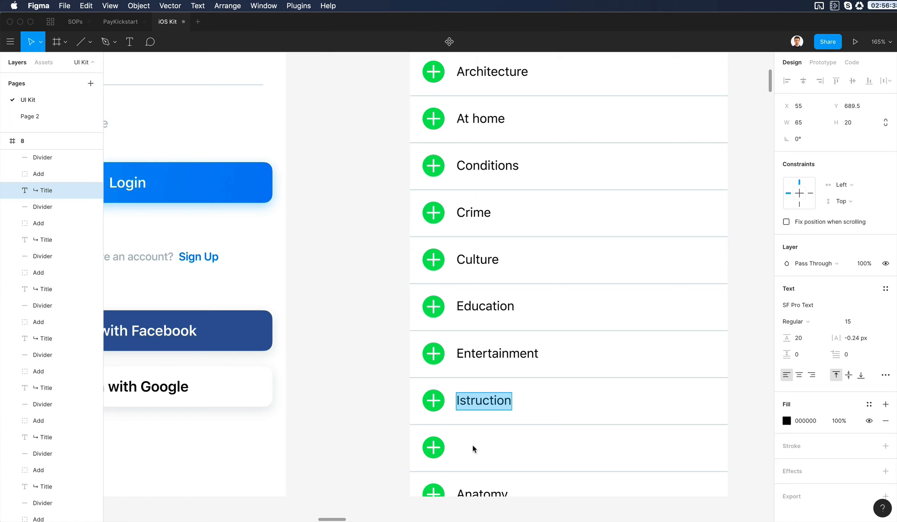
key("super+z")
- Fix the 'Istruction' typo so the row reads Instruction
left_click(478, 403)
double_click(479, 406)
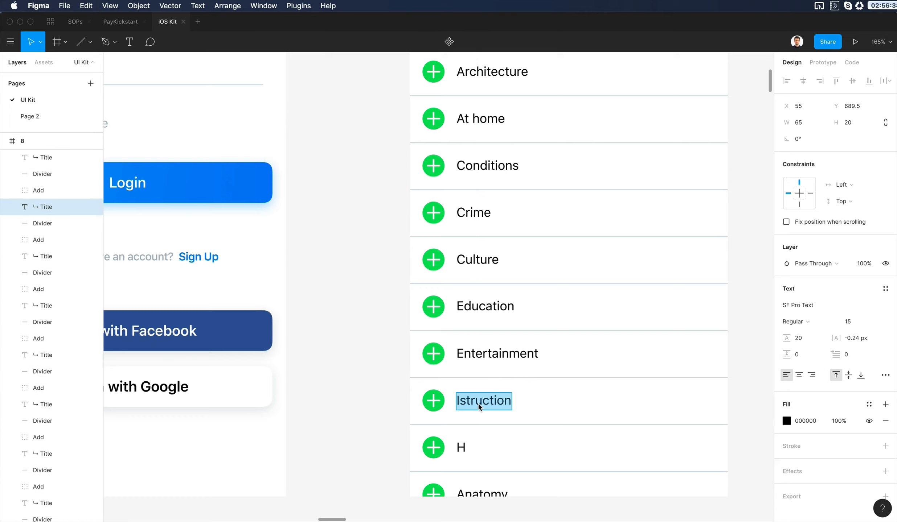
type("History")
key("super+z")
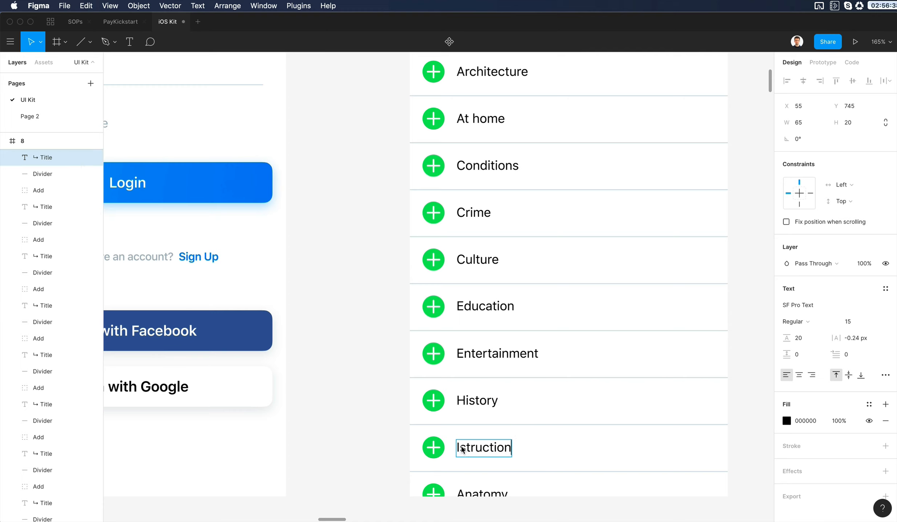
type("n")
key("Escape")
key("Escape")
- Retitle the bottom Anatomy row to Medicine
scroll(615, 443, "up", 3)
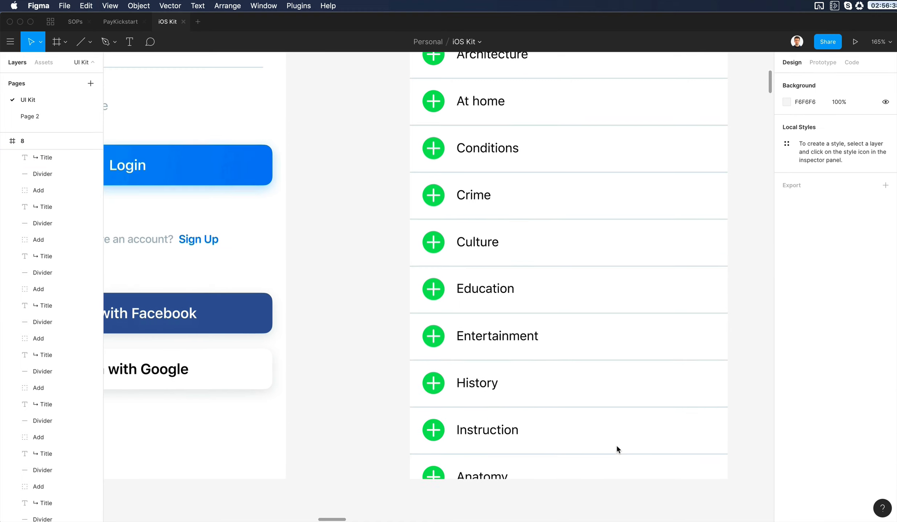
scroll(616, 444, "down", 2)
scroll(616, 444, "right", 2)
double_click(442, 482)
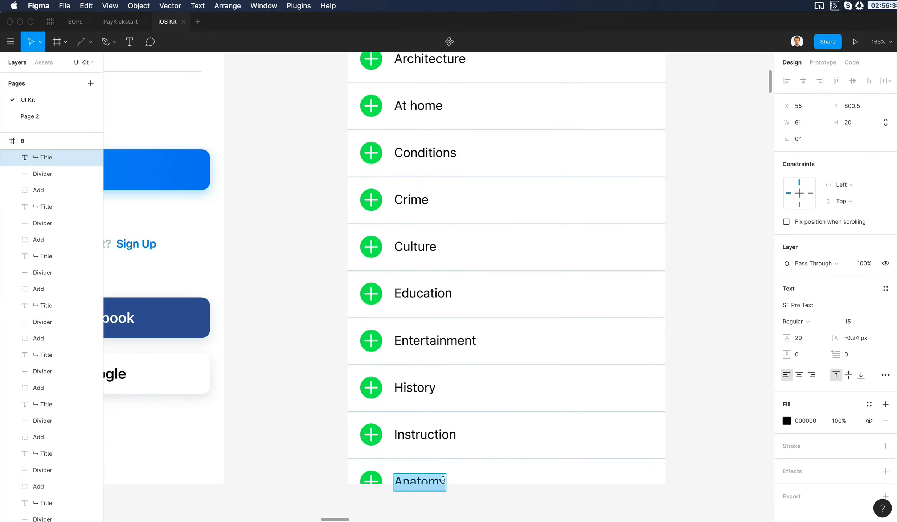
type("Medicine")
key("Escape")
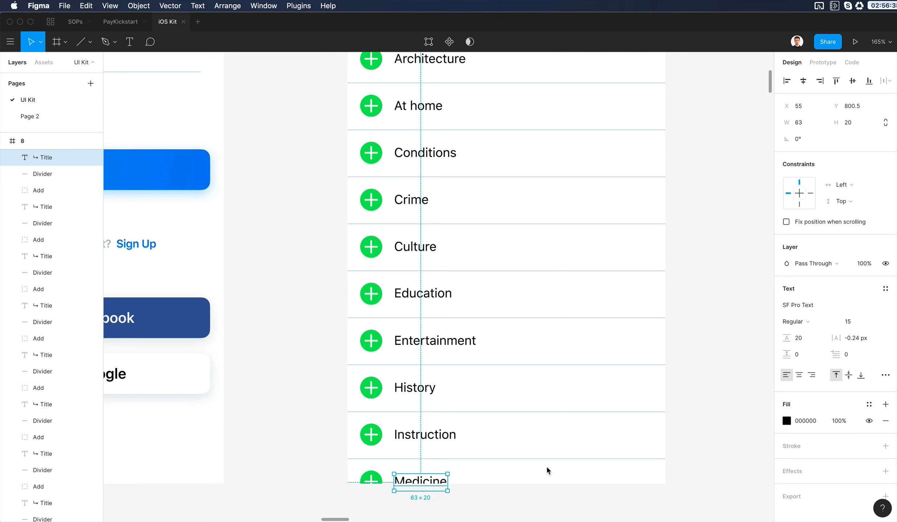
scroll(545, 465, "down", 3)
left_click(699, 336)
scroll(699, 336, "up", 3)
scroll(699, 335, "left", 3)
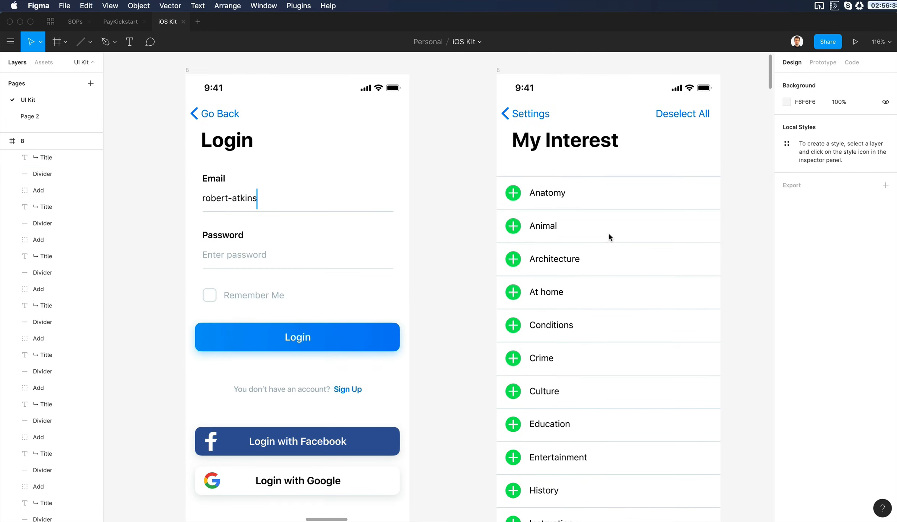
- Add an 's' to the screen title so it reads My Interests
double_click(591, 148)
key("Right")
type("s")
key("Escape")
scroll(758, 171, "down", 3)
scroll(757, 171, "up", 2)
scroll(757, 171, "right", 3)
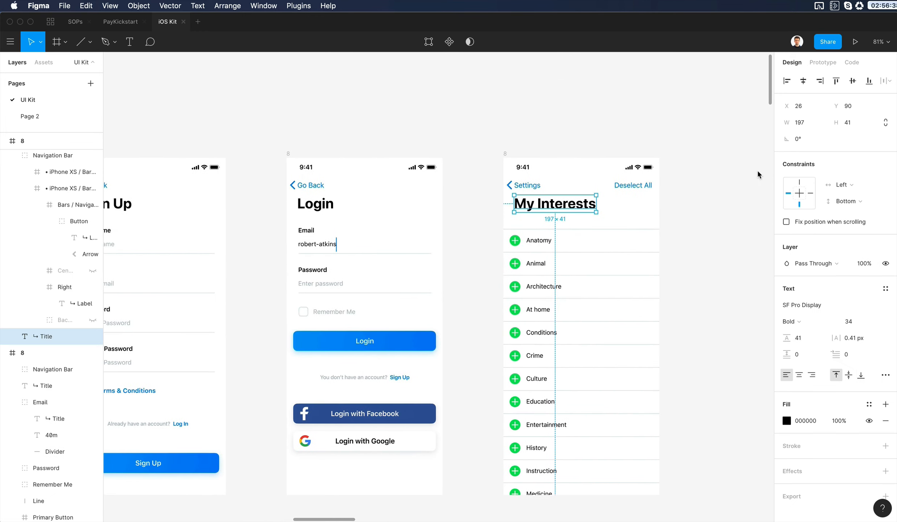
left_click(757, 172)
scroll(539, 304, "up", 3)
scroll(539, 303, "down", 4)
scroll(538, 303, "up", 3)
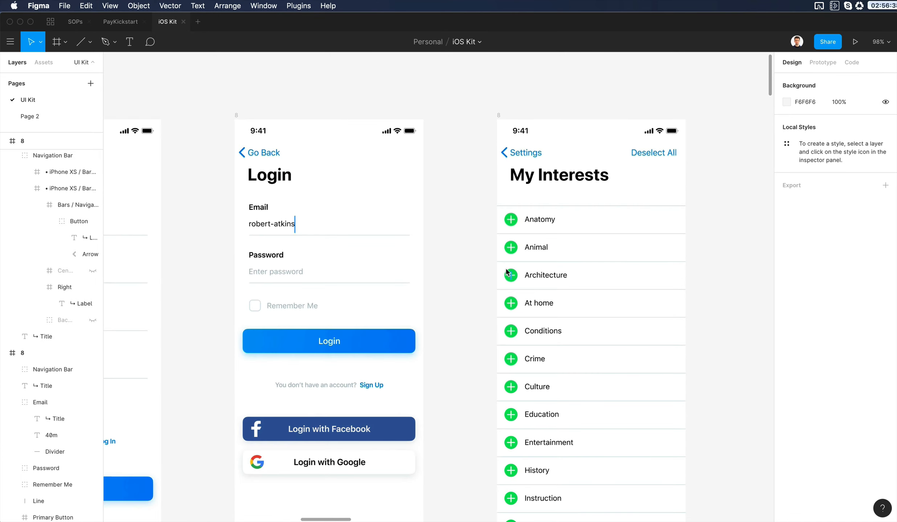
- Restyle the Architecture circle: remove its plus sign, add a 1.5 grey outline, drop the fill
left_click(510, 274, "super")
scroll(510, 275, "up", 5)
left_click(514, 276, "shift")
key("Delete")
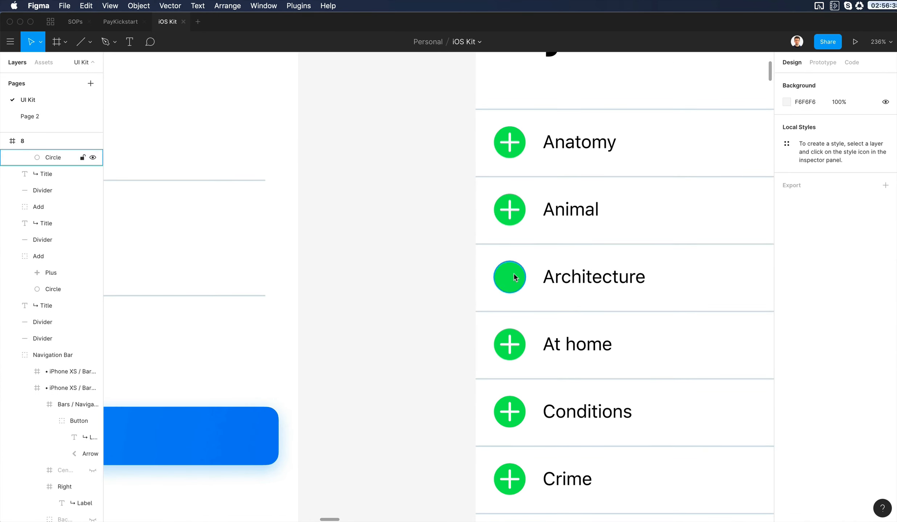
left_click(513, 273)
left_click(793, 314)
left_click(793, 347)
type("2")
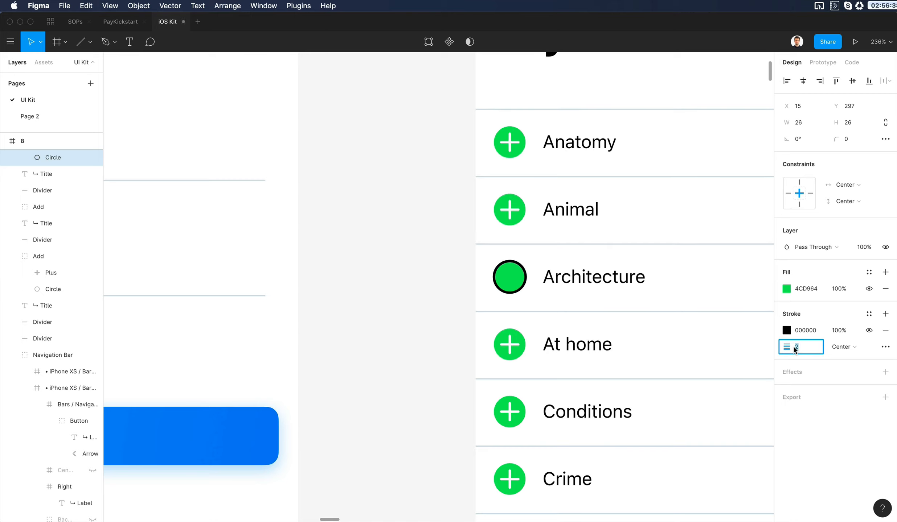
type("i")
left_click(648, 243)
type("1")
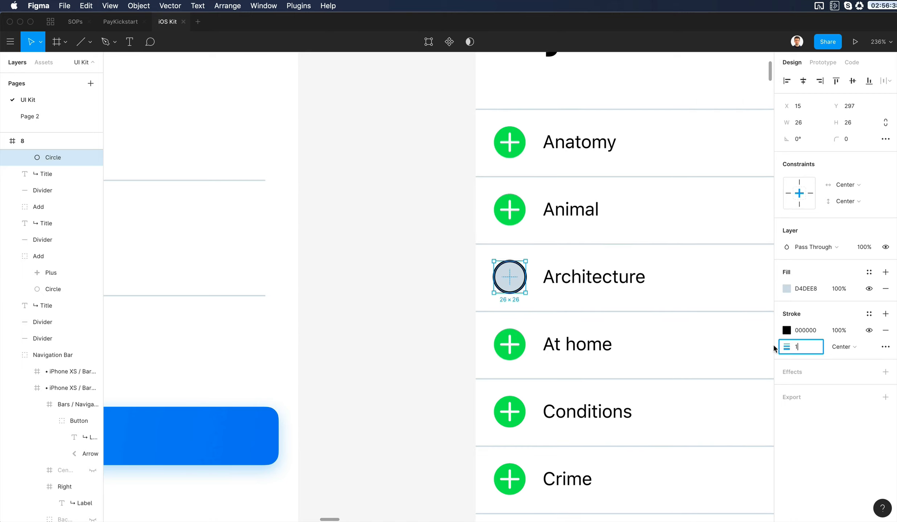
type(".5")
key("Return")
left_click(807, 330)
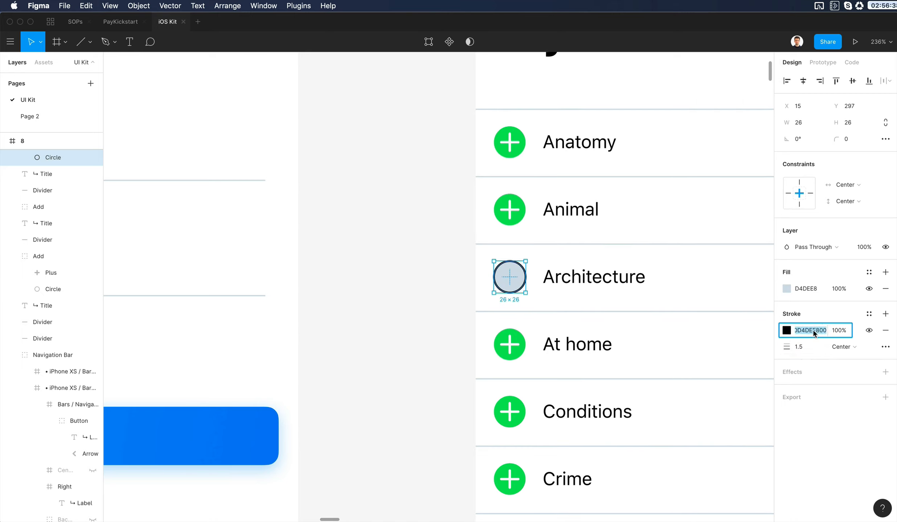
key("Return")
left_click(885, 289)
- Inspect the restyled circle, then undo back to the original green plus button
left_click(383, 287)
scroll(383, 286, "down", 5)
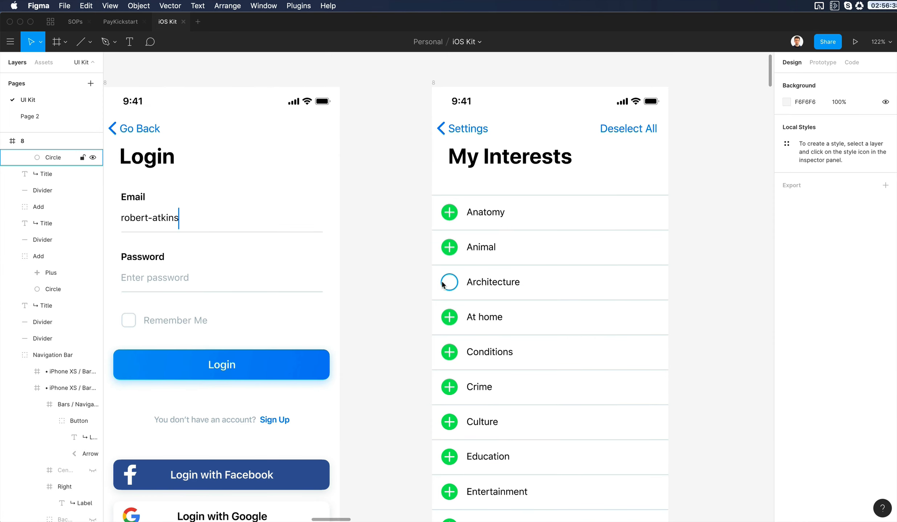
left_click(442, 285)
left_click(381, 285)
scroll(381, 285, "down", 2)
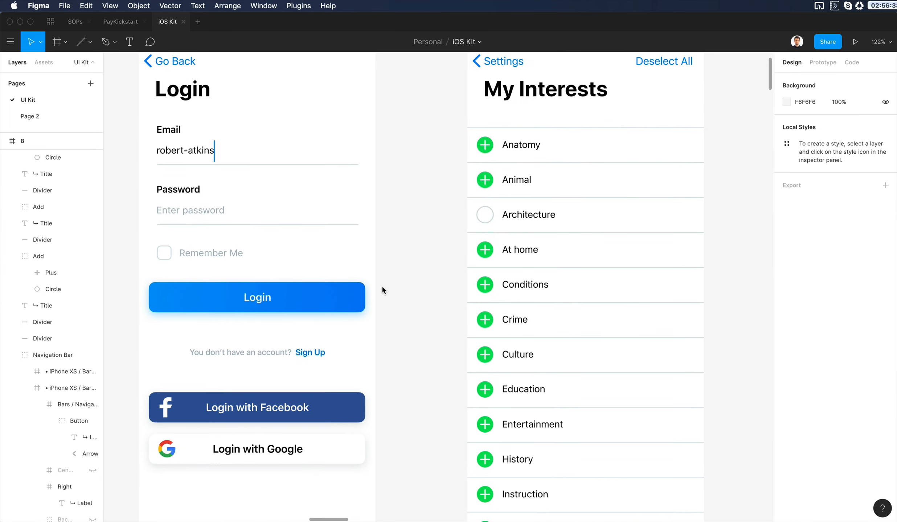
key("ctrl+z")
key("ctrl+z")
key("ctrl+z")
key("super+z")
key("super+z")
key("super+z")
key("super+z")
key("super+z")
key("super+z")
- Select the whole My Interests screen and drag a duplicate of it to its right
scroll(382, 287, "left", 3)
scroll(382, 287, "down", 1)
scroll(381, 287, "up", 3)
scroll(382, 288, "right", 3)
scroll(382, 287, "down", 3)
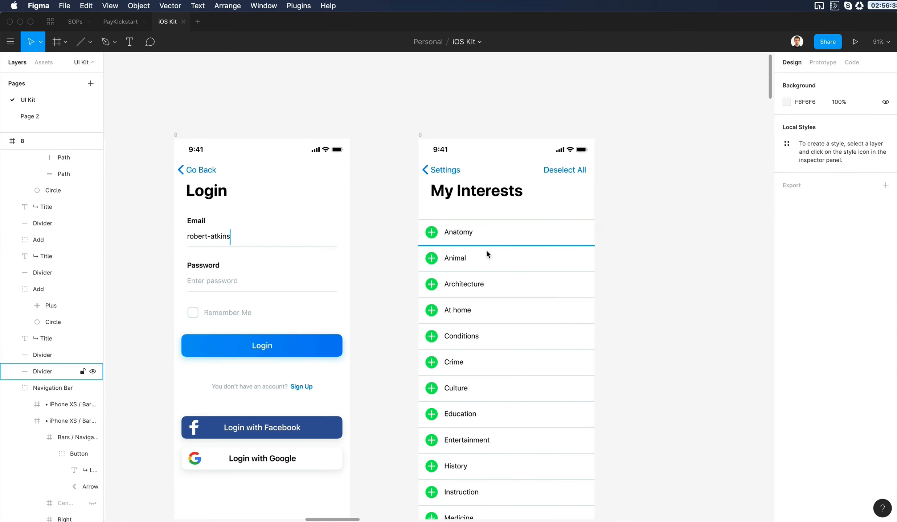
scroll(485, 253, "up", 2)
scroll(486, 253, "right", 9)
scroll(484, 253, "down", 2)
scroll(485, 252, "left", 10)
scroll(484, 253, "down", 3)
scroll(484, 253, "right", 5)
scroll(484, 253, "up", 3)
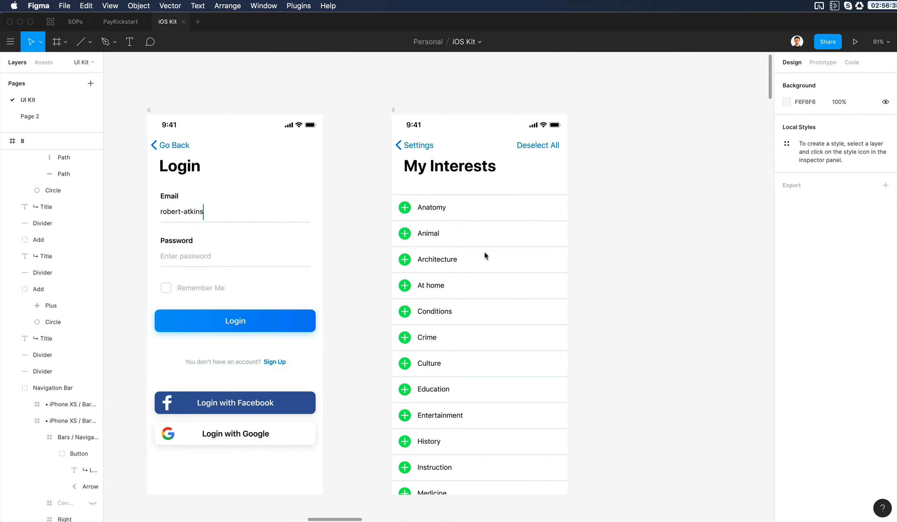
left_click(414, 117)
left_click(392, 98)
left_click(394, 109)
left_click_drag(480, 168, 725, 167, "alt")
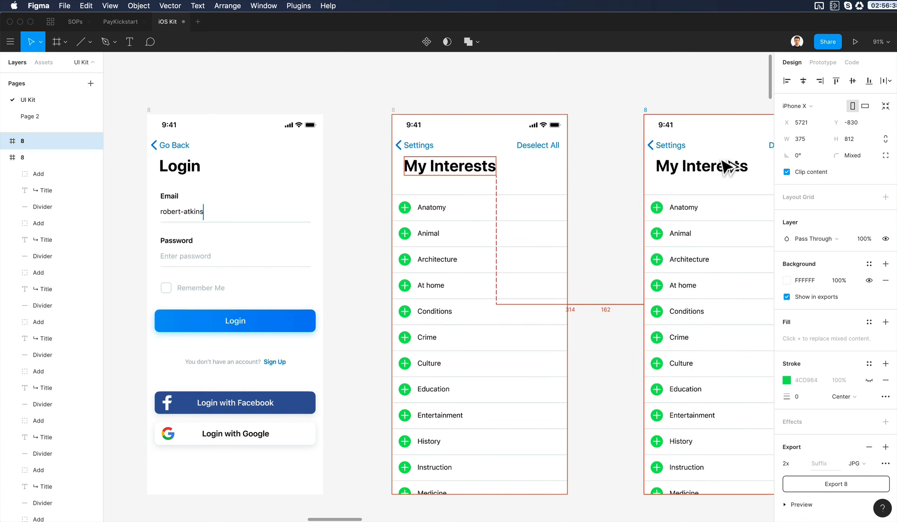
- Rename the duplicate screen's frame to 10 and select its My Interests title
scroll(655, 158, "down", 3)
left_click(453, 68)
scroll(454, 68, "left", 5)
scroll(453, 68, "up", 2)
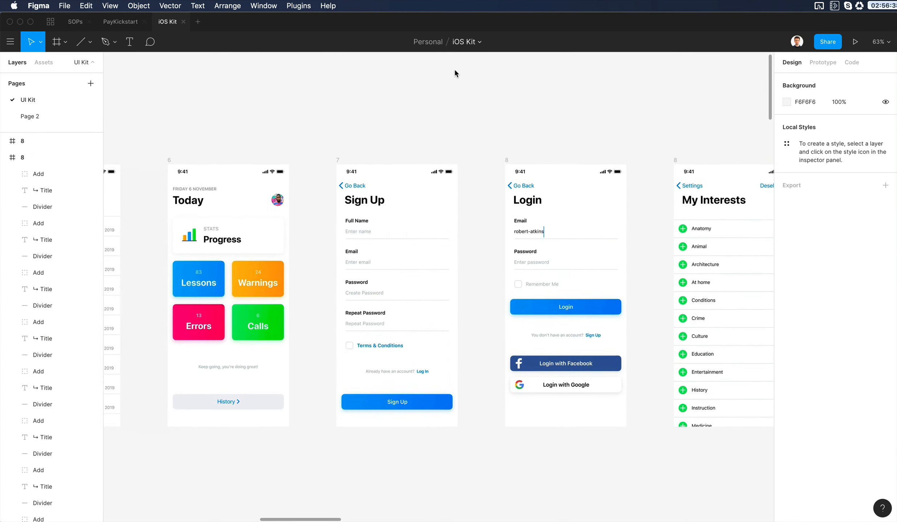
scroll(453, 68, "right", 5)
left_click(475, 177)
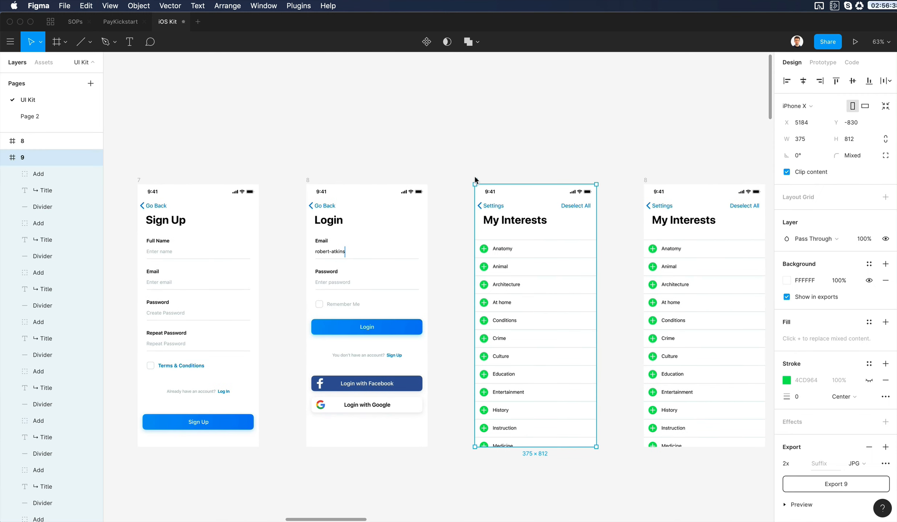
double_click(644, 179)
type("10")
key("Return")
left_click(577, 152)
scroll(576, 152, "right", 3)
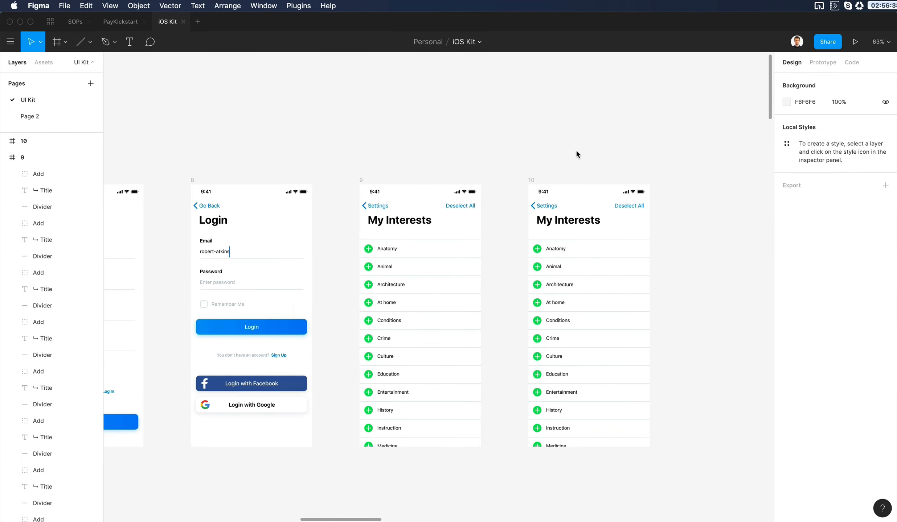
left_click(562, 218)
- Retitle the copied screen 'Languages'
key("Return")
type("Languages")
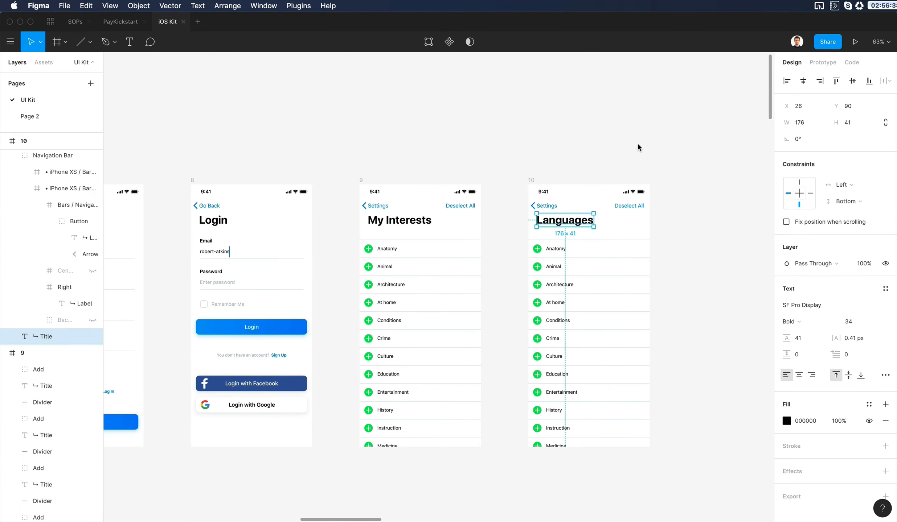
key("Escape")
scroll(661, 275, "up", 2)
scroll(660, 275, "right", 2)
- Rename the first two rows Cinese (Mandarin) and Cinese (Taiwan)
left_click(501, 243)
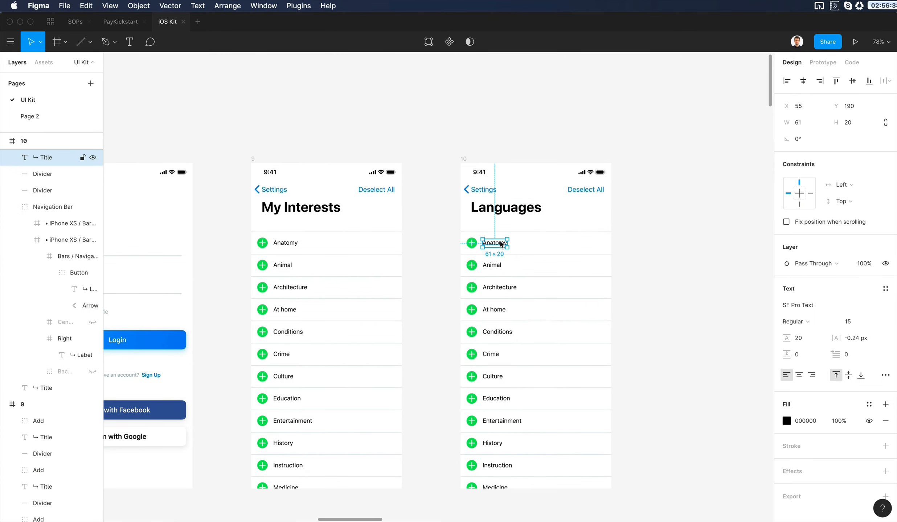
key("Return")
type("Cinese (Mandarin")
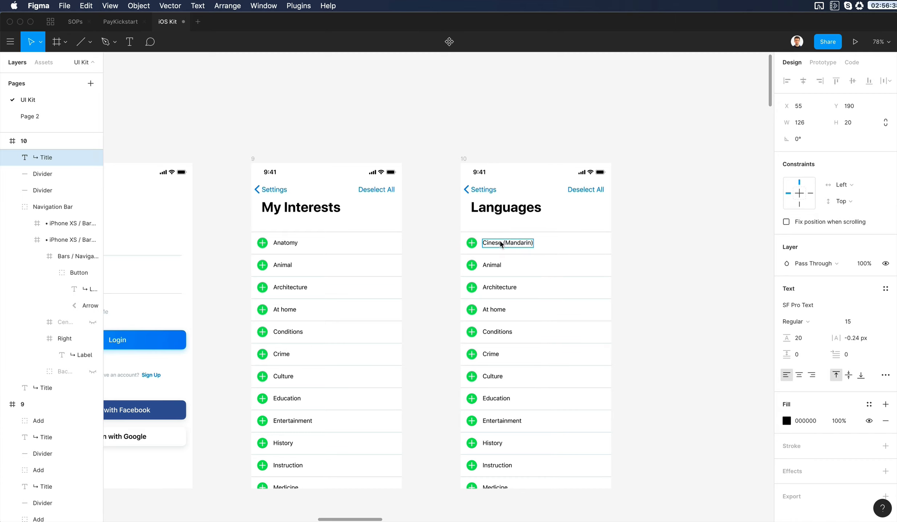
double_click(492, 265)
type("Cinese (Mandarin)")
key("BackSpace")
key("BackSpace")
key("BackSpace")
key("BackSpace")
key("BackSpace")
key("BackSpace")
key("BackSpace")
key("BackSpace")
key("BackSpace")
type("Taiwan)")
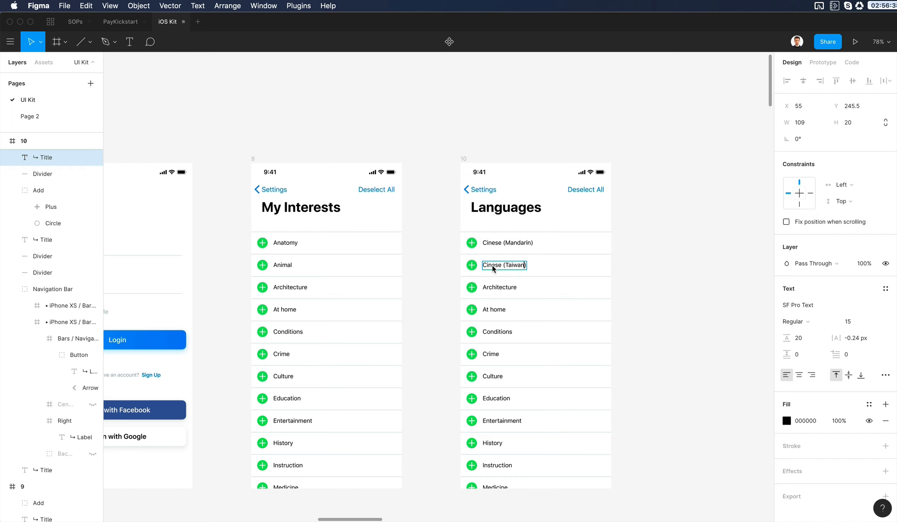
key("Escape")
- Rename the following rows with Korean, Netherlands and English (UK)
double_click(493, 288)
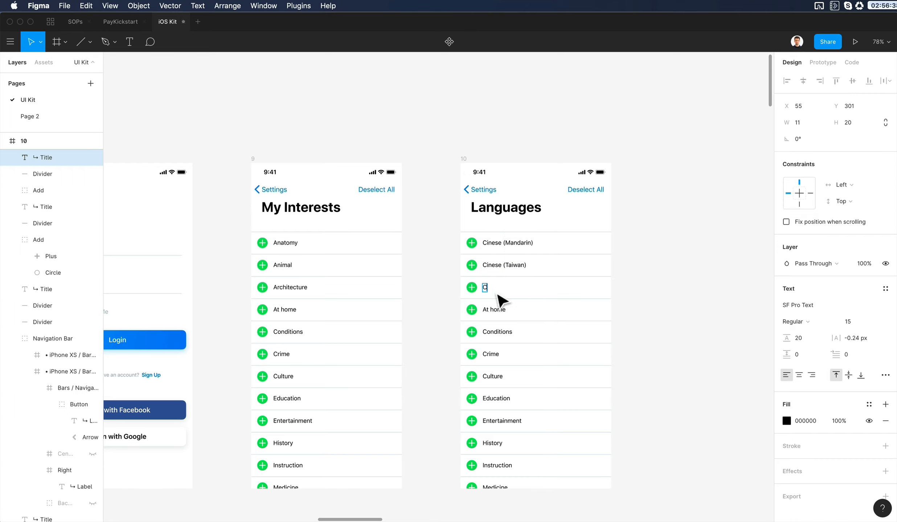
type("Korean")
double_click(496, 310)
double_click(495, 332)
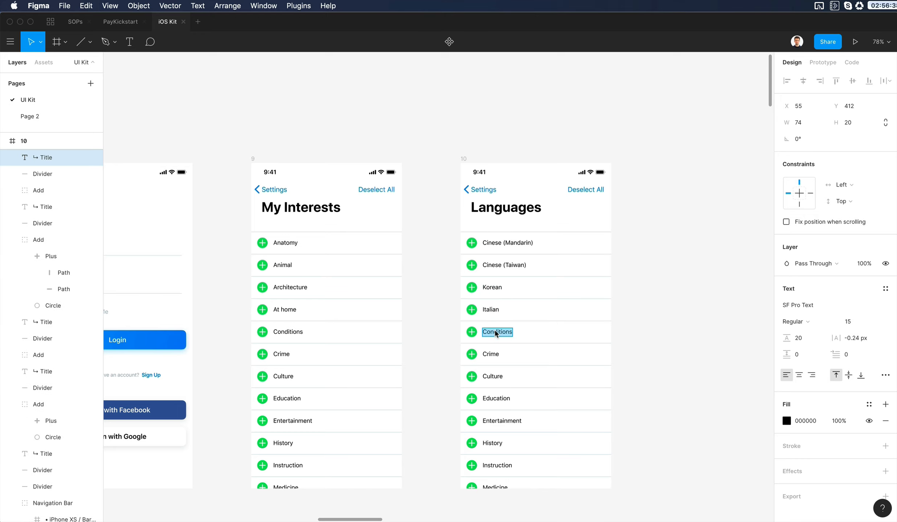
type("Netherlands")
double_click(490, 354)
type("English")
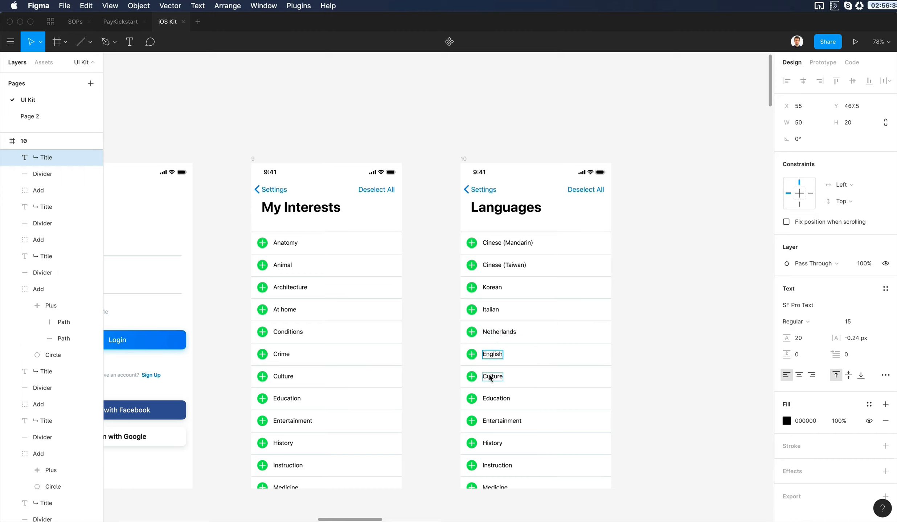
type(" (UK)")
- Reuse English (UK) for the English (USA) row and begin typing 'Portug' in the Education row
key("super+a")
key("super+c")
double_click(489, 376)
key("super+v")
key("Left")
key("shift+Left")
key("shift+Left")
double_click(493, 398)
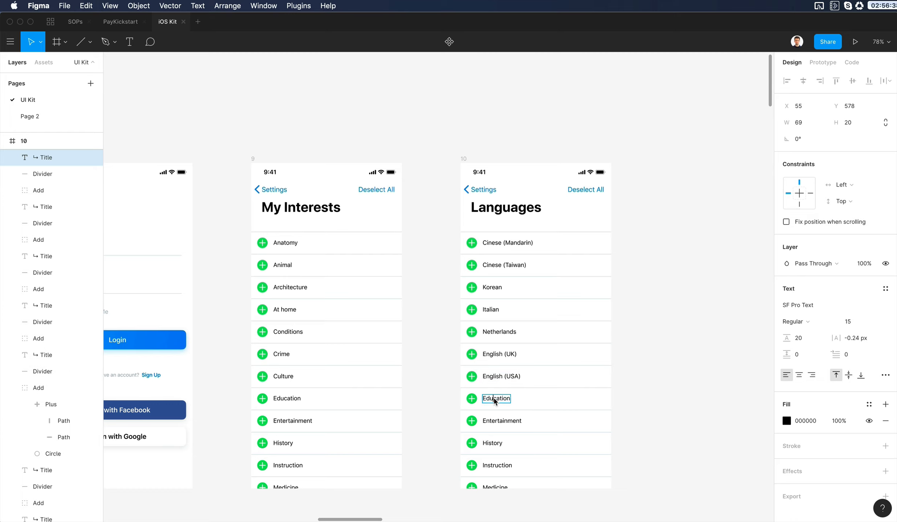
type("Portug")
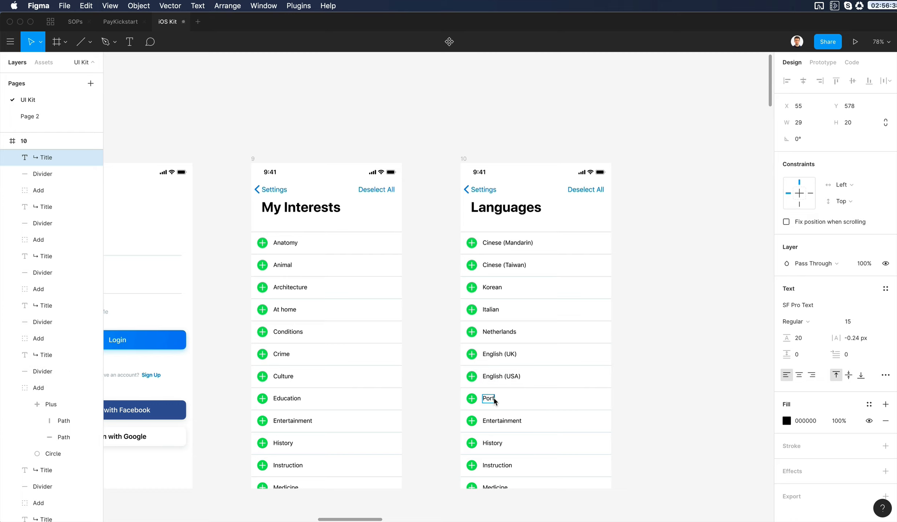
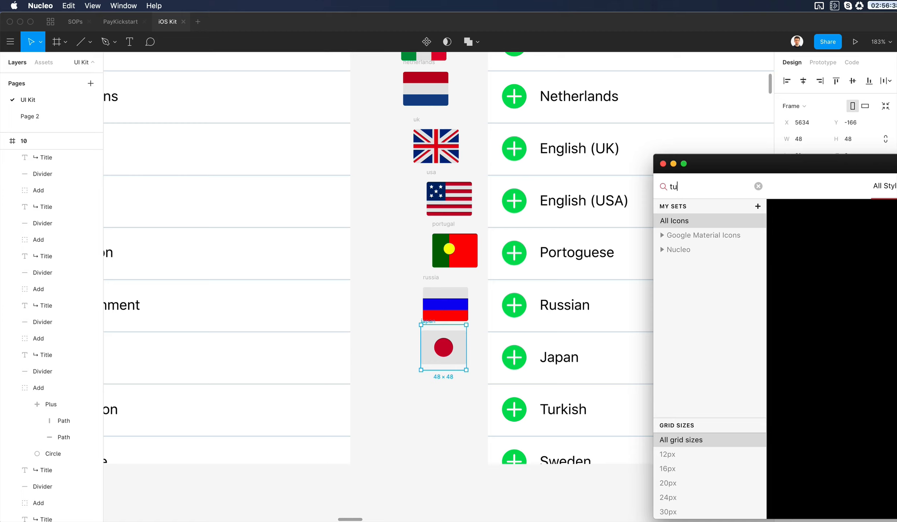
- Place the Turkey and Sweden flags from Nucleo below the previous flag, then close Nucleo
type("rke")
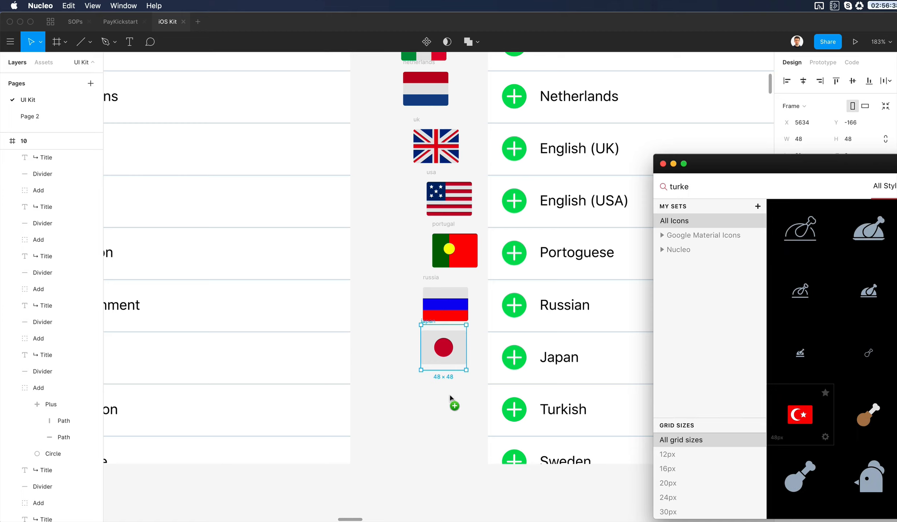
type("sweden")
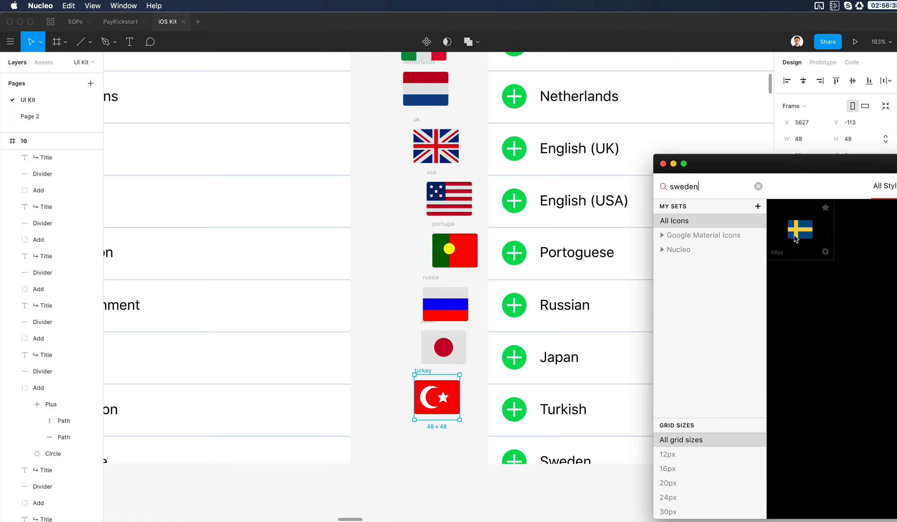
left_click_drag(800, 229, 444, 454)
left_click(662, 164)
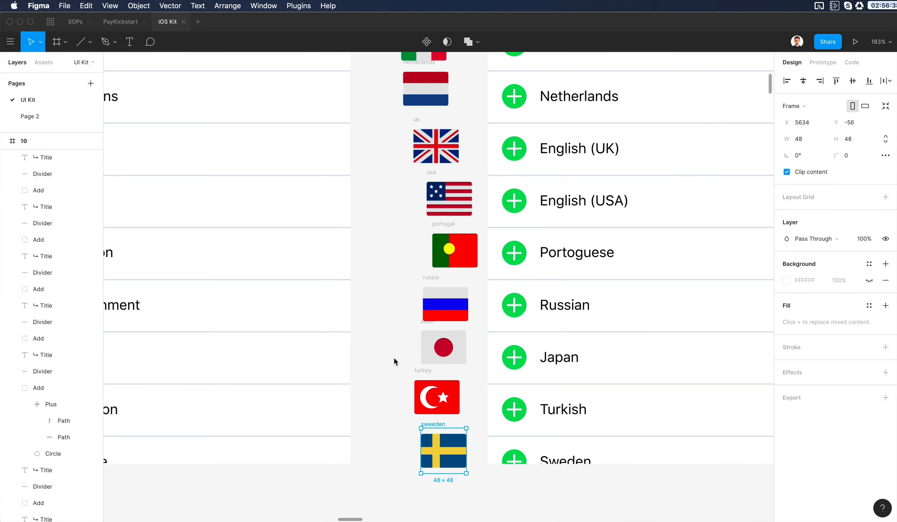
scroll(393, 357, "down", 5)
scroll(449, 214, "up", 3)
- Move the China flag down and scale the whole flag column smaller with K
left_click(466, 154)
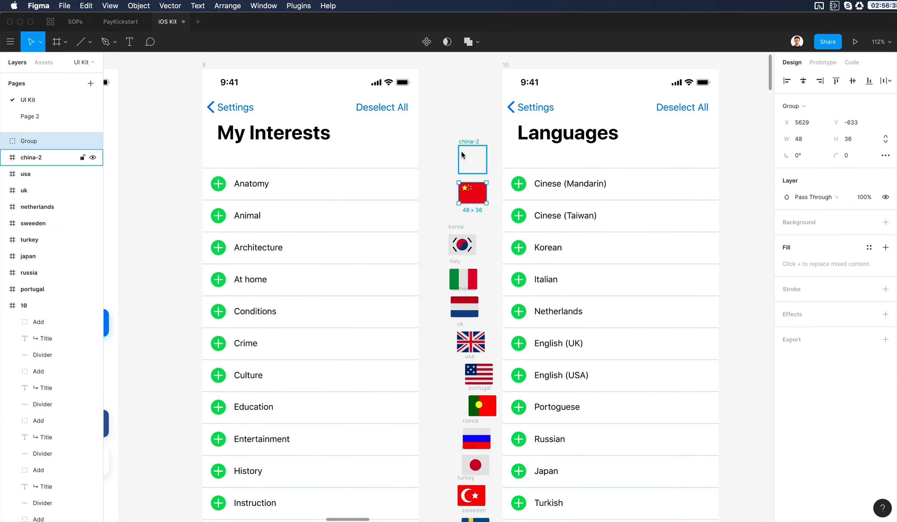
left_click_drag(470, 167, 471, 192)
scroll(474, 196, "down", 3)
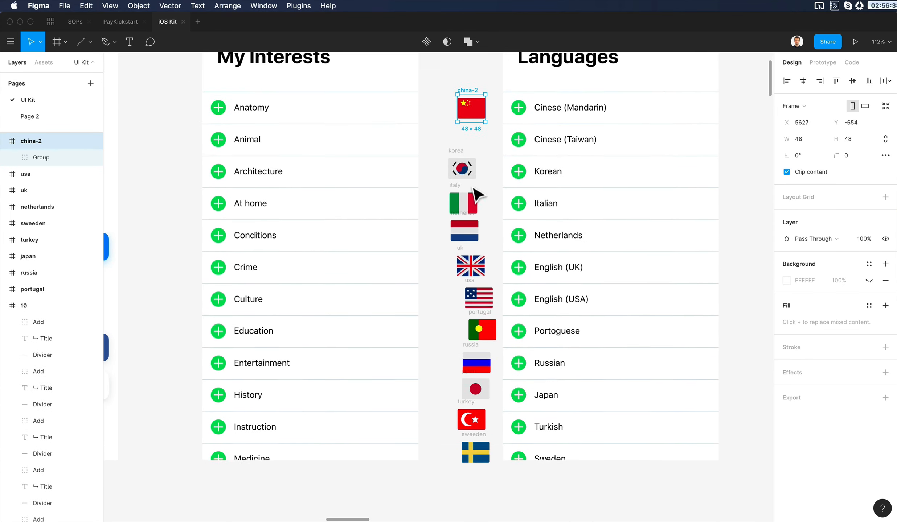
left_click_drag(429, 73, 495, 472)
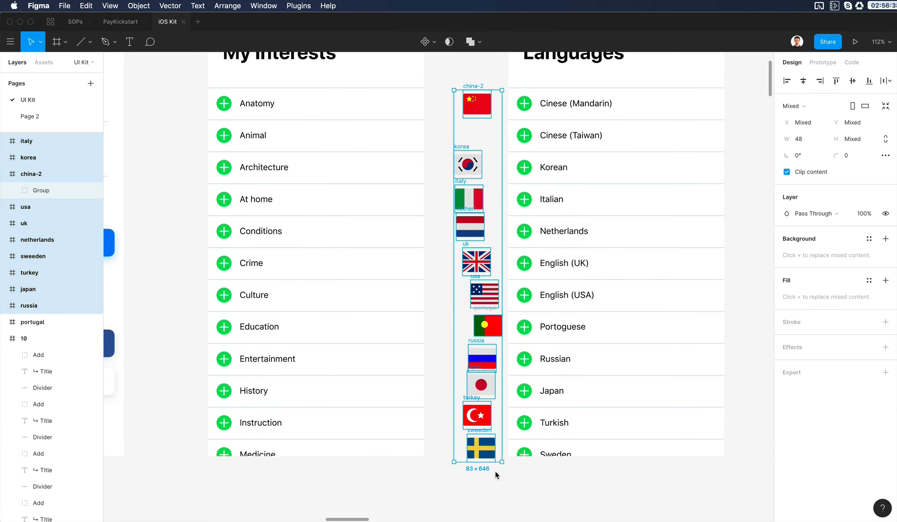
left_click_drag(441, 78, 490, 347)
key("k")
left_click_drag(465, 325, 502, 360)
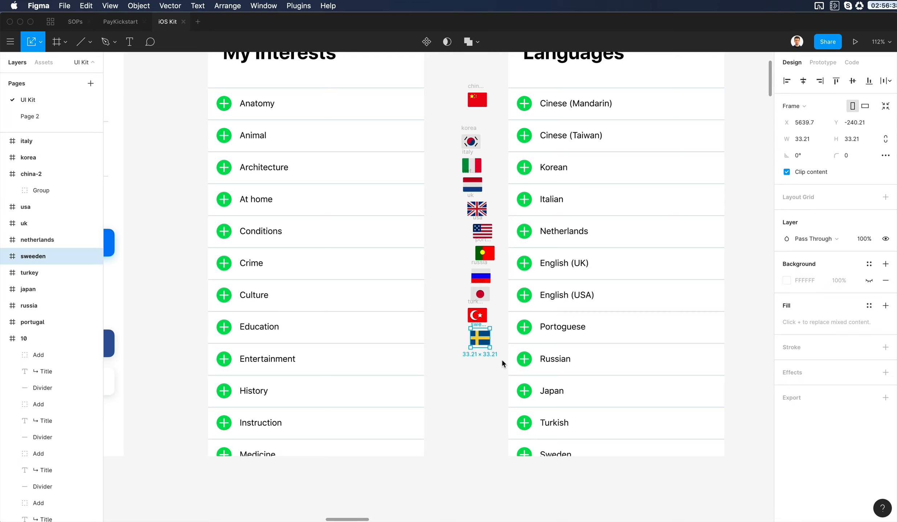
- Turn all the flag frames, including Sweden, into groups
key("super+shift+g")
left_click_drag(442, 71, 502, 326)
key("super+shift+g")
left_click(476, 385)
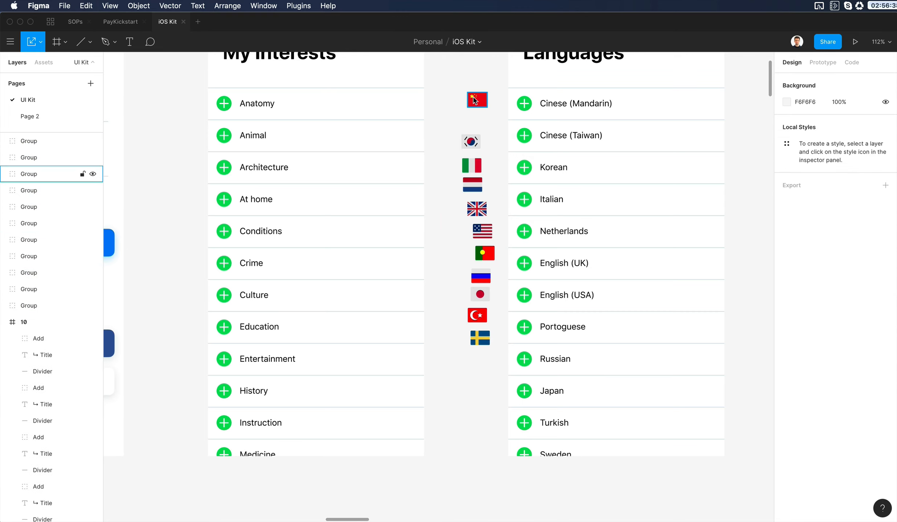
scroll(525, 108, "up", 1)
left_click_drag(431, 71, 481, 474)
key("Escape")
- Center the flags on one vertical line and distribute their vertical spacing evenly
left_click(476, 101)
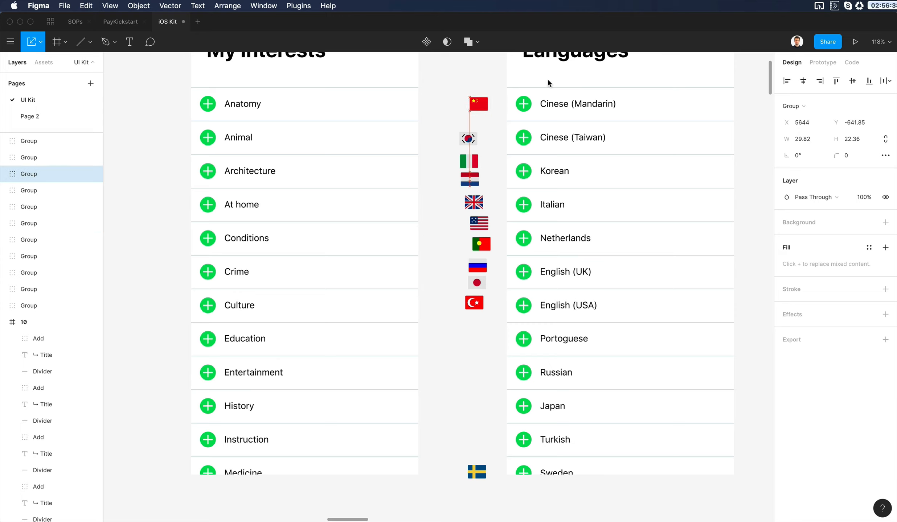
left_click_drag(437, 82, 504, 509)
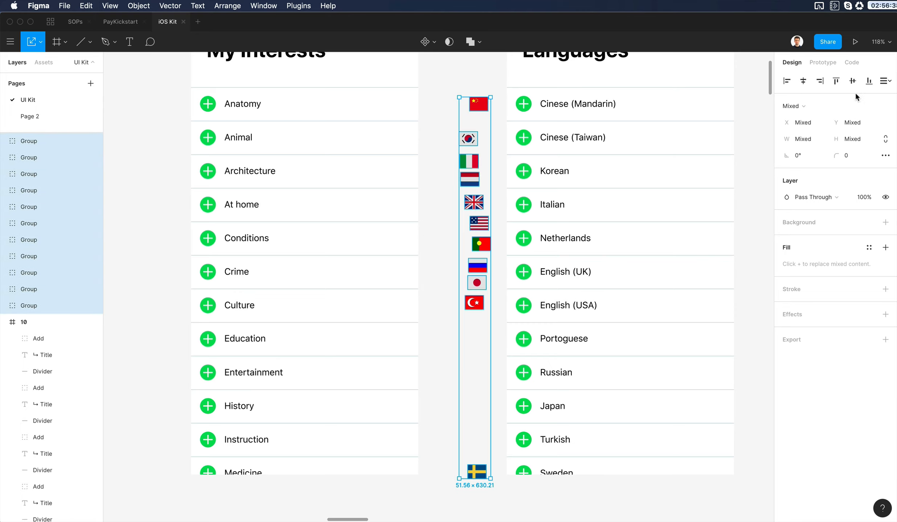
left_click(804, 81)
left_click(885, 81)
left_click(805, 113)
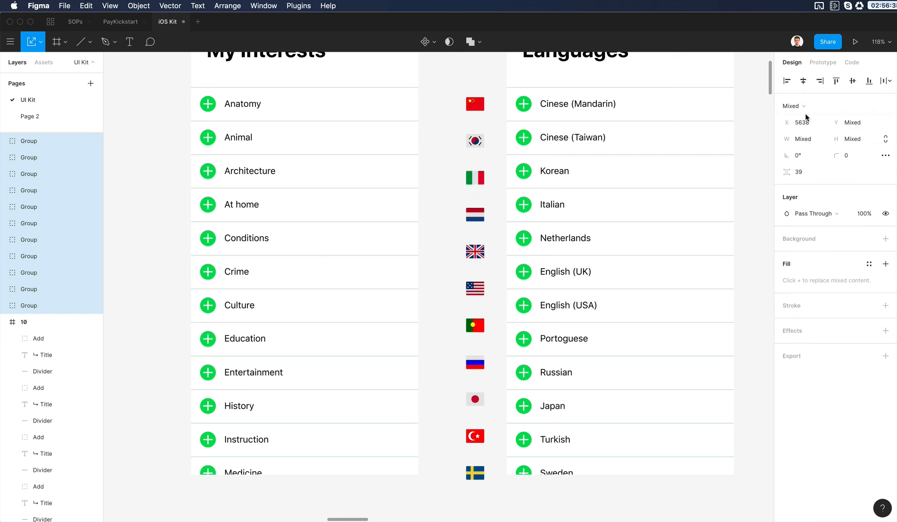
- Alt-drag a second China flag below the first, respace all twelve flags, and nudge the column right
left_click(475, 105)
left_click_drag(475, 104, 476, 124)
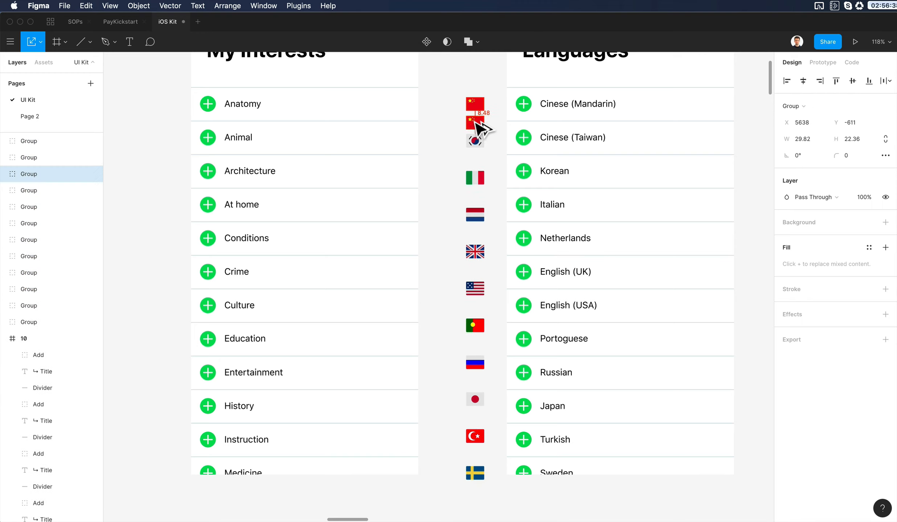
left_click_drag(444, 87, 489, 494)
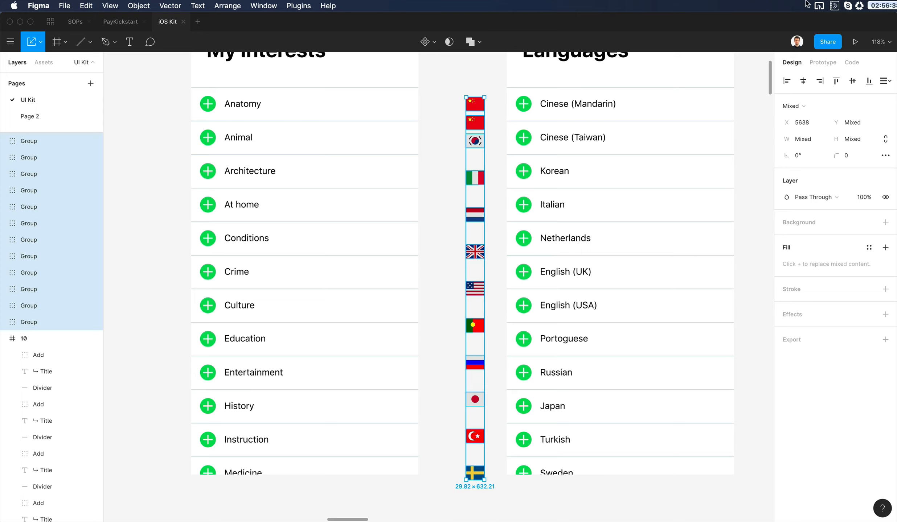
left_click(885, 81)
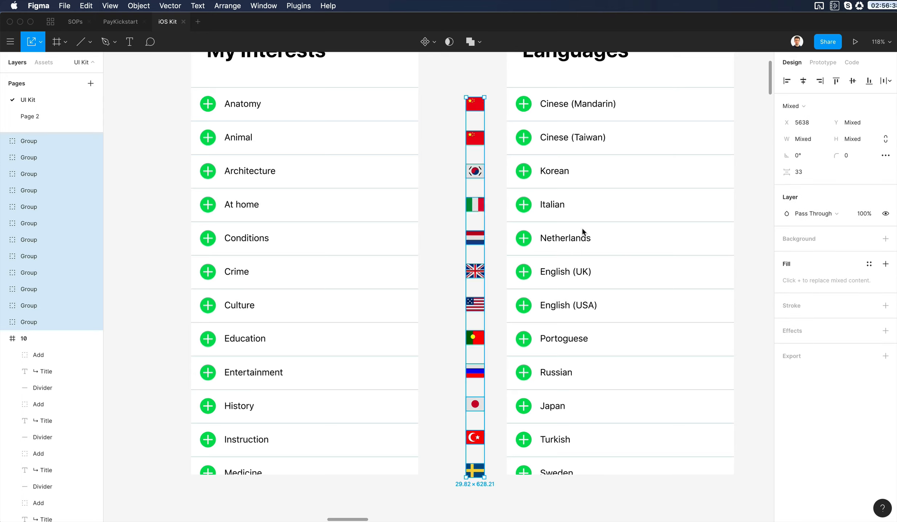
key("shift+Right")
key("shift+Right")
key("shift+Right")
- Delete the plus icons from the Mandarin to Portoguese rows
left_click(441, 246)
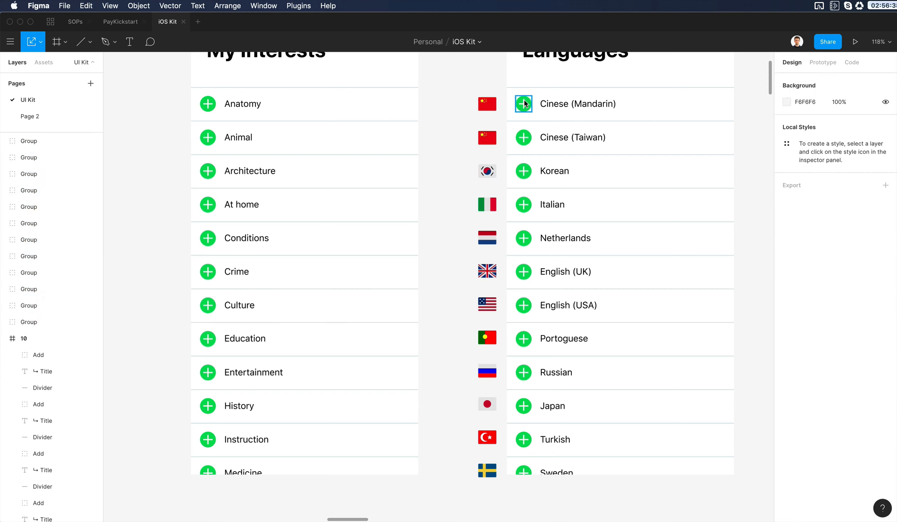
left_click_drag(523, 103, 522, 410)
left_click_drag(528, 468, 512, 161)
key("Delete")
scroll(447, 225, "up", 5)
scroll(449, 167, "down", 2)
- Nudge the flags right and distribute the flags from Sweden upward evenly
key("Right")
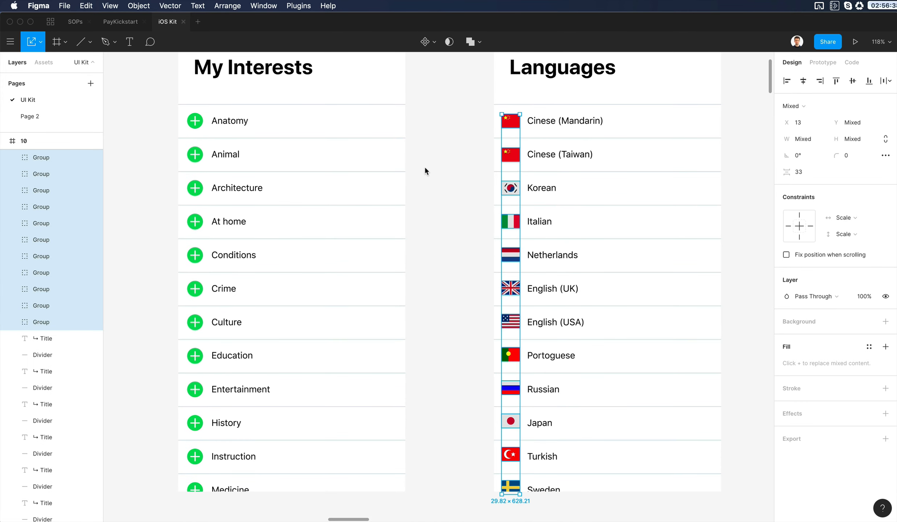
left_click(427, 176)
left_click(519, 487)
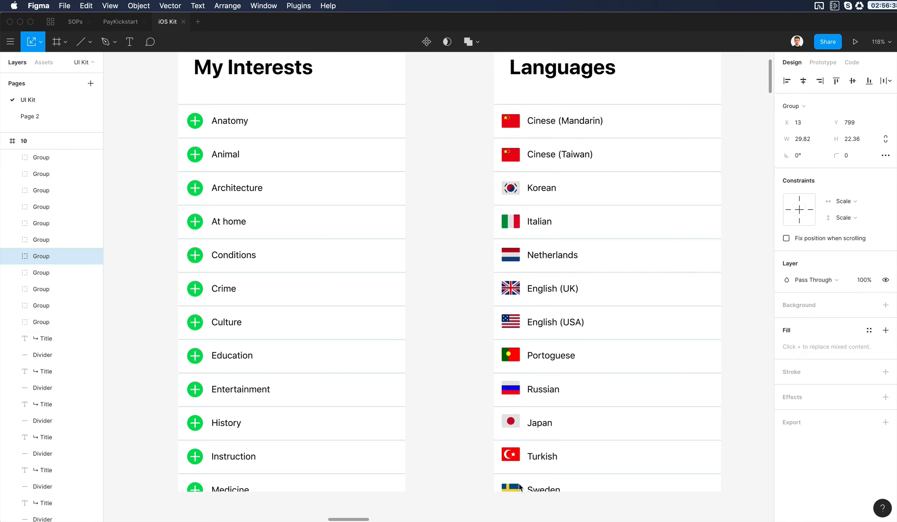
left_click_drag(519, 487, 519, 247)
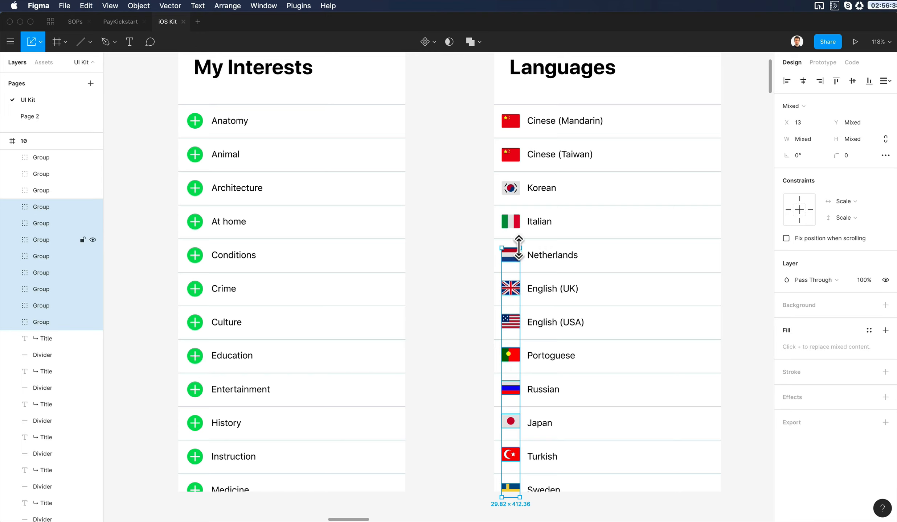
left_click(513, 222, "shift")
left_click(513, 192, "shift")
left_click(512, 156, "shift")
left_click(511, 122, "shift")
left_click(885, 82)
left_click(816, 113)
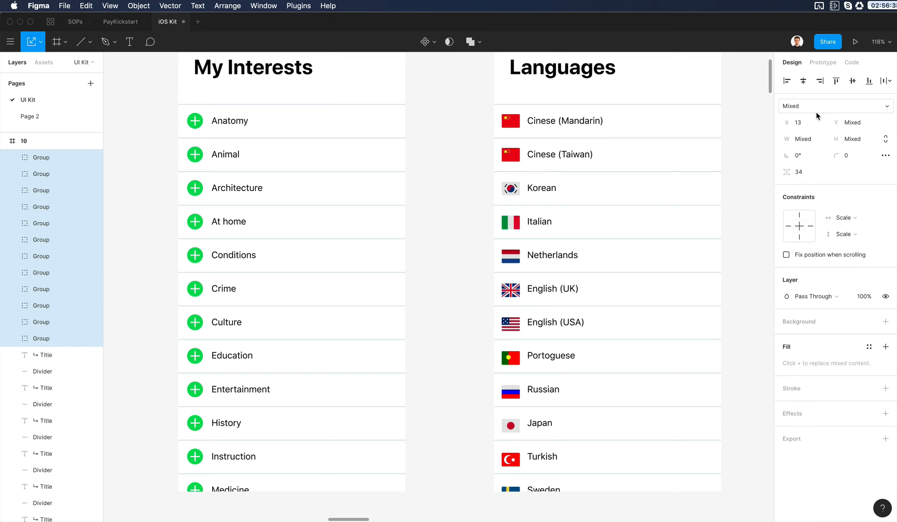
left_click(452, 443)
- Align the Sweden flag, then shift-select every flag from Turkish to Cinese (Mandarin) and space them evenly
left_click(512, 460)
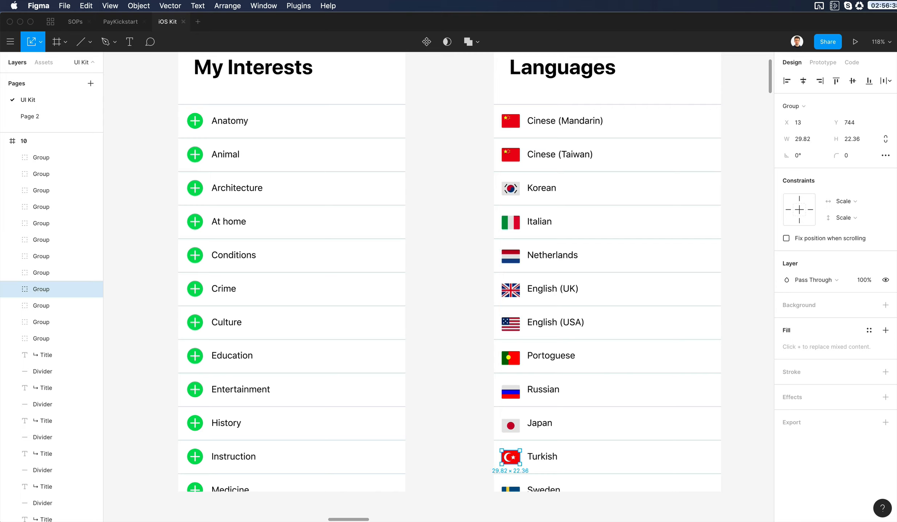
left_click(677, 512)
left_click(509, 457)
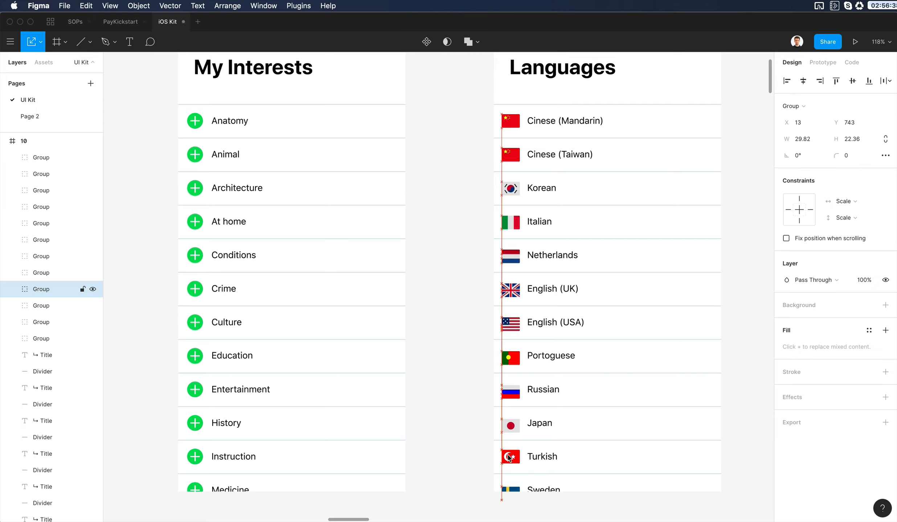
left_click_drag(509, 494, 518, 502)
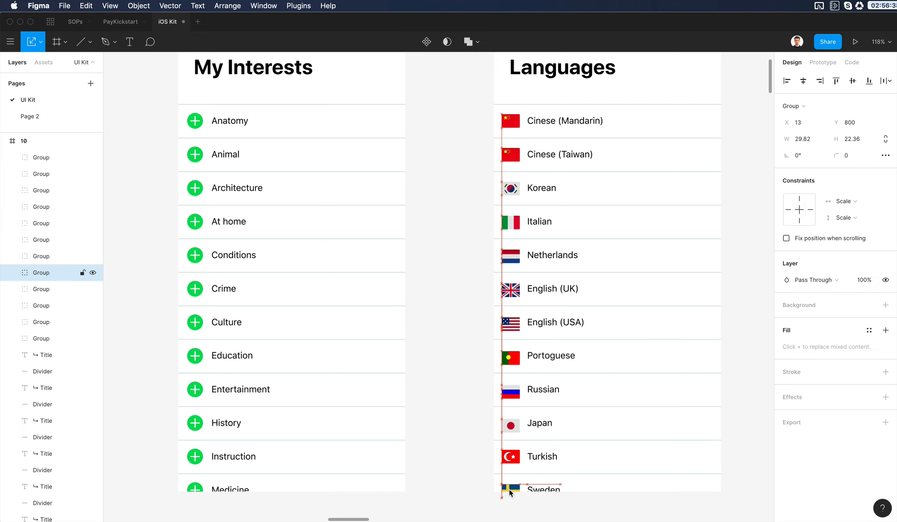
left_click(510, 456)
left_click(510, 425, "shift")
left_click(510, 392, "shift")
left_click(511, 358, "shift")
left_click(510, 324, "shift")
left_click(510, 290, "shift")
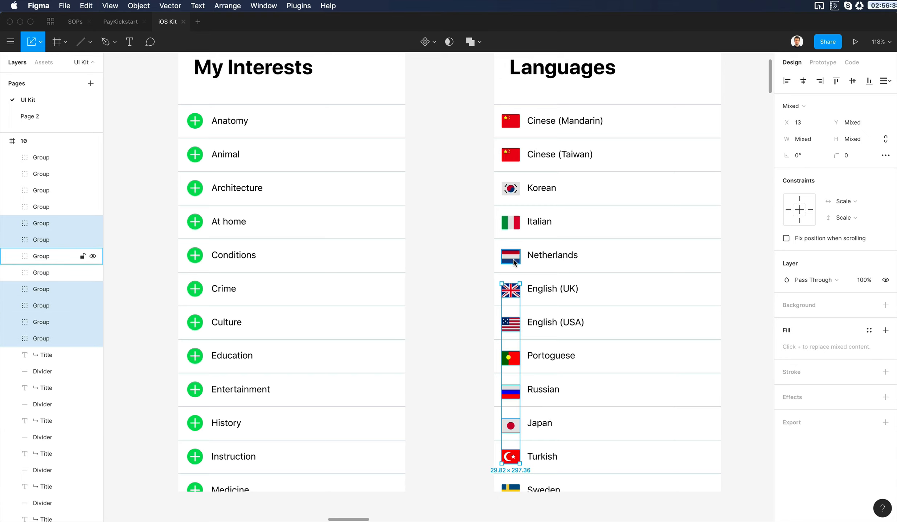
left_click(513, 262, "shift")
left_click(510, 222, "shift")
left_click(510, 189, "shift")
left_click(510, 155, "shift")
left_click(511, 121, "shift")
left_click(885, 81)
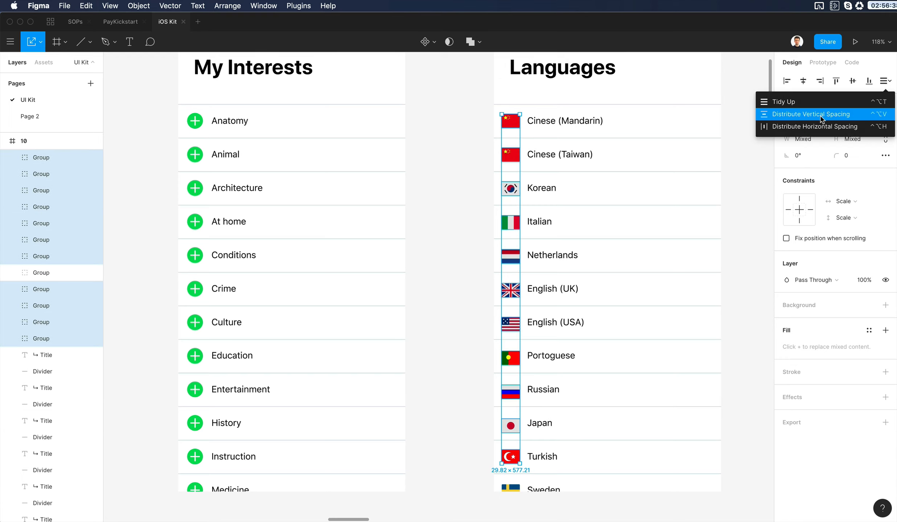
left_click(821, 115)
- Reselect the flags in the Languages list and redistribute their vertical spacing
left_click(437, 317)
left_click(517, 461)
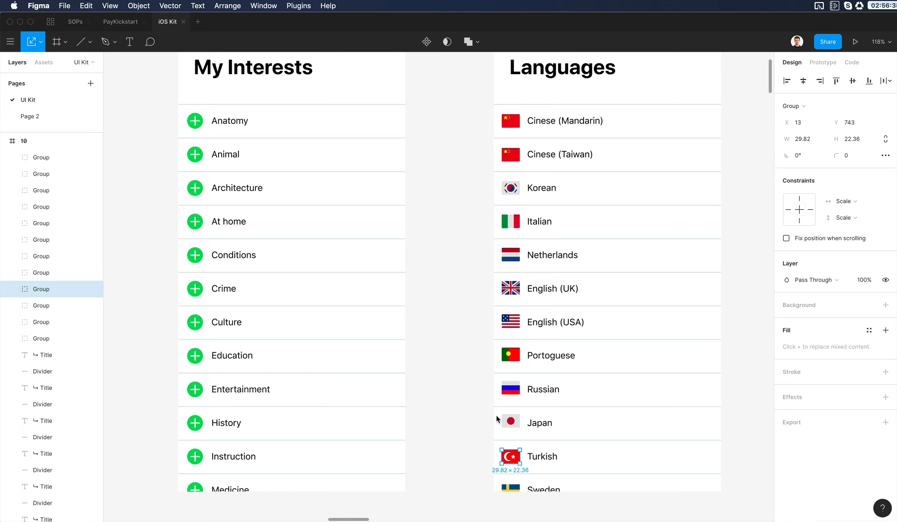
left_click(507, 421, "shift")
left_click_drag(480, 112, 519, 114)
left_click(889, 80)
left_click(820, 114)
left_click(513, 459)
left_click_drag(468, 130, 496, 387)
scroll(617, 254, "up", 5)
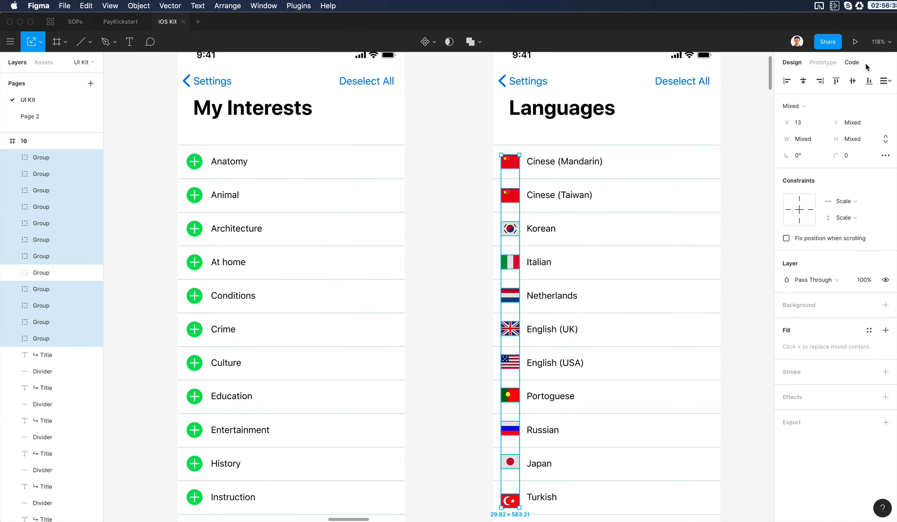
left_click(889, 81)
left_click(822, 115)
- Select only the eleven flags and space them evenly at a 34 gap
left_click(509, 500)
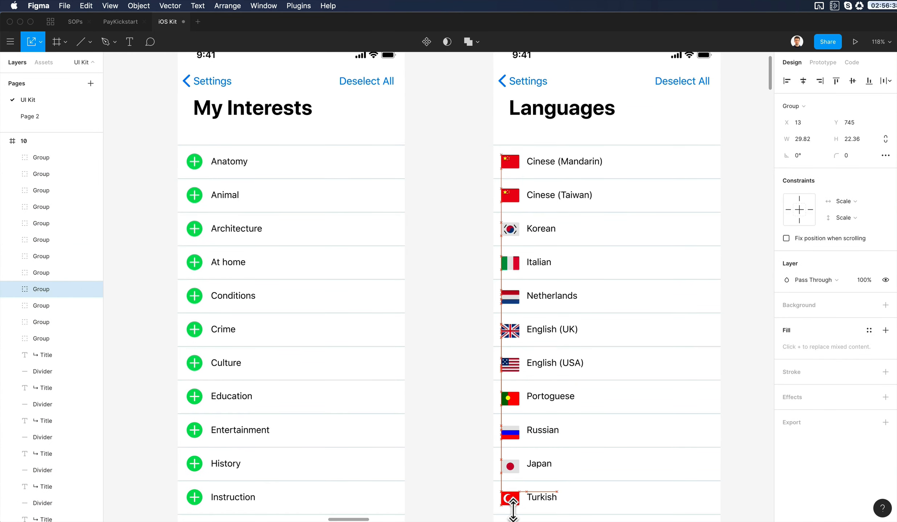
left_click_drag(482, 502, 522, 148)
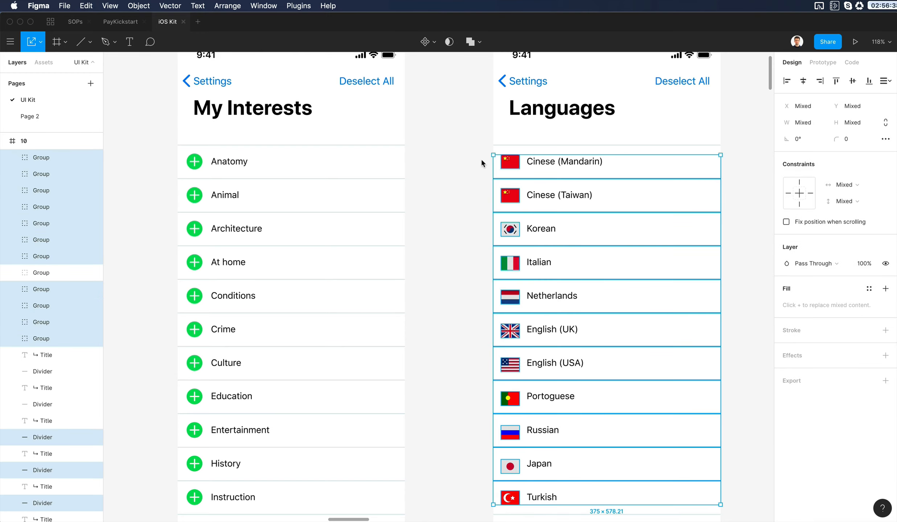
left_click_drag(470, 163, 496, 493)
left_click(885, 81)
left_click(816, 100)
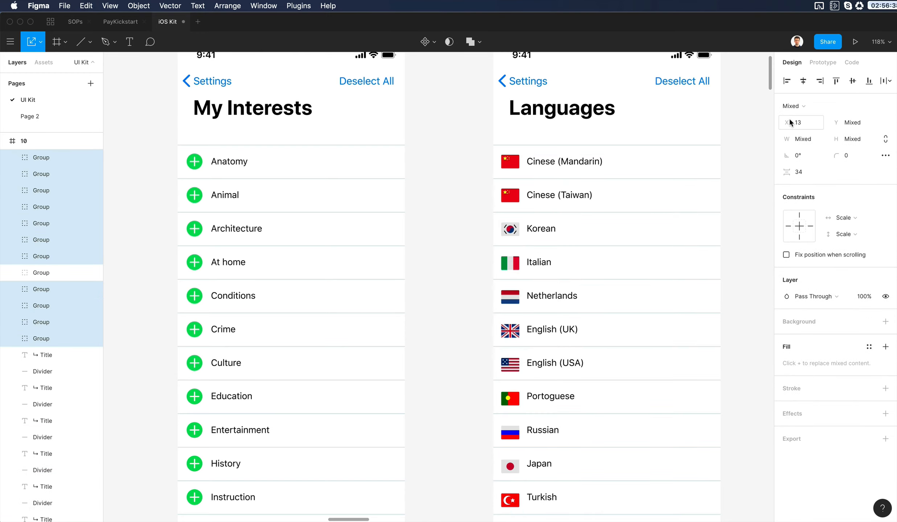
- Drag the Taiwan, Korean and Netherlands flags up into line with the column
left_click(441, 384)
scroll(537, 224, "up", 2)
scroll(537, 224, "up", 5)
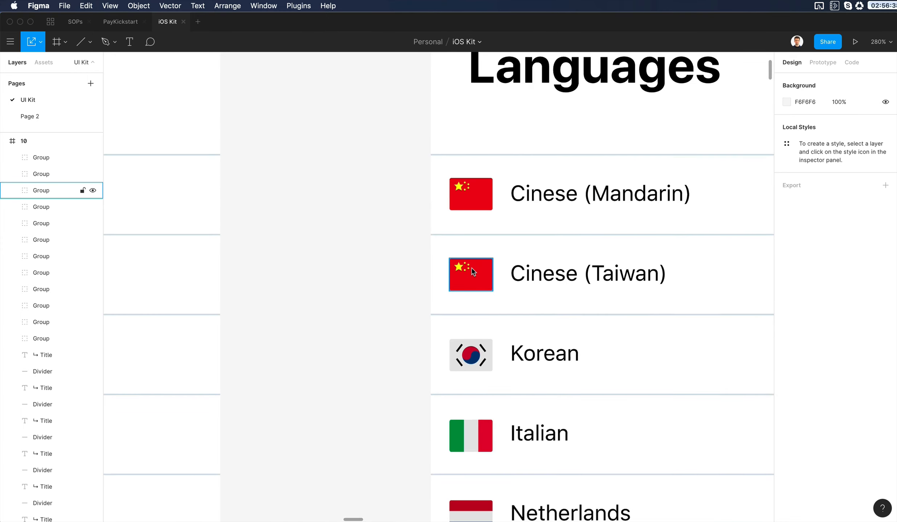
left_click_drag(472, 269, 482, 289)
scroll(471, 269, "down", 2)
scroll(484, 305, "down", 2)
left_click(487, 322)
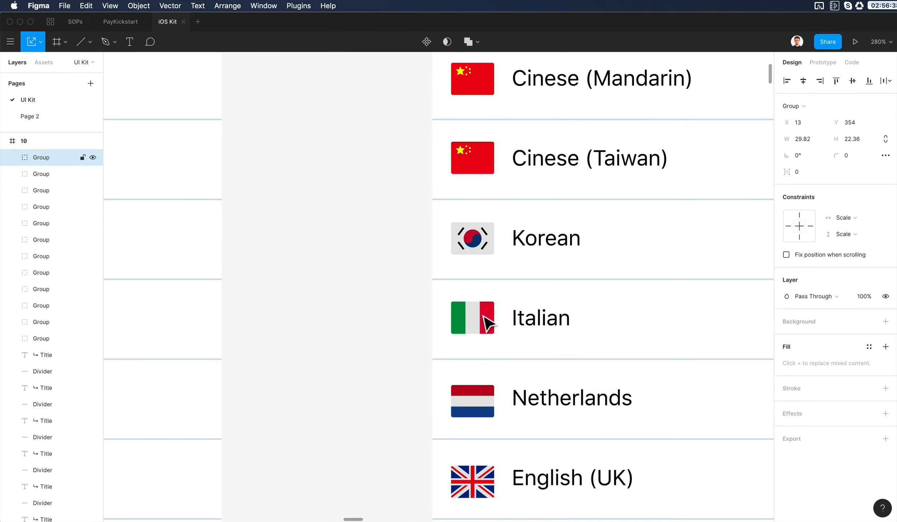
left_click_drag(487, 400, 482, 387)
- Check each flag's position from English (UK) down to Turkish in the Design panel
left_click(483, 478)
scroll(482, 478, "down", 3)
scroll(482, 387, "down", 3)
left_click(472, 366)
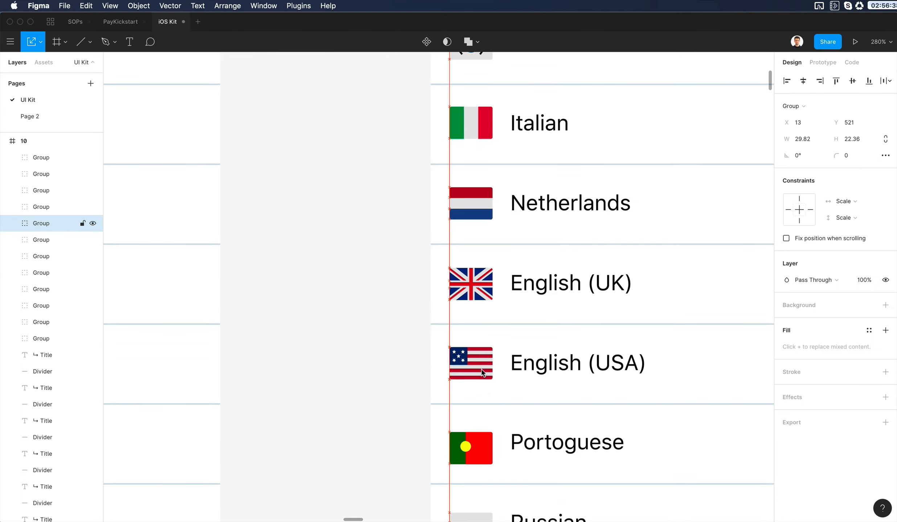
scroll(472, 367, "down", 2)
left_click(486, 377)
scroll(487, 379, "down", 2)
left_click(487, 394)
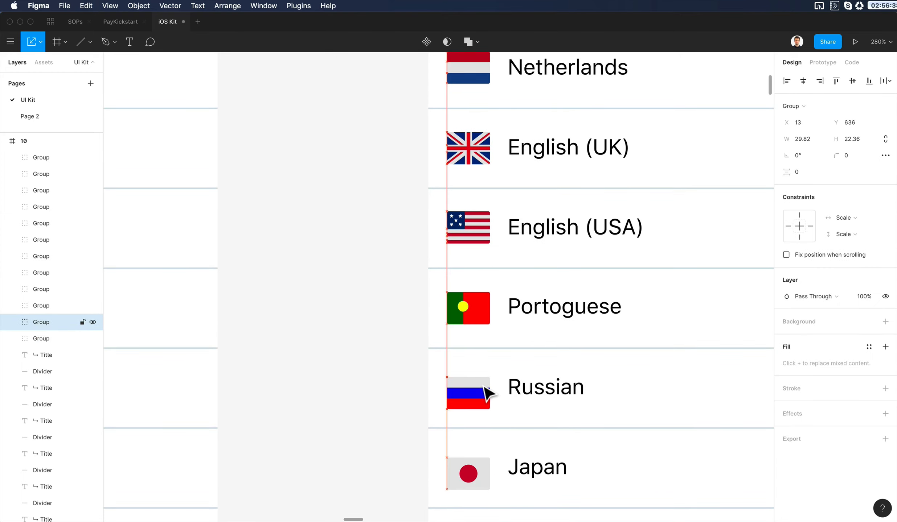
scroll(487, 394, "down", 3)
left_click(486, 394)
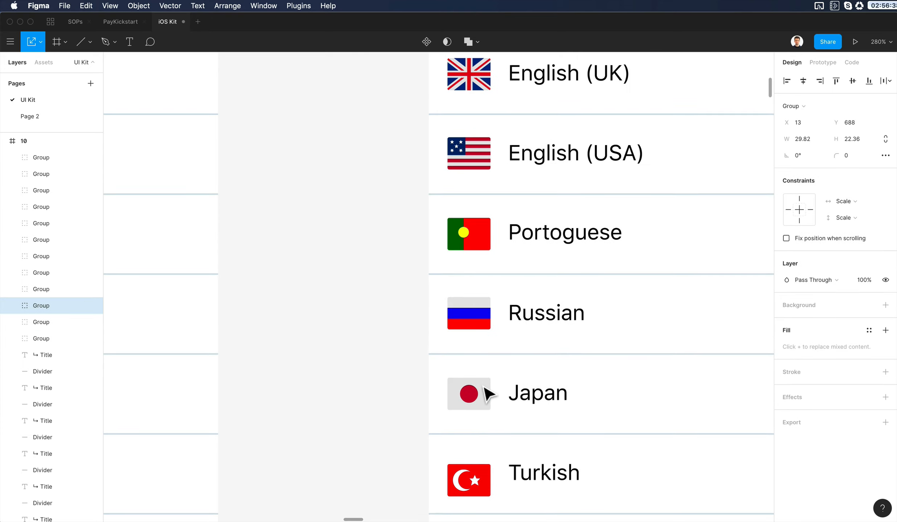
scroll(488, 388, "down", 2)
left_click(478, 401)
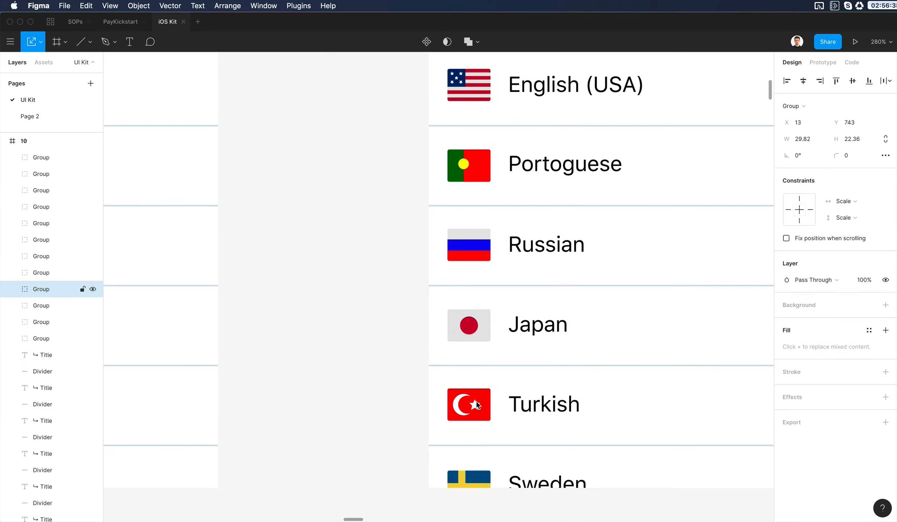
left_click(320, 346)
scroll(320, 345, "down", 5)
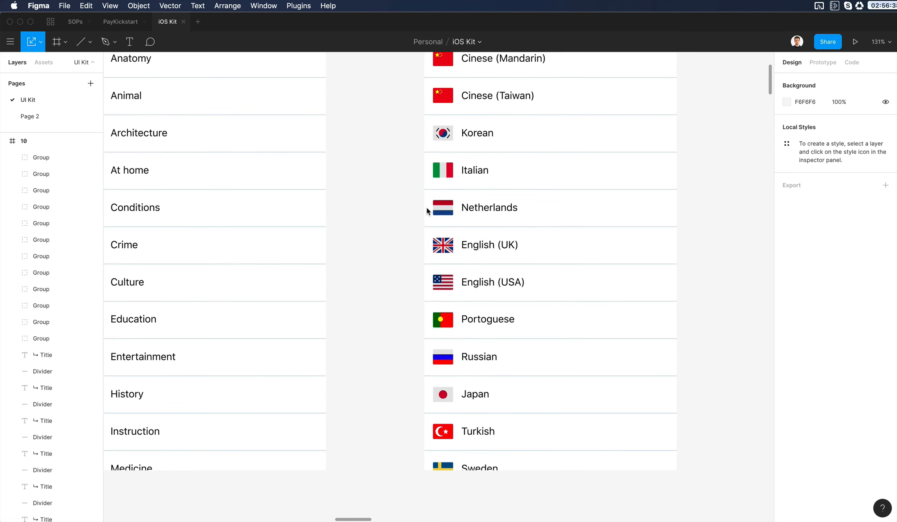
scroll(273, 313, "left", 3)
scroll(272, 312, "up", 4)
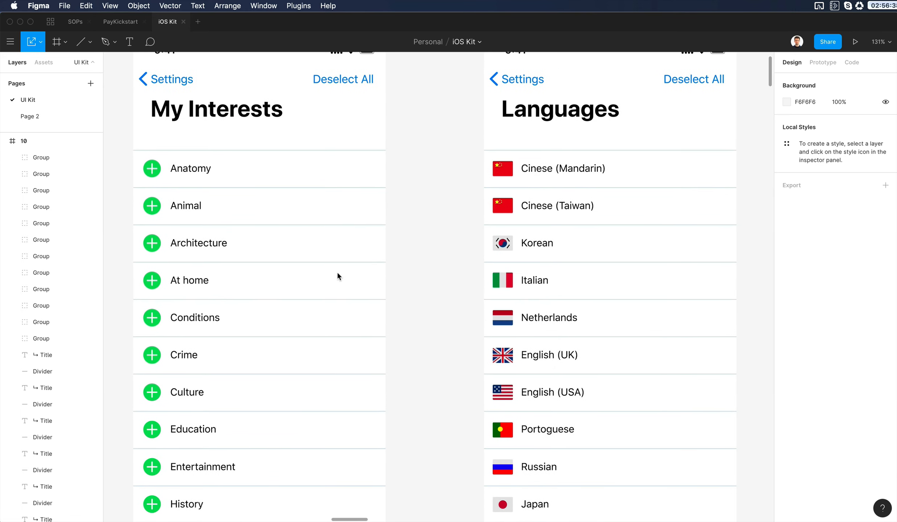
left_click_drag(442, 157, 457, 451)
left_click_drag(443, 248, 465, 498)
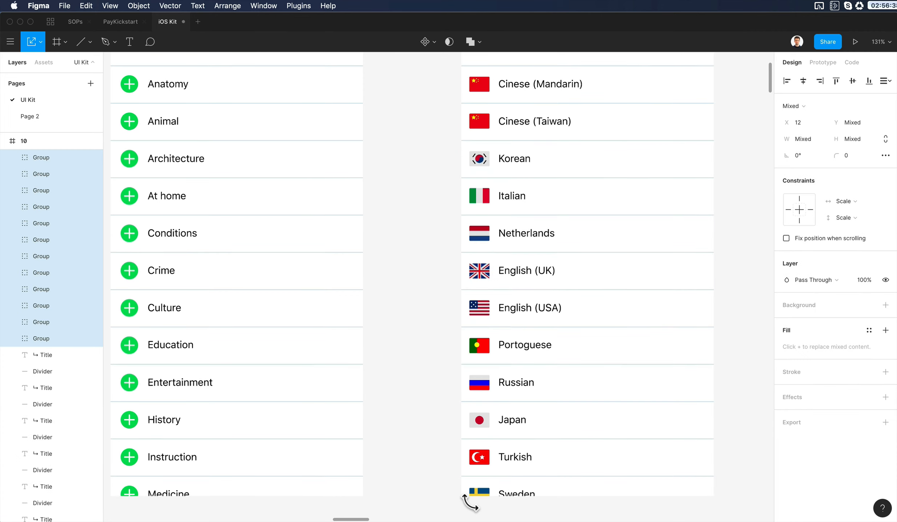
scroll(390, 412, "down", 1)
scroll(390, 413, "left", 1)
scroll(390, 413, "up", 2)
key("Escape")
scroll(428, 402, "down", 4)
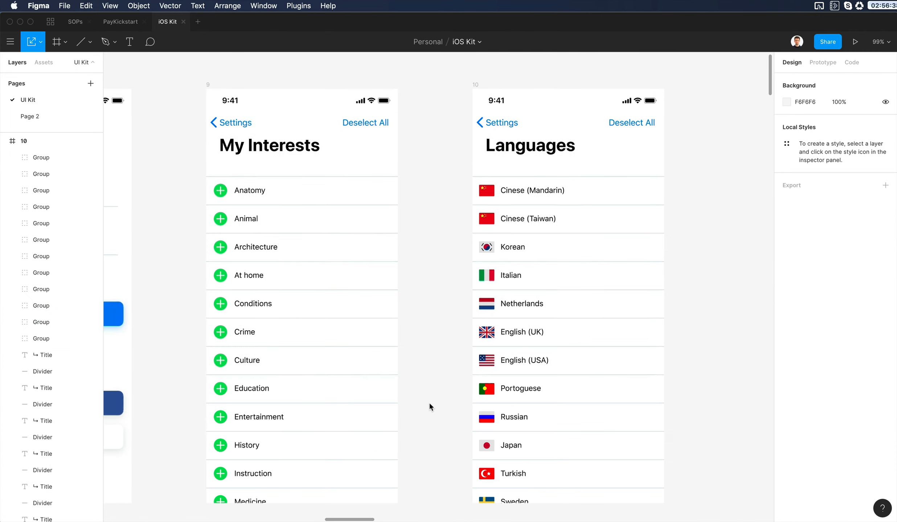
scroll(429, 404, "up", 2)
scroll(429, 404, "right", 5)
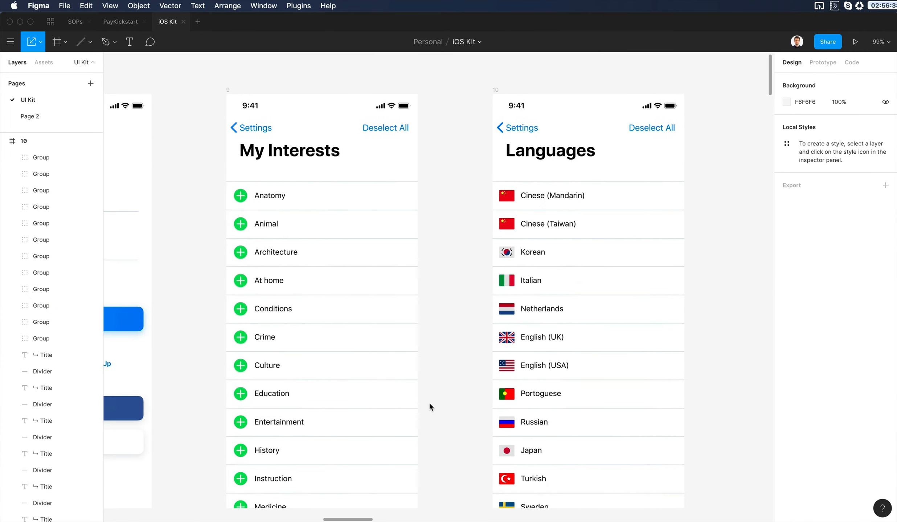
scroll(430, 405, "down", 3)
scroll(429, 403, "up", 5)
scroll(429, 402, "left", 8)
scroll(429, 403, "down", 3)
scroll(429, 403, "right", 8)
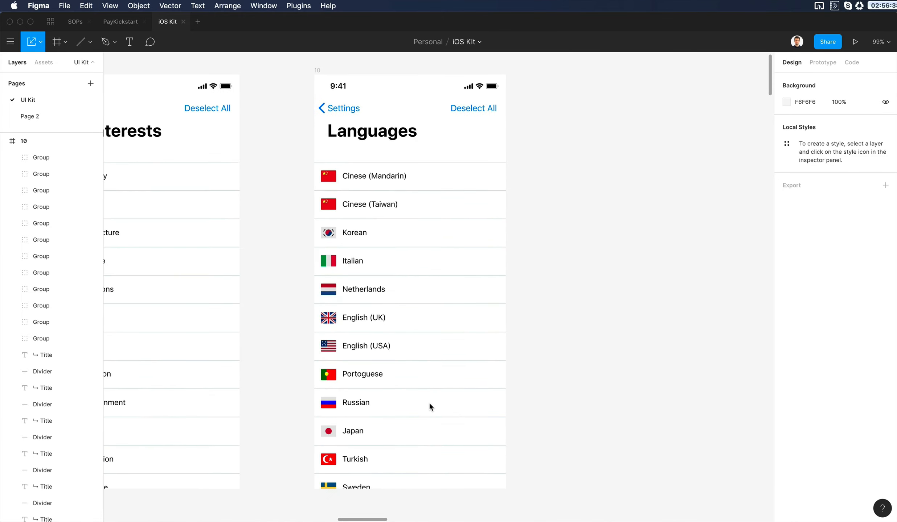
scroll(429, 402, "left", 7)
scroll(429, 403, "up", 3)
scroll(429, 402, "down", 2)
scroll(428, 402, "right", 3)
scroll(429, 402, "left", 1)
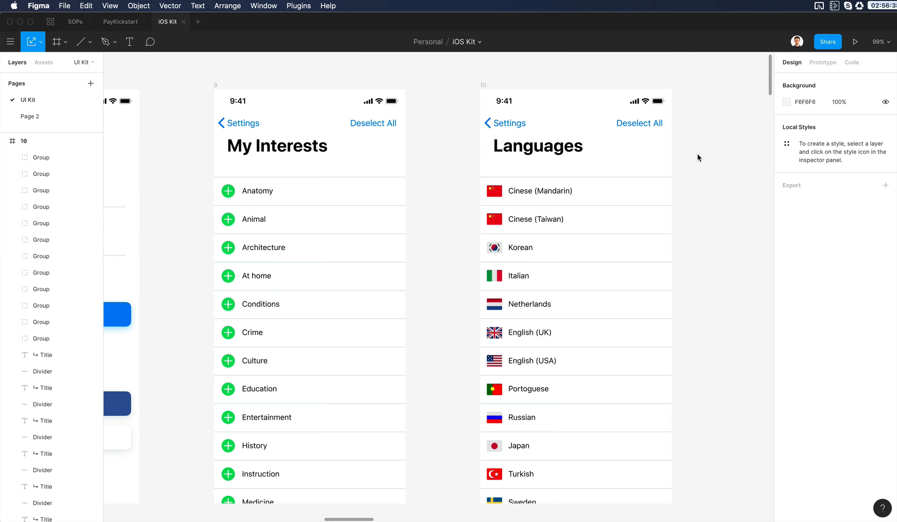
scroll(697, 157, "left", 2)
scroll(698, 156, "down", 1)
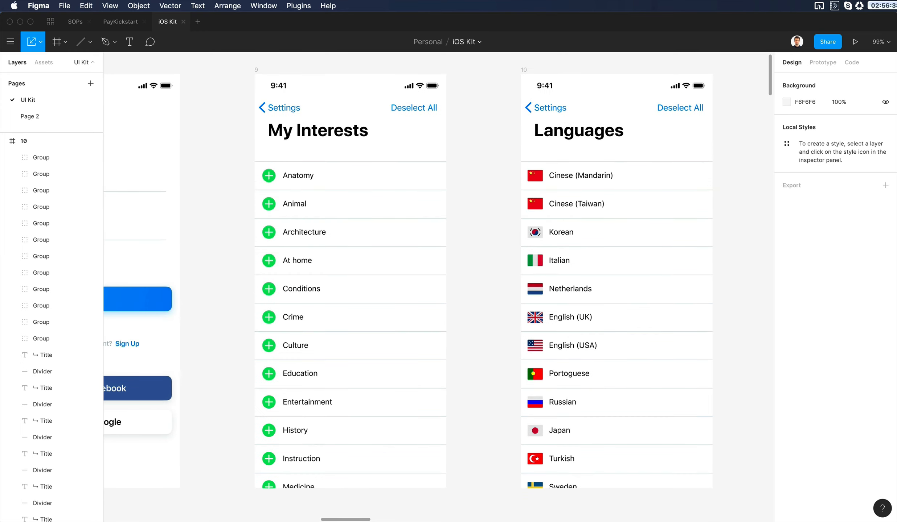
scroll(605, 220, "down", 3)
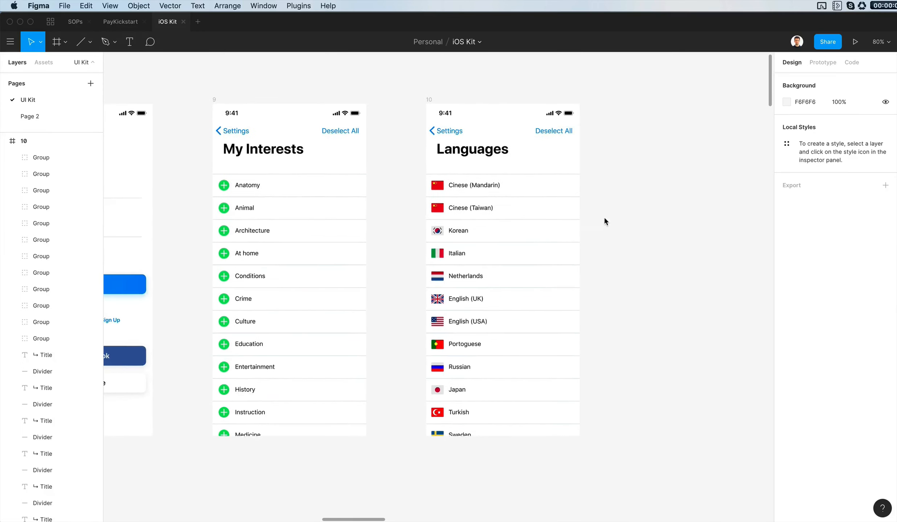
scroll(681, 324, "right", 5)
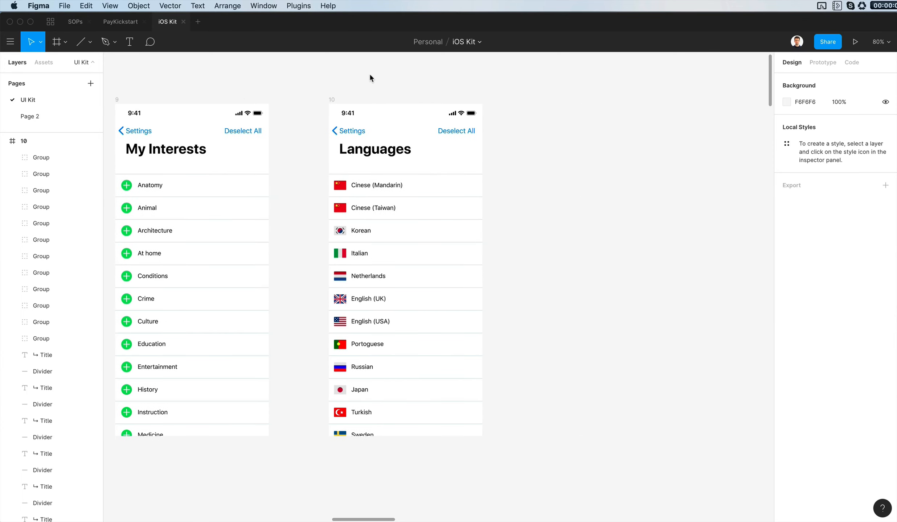
- Duplicate the My Interests screen to the right of Languages and retitle it Chat
scroll(314, 90, "up", 1)
scroll(119, 103, "up", 1)
left_click(119, 110)
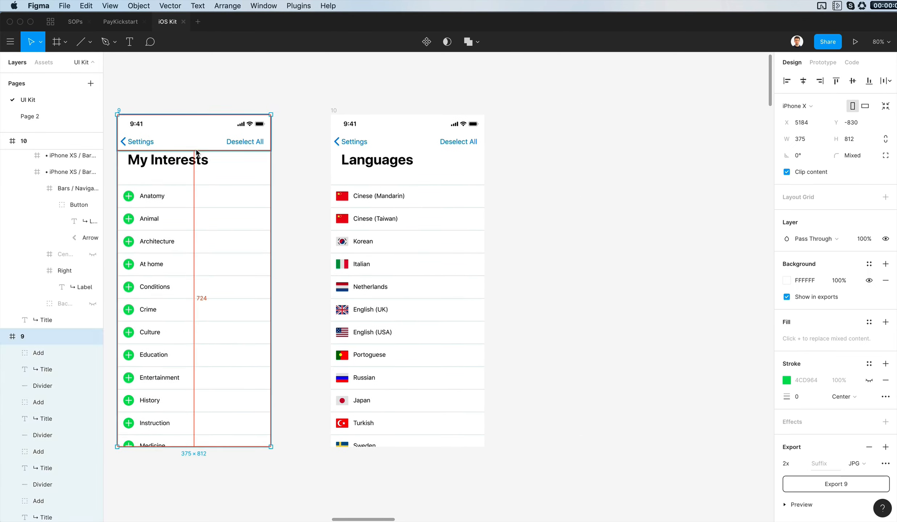
left_click_drag(200, 154, 626, 158)
scroll(625, 157, "right", 4)
left_click(687, 175)
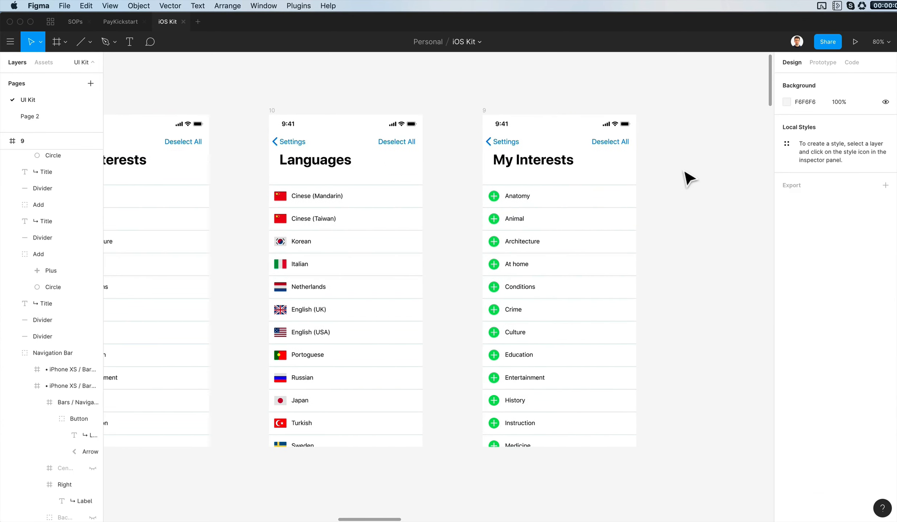
scroll(686, 175, "up", 2)
left_click(417, 202)
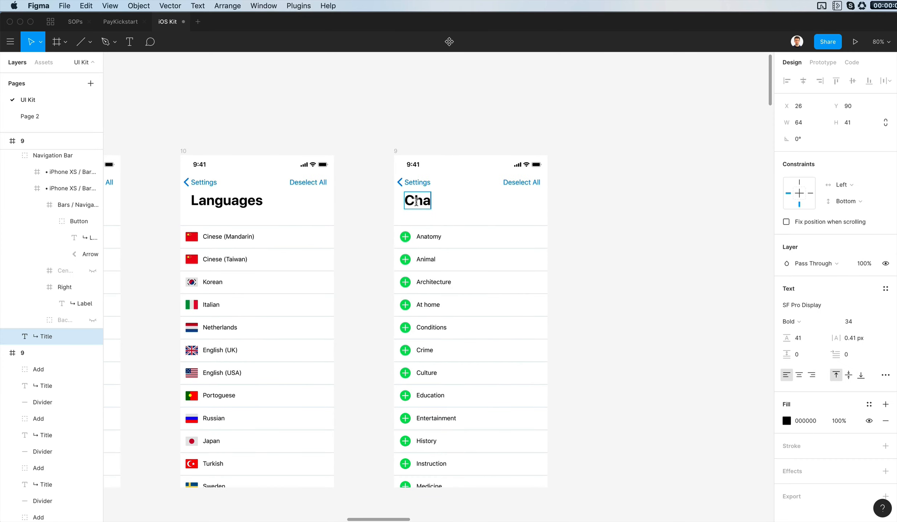
left_click(562, 307)
- Delete the Deselect All label and change the Settings back label to 'Go Back'
left_click(515, 181, "super")
key("BackSpace")
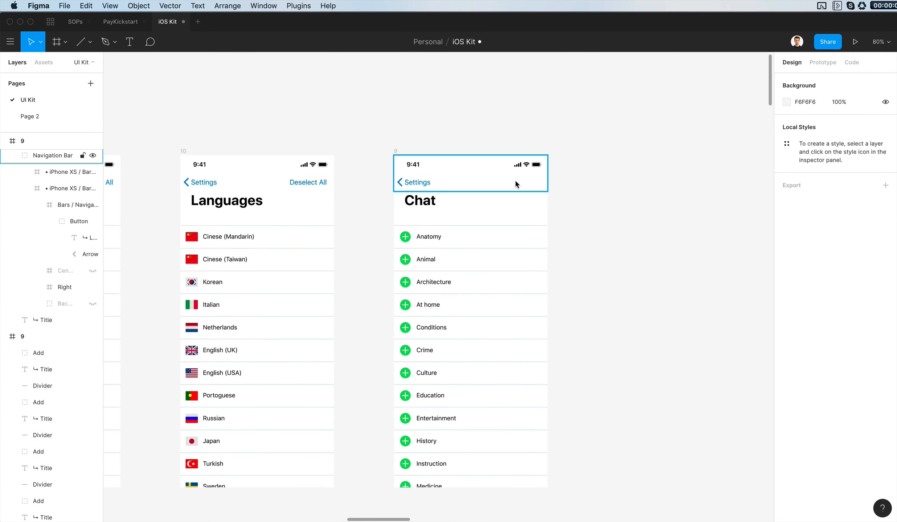
left_click(428, 182, "super")
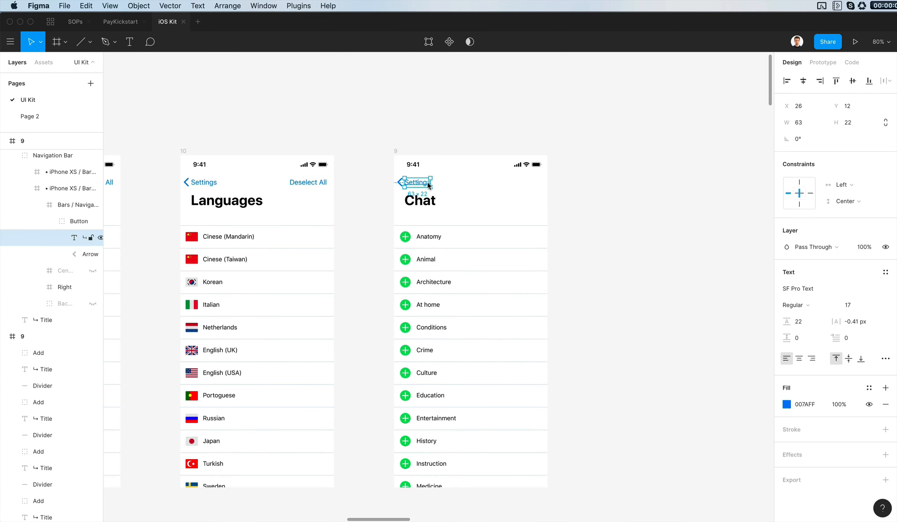
double_click(199, 182)
type("Back")
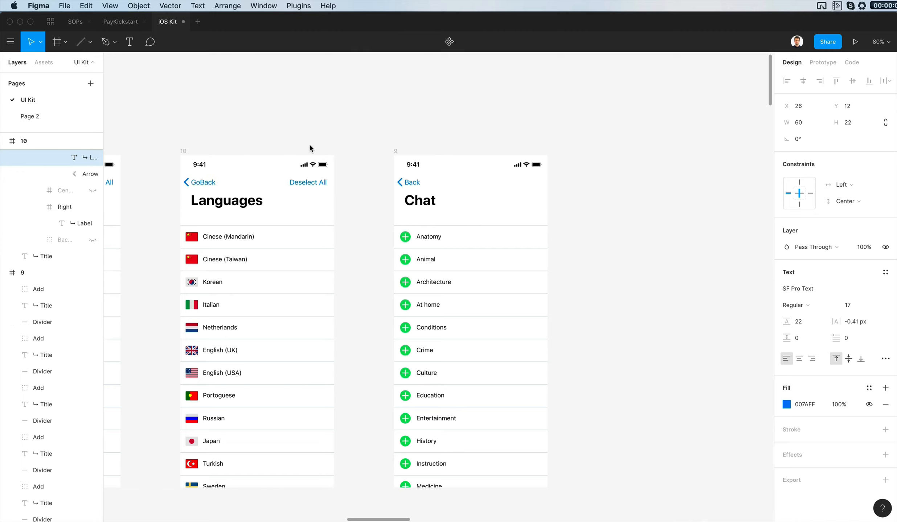
left_click(412, 182, "super")
scroll(412, 181, "up", 3)
double_click(412, 181)
type("Go Back")
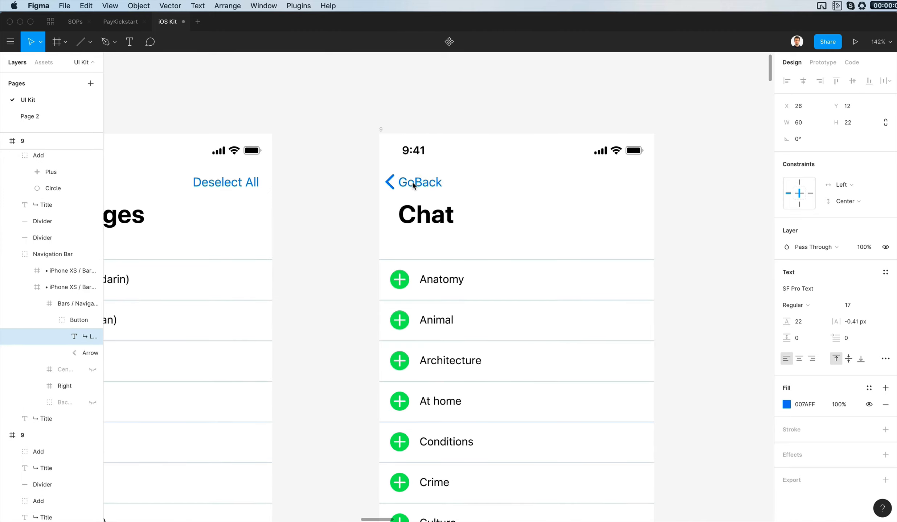
left_click(484, 91)
scroll(485, 94, "down", 3)
- Select the Messages conversation list together with the Contacts tab bar
scroll(670, 260, "down", 10)
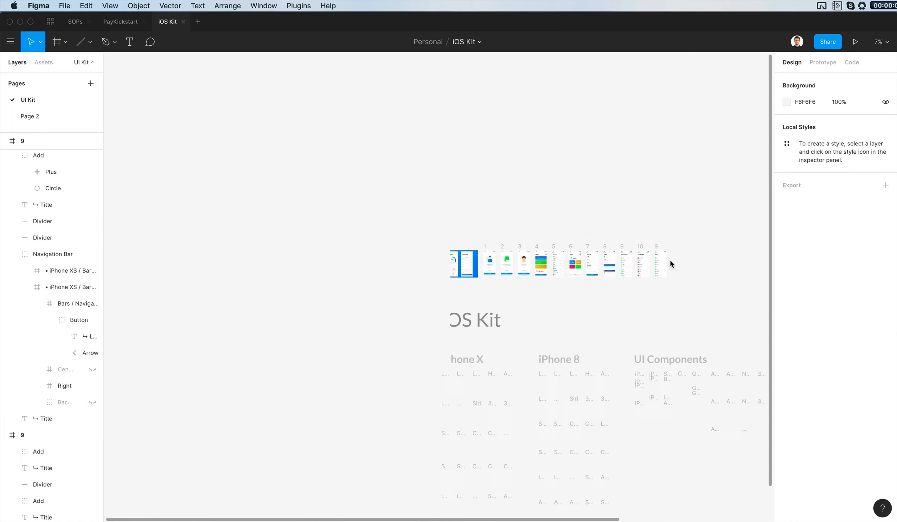
scroll(617, 310, "up", 8)
scroll(615, 310, "down", 5)
scroll(615, 310, "left", 3)
scroll(615, 309, "up", 5)
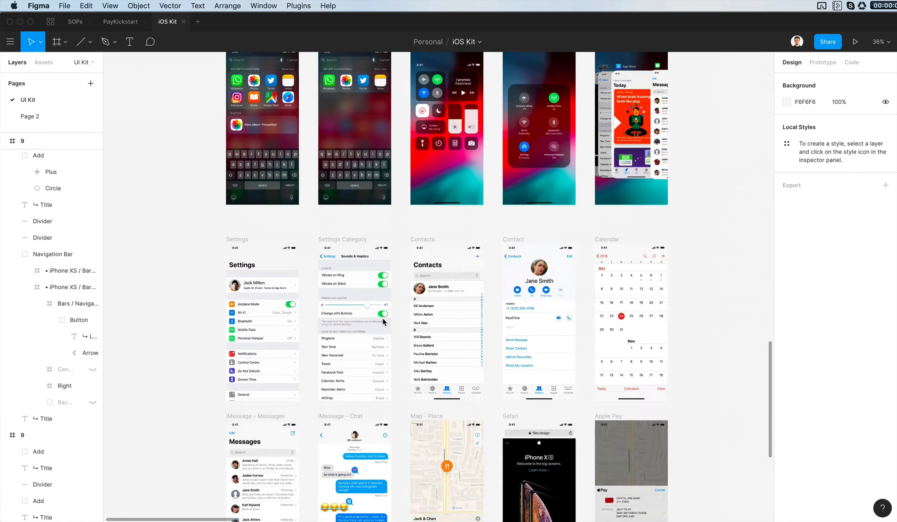
scroll(382, 318, "down", 6)
scroll(383, 319, "down", 2)
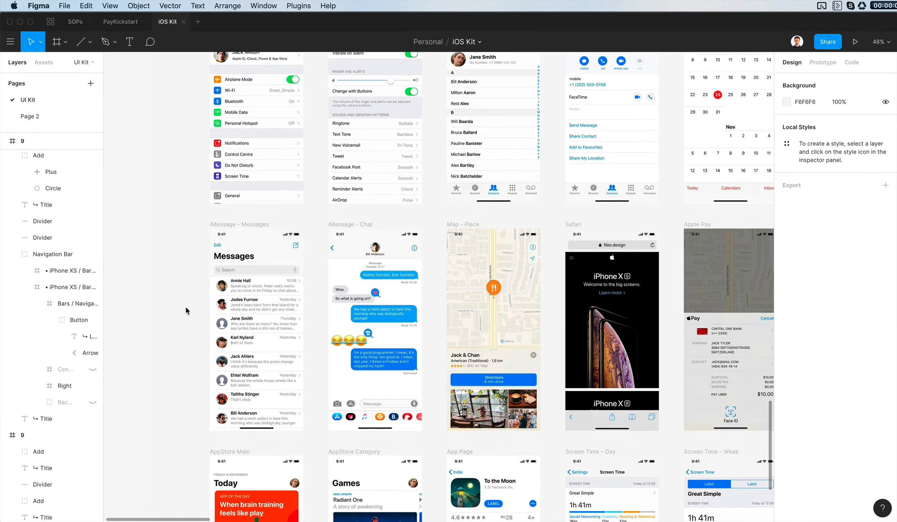
scroll(185, 306, "up", 3)
left_click(330, 249)
scroll(330, 249, "down", 4)
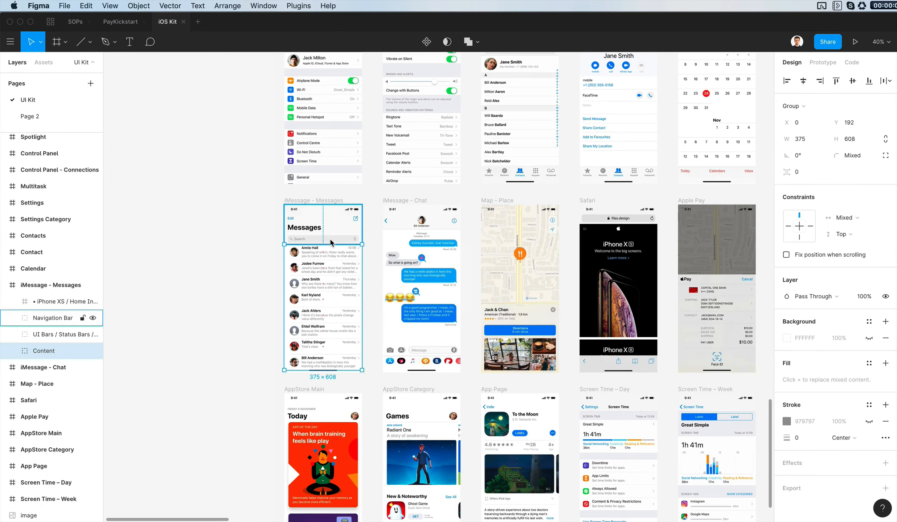
scroll(409, 327, "down", 2)
scroll(409, 323, "up", 3)
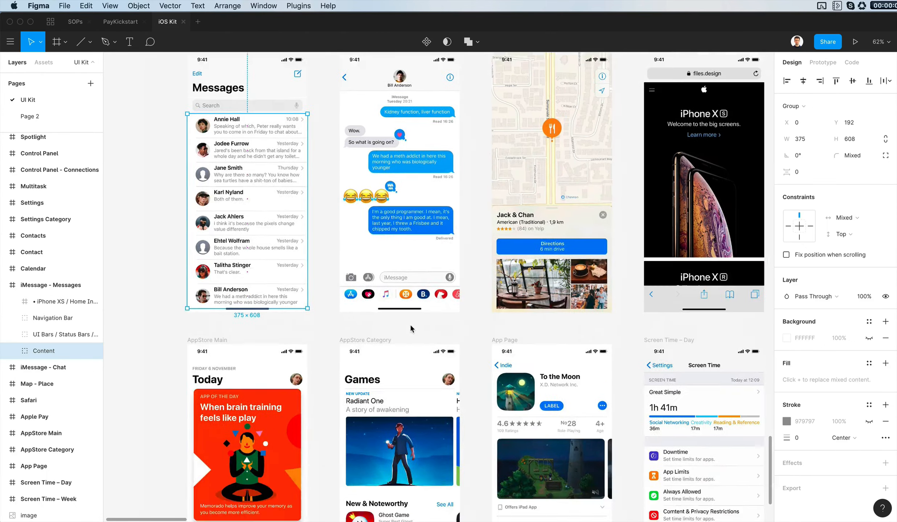
scroll(527, 149, "up", 5)
left_click(528, 149, "shift")
scroll(528, 149, "right", 5)
scroll(527, 149, "up", 3)
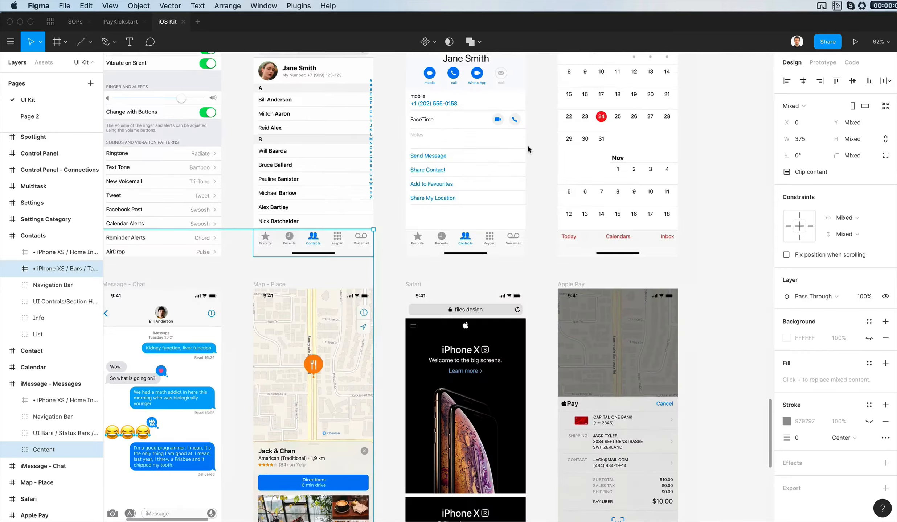
scroll(528, 149, "down", 3)
scroll(528, 149, "down", 5)
scroll(528, 148, "left", 5)
scroll(528, 149, "up", 10)
scroll(528, 149, "right", 5)
scroll(528, 148, "down", 6)
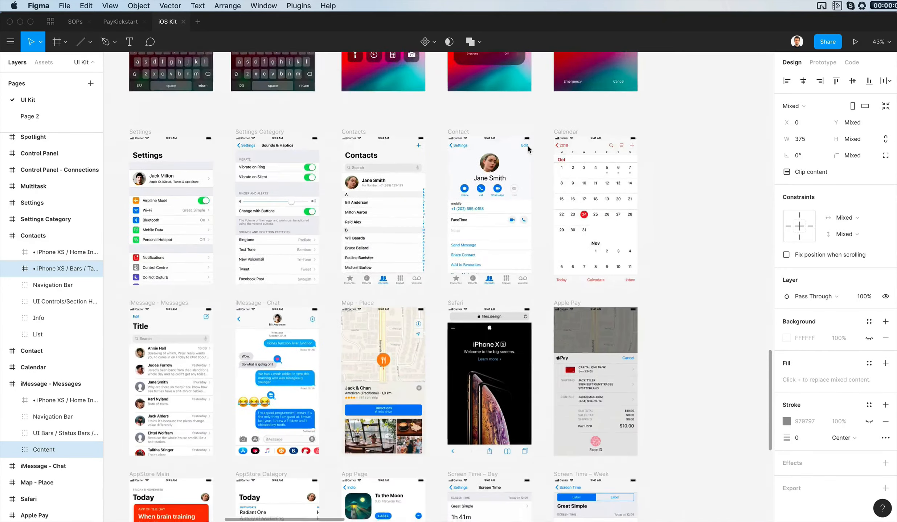
scroll(528, 149, "left", 3)
scroll(526, 145, "up", 5)
scroll(526, 144, "down", 5)
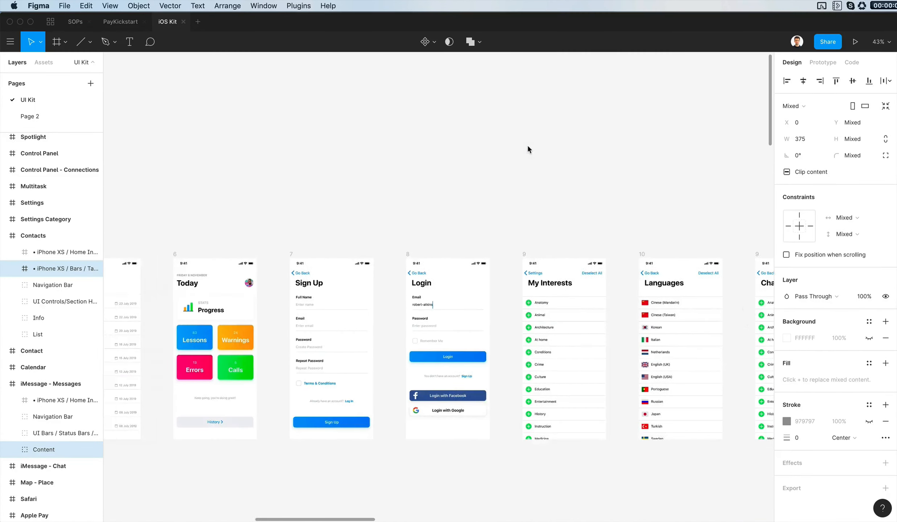
scroll(612, 306, "up", 3)
scroll(556, 292, "right", 8)
- Replace the Chat screen's old topic rows with the pasted conversation list, nudged into place
left_click_drag(374, 219, 534, 444)
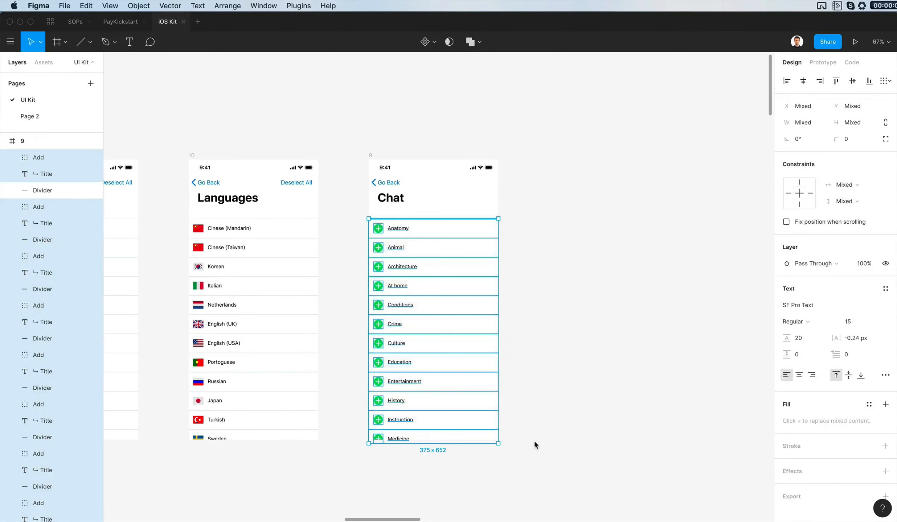
key("Delete")
key("super+v")
left_click_drag(287, 311, 461, 301)
scroll(405, 233, "up", 3)
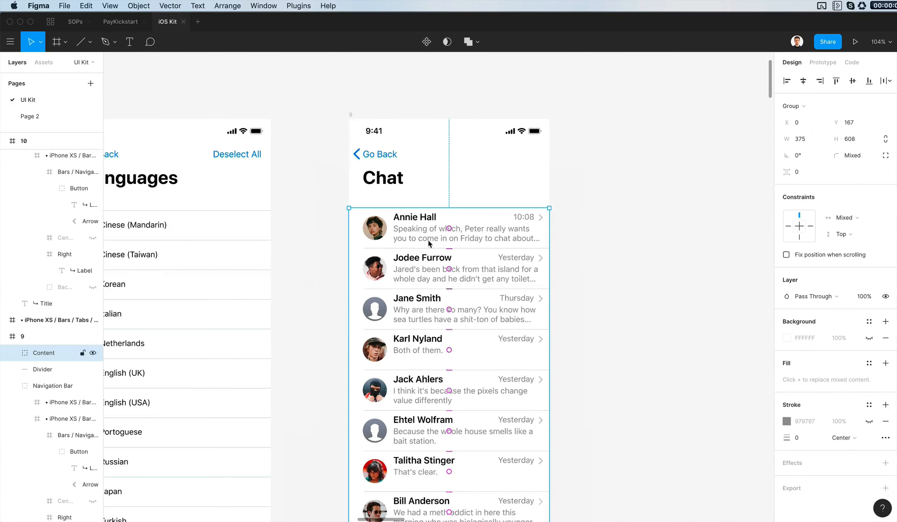
left_click_drag(428, 242, 432, 244)
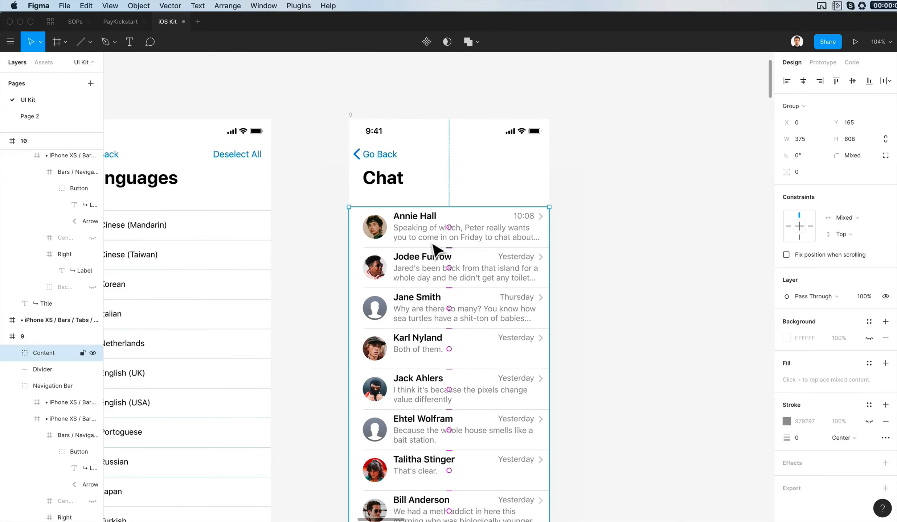
key("Down")
- Move the pasted five-item tab bar up beside the Chat screen
left_click(632, 192)
scroll(632, 192, "down", 2)
scroll(632, 192, "right", 8)
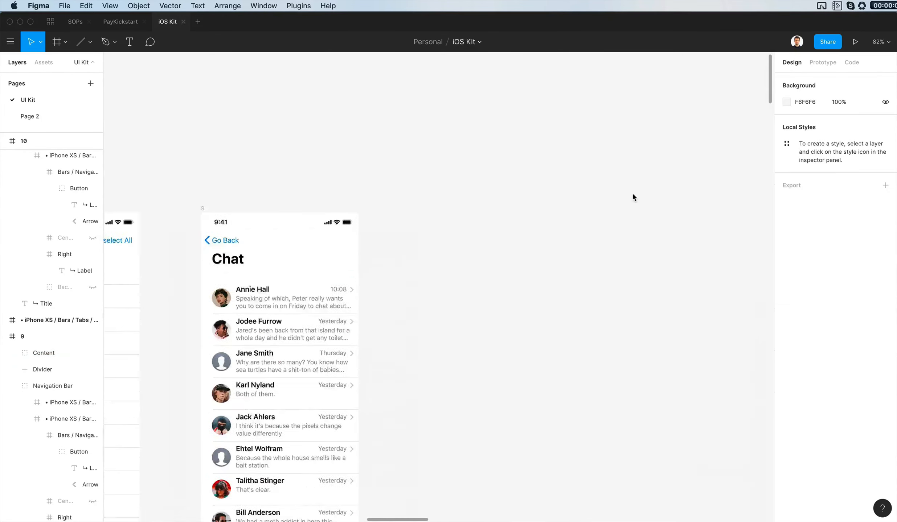
left_click_drag(706, 218, 350, 490)
- Regroup the tab bar, place it along the Chat screen's bottom, layered between #5 and #6
scroll(350, 491, "down", 5)
scroll(351, 490, "left", 8)
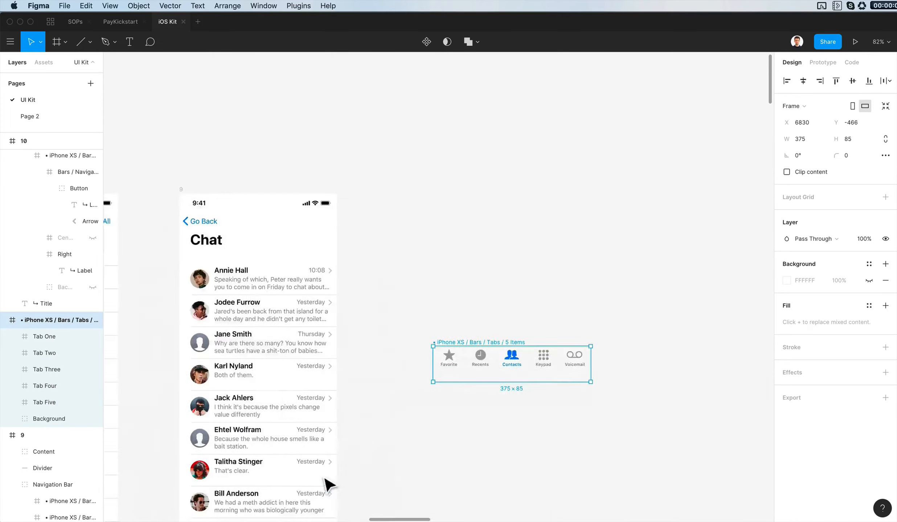
key("super+g")
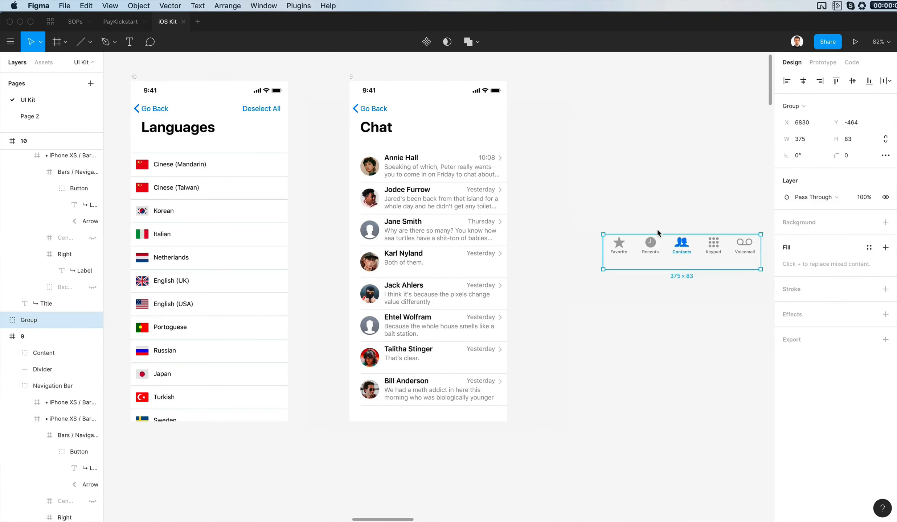
key("super+shift+g")
key("super+shift+g")
key("super+shift+g")
key("super+g")
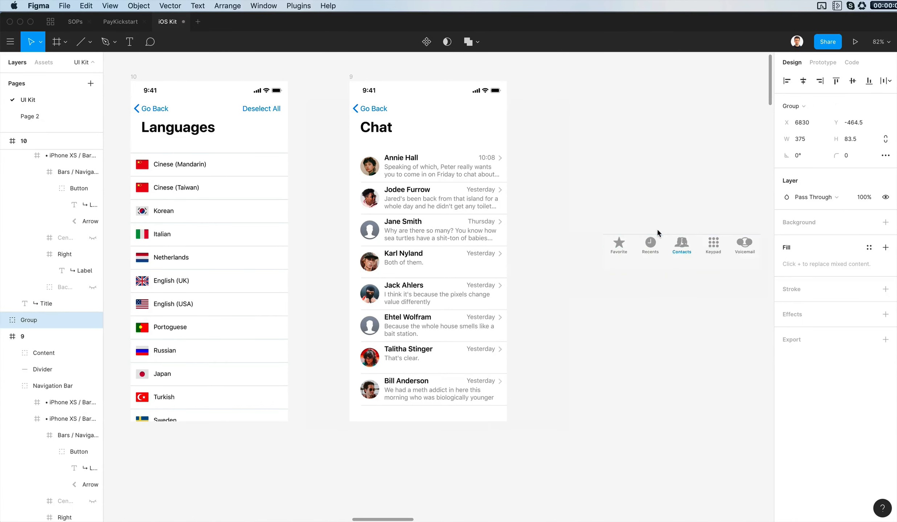
left_click_drag(715, 247, 491, 418)
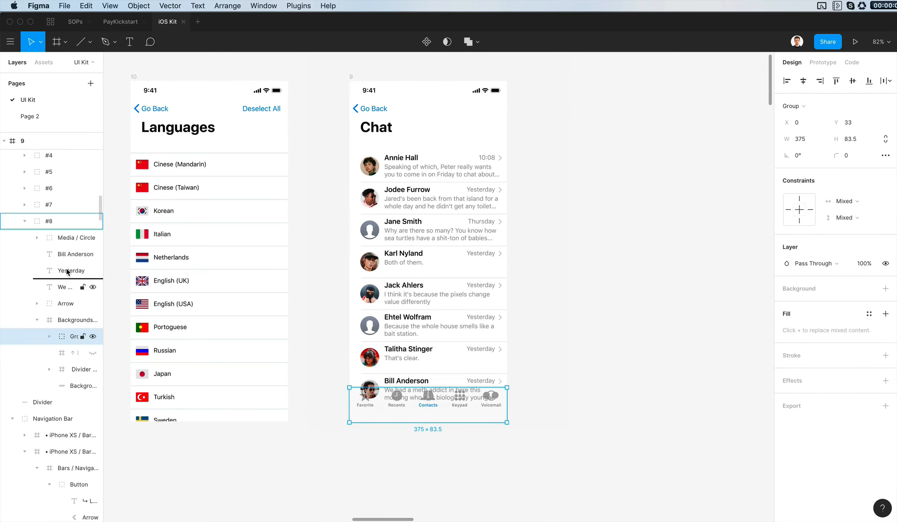
left_click_drag(66, 226, 65, 188)
- Delete the duplicate Contacts icon silhouette from the tab bar
scroll(437, 375, "up", 5)
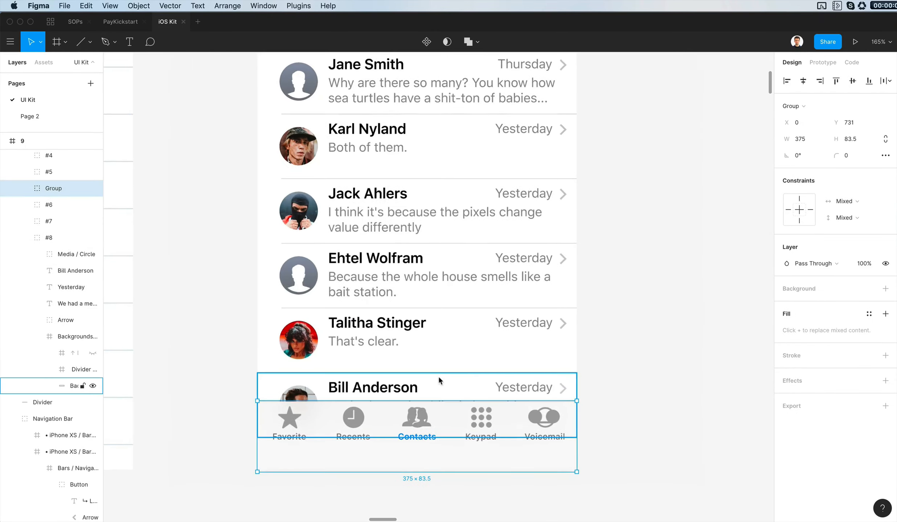
left_click(711, 354)
scroll(450, 390, "down", 2)
scroll(450, 378, "down", 1)
left_click(447, 377, "super")
key("BackSpace")
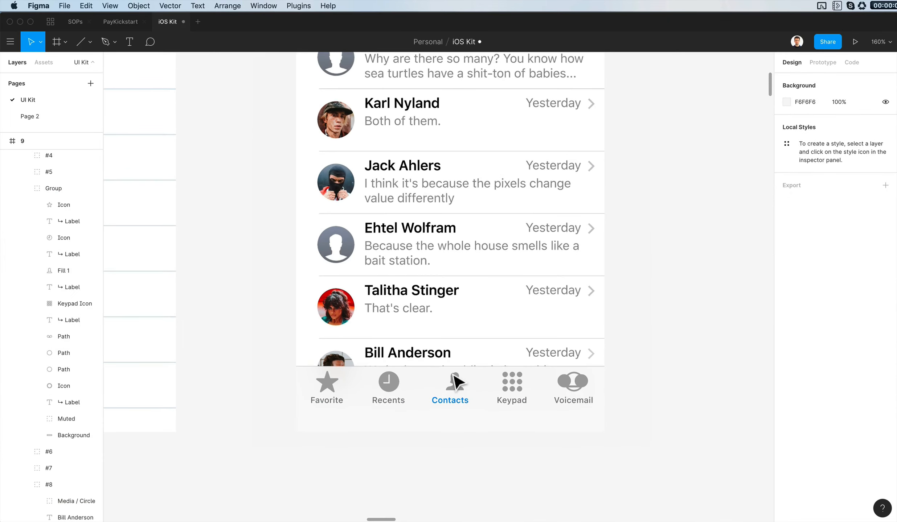
scroll(426, 397, "down", 5)
- Rename the Recents tab label to 'Connect'
scroll(557, 368, "up", 3)
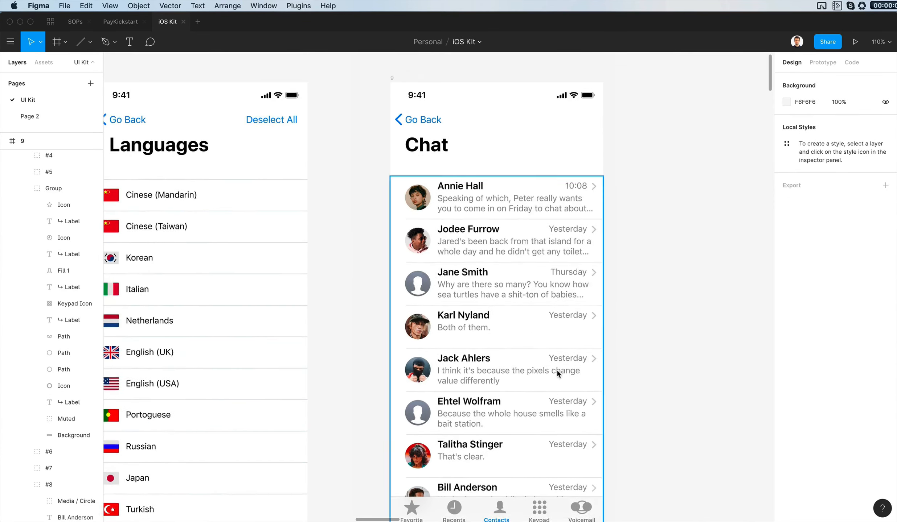
scroll(555, 369, "up", 6)
left_click(340, 379, "super")
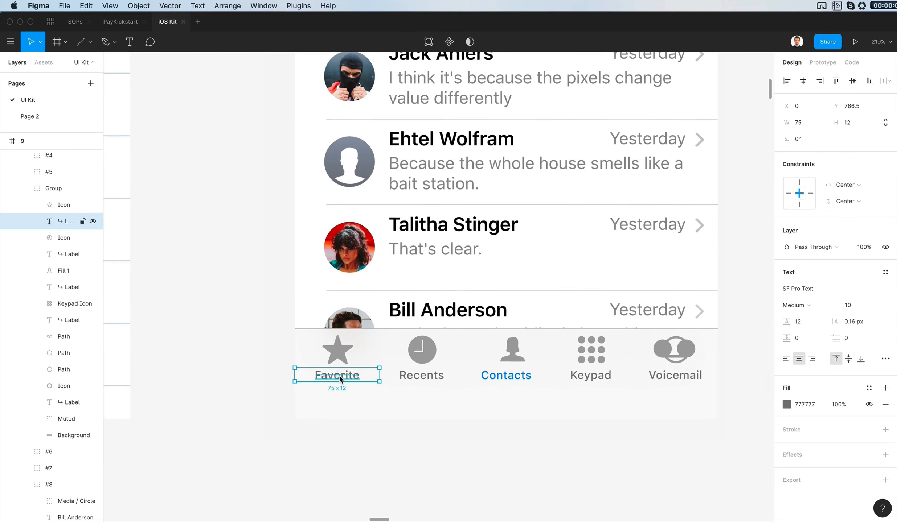
left_click(434, 377)
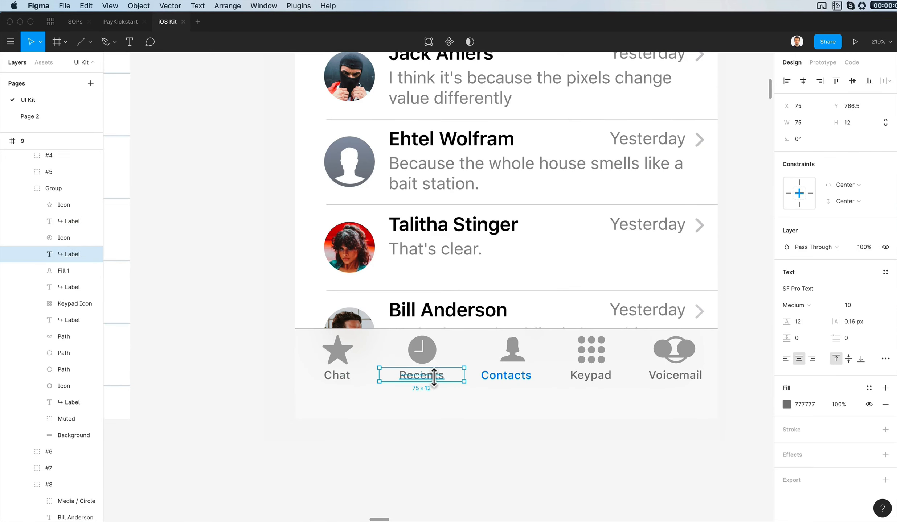
type("Connect")
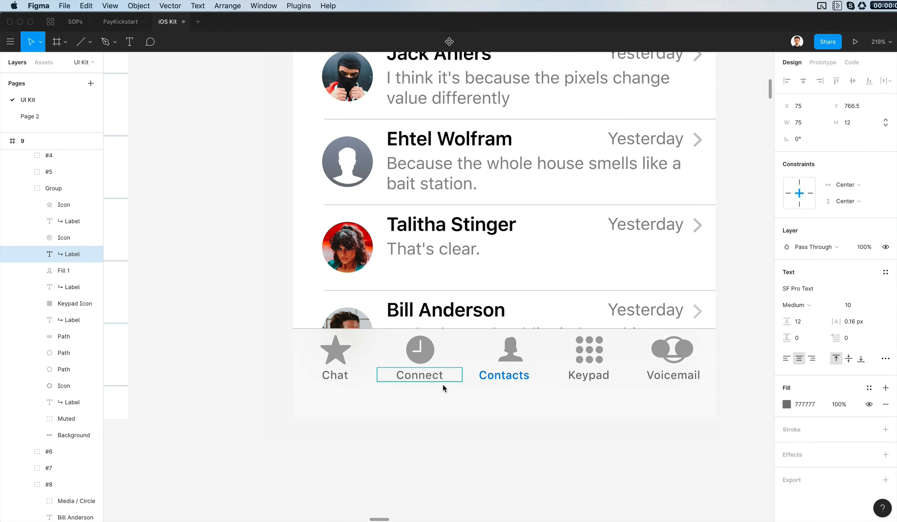
- Swap colours so Chat becomes the blue active tab and Contacts turns grey
left_click(508, 377)
scroll(508, 376, "down", 1)
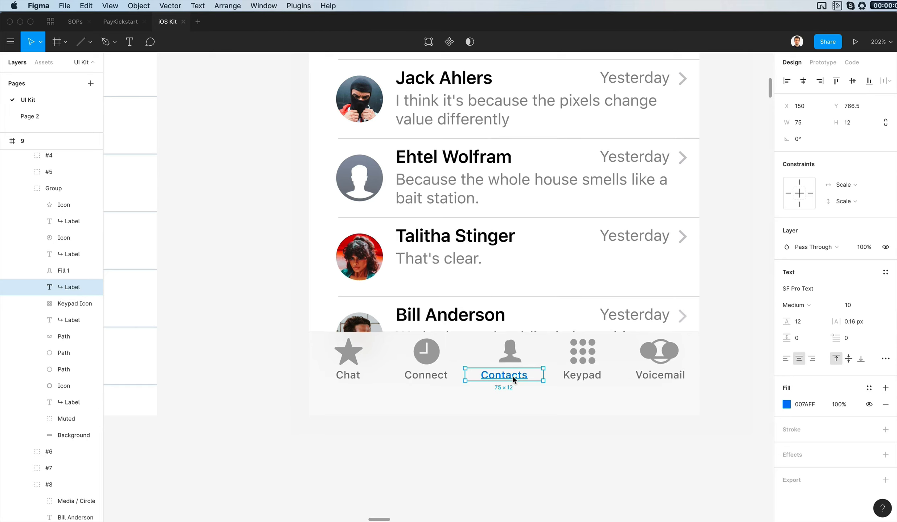
left_click(353, 378)
key("super+alt+v")
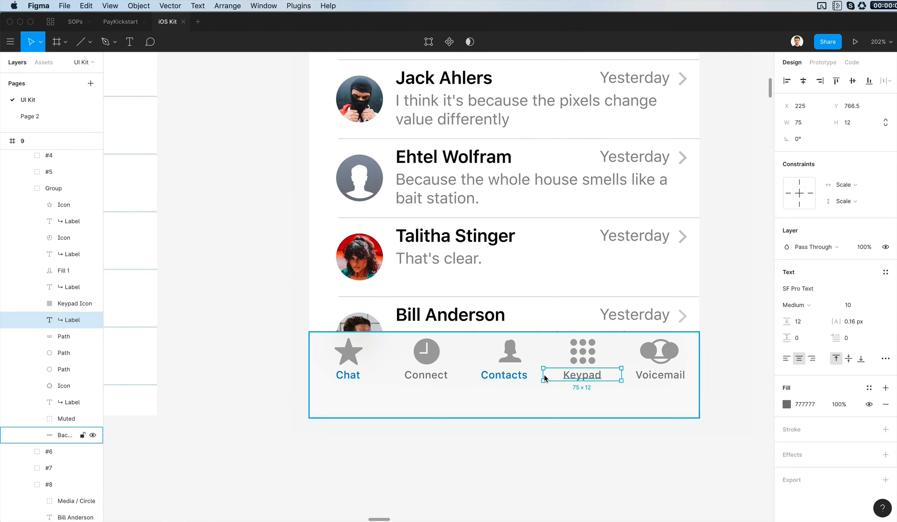
left_click(525, 377)
key("super+alt+v")
- Rename the remaining tabs to 'Search', 'Settings' and 'Profile'
scroll(526, 379, "up", 3)
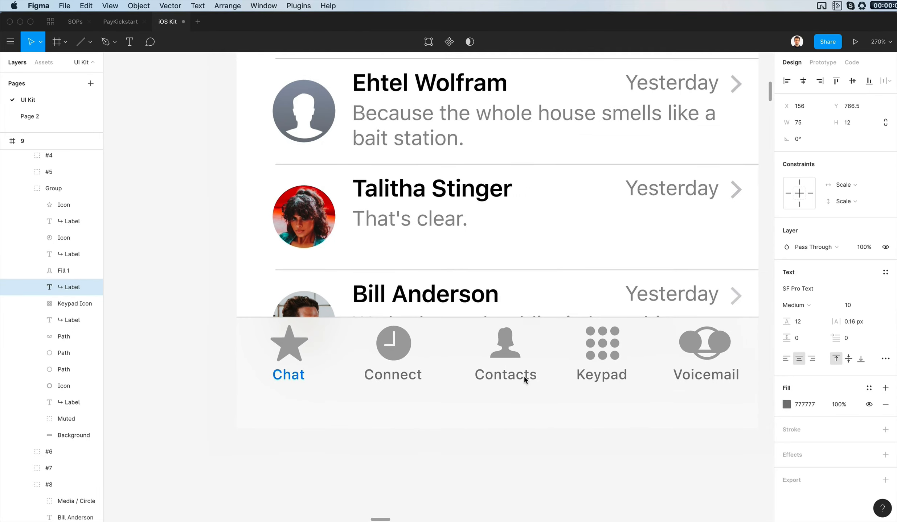
double_click(524, 376)
type("Search")
double_click(599, 377)
left_click(599, 376)
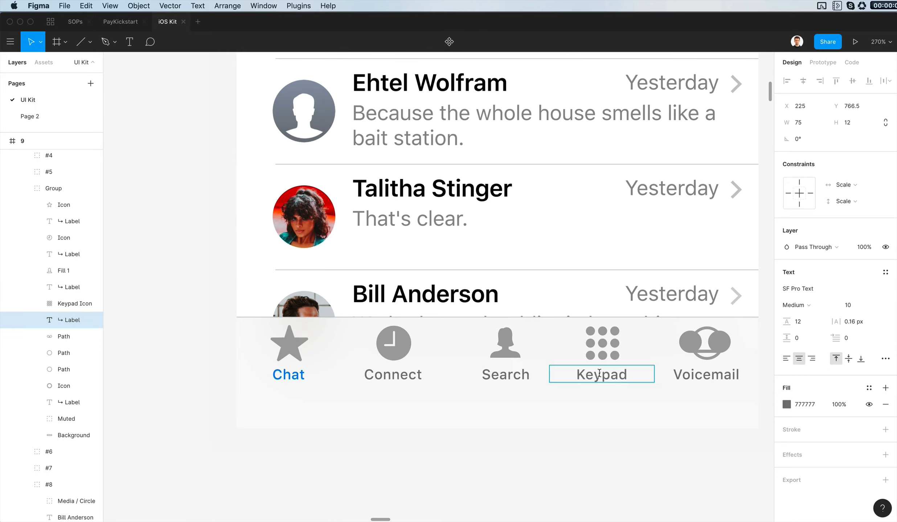
double_click(693, 380)
type("Settings")
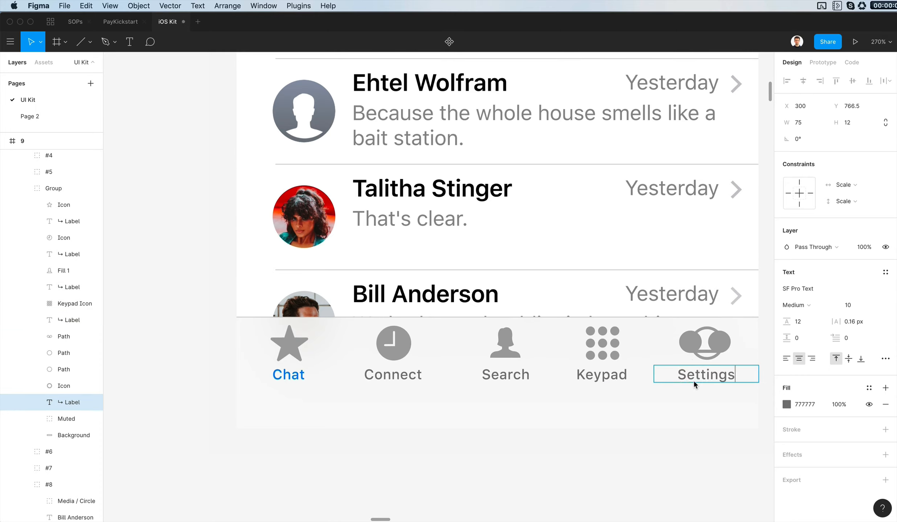
key("Escape")
double_click(604, 376)
type("Profile")
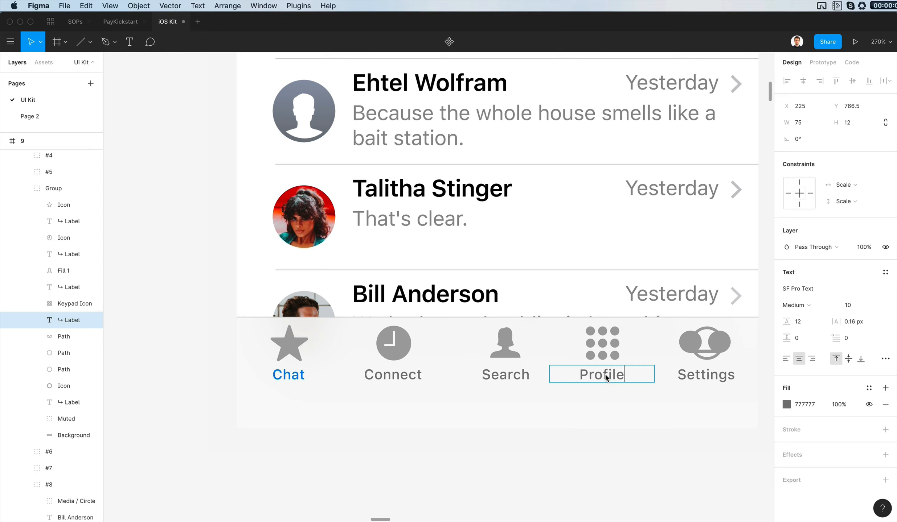
key("Escape")
key("super+space")
- Launch Nucleo and drag a 'user' person icon into the Figma design
type("nuc")
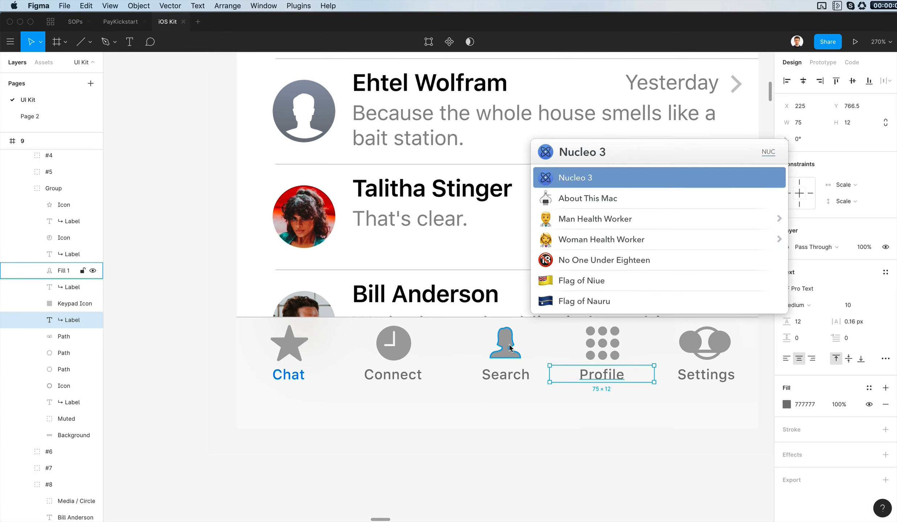
key("Return")
type("user")
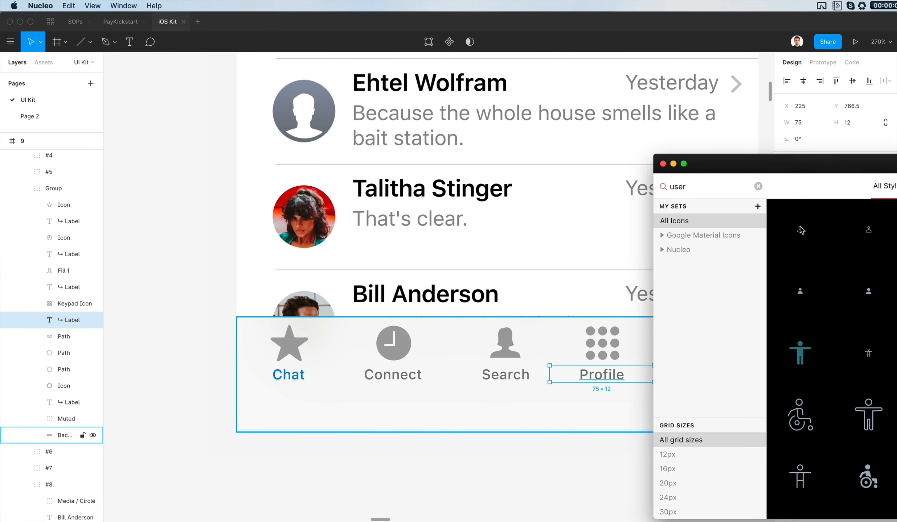
left_click_drag(869, 300, 600, 454)
- Add a magnifier icon ('search') and a podcast icon ('connec') below the Chat screen
double_click(679, 188)
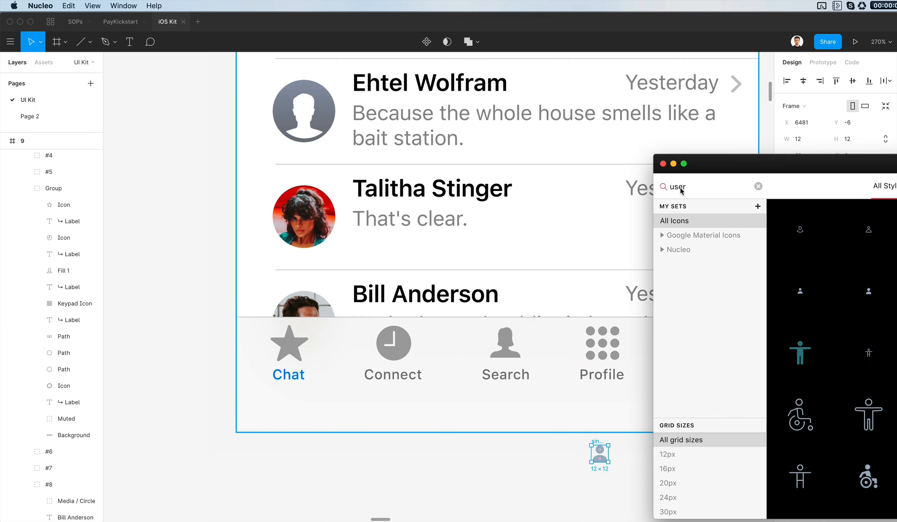
type("search")
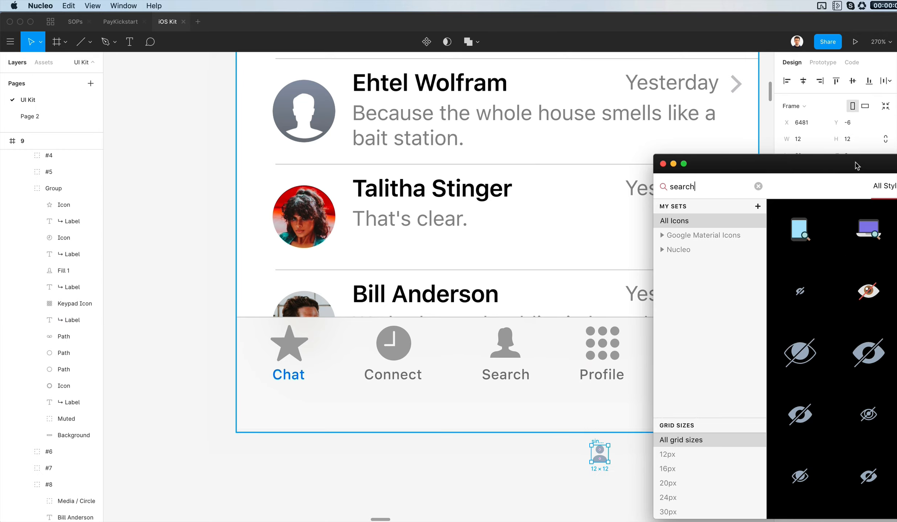
left_click_drag(856, 166, 589, 114)
scroll(651, 240, "down", 10)
scroll(652, 239, "up", 3)
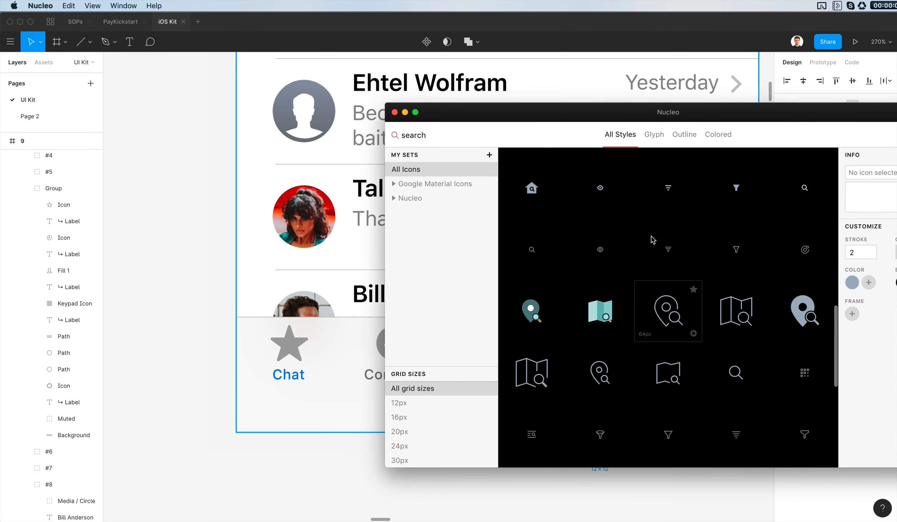
left_click_drag(531, 250, 483, 488)
left_click_drag(505, 140, 616, 150)
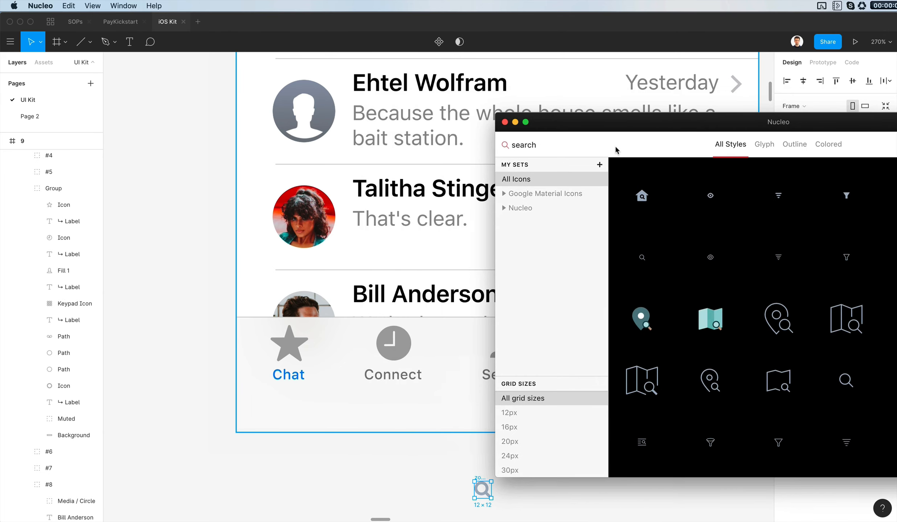
type("connec")
scroll(838, 225, "down", 3)
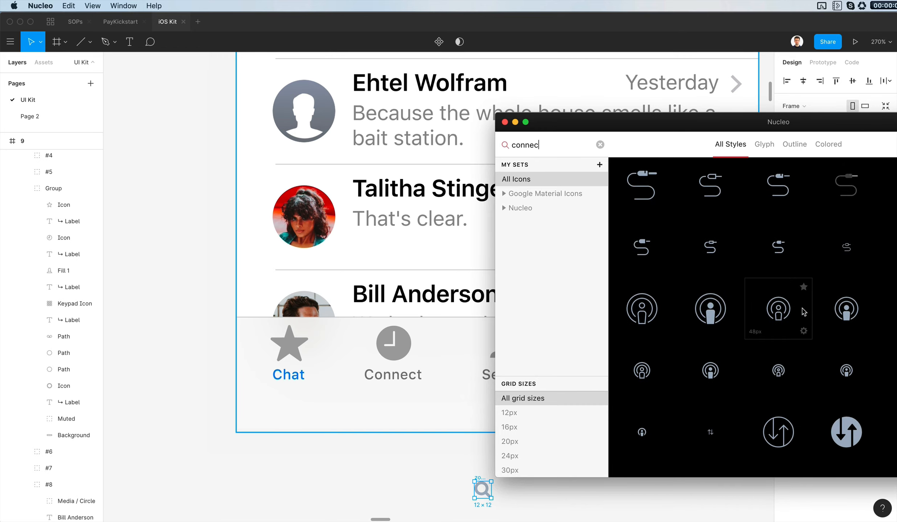
left_click_drag(848, 313, 399, 486)
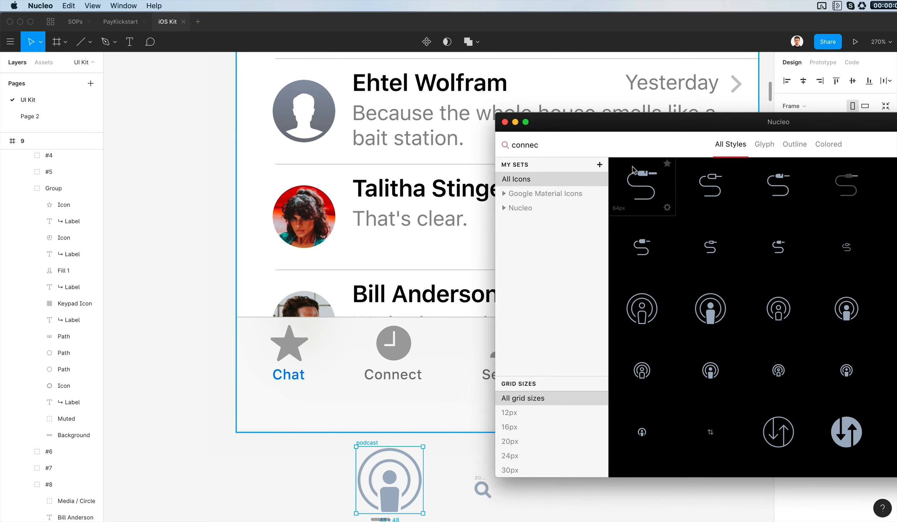
- Search 'setting' and place the gear icon below the tab bar with the others
type("chat")
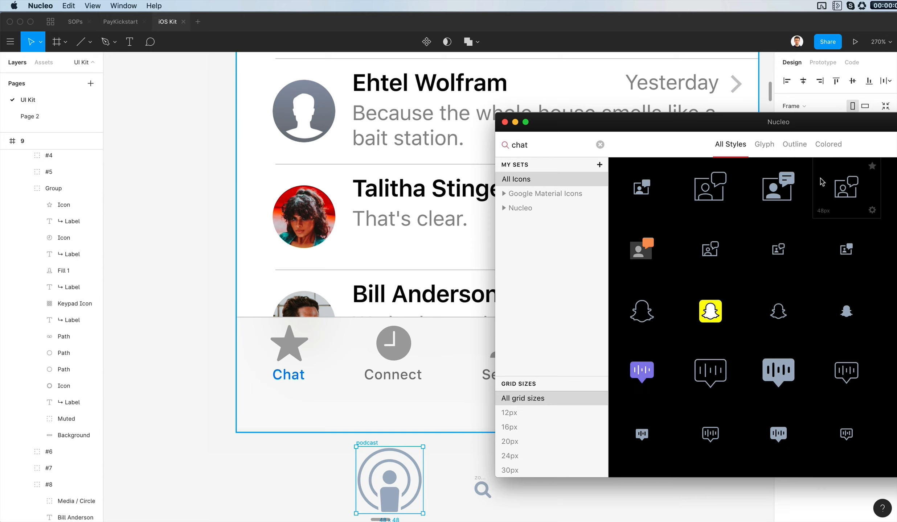
scroll(792, 369, "down", 2)
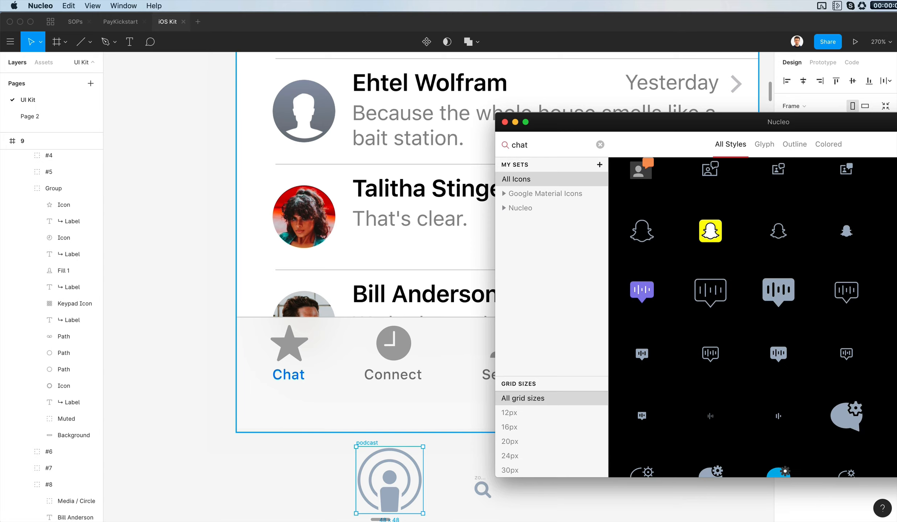
scroll(743, 315, "down", 8)
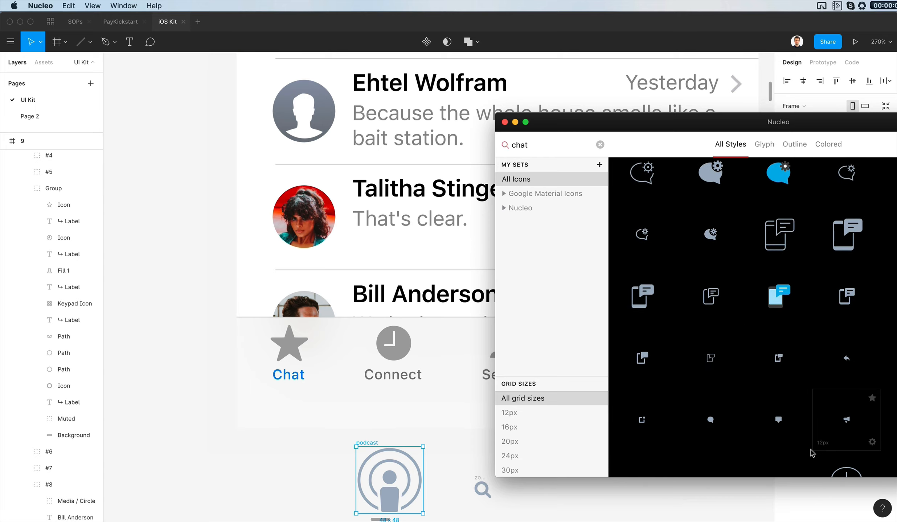
scroll(315, 450, "right", 10)
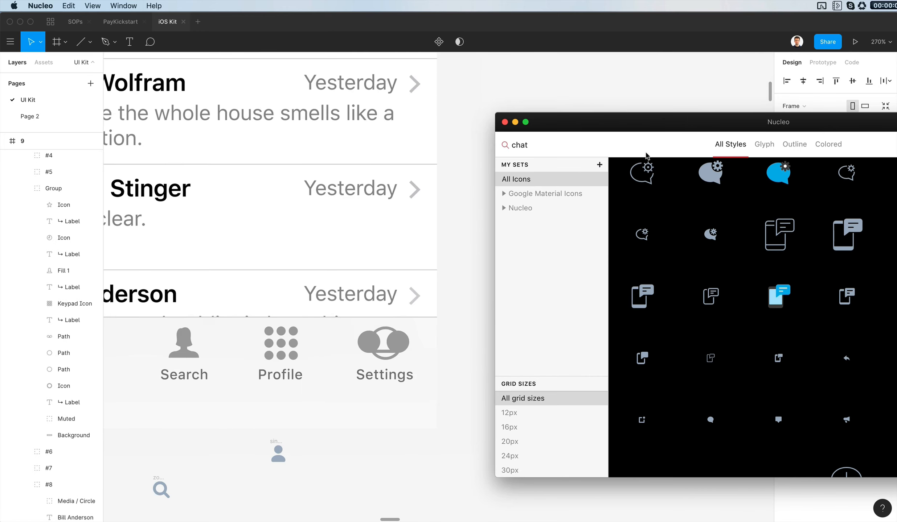
type("setting")
scroll(780, 236, "down", 3)
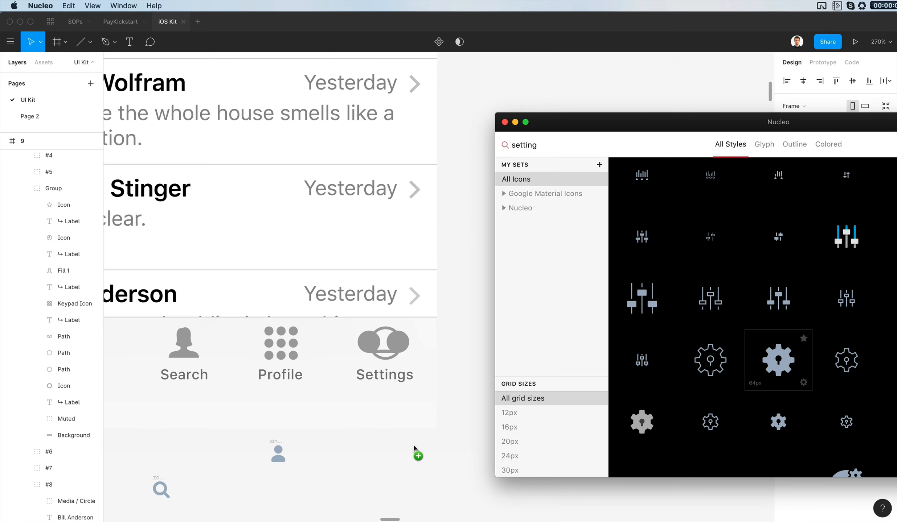
left_click_drag(413, 445, 413, 433)
left_click(439, 403)
left_click_drag(438, 402, 390, 454)
- Select the five icons below the tab bar and set their width to 24
scroll(391, 457, "left", 4)
scroll(392, 458, "down", 2)
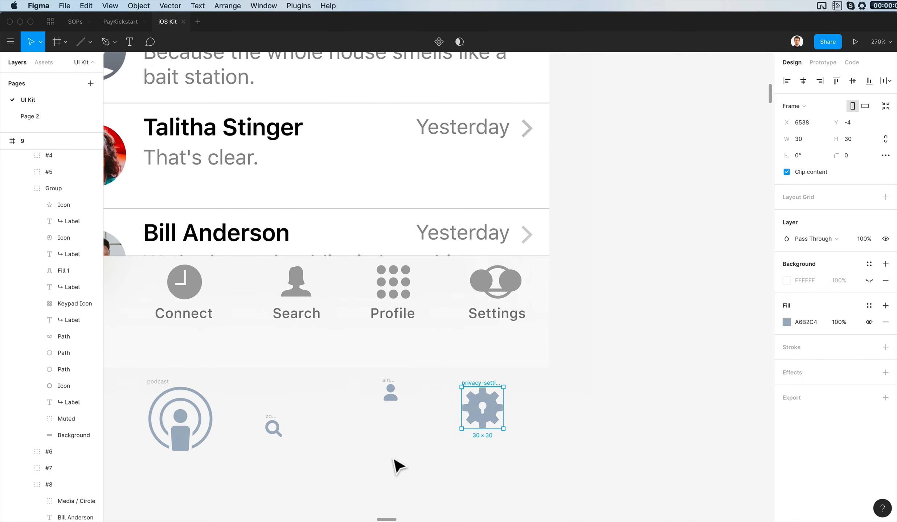
left_click(407, 289, "super")
left_click_drag(567, 441, 168, 381)
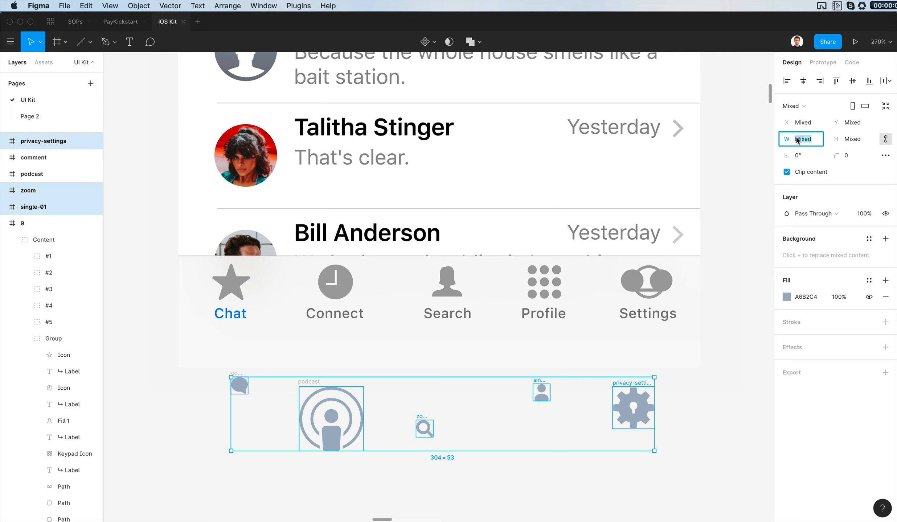
key("shift+super+g")
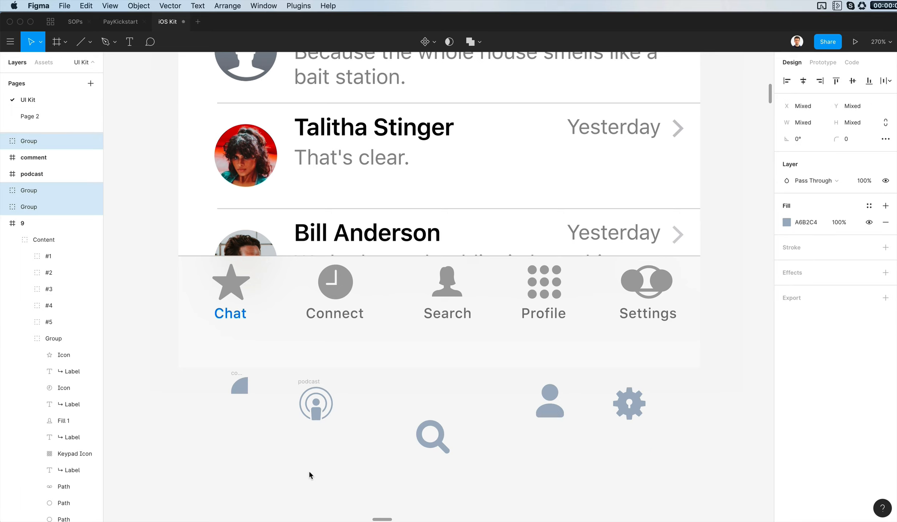
key("super+z")
key("super+z")
left_click(199, 370)
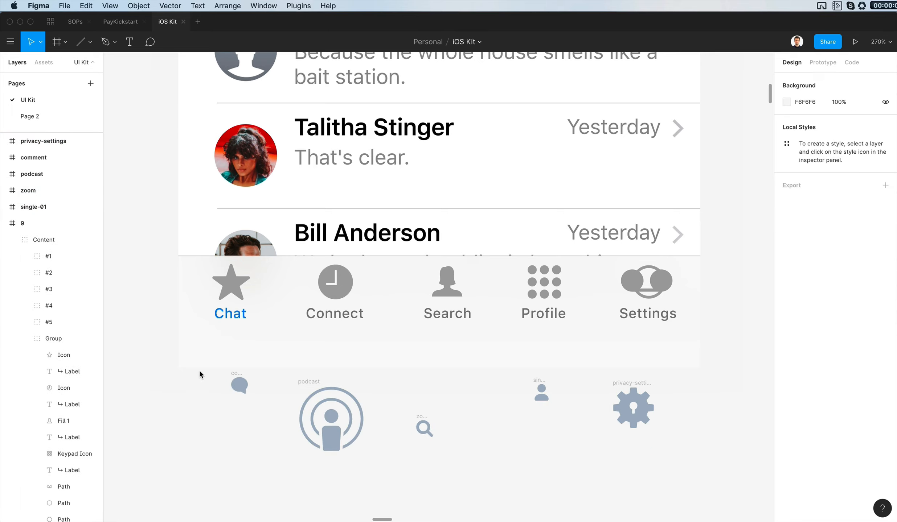
left_click_drag(199, 371, 736, 485)
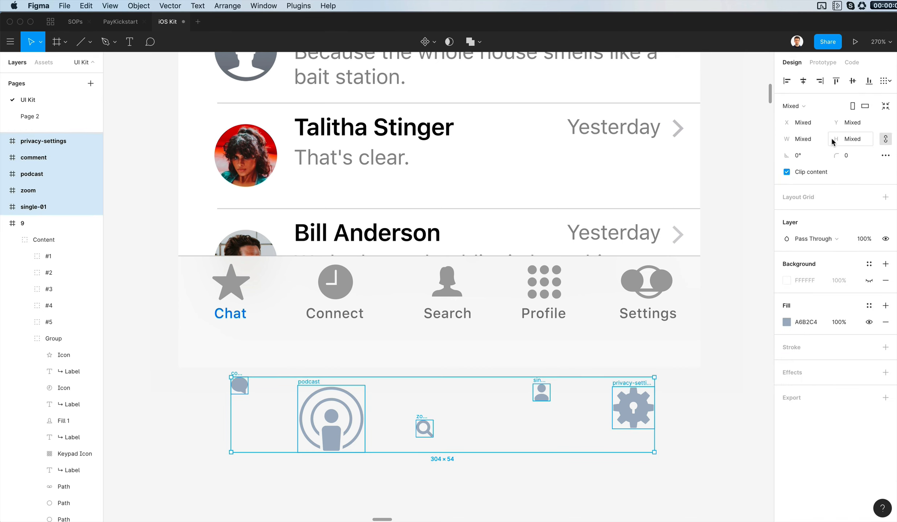
left_click(800, 141)
type("24")
key("Return")
- Align the icons in one row, shifting the row left and the gear right
left_click(857, 85)
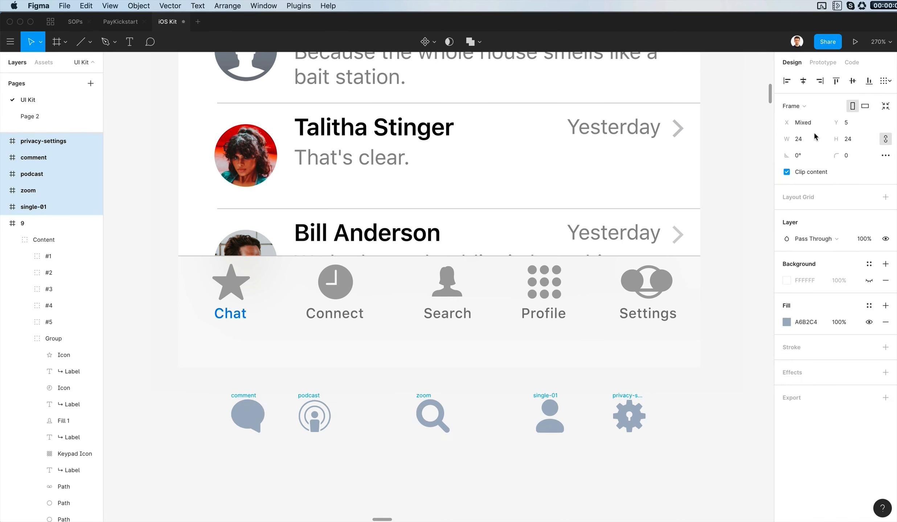
left_click_drag(255, 428, 241, 428)
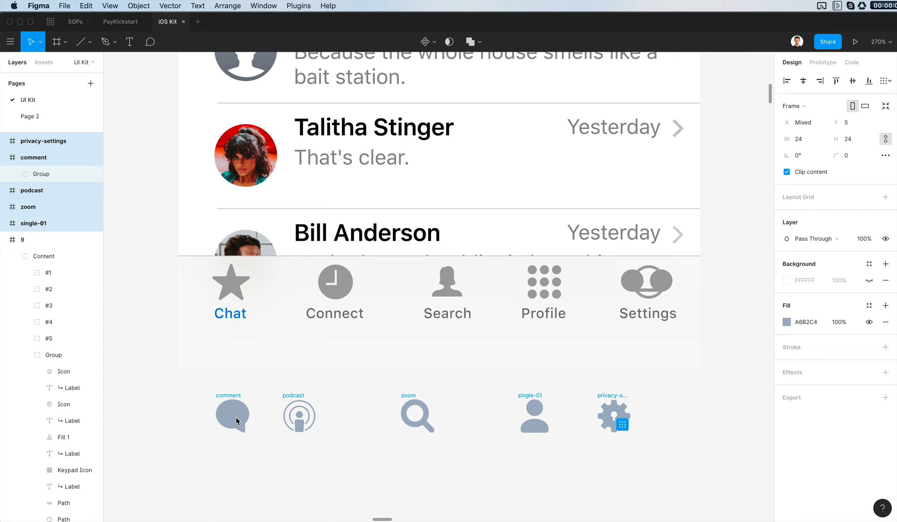
left_click_drag(674, 448, 597, 386)
left_click_drag(614, 424, 644, 424)
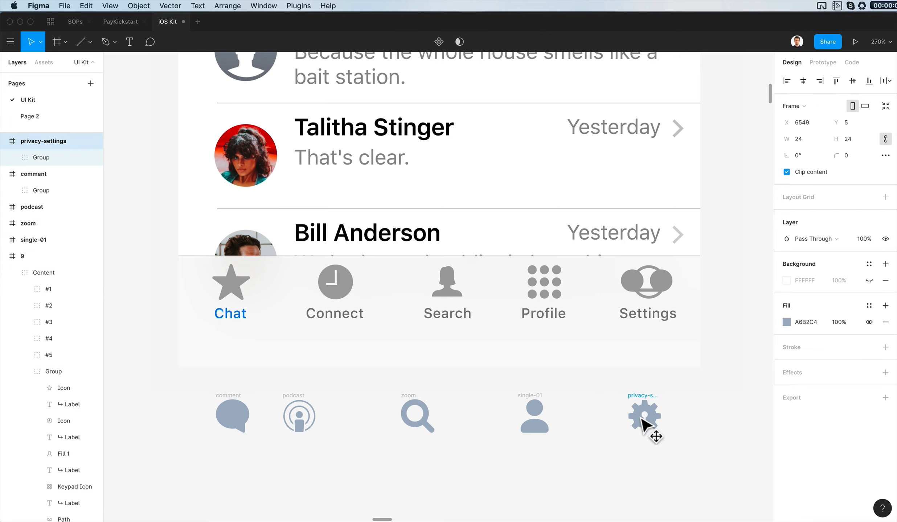
- Distribute the five icons with even horizontal spacing and enlarge them to about 28 px
left_click_drag(691, 459, 212, 381)
left_click(888, 81)
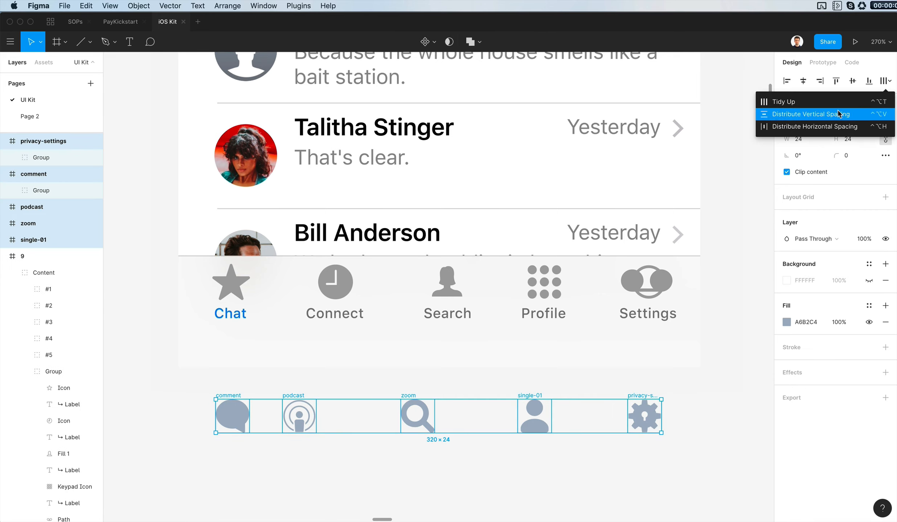
left_click(836, 116)
left_click(862, 143)
key("Up")
key("Up")
key("Up")
key("Up")
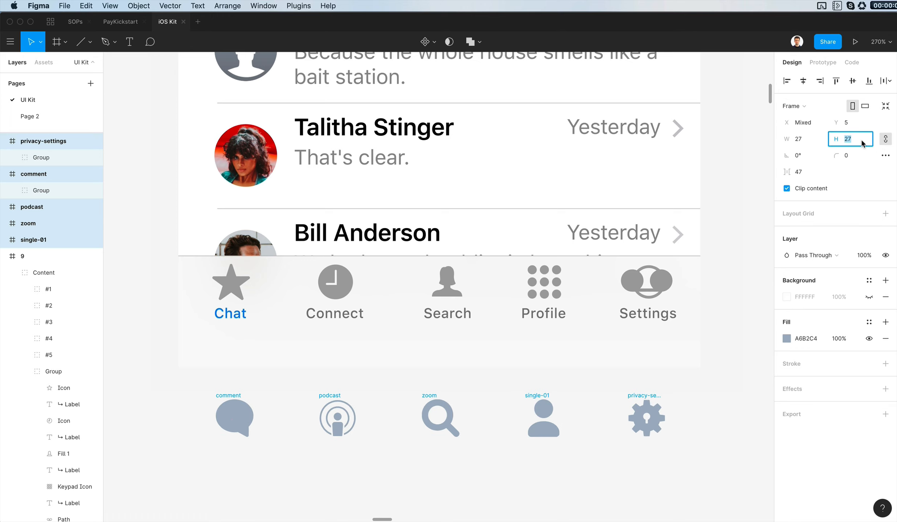
left_click(693, 429)
scroll(617, 425, "left", 3)
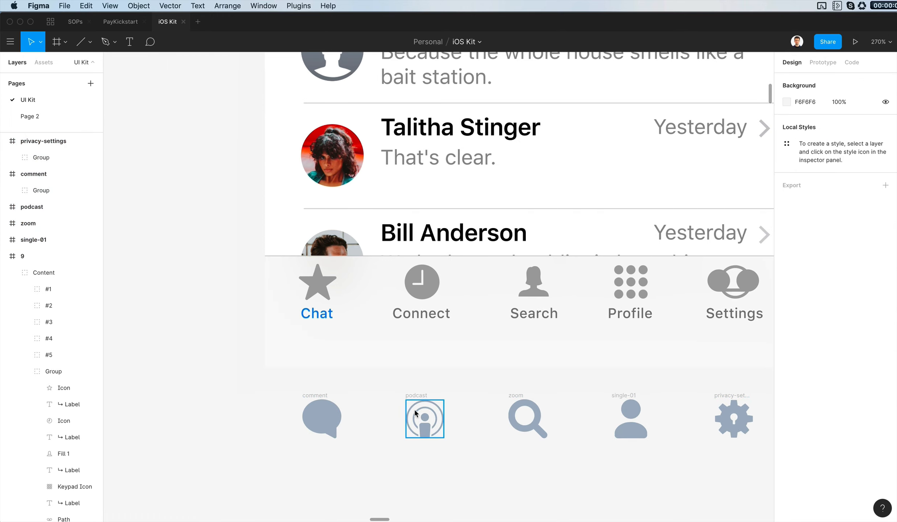
left_click_drag(260, 379, 740, 470)
scroll(719, 459, "left", 3)
- Delete the tab bar's old star, clock, person, keypad and settings icons
left_click(497, 470)
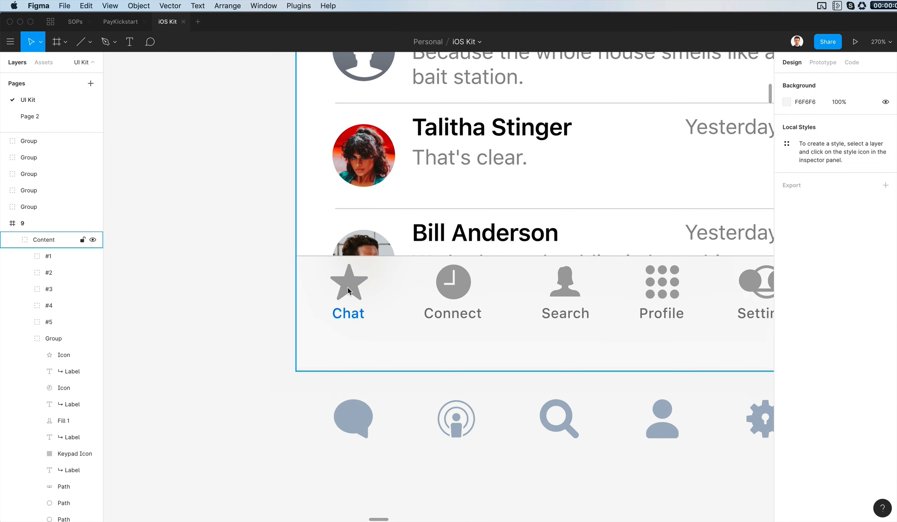
double_click(349, 290)
scroll(540, 282, "right", 3)
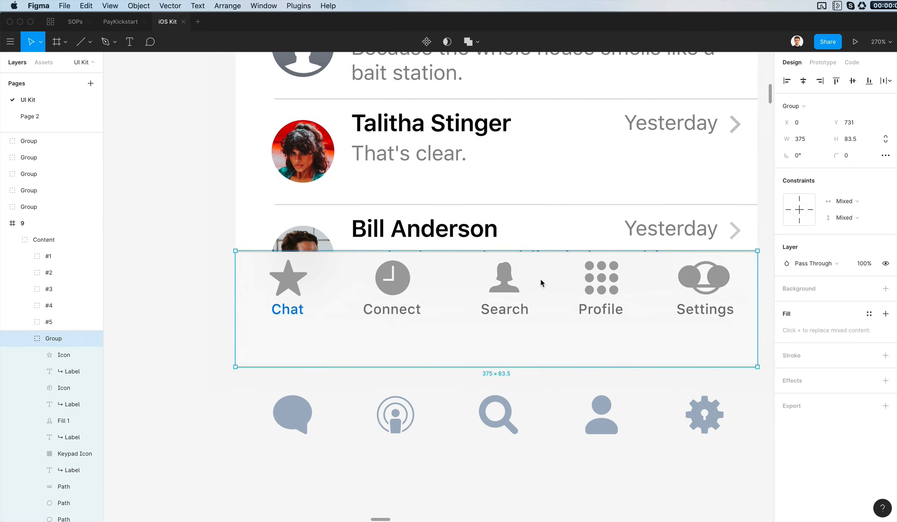
scroll(482, 312, "up", 2)
left_click_drag(214, 289, 647, 312)
left_click(341, 305)
left_click(294, 305)
left_click(408, 306, "shift")
left_click(512, 304, "shift")
left_click(608, 304, "shift")
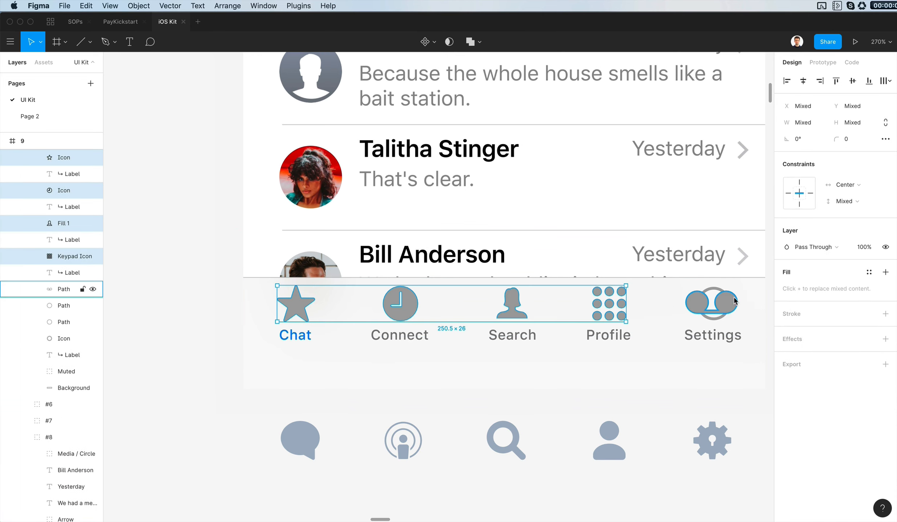
left_click(717, 303, "shift")
left_click(716, 320, "shift")
key("Delete")
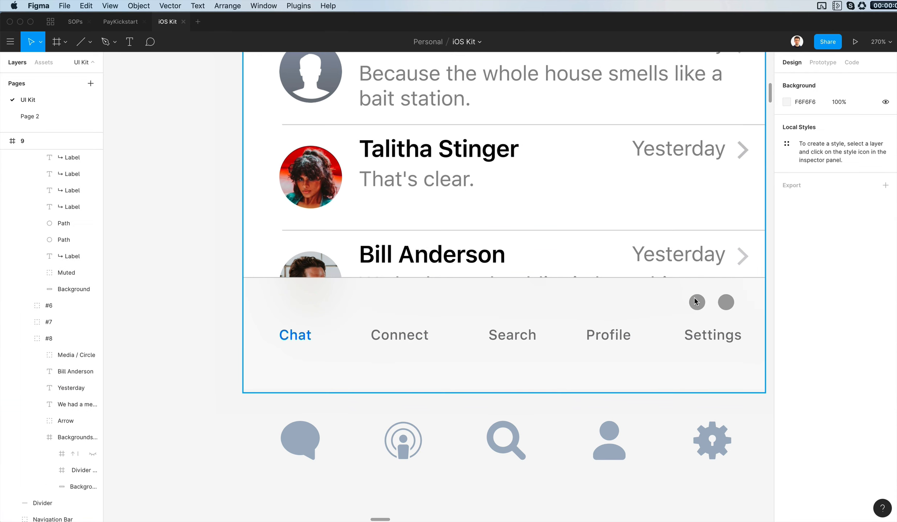
- Delete the two leftover grey settings circles from the tab bar
left_click(694, 301)
left_click(725, 302, "shift")
key("Delete")
- Move the five new icons into the tab bar and scale them proportionally to fit
left_click_drag(272, 408, 787, 481)
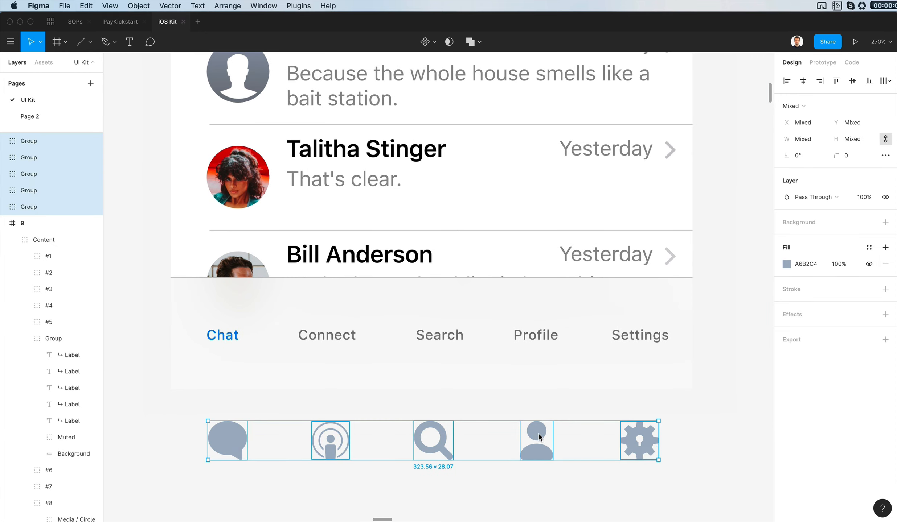
left_click_drag(539, 437, 555, 316)
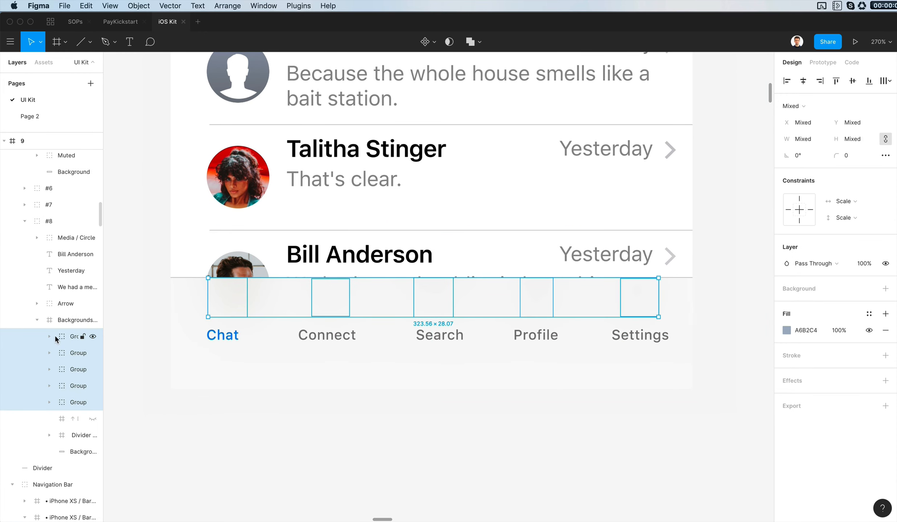
left_click_drag(46, 199, 46, 199)
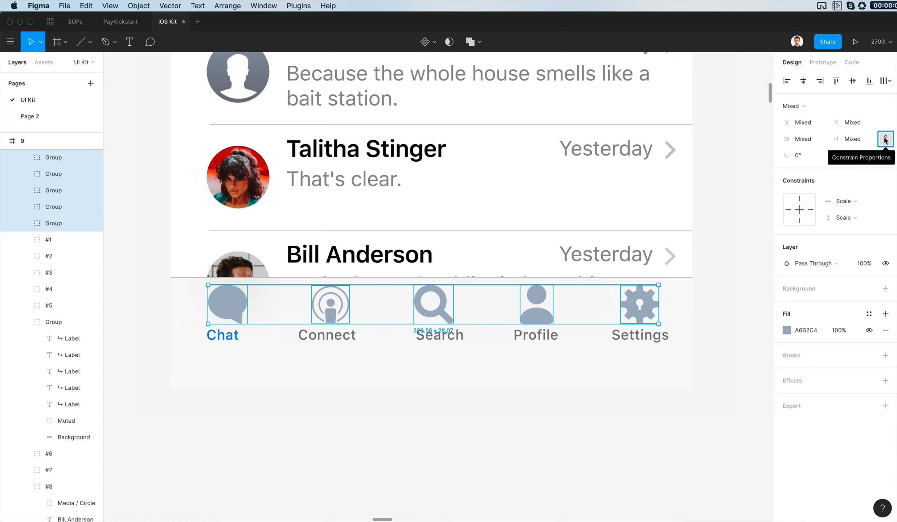
left_click(865, 140)
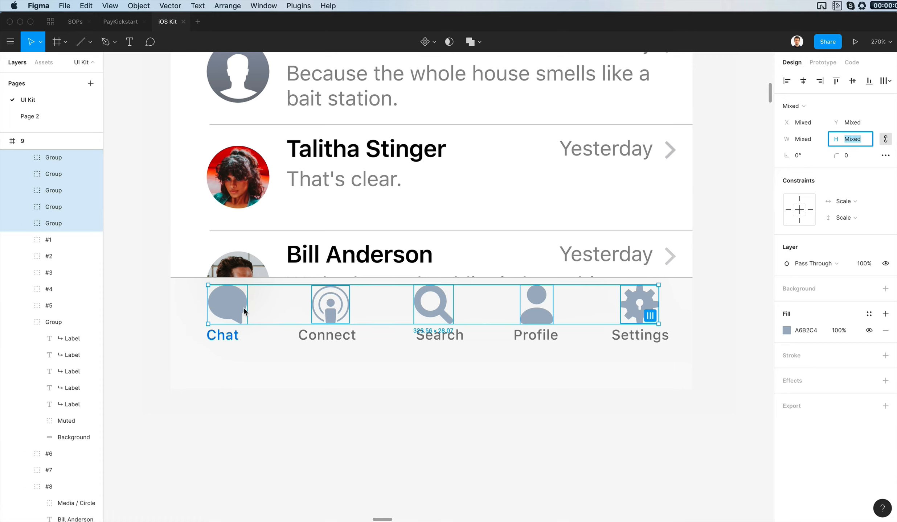
type("k")
left_click_drag(657, 302, 594, 306)
key("Up")
key("shift+Right")
key("shift+Right")
key("shift+Left")
key("shift+Left")
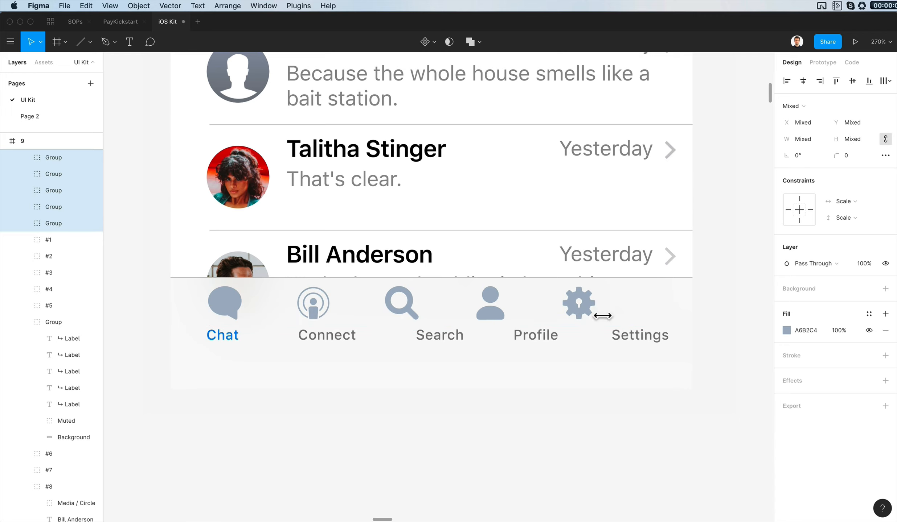
key("Left")
left_click(394, 445)
- Align the gear, search and connect icons above their Settings, Search and Connect labels
left_click(580, 296, "super")
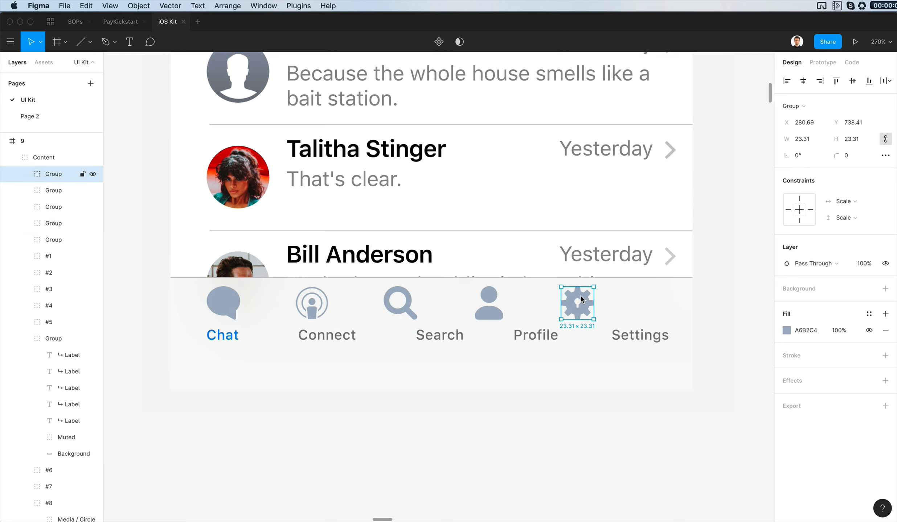
left_click_drag(580, 296, 649, 299)
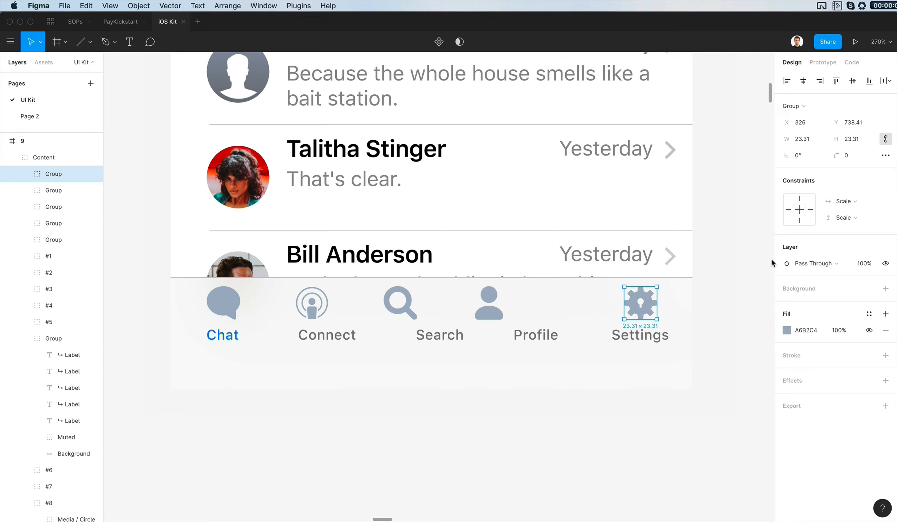
left_click(536, 300)
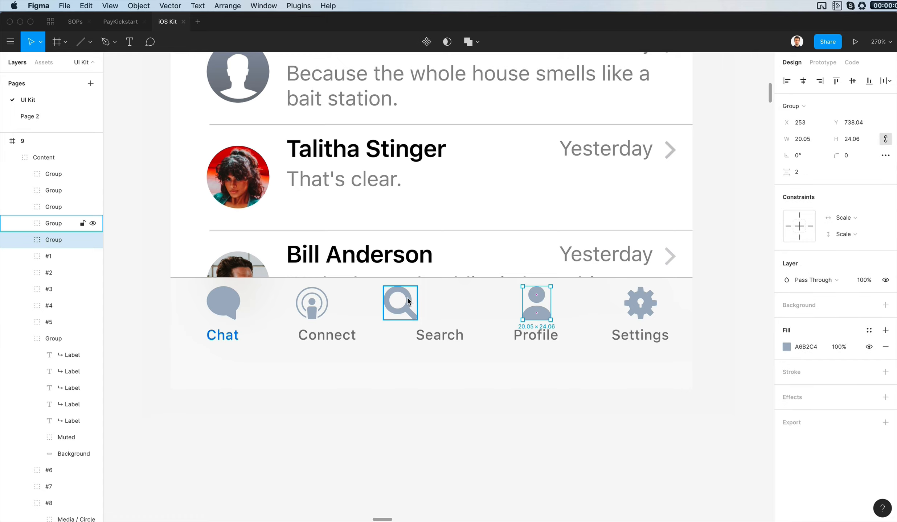
left_click_drag(407, 298, 446, 303)
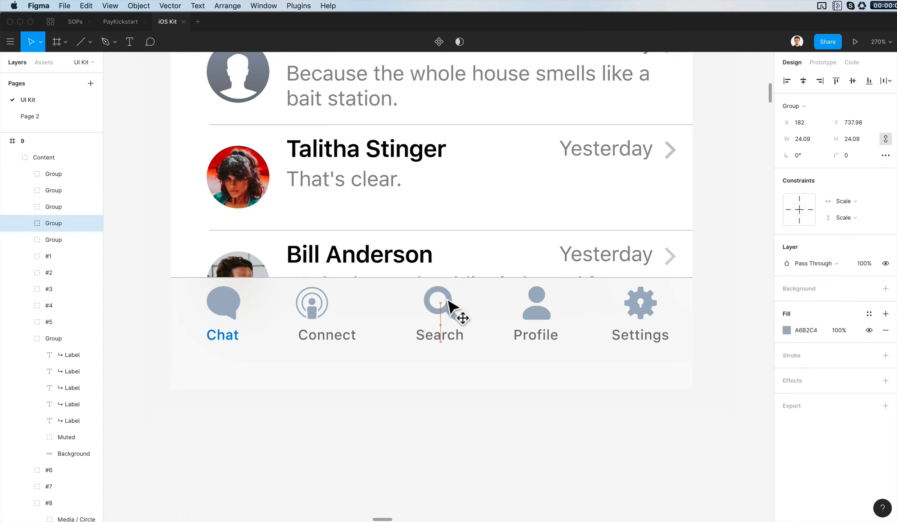
left_click_drag(322, 301, 338, 301)
left_click(438, 447)
- Search Nucleo for 'url' and drop the linked-squares icon below the Chat screen
key("super+Tab")
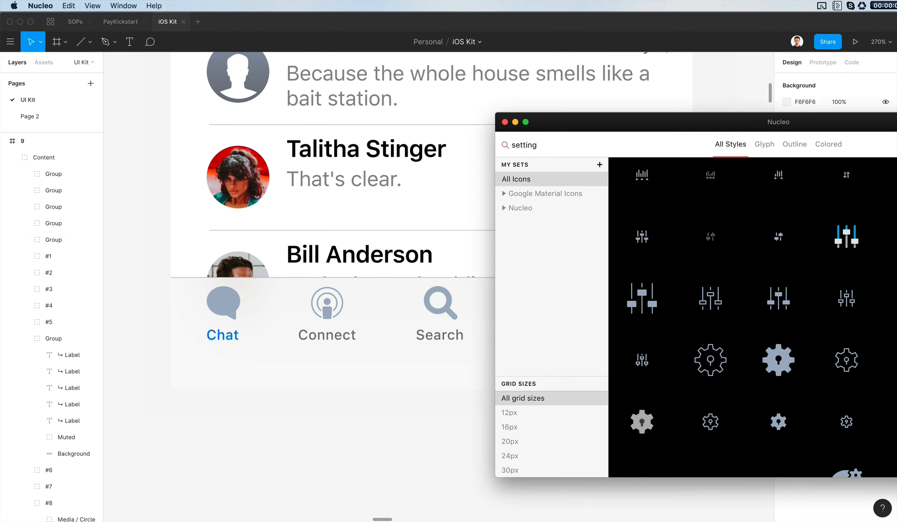
double_click(559, 146)
type("url")
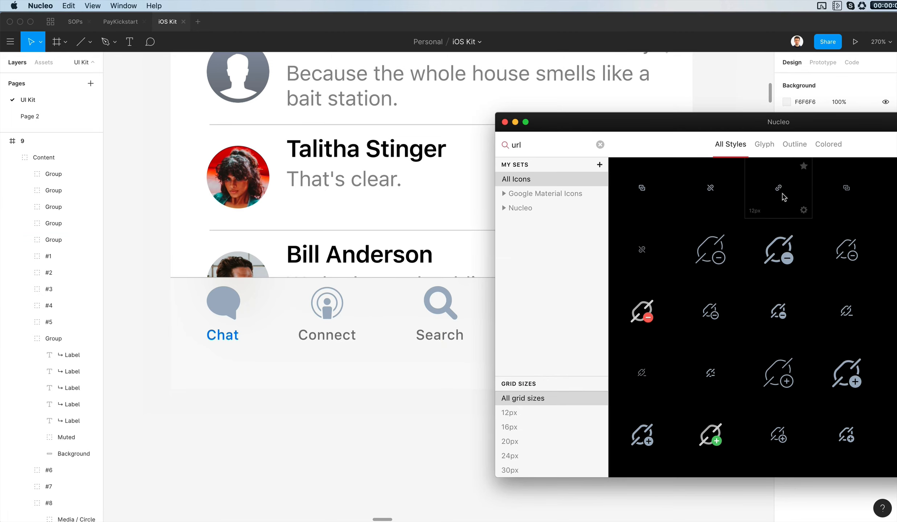
left_click_drag(635, 198, 327, 428)
left_click(347, 413)
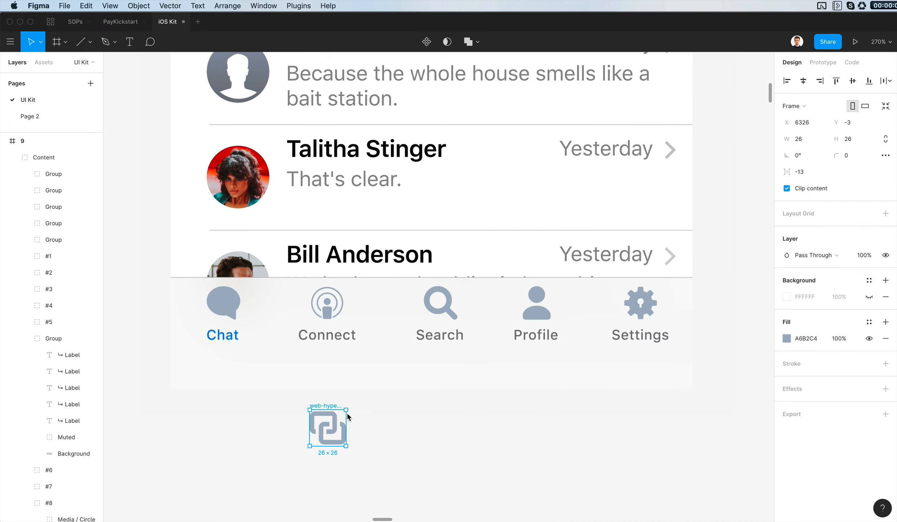
- Delete the old Connect icon and paste the link shape into the tab bar
left_click(328, 304)
key("Delete")
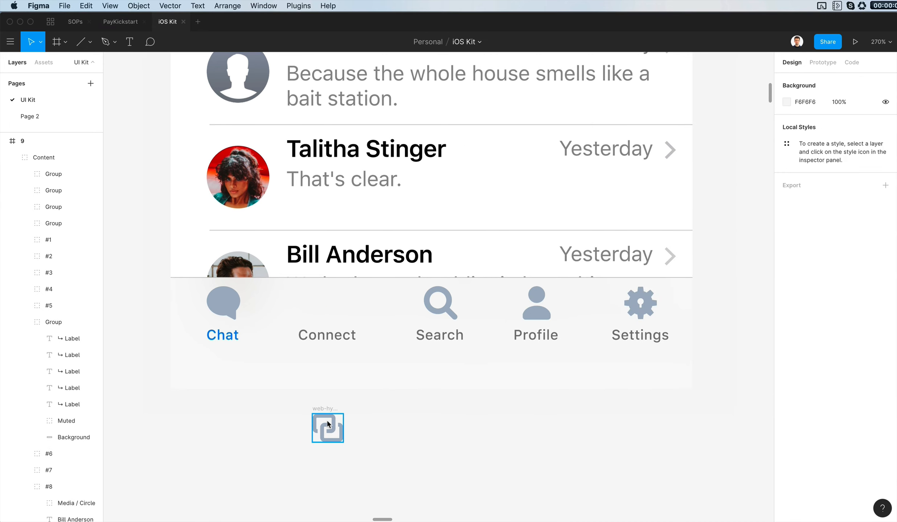
left_click(327, 424)
key("super+x")
left_click(330, 417)
key("Delete")
left_click(226, 304, "super")
key("super+v")
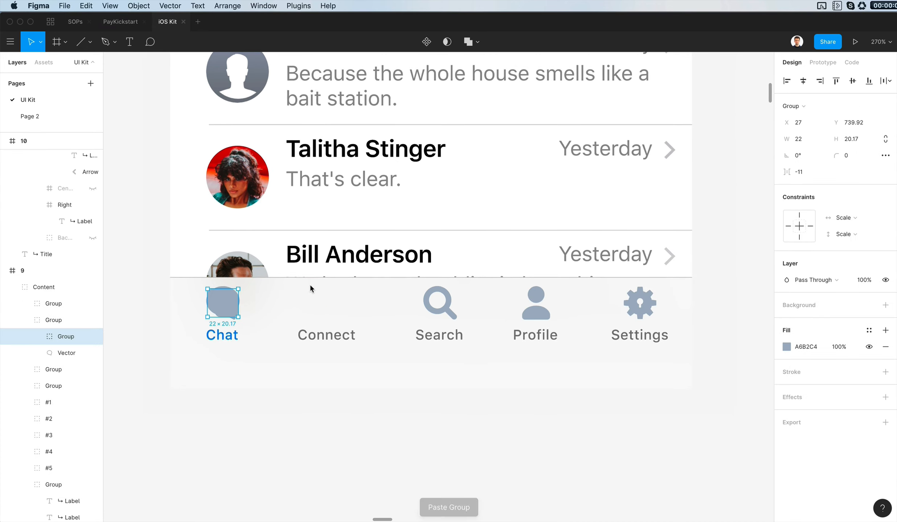
- Lock the link icon's proportions, set height 23.17 and centre it above the Connect label
scroll(409, 466, "down", 1)
scroll(420, 473, "down", 2)
key("shift+Down")
key("shift+Right")
key("shift+Right")
key("shift+Right")
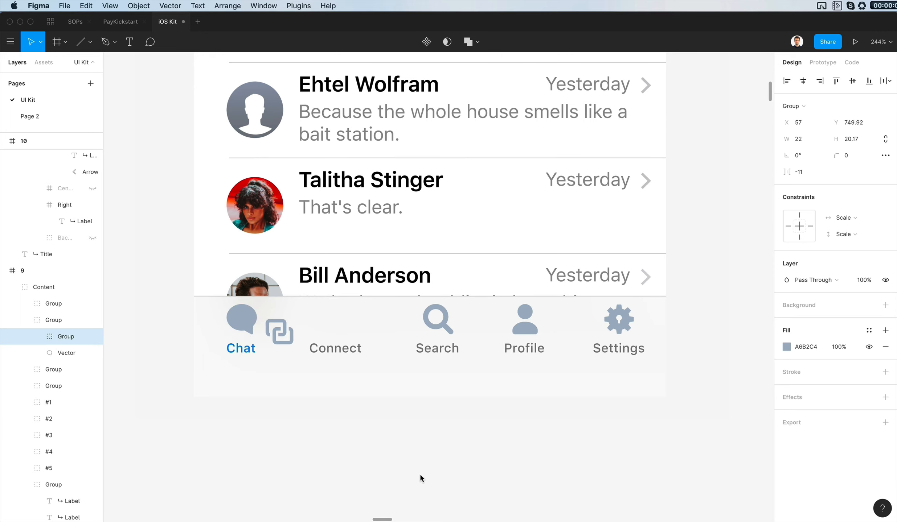
key("Down")
scroll(229, 327, "up", 5)
left_click(885, 138)
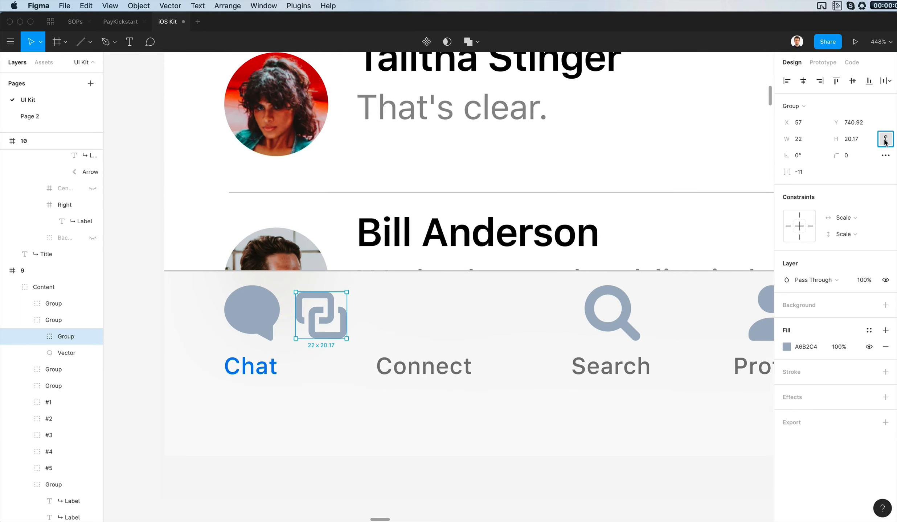
left_click(858, 139)
key("Up")
key("Up")
key("Up")
key("Escape")
key("shift+Right")
key("shift+Right")
key("shift+Right")
key("shift+Right")
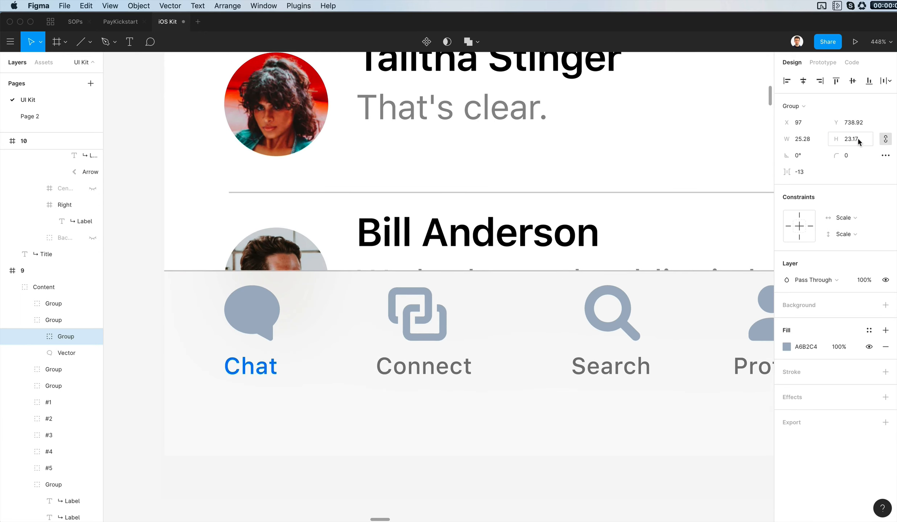
key("Right")
- Colour the Connect, Search, Profile and Settings labels blue-grey A6B2C4
scroll(554, 301, "down", 5)
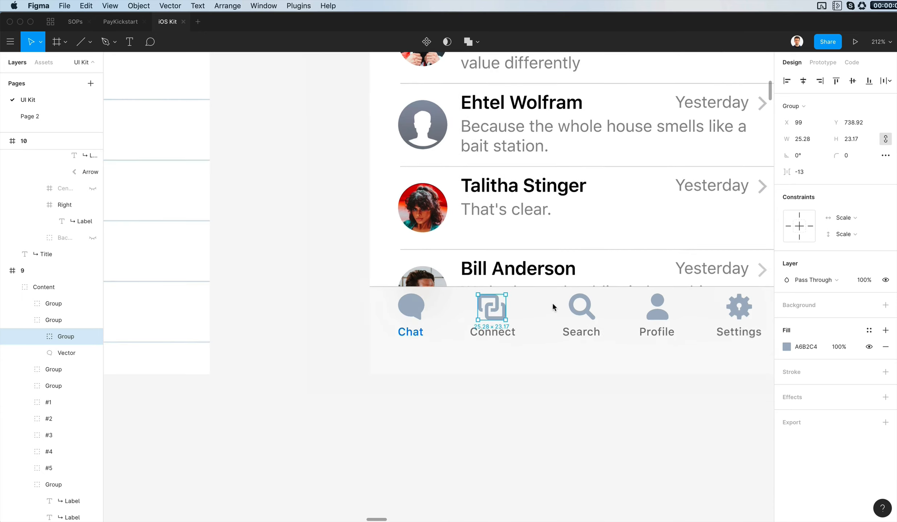
left_click(577, 418)
scroll(577, 418, "down", 2)
scroll(591, 377, "right", 1)
left_click(597, 352, "super")
left_click(662, 351, "shift")
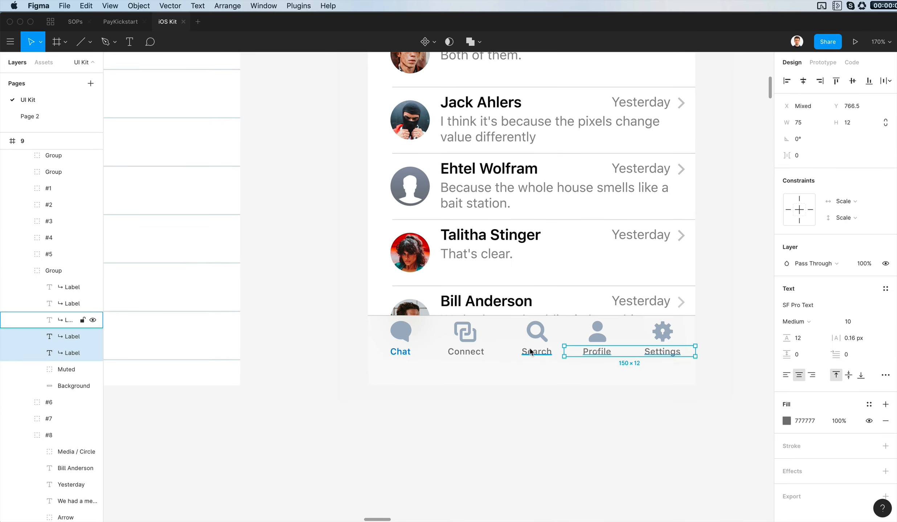
left_click(536, 352, "shift")
left_click(465, 351, "shift")
left_click(786, 404)
key("super+v")
key("Return")
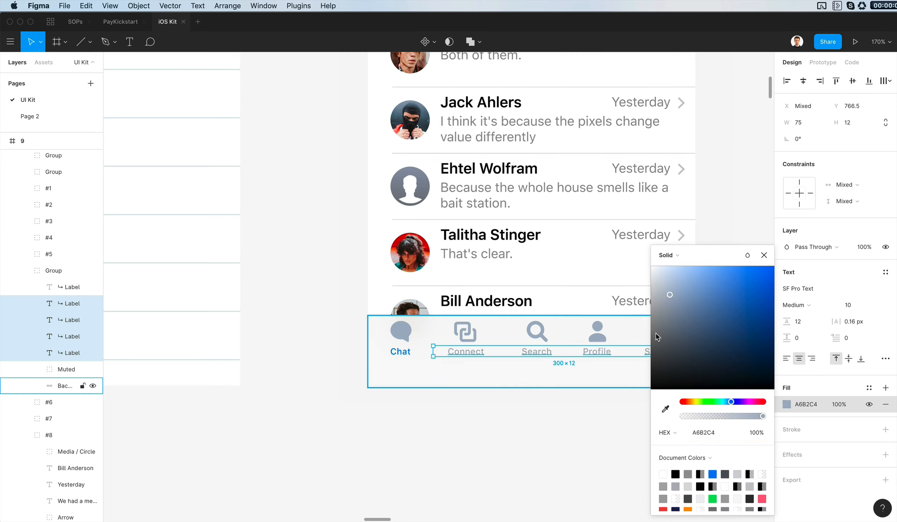
left_click(576, 388)
- Set the tab bar background fill to near-white F9FAFC at 100% opacity
scroll(576, 388, "left", 2)
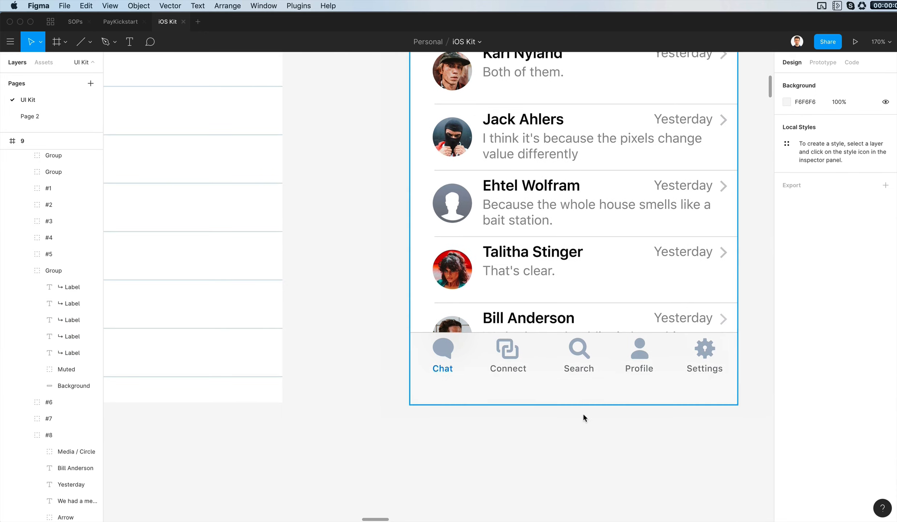
left_click(563, 386, "super")
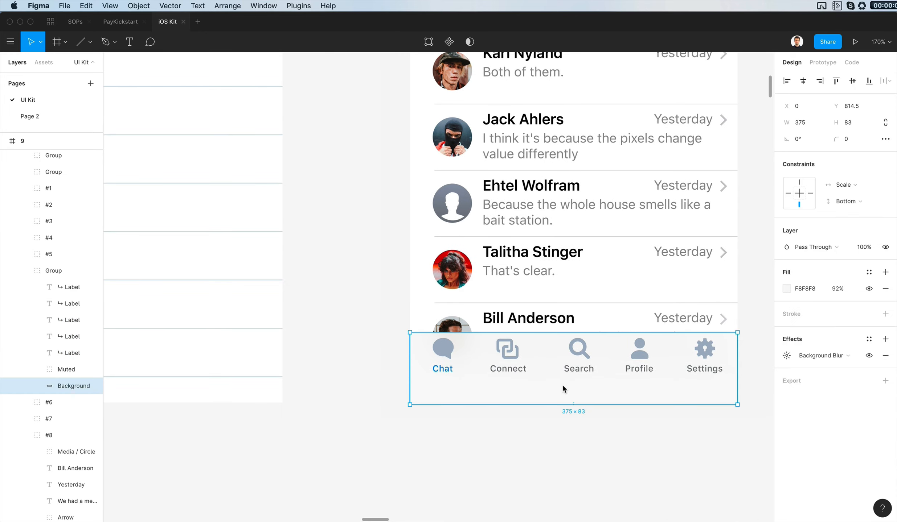
left_click(784, 290)
key("ctrl+c")
left_click(584, 353)
left_click(652, 267)
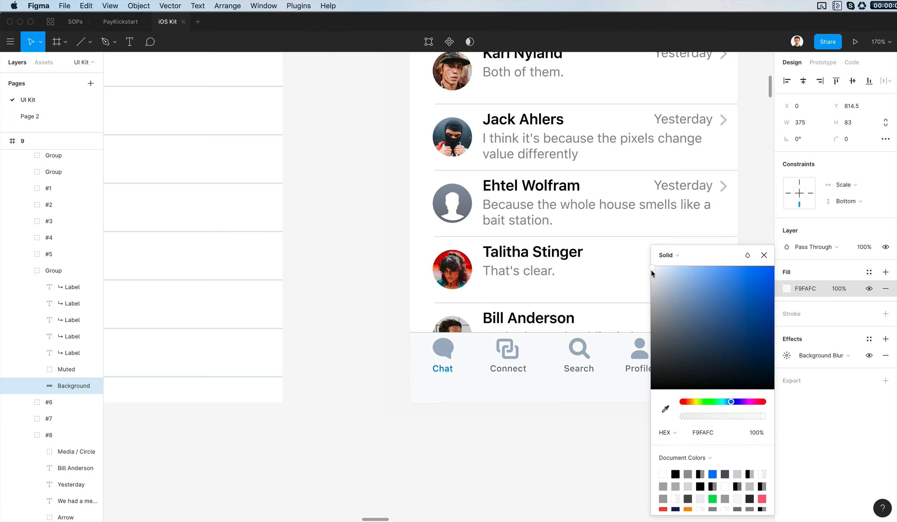
left_click(539, 418)
scroll(540, 418, "down", 3)
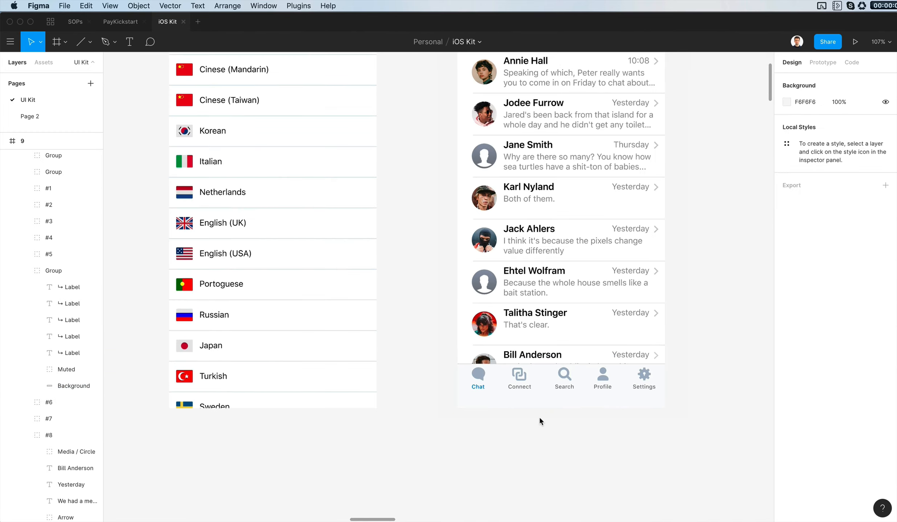
scroll(584, 433, "down", 1)
scroll(585, 433, "up", 1)
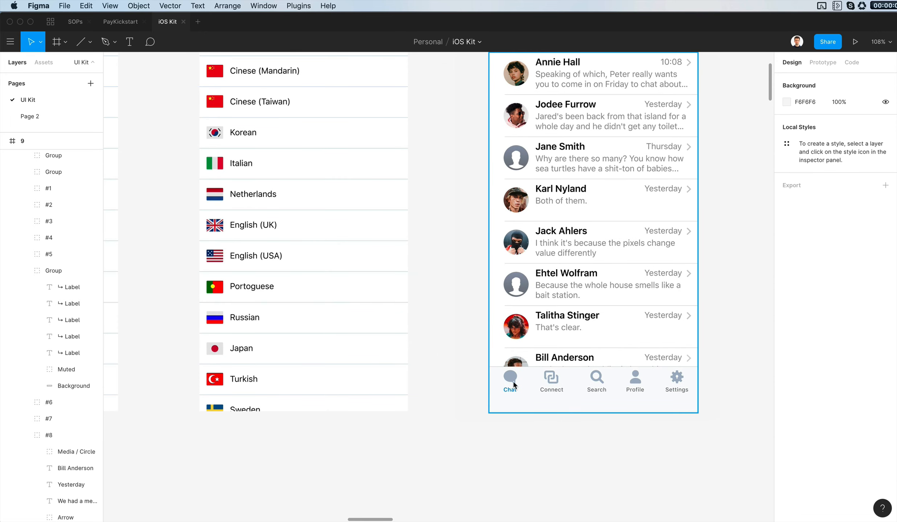
scroll(458, 372, "left", 3)
scroll(459, 373, "down", 5)
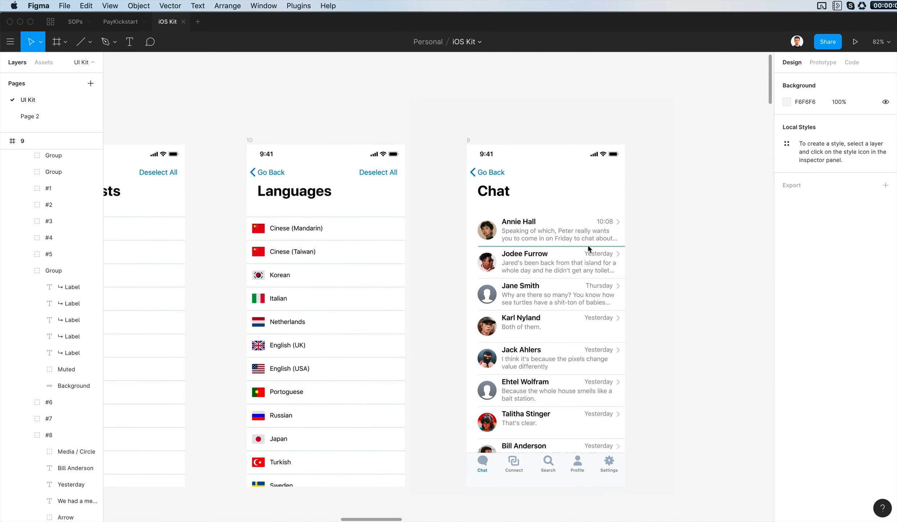
- Fill six contact avatars with random portrait photos using the Unsplash plugin
scroll(482, 262, "up", 3)
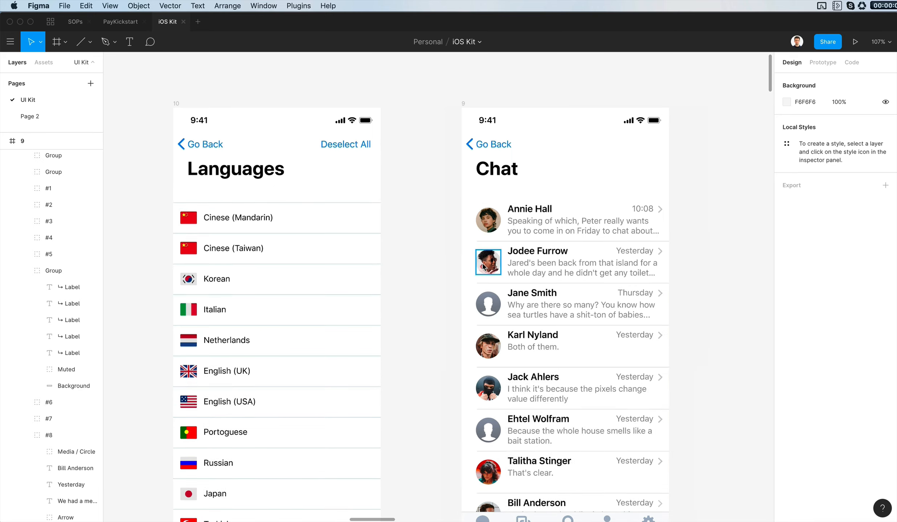
scroll(471, 250, "right", 2)
left_click(453, 220, "super")
left_click(453, 262, "shift+super")
left_click(454, 347, "shift+super")
left_click(454, 388, "shift+super")
left_click(460, 471, "shift+super")
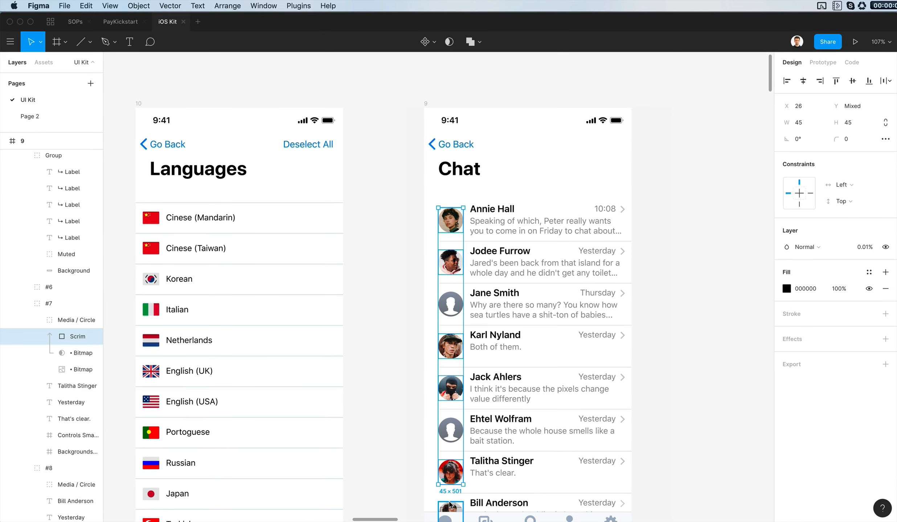
left_click(454, 510, "shift+super")
scroll(480, 371, "down", 3)
scroll(480, 372, "up", 2)
left_click(298, 6)
left_click(308, 115)
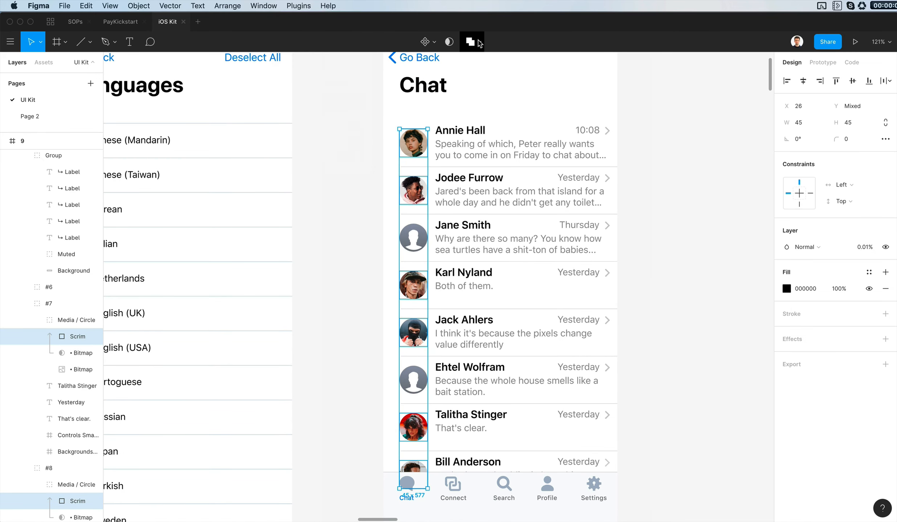
left_click(691, 310)
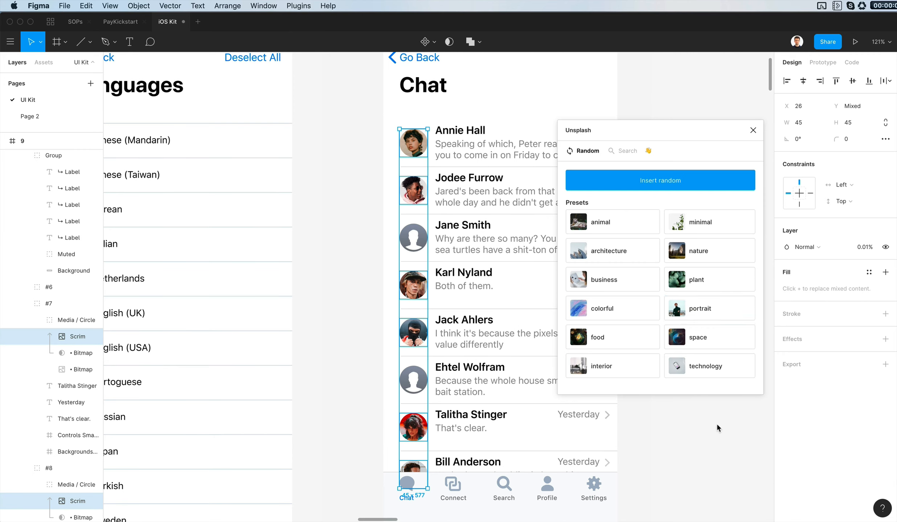
- Give the first contact's avatar its own Unsplash portrait photo
left_click(414, 141)
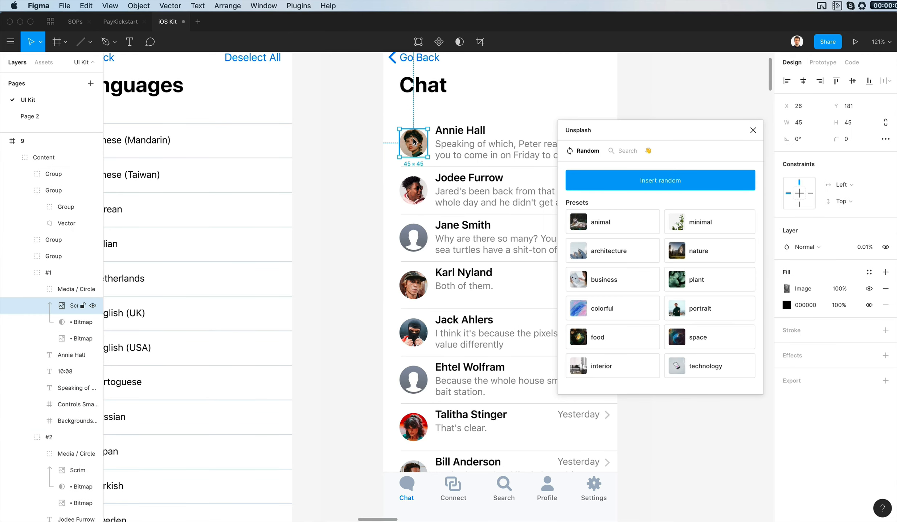
left_click(723, 307)
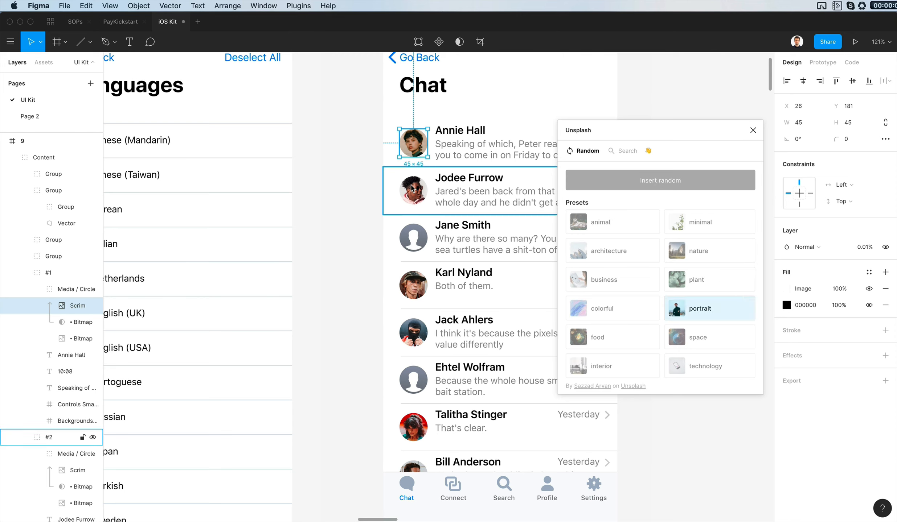
left_click(327, 213)
scroll(328, 209, "down", 5)
- Rename the Chat screen frame to '11'
scroll(489, 162, "right", 3)
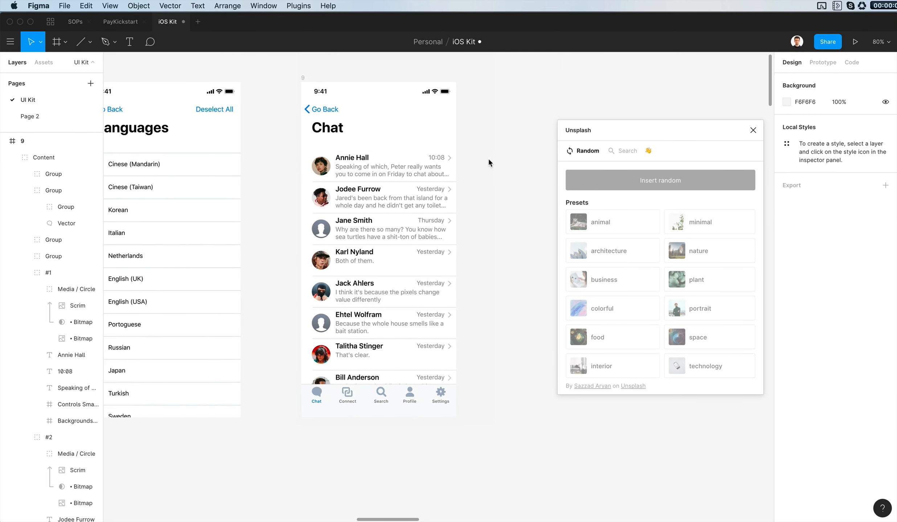
left_click(752, 130)
scroll(388, 145, "left", 4)
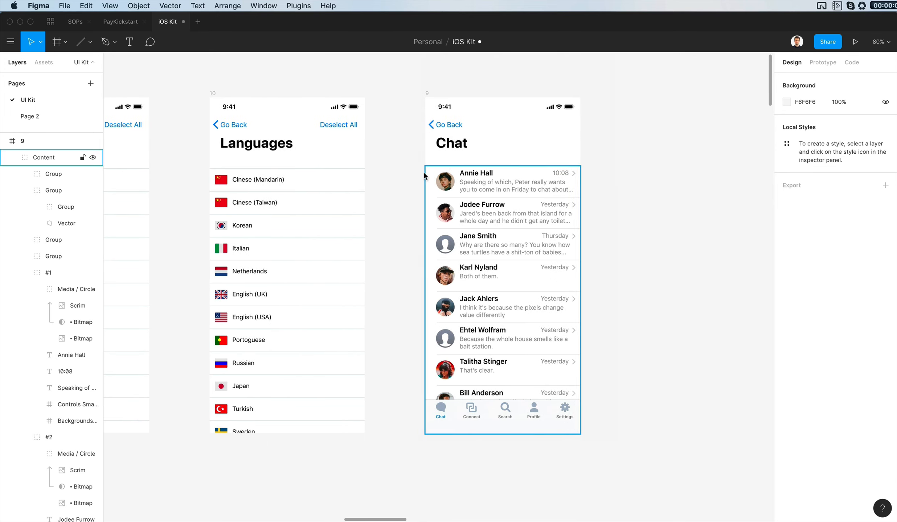
double_click(435, 93)
type("11")
key("Return")
key("super+Tab")
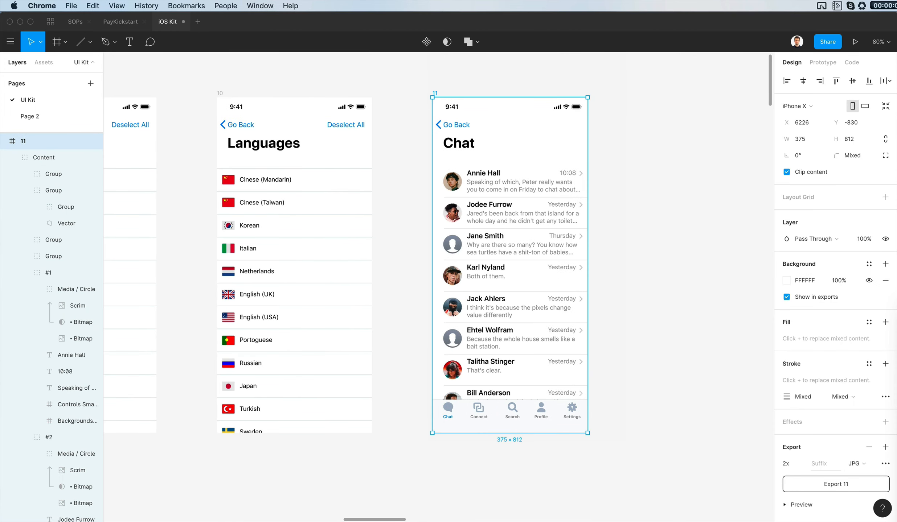
left_click(653, 163)
scroll(652, 163, "right", 3)
left_click(652, 163)
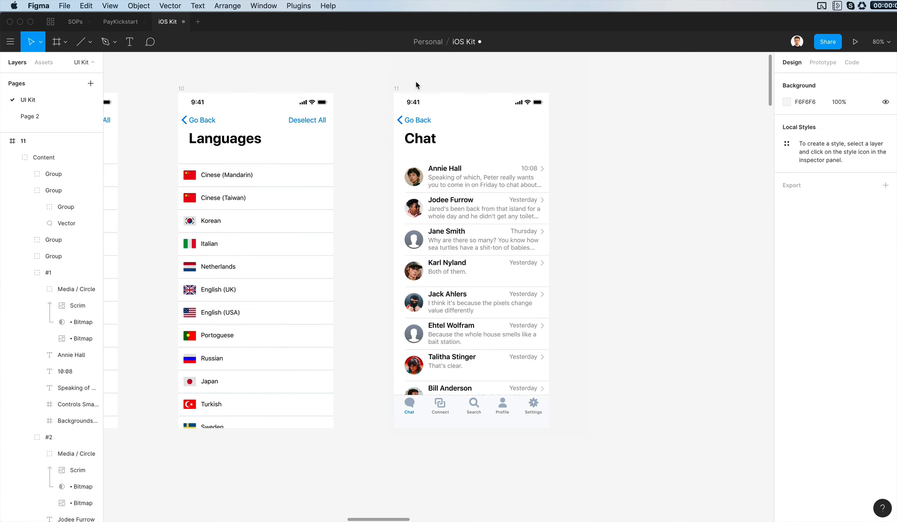
scroll(438, 166, "up", 2)
- Select all eight contact name texts and try, then close, the Content Buddy plugin
left_click(440, 168)
left_click(450, 206, "shift")
left_click(448, 242, "shift")
left_click(449, 279, "shift")
left_click(449, 315, "shift")
left_click(453, 352, "shift")
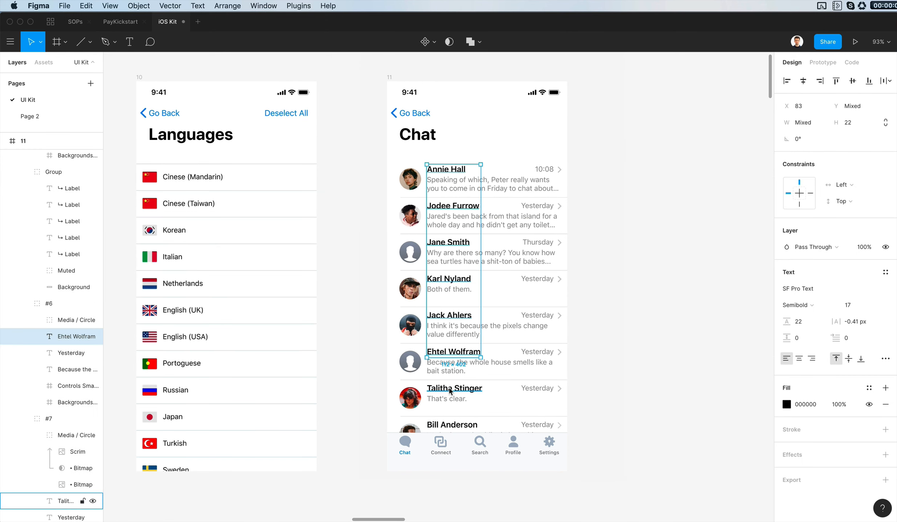
left_click(449, 389, "shift")
left_click(452, 424, "shift")
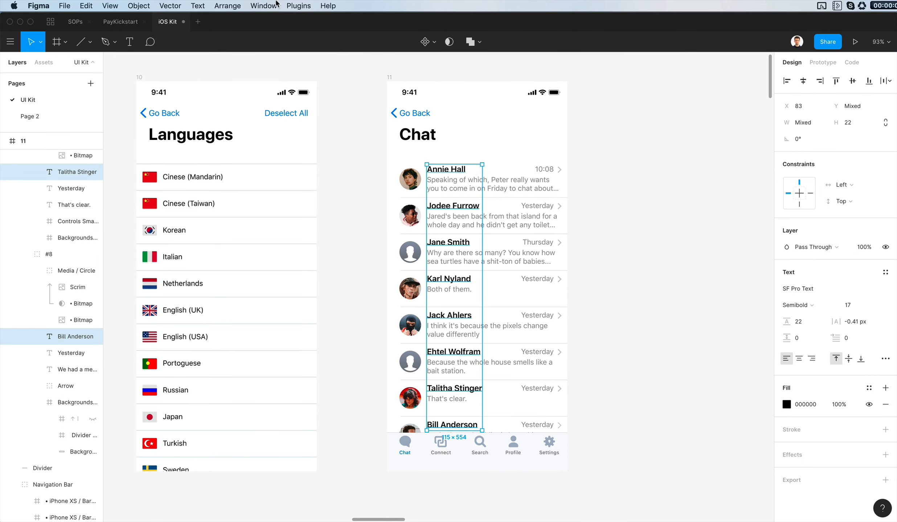
left_click(299, 5)
left_click(308, 39)
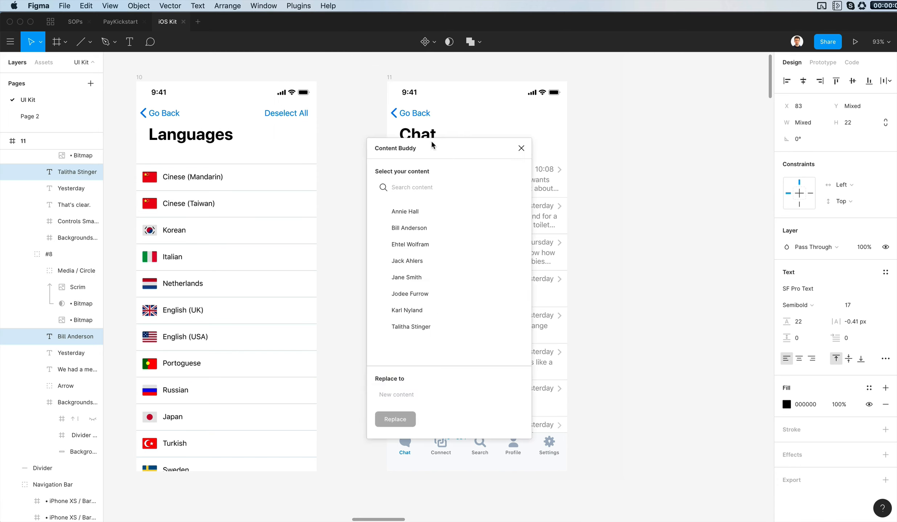
left_click_drag(432, 145, 639, 141)
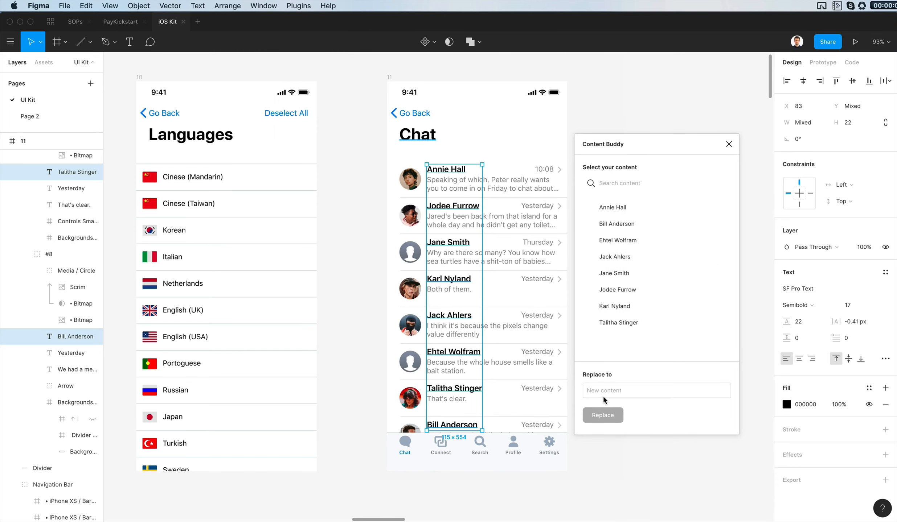
left_click(728, 144)
- Fill the selected names with random full names via Content Reel's Names option
left_click(293, 4)
left_click(293, 48)
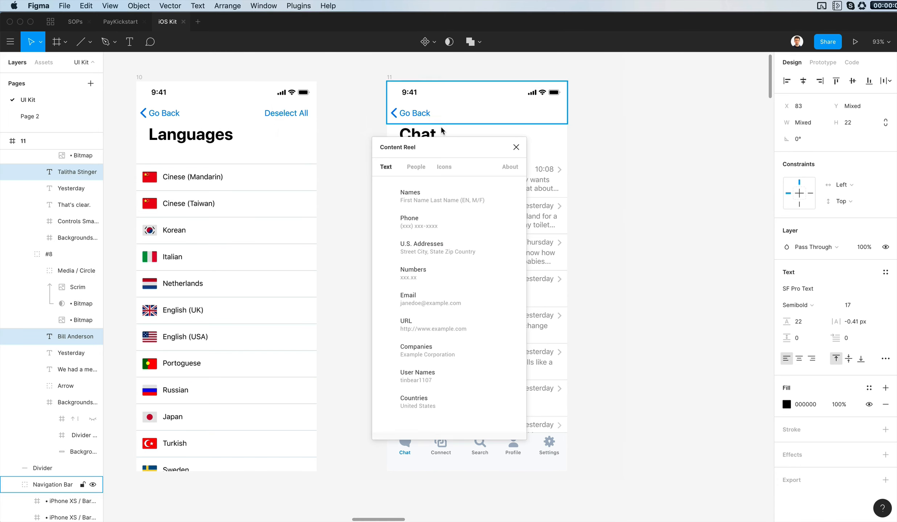
left_click_drag(459, 145, 676, 146)
left_click(650, 192)
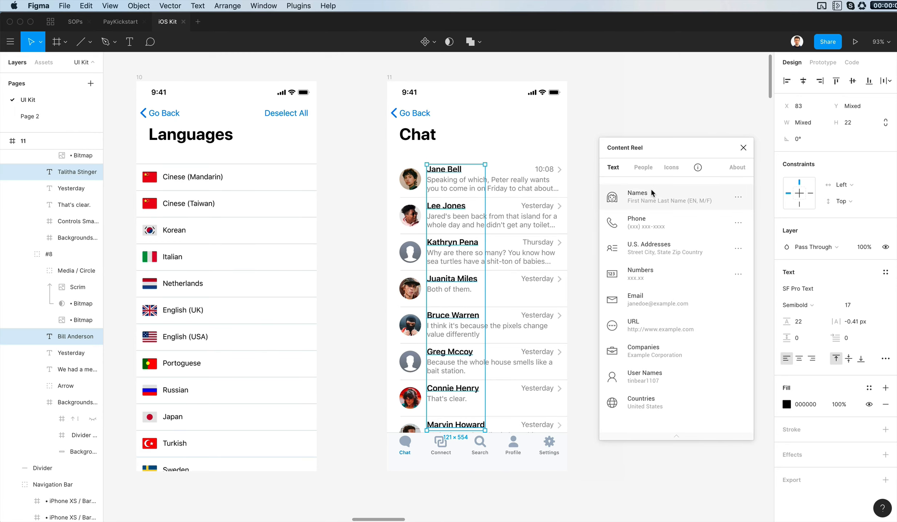
left_click(651, 192)
left_click(577, 157)
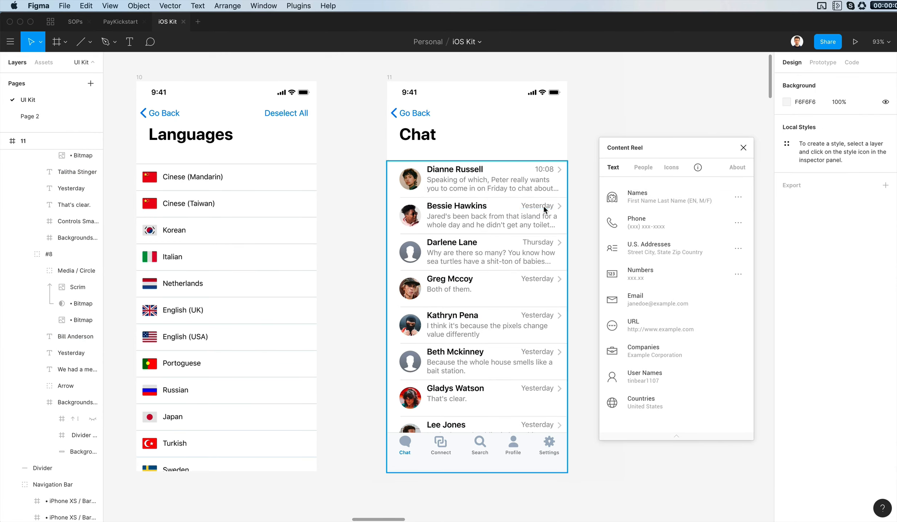
- Fill Dianne Russell's avatar image with a random Unsplash portrait, retrying until one fits
left_click(410, 179)
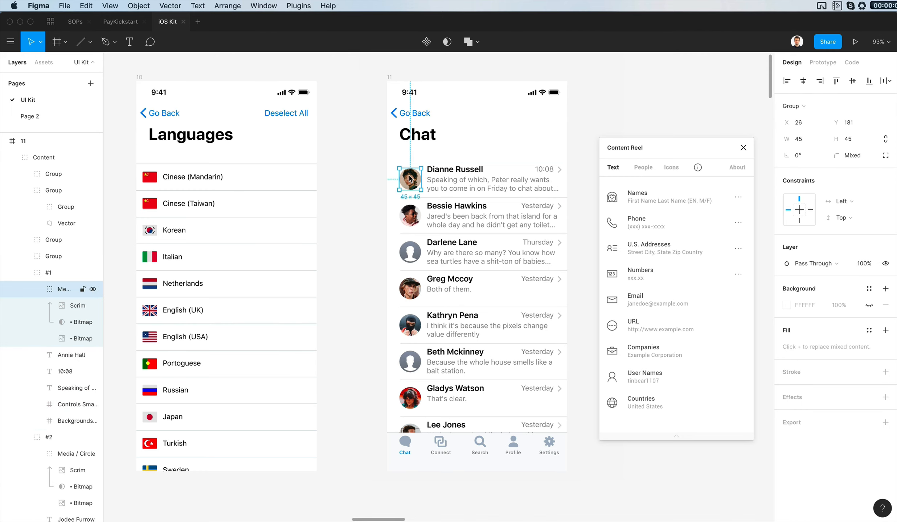
left_click(74, 323)
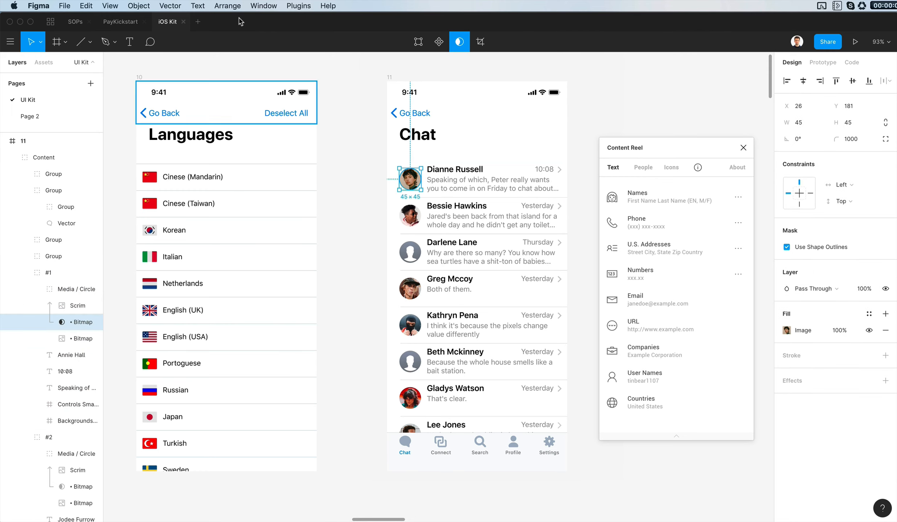
left_click(643, 168)
left_click(299, 6)
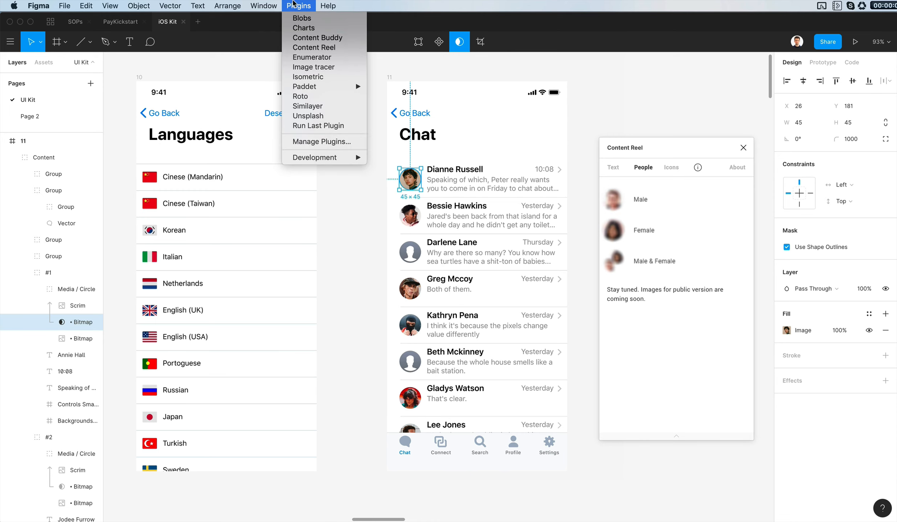
left_click(318, 119)
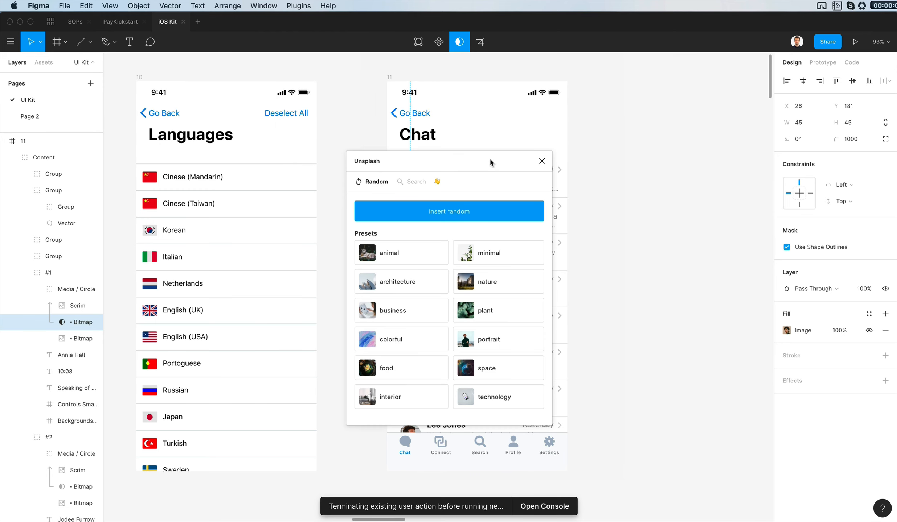
left_click_drag(492, 163, 767, 107)
left_click(764, 282)
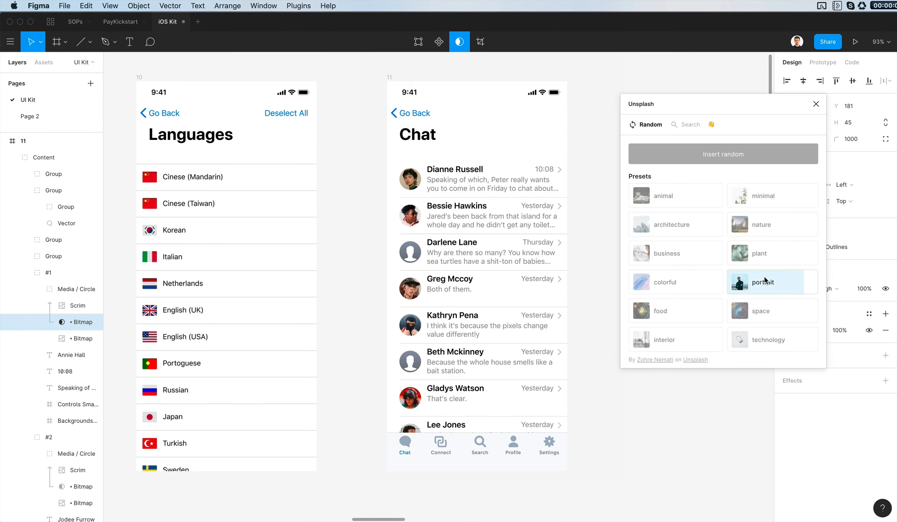
left_click(80, 306)
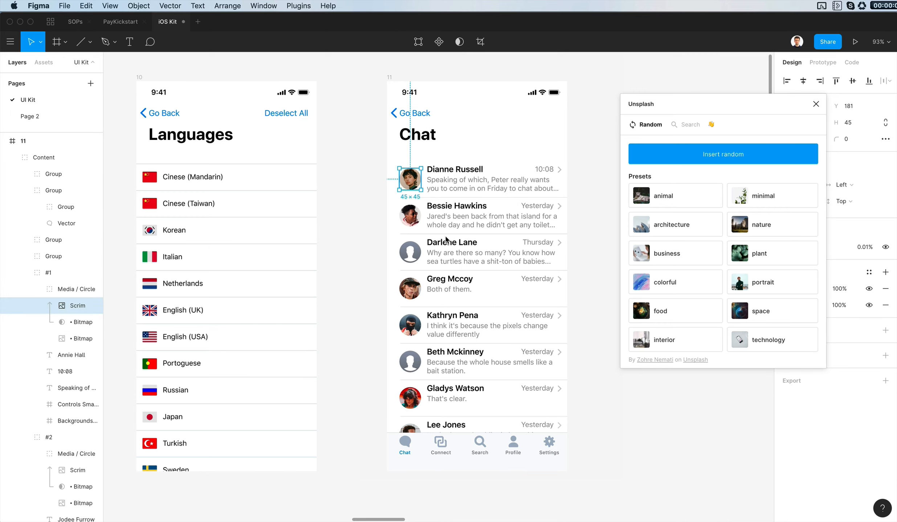
left_click(786, 288)
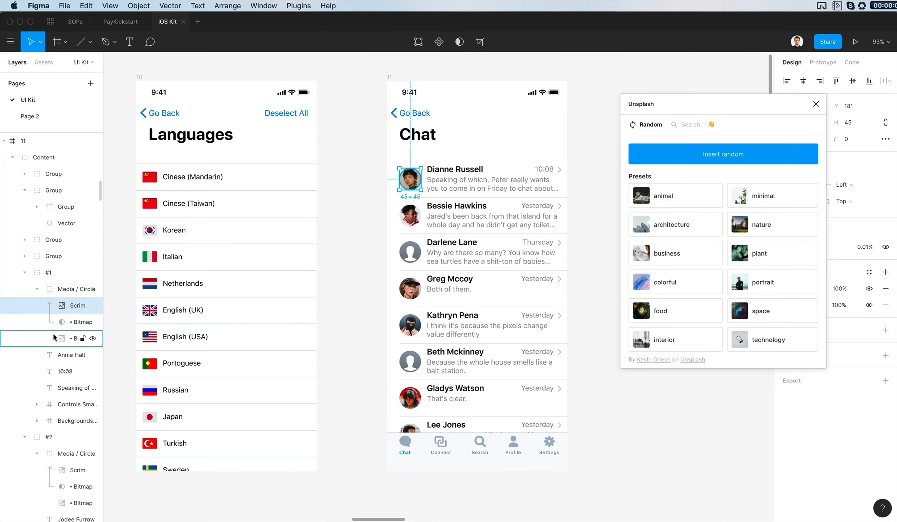
left_click(762, 283)
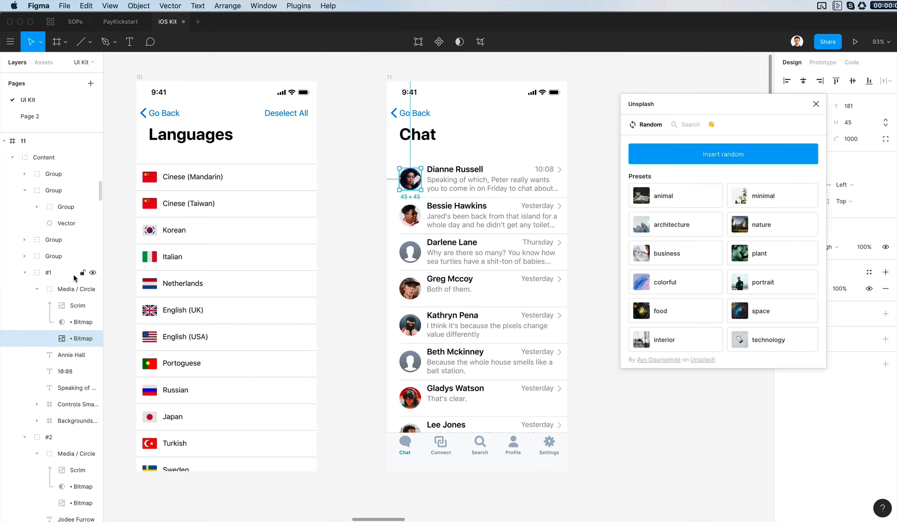
left_click(73, 503)
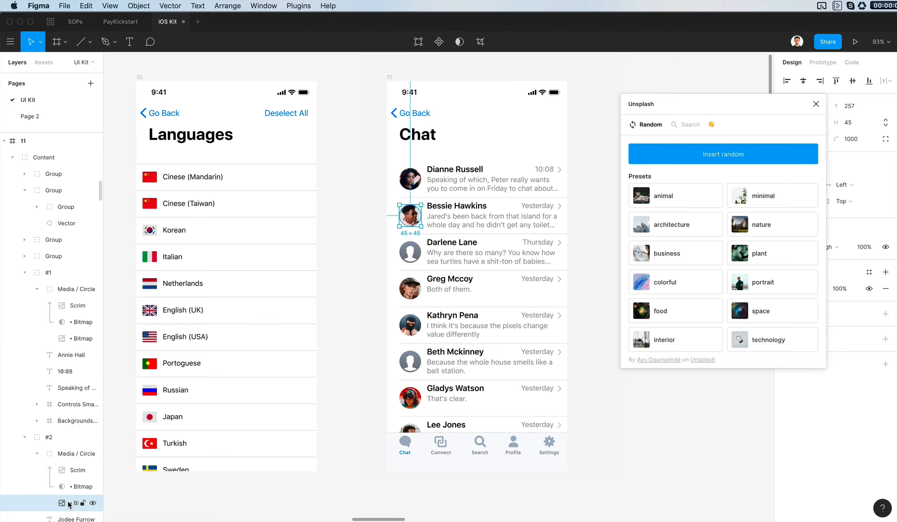
left_click(760, 282)
scroll(64, 471, "down", 8)
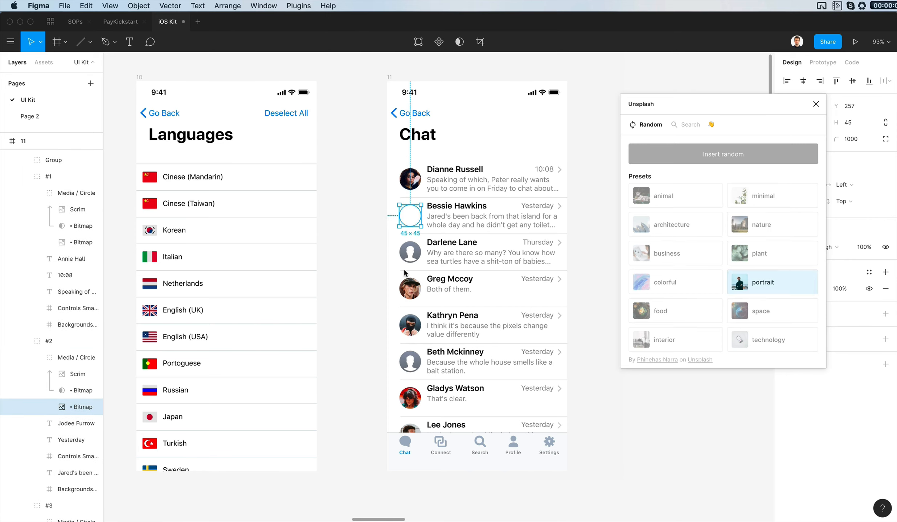
left_click(416, 293)
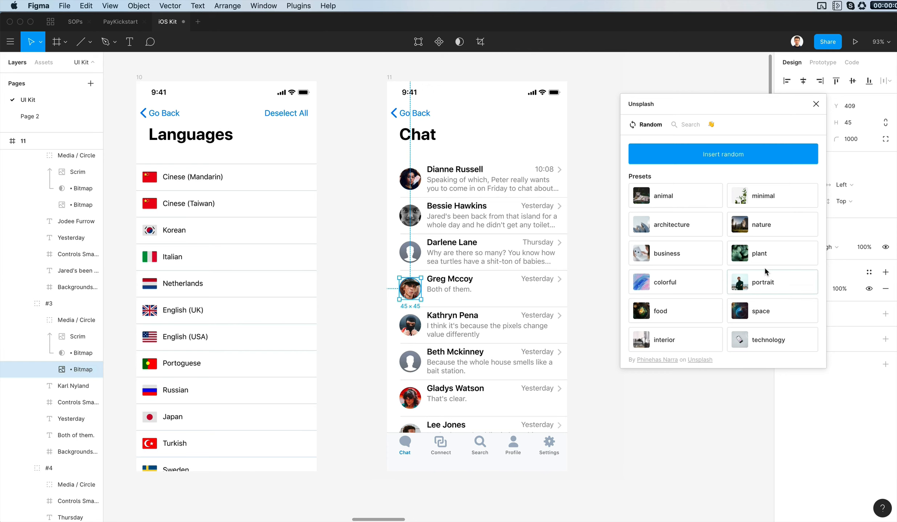
left_click(762, 283)
left_click(756, 285)
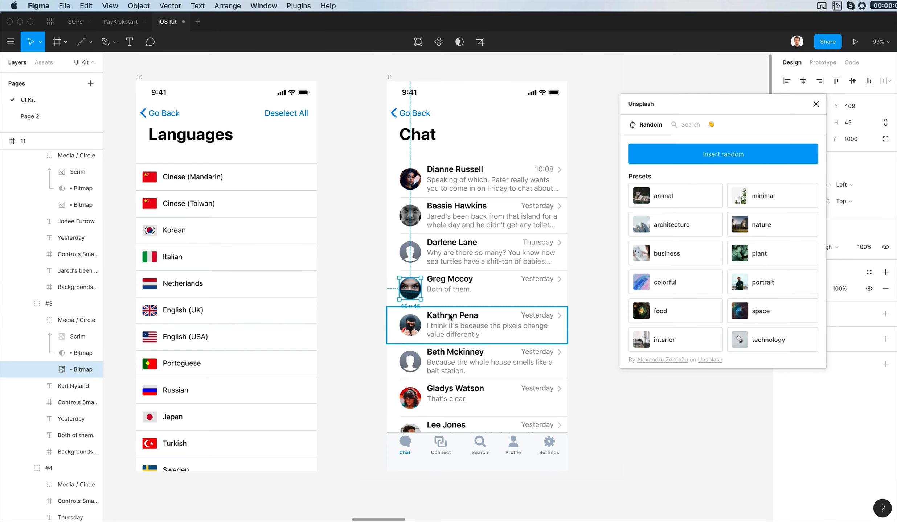
left_click(744, 285)
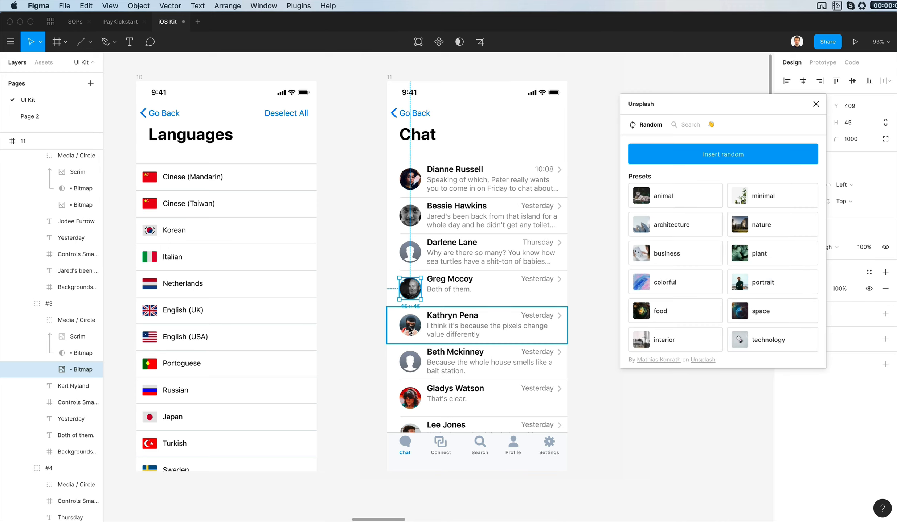
left_click(738, 286)
left_click(738, 287)
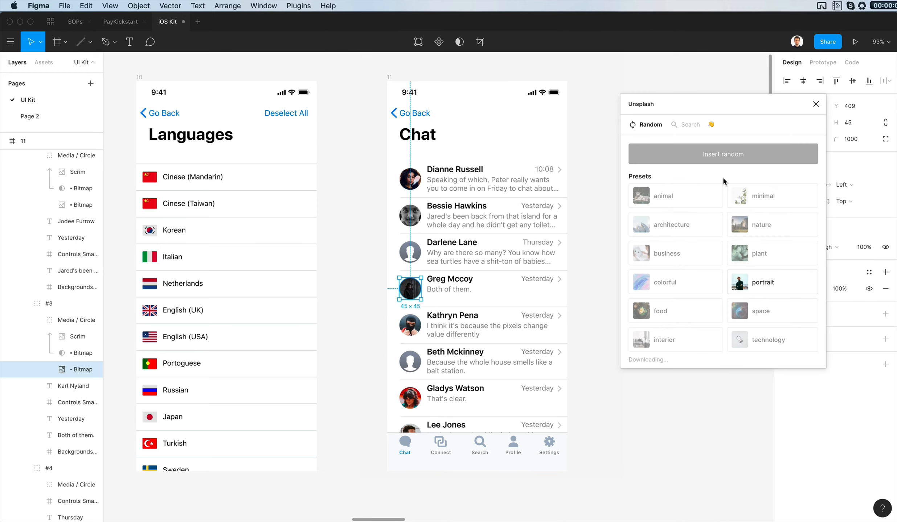
left_click(417, 216, "super")
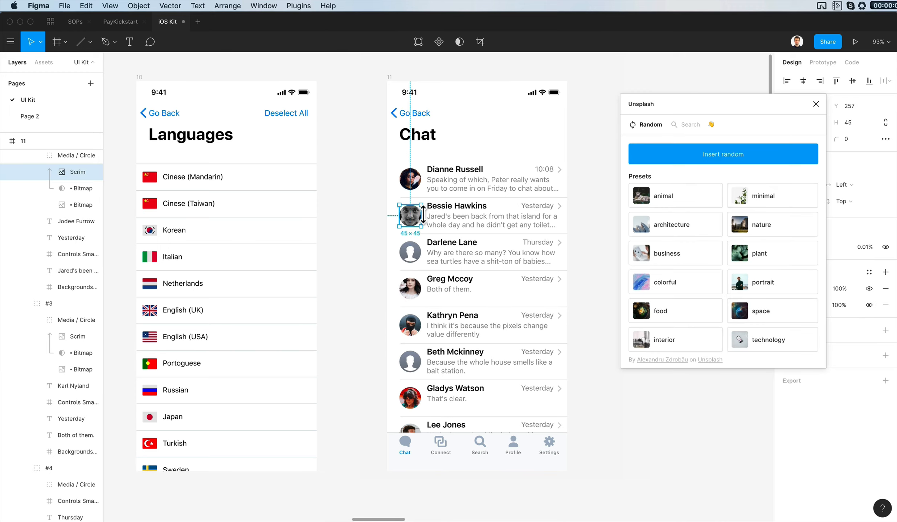
left_click(64, 211)
left_click(746, 284)
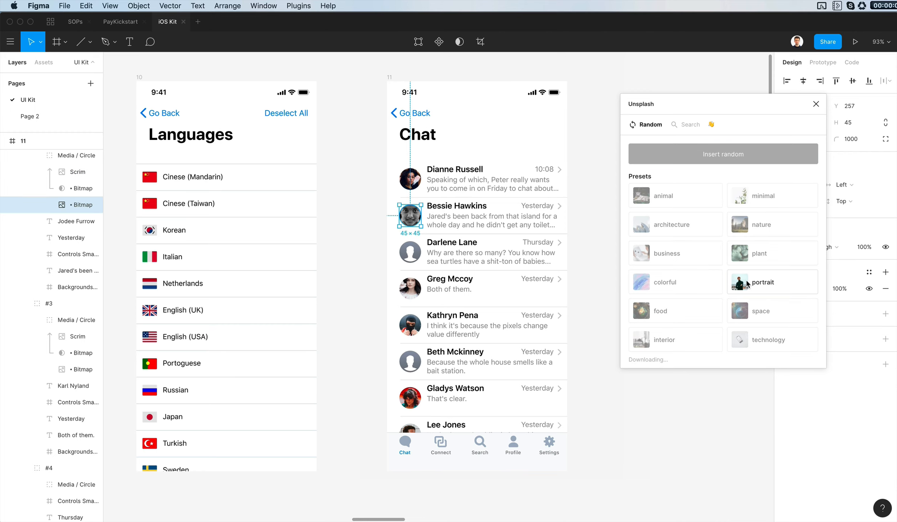
left_click(746, 284)
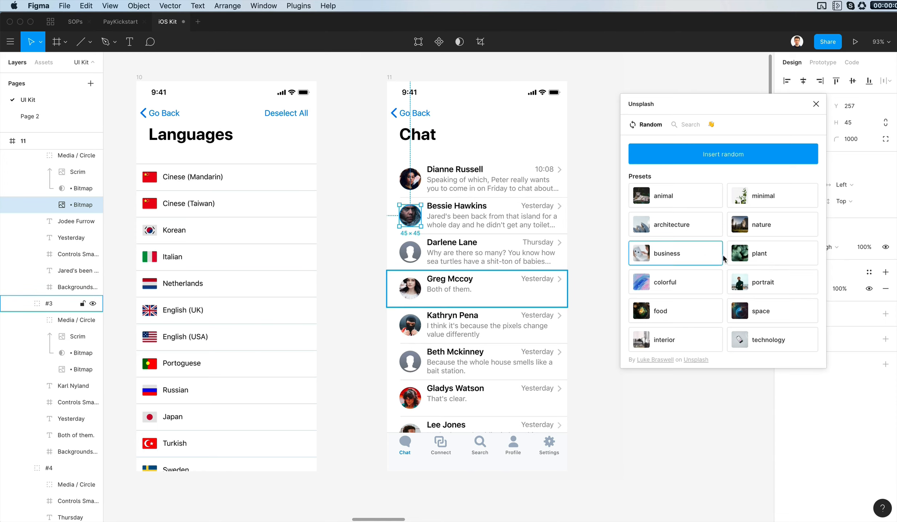
left_click(748, 283)
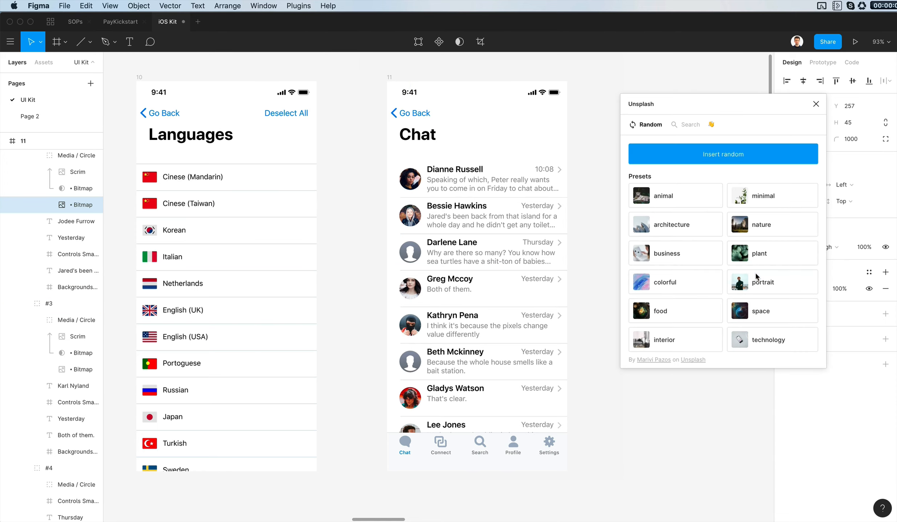
left_click(406, 326)
double_click(406, 326)
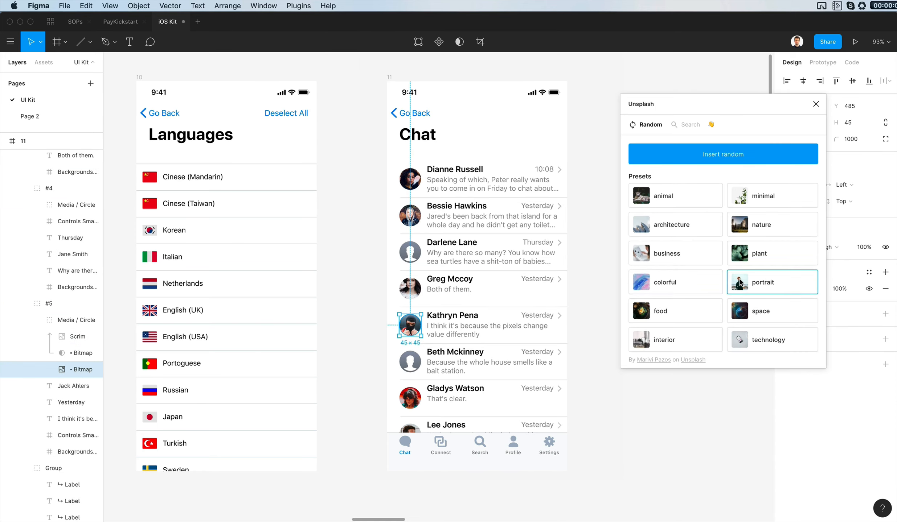
left_click(740, 283)
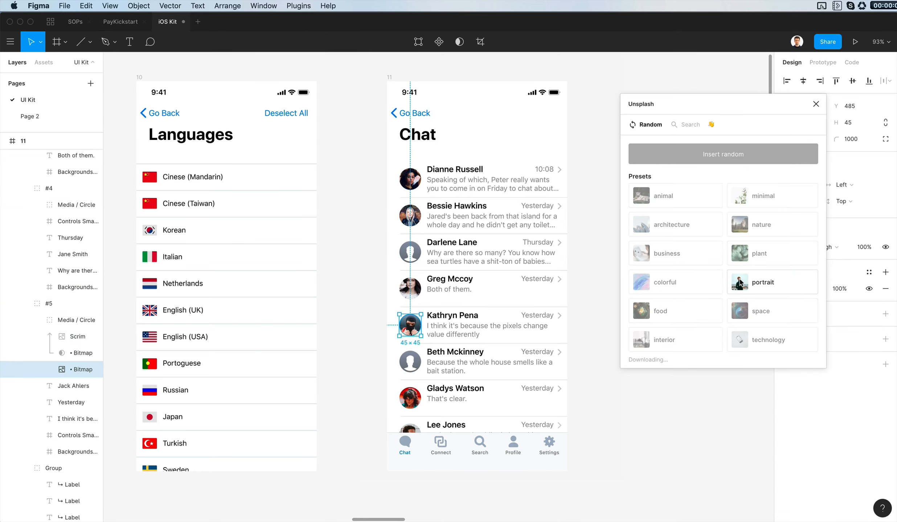
- Fill Gladys Watson's avatar with an Unsplash portrait, swapping until a suitable one appears
left_click(408, 399, "super")
left_click(78, 370)
left_click(756, 287)
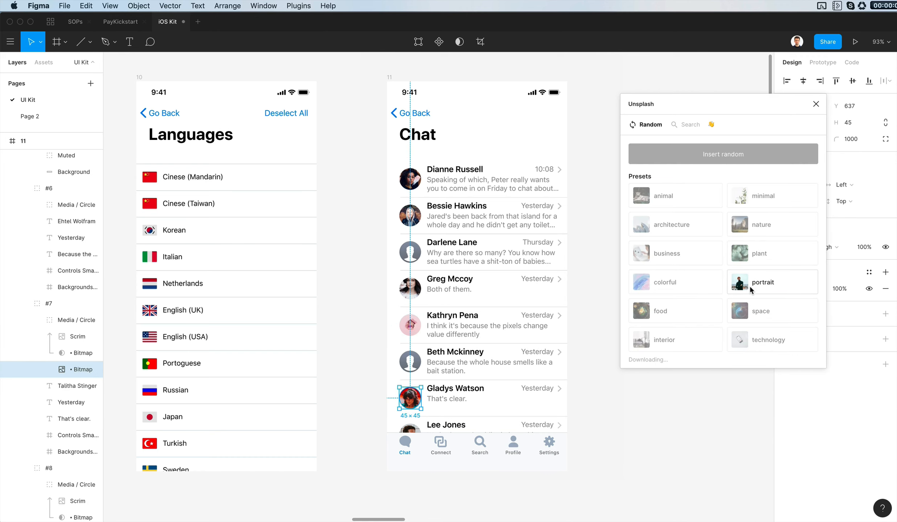
left_click(749, 287)
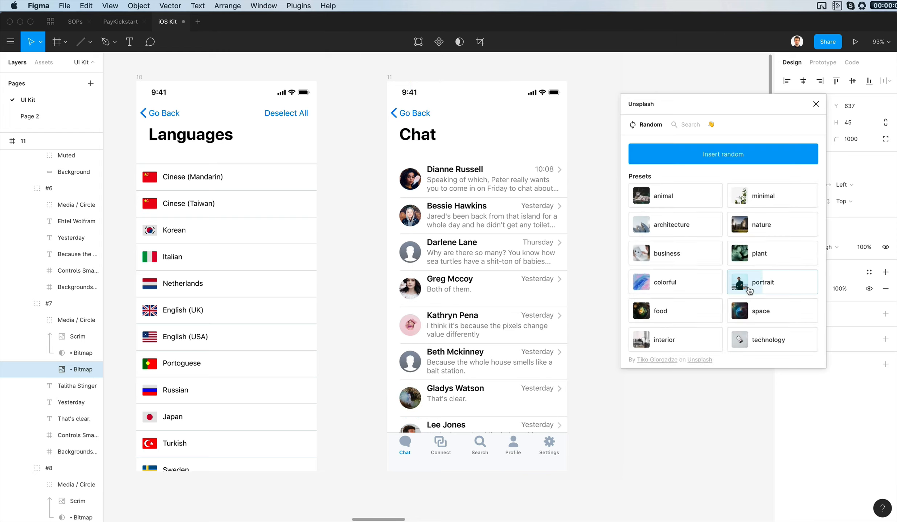
left_click(749, 287)
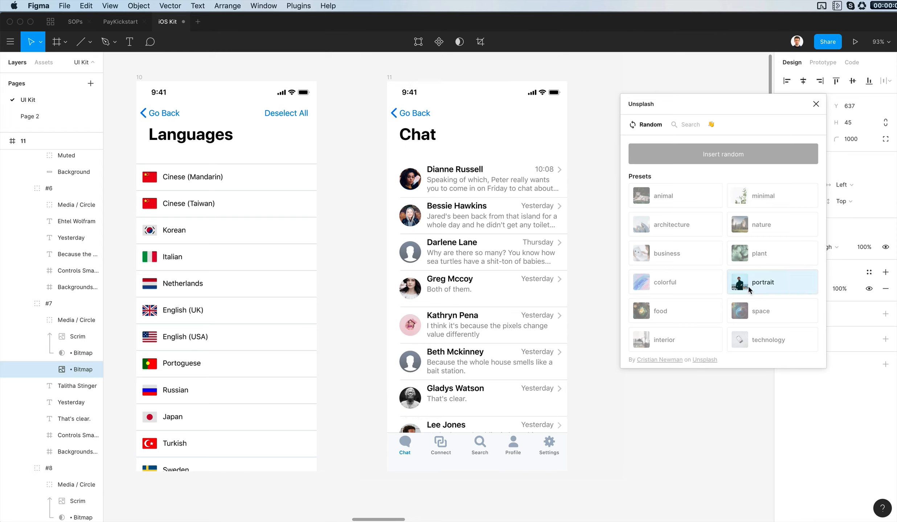
left_click(748, 287)
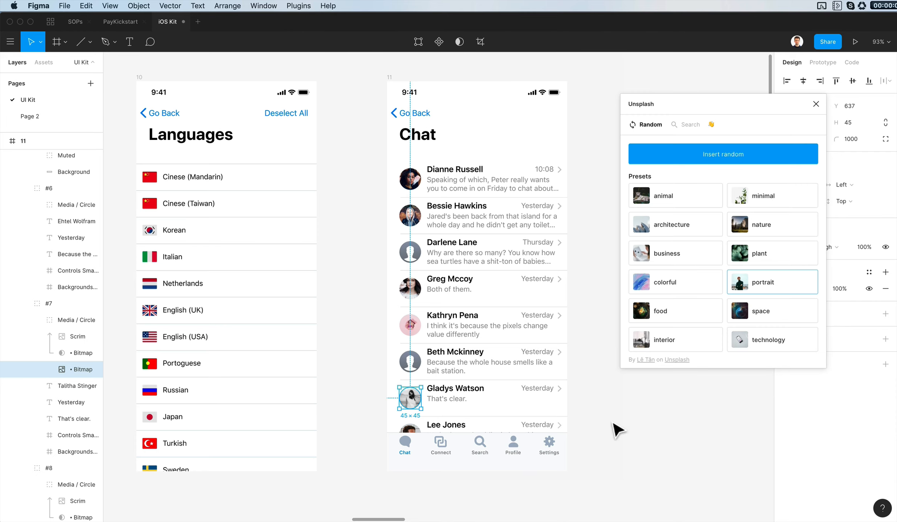
left_click(596, 348)
scroll(595, 348, "down", 5)
left_click(480, 192)
- Duplicate the Chat frame, delete its chat rows, and close the Unsplash plugin
scroll(481, 192, "right", 3)
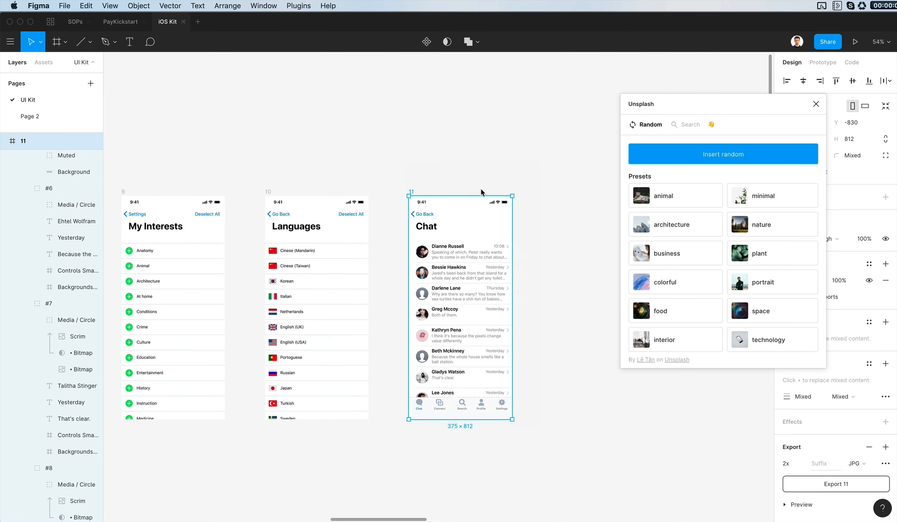
key("ctrl+d")
left_click(514, 170)
scroll(514, 169, "right", 3)
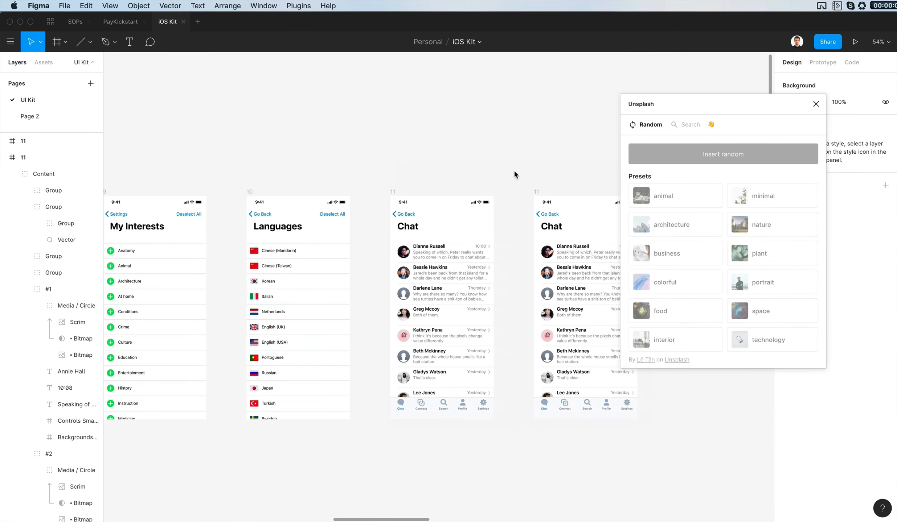
left_click_drag(488, 242, 566, 346)
key("Delete")
scroll(566, 347, "down", 2, "ctrl")
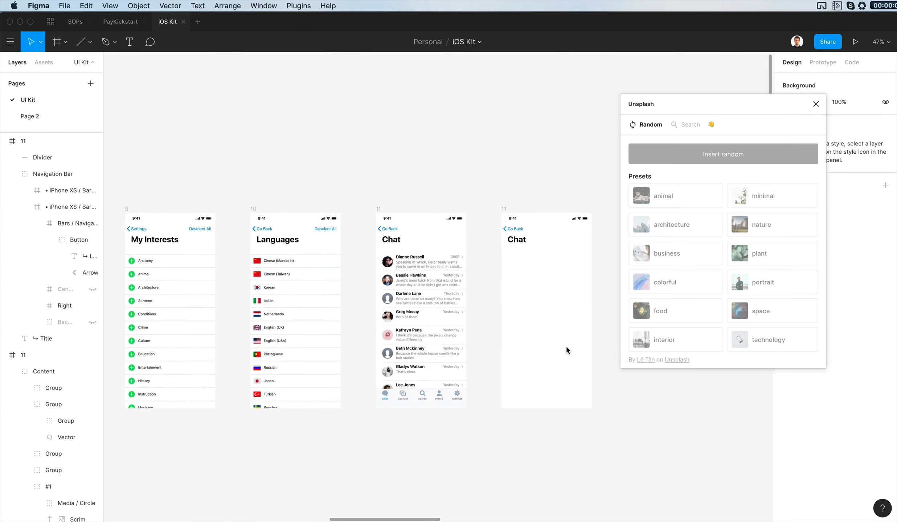
scroll(566, 347, "down", 15)
scroll(566, 347, "left", 5)
scroll(566, 346, "up", 4)
scroll(565, 345, "right", 3)
left_click(816, 104)
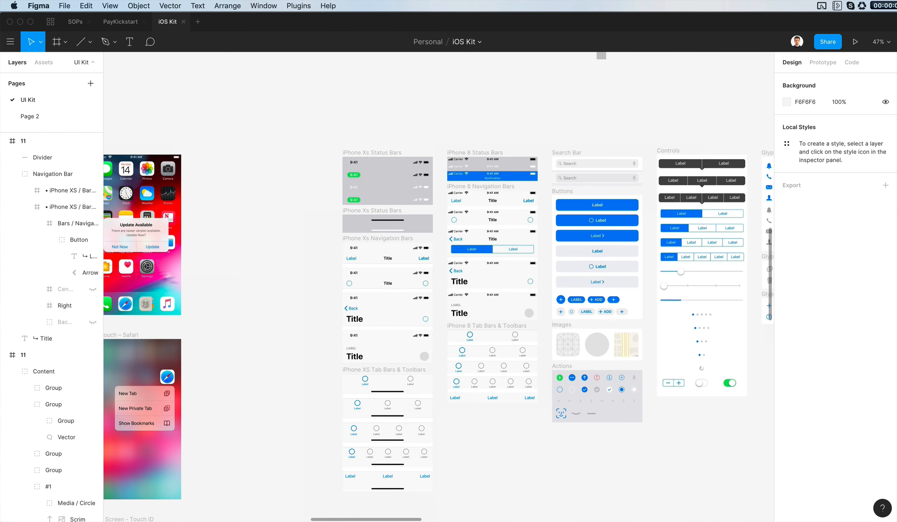
- Select the iMessage Navigation Bar, Messages and Input layers, then return to the empty Chat frame
scroll(443, 316, "up", 3)
scroll(442, 316, "right", 20)
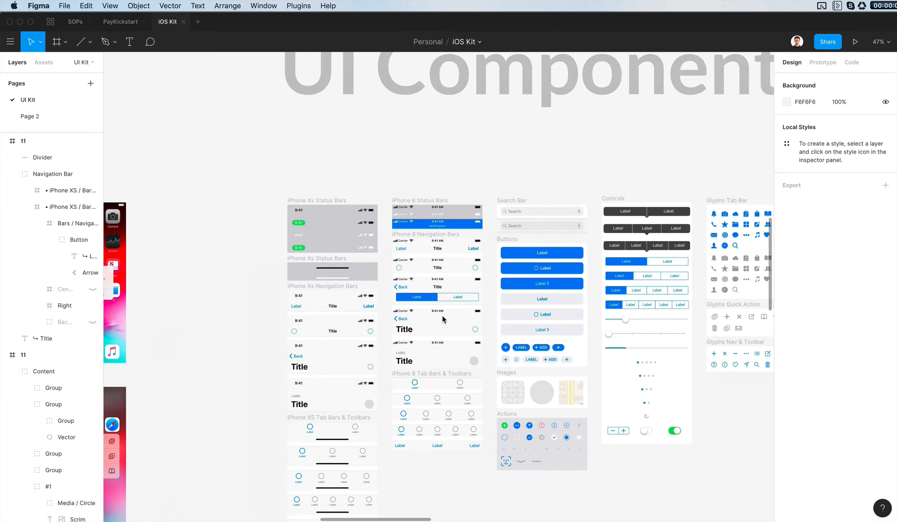
scroll(442, 316, "down", 10)
scroll(442, 316, "left", 20)
scroll(442, 316, "left", 15)
scroll(443, 317, "up", 5)
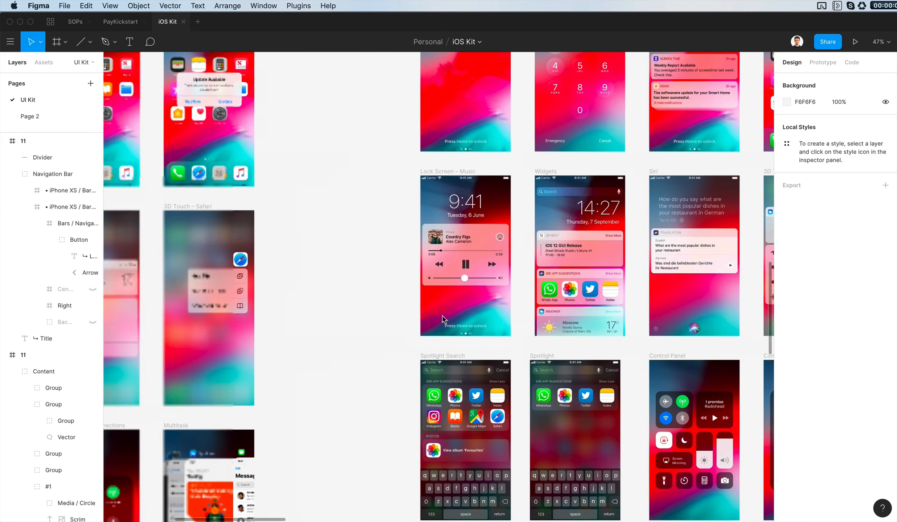
scroll(442, 317, "down", 15)
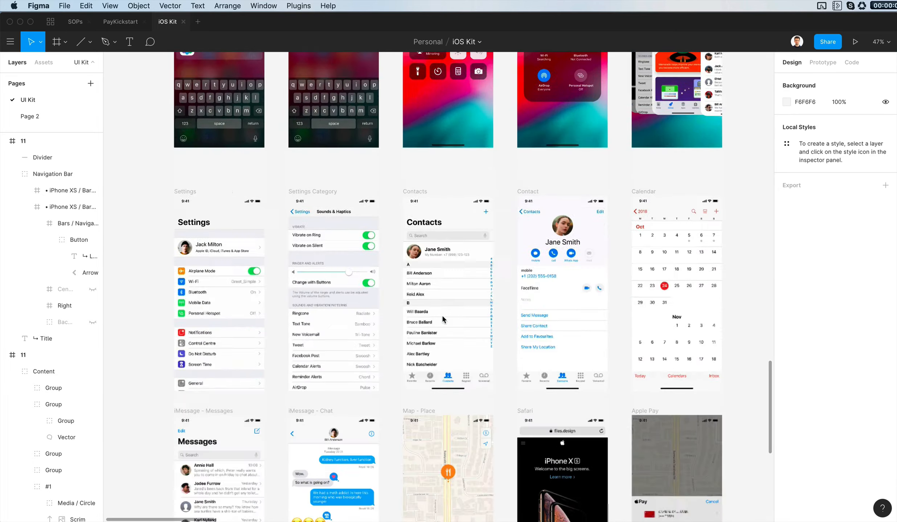
scroll(443, 316, "left", 3)
scroll(442, 317, "up", 3)
left_click(423, 209)
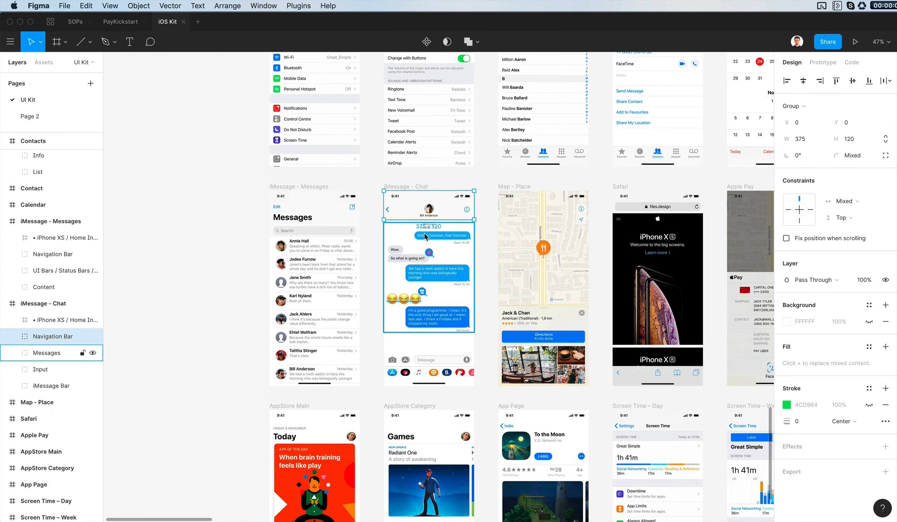
left_click(54, 353, "shift")
left_click(54, 370, "shift")
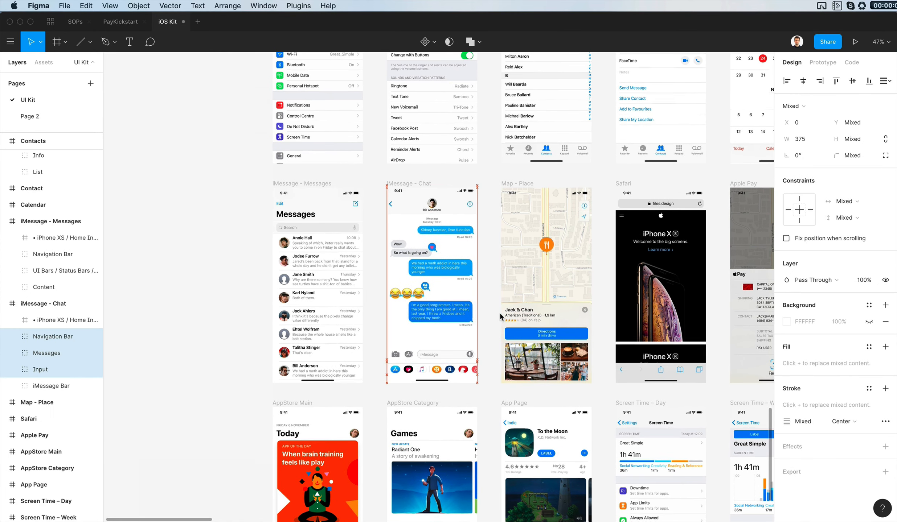
scroll(500, 316, "down", 5)
scroll(500, 317, "right", 3)
scroll(499, 312, "up", 20)
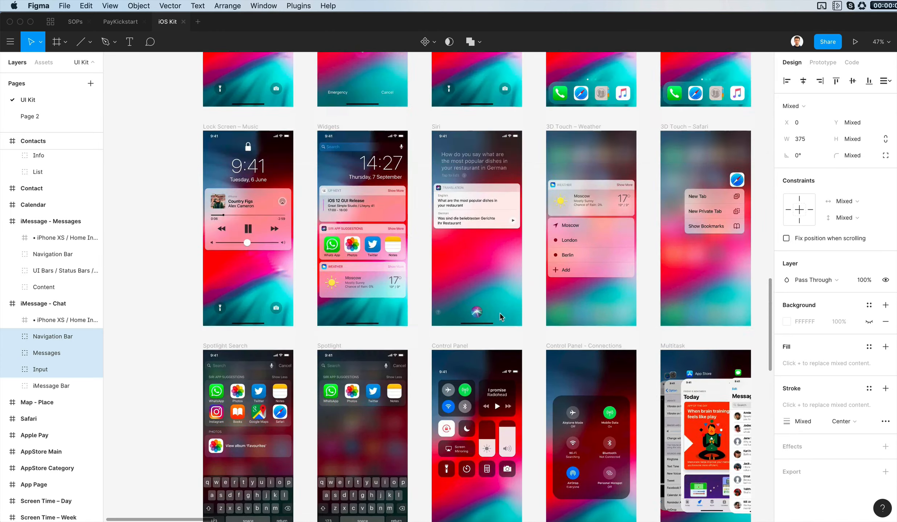
scroll(499, 313, "right", 15)
scroll(499, 312, "down", 1)
scroll(695, 303, "right", 8)
scroll(675, 267, "up", 4)
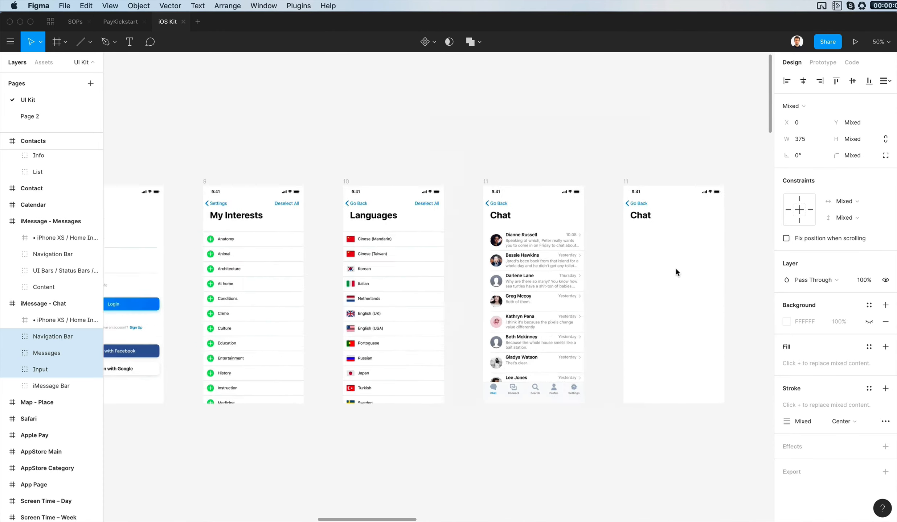
- Paste the iMessage layers into frame 11 and move them aside to the right
left_click(468, 153)
key("super+v")
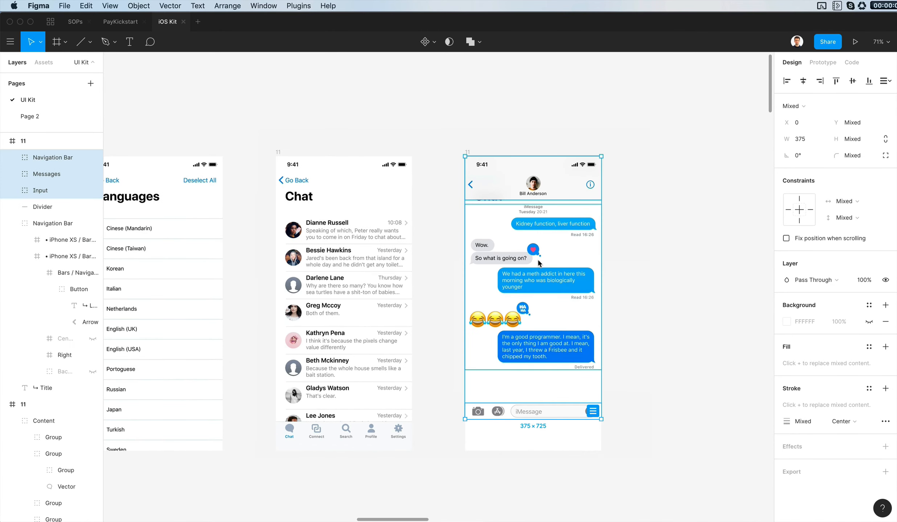
left_click(604, 276)
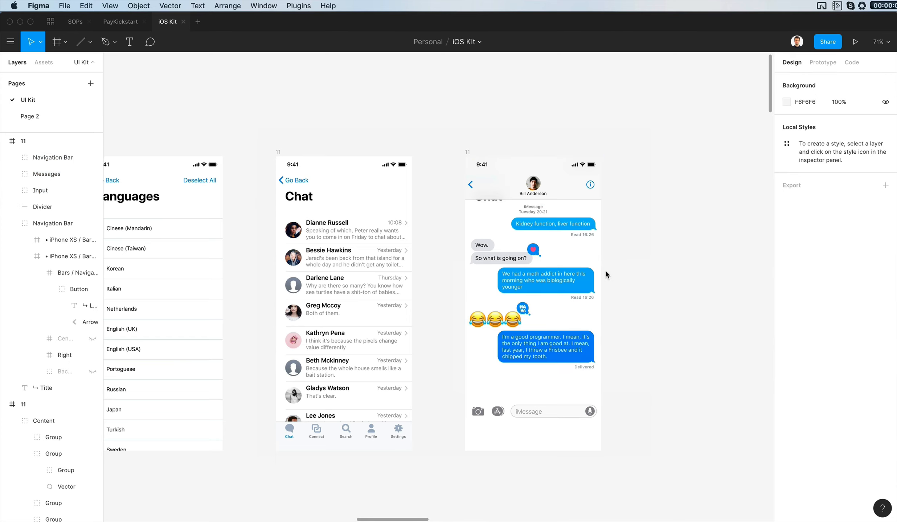
left_click(545, 187)
left_click(545, 319, "shift")
left_click(526, 412, "shift")
left_click_drag(543, 279, 715, 280)
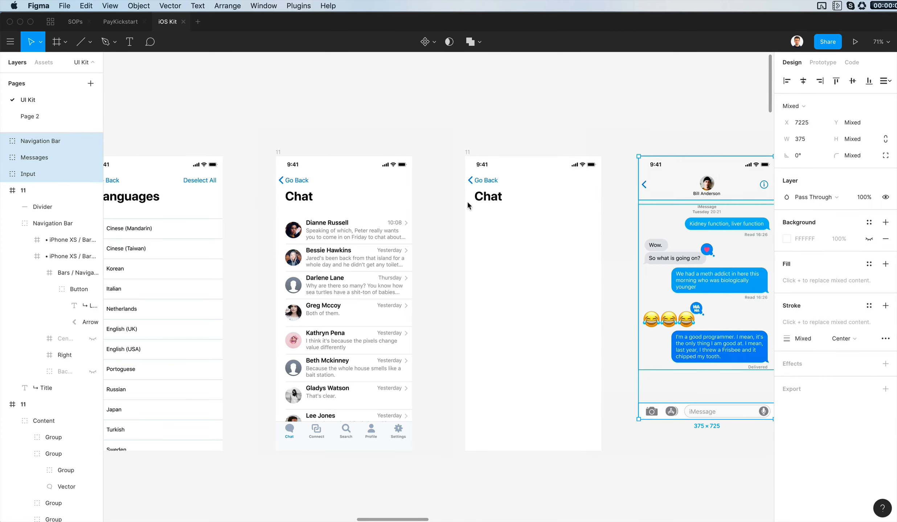
left_click(527, 214)
- Delete the frame's old navigation bar, place the iMessage layers inside, and snap Input to the bottom
left_click(530, 172)
key("Delete")
left_click_drag(621, 175, 559, 286)
left_click(699, 404, "shift")
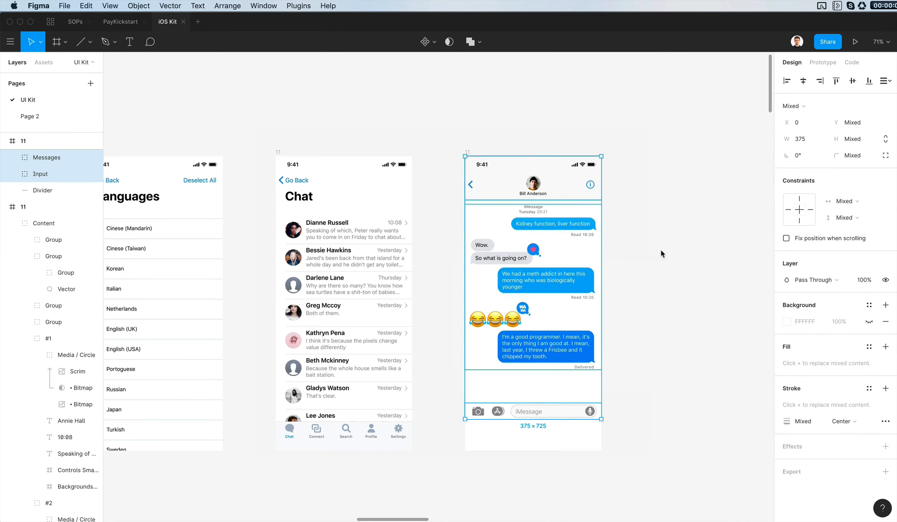
left_click(661, 252)
left_click_drag(544, 415, 551, 449)
left_click(551, 454)
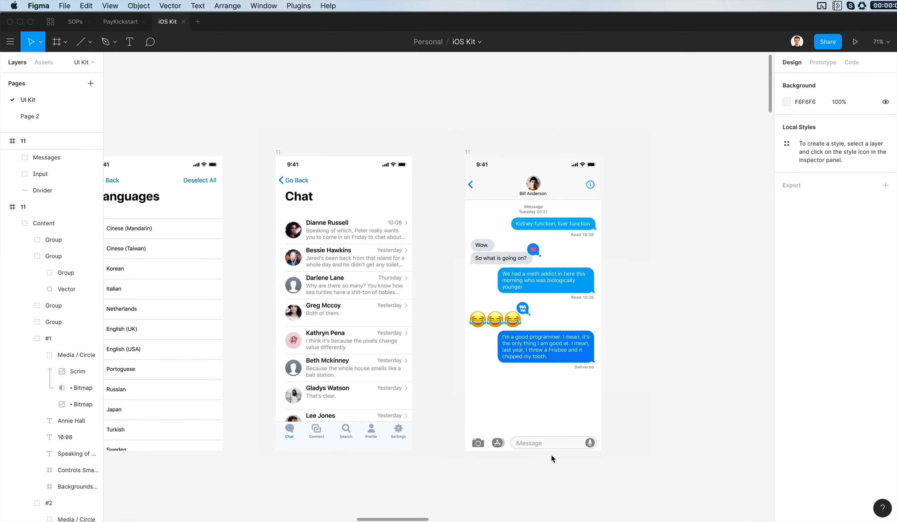
scroll(552, 443, "down", 10)
scroll(552, 442, "down", 15)
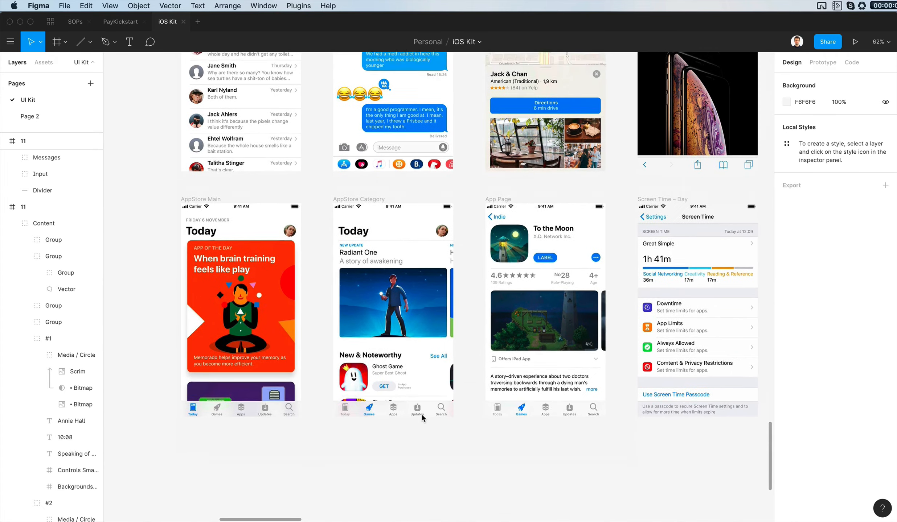
scroll(421, 413, "up", 20)
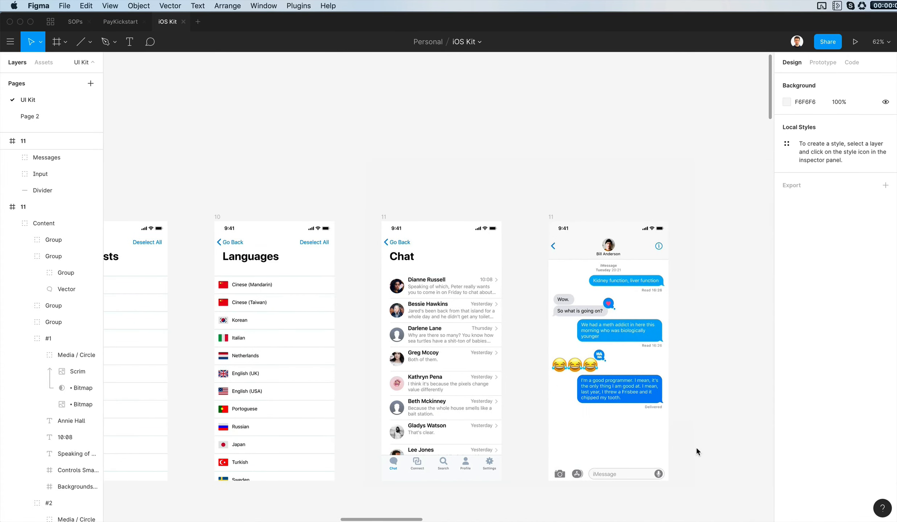
scroll(639, 389, "up", 6)
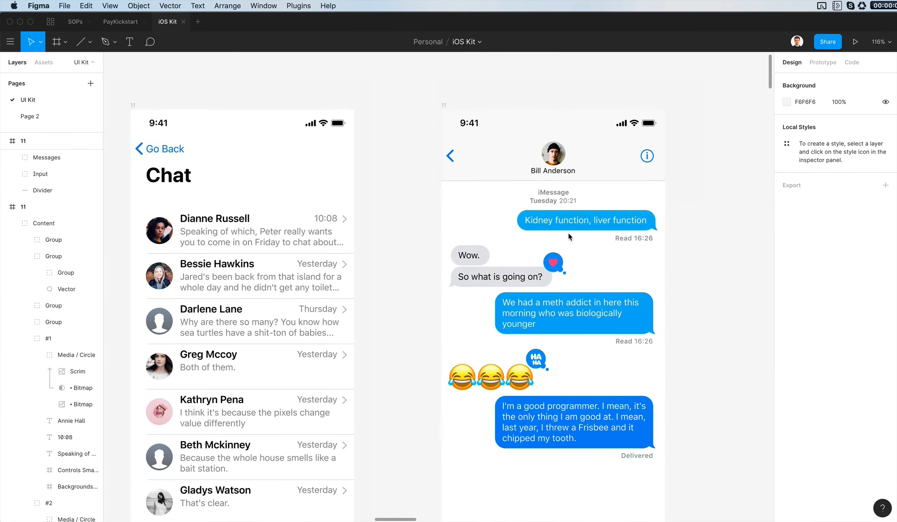
- Fill the header avatar's image with Unsplash portraits until one fits, then close the plugin
left_click(556, 154, "super")
left_click(81, 240)
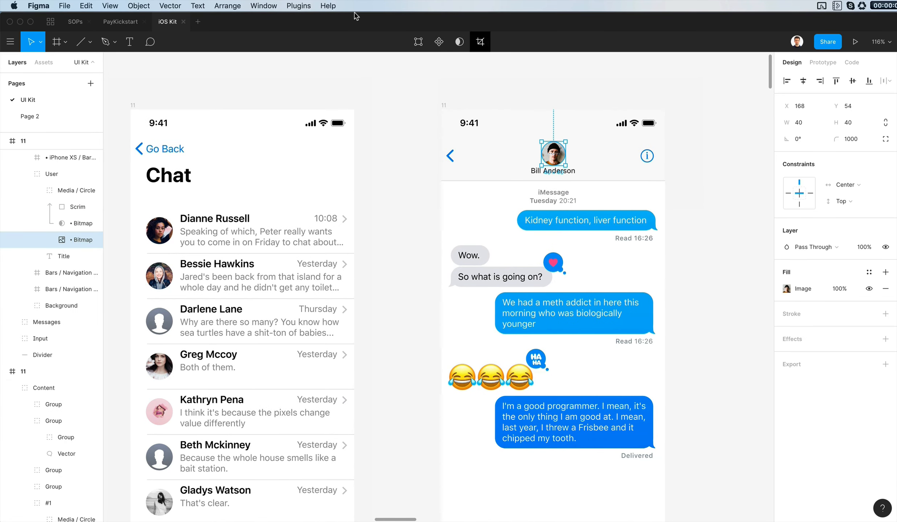
left_click(305, 6)
left_click(313, 115)
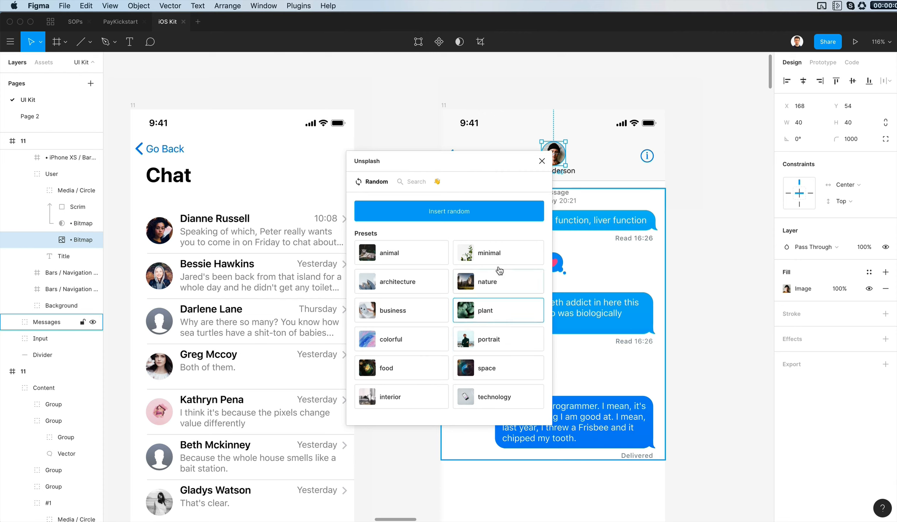
left_click(498, 337)
left_click_drag(523, 159, 462, 170)
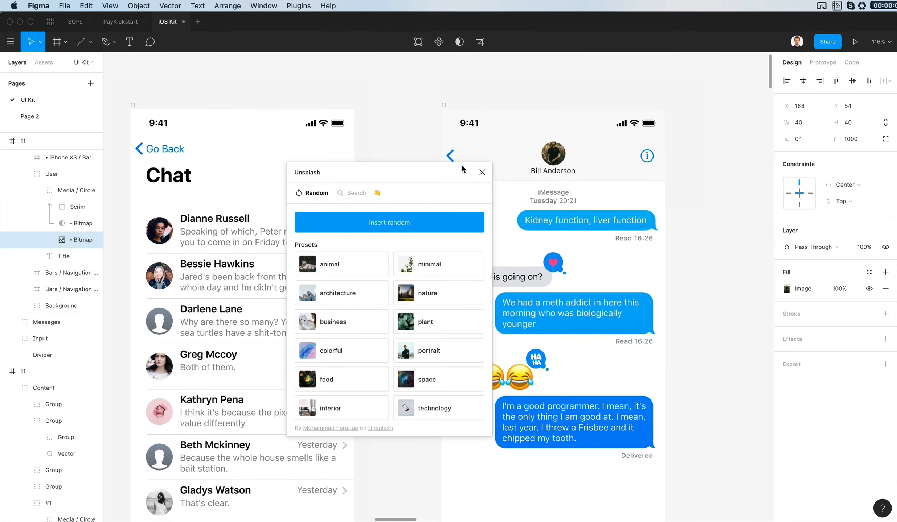
left_click(425, 350)
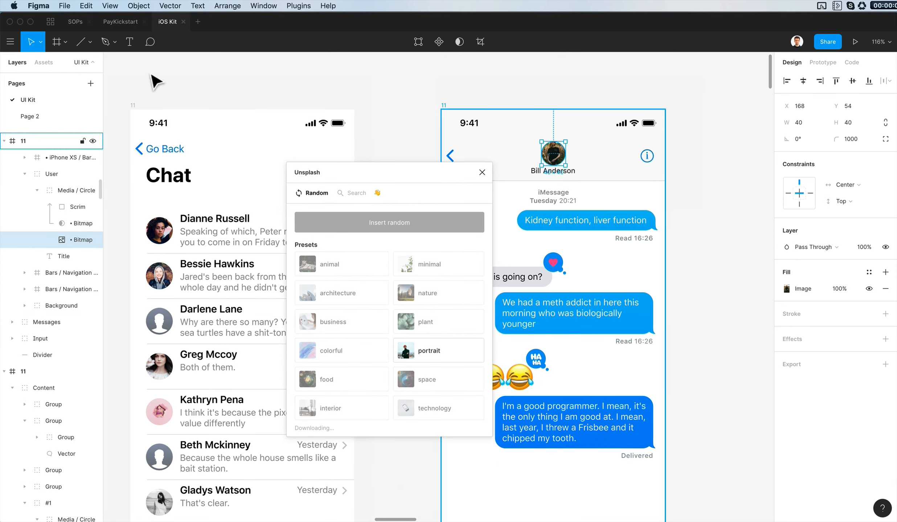
left_click(425, 351)
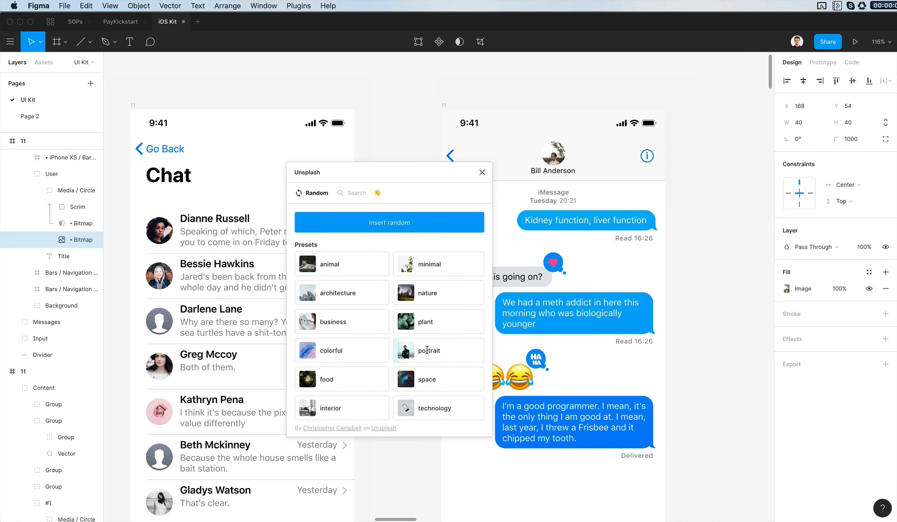
left_click(427, 351)
left_click(428, 351)
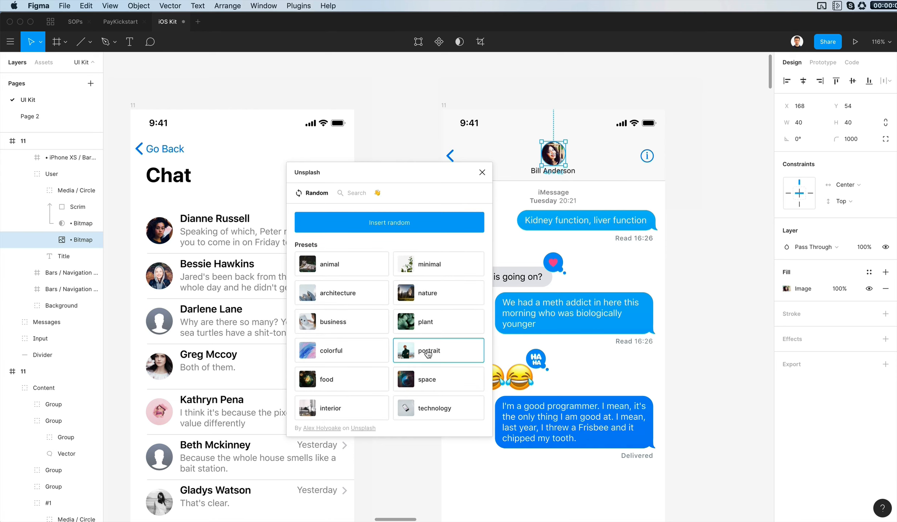
left_click(703, 272)
left_click(481, 173)
- Paste a new contact name into the header title and centre it horizontally
left_click(550, 173, "super")
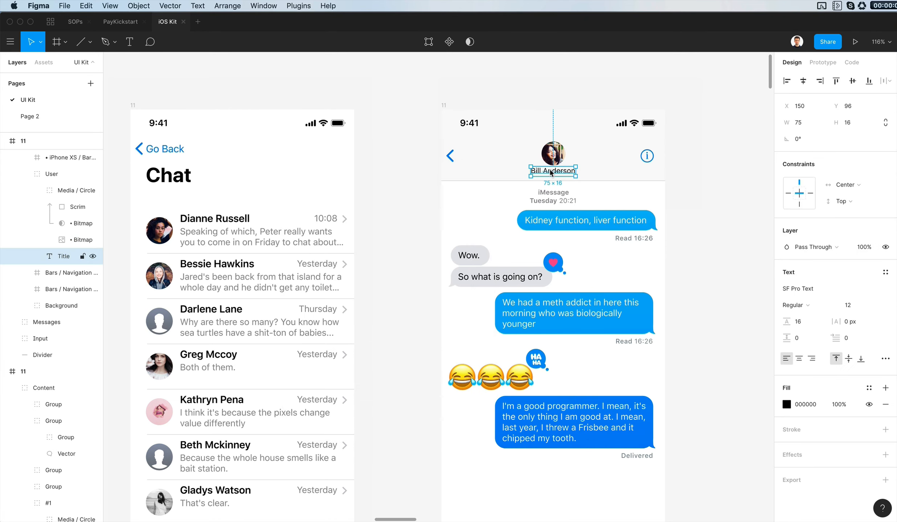
key("super+Tab")
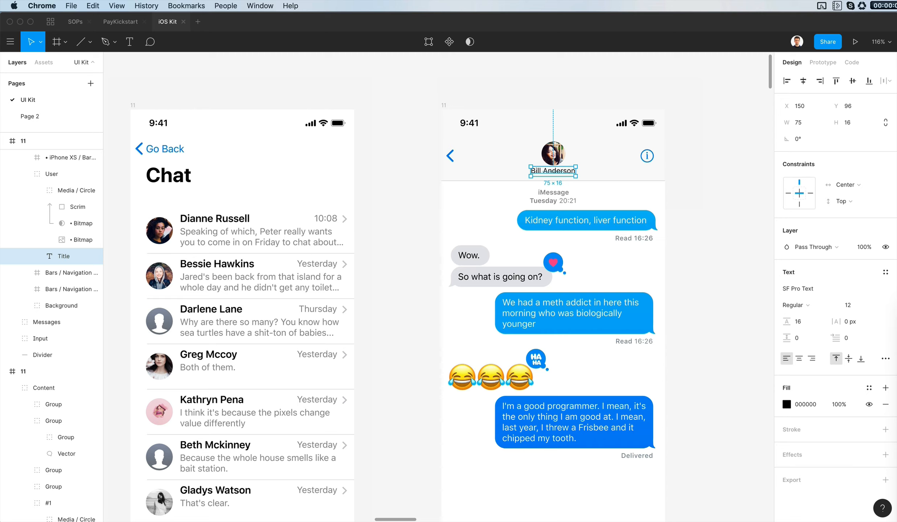
left_click(551, 172)
double_click(551, 171)
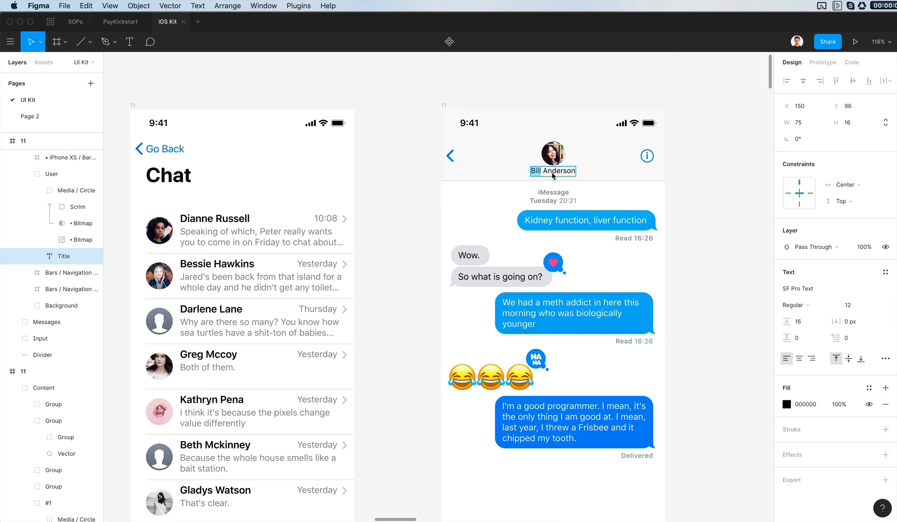
type("Sandra Atkinsons")
key("Escape")
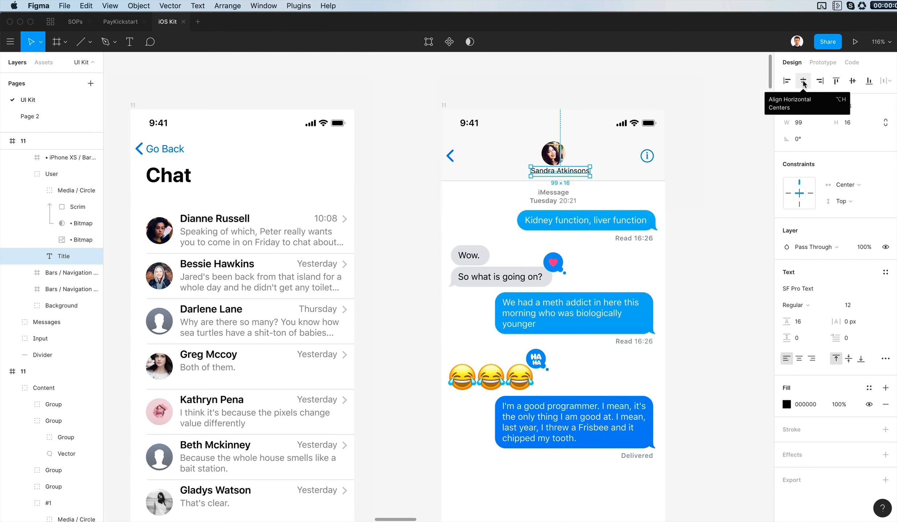
left_click(686, 177)
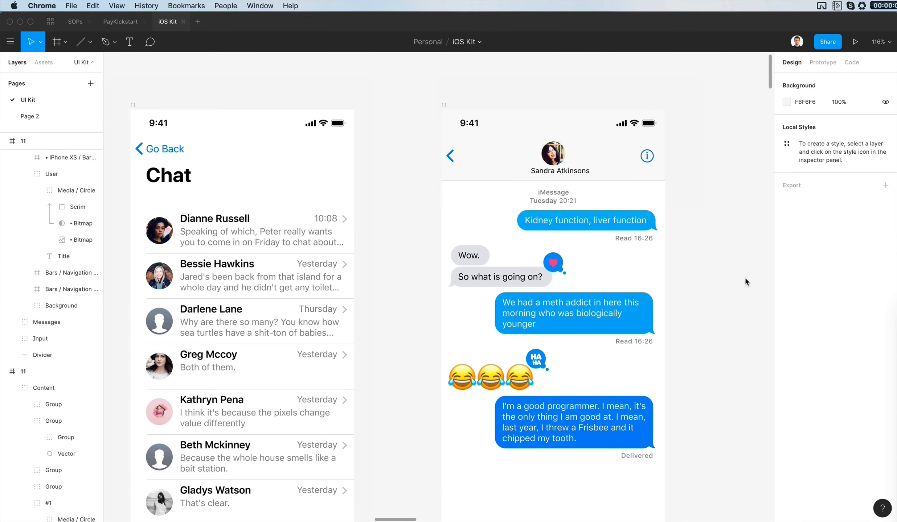
- Delete the HAHA reaction badge from the laughing-emoji message
scroll(745, 279, "up", 2)
scroll(701, 264, "right", 1)
scroll(700, 264, "left", 2)
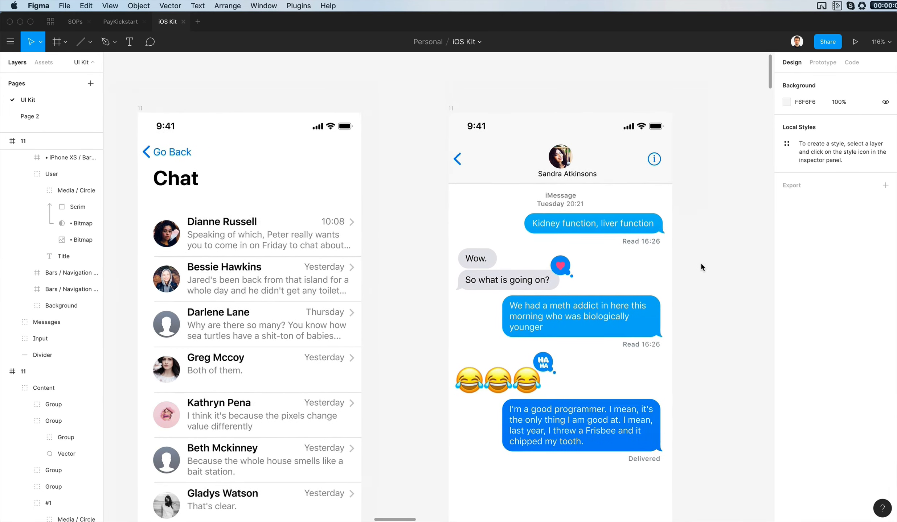
scroll(556, 230, "down", 4)
left_click(540, 225)
double_click(540, 225)
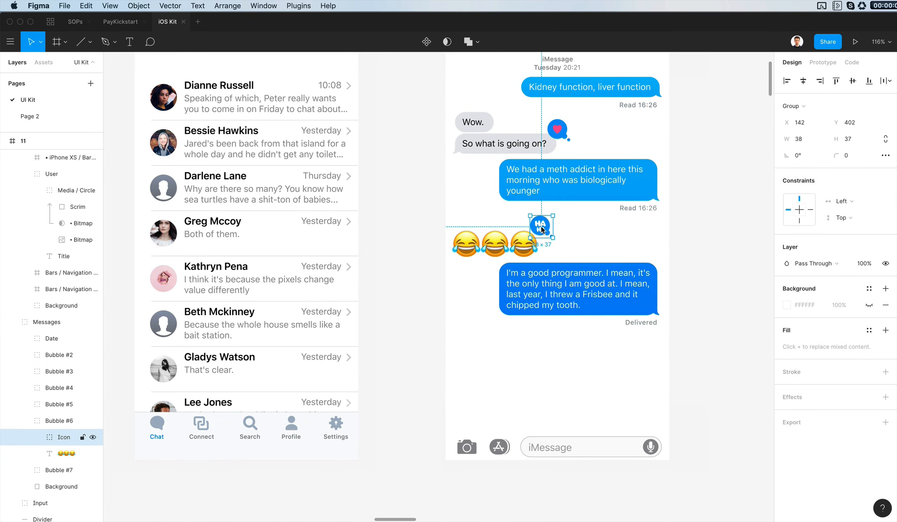
key("Delete")
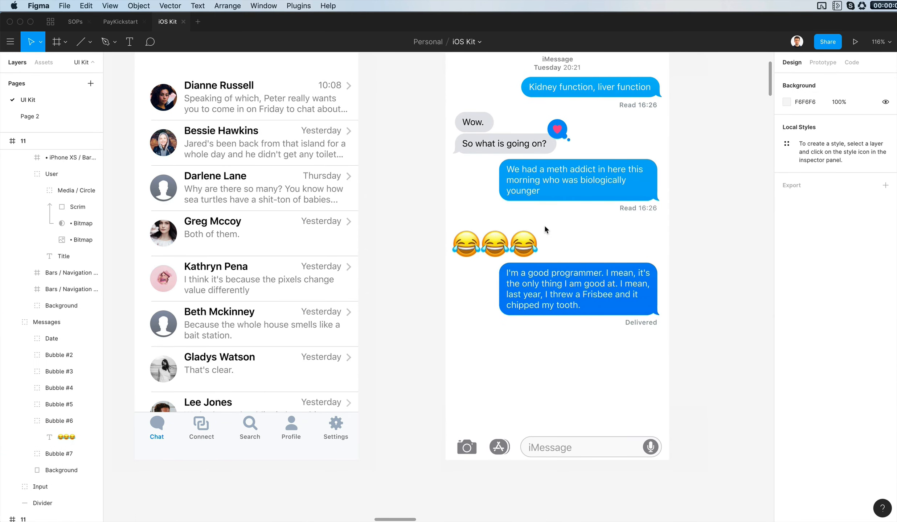
- Change the first blue message to "Hey Anna, how's it going?"
scroll(751, 289, "up", 2)
double_click(557, 126, "super")
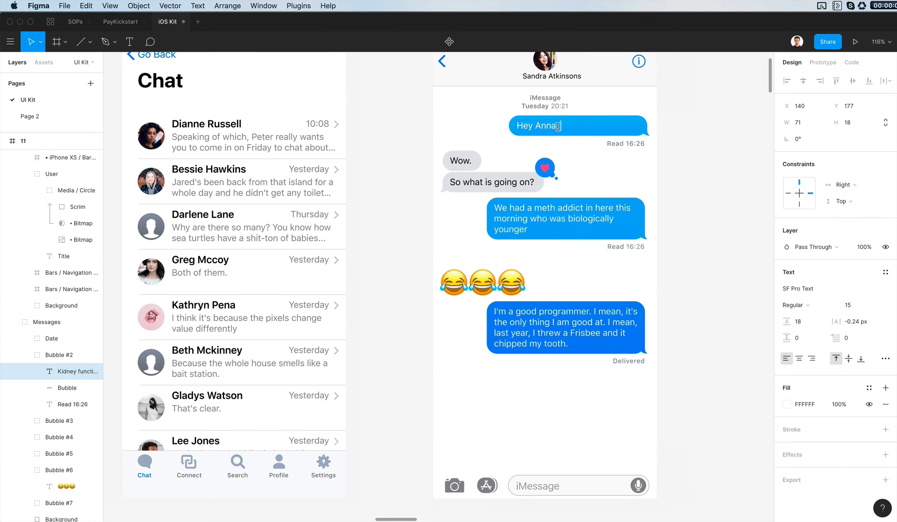
type("Hey Anna, how's it going?")
key("Escape")
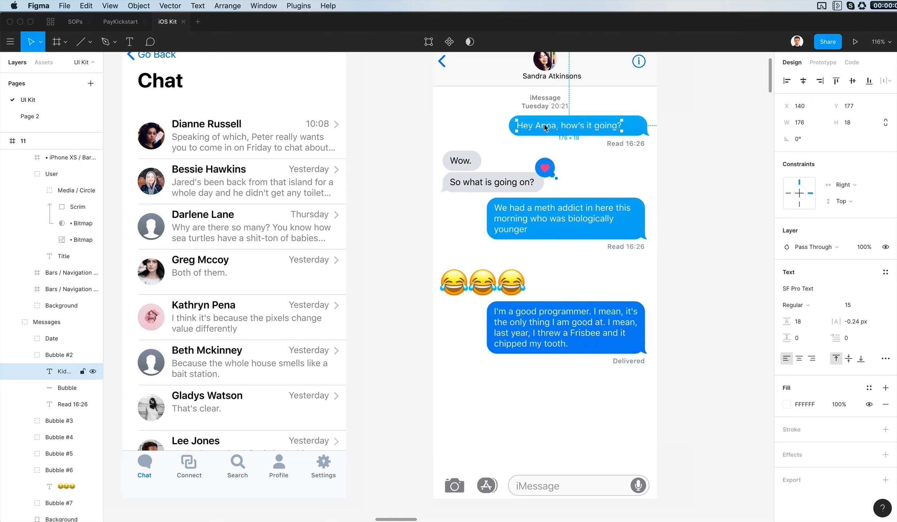
- Drill into Bubble #2 and nudge its message text to the right
left_click(636, 126)
double_click(639, 126)
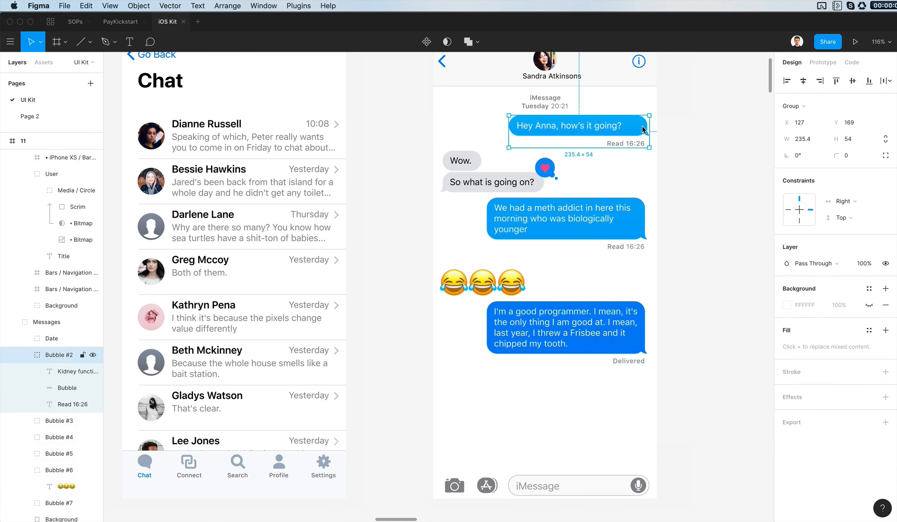
double_click(633, 125)
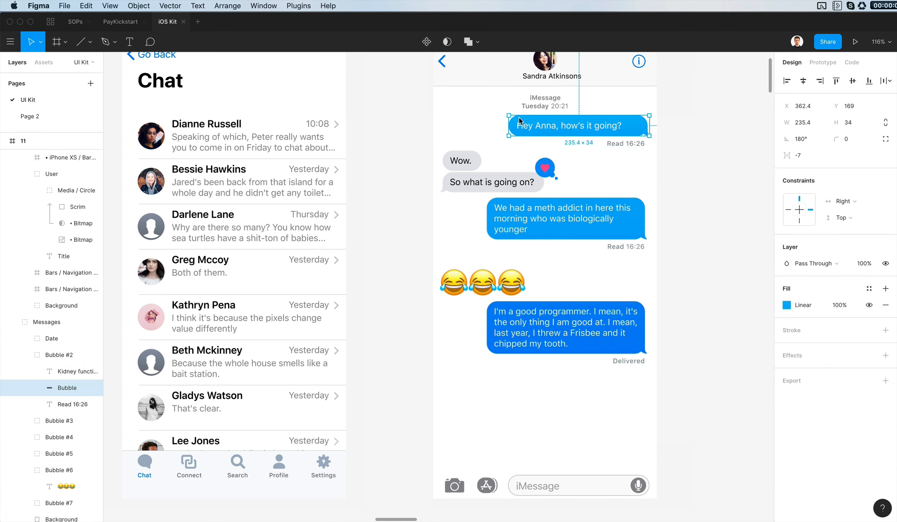
double_click(633, 123)
left_click_drag(473, 105, 531, 146)
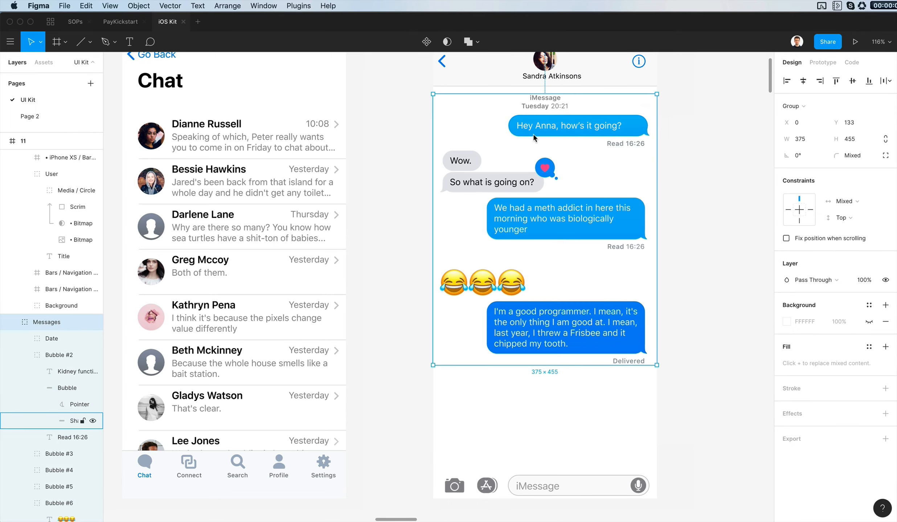
left_click(536, 134, "super")
left_click(589, 128)
key("shift+Right")
key("shift+Right")
key("shift+Right")
key("Left")
key("Left")
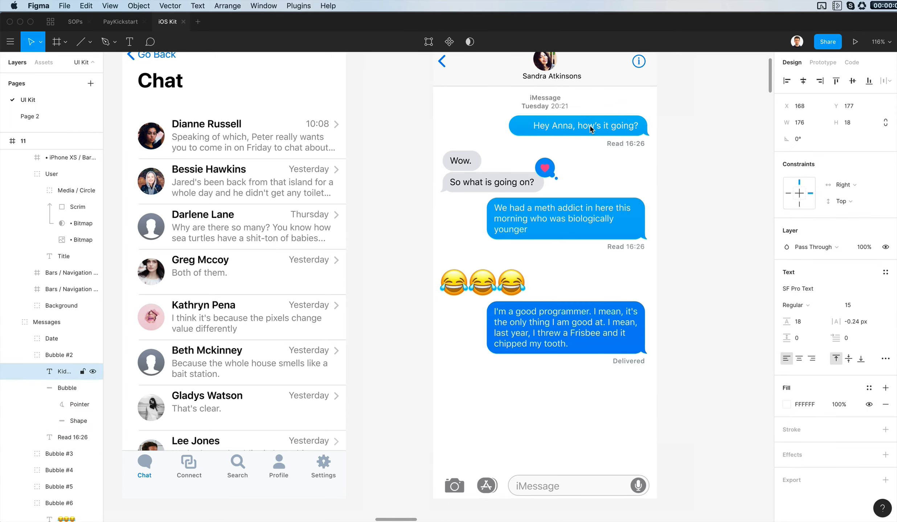
- Move the blue bubble's left-side points right so the shape fits the shorter text
left_click(518, 124, "super")
double_click(518, 126)
left_click_drag(476, 100, 557, 175)
key("shift+Right")
key("shift+Right")
key("shift+Right")
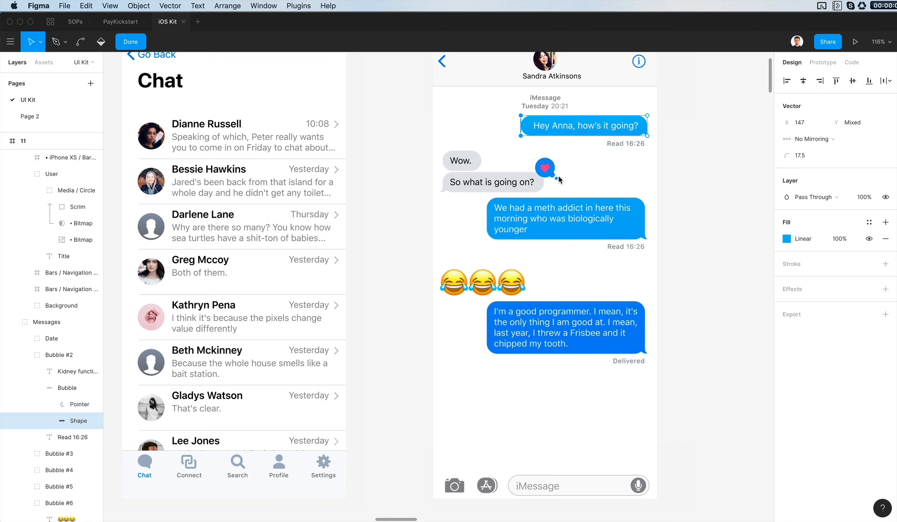
left_click(558, 175)
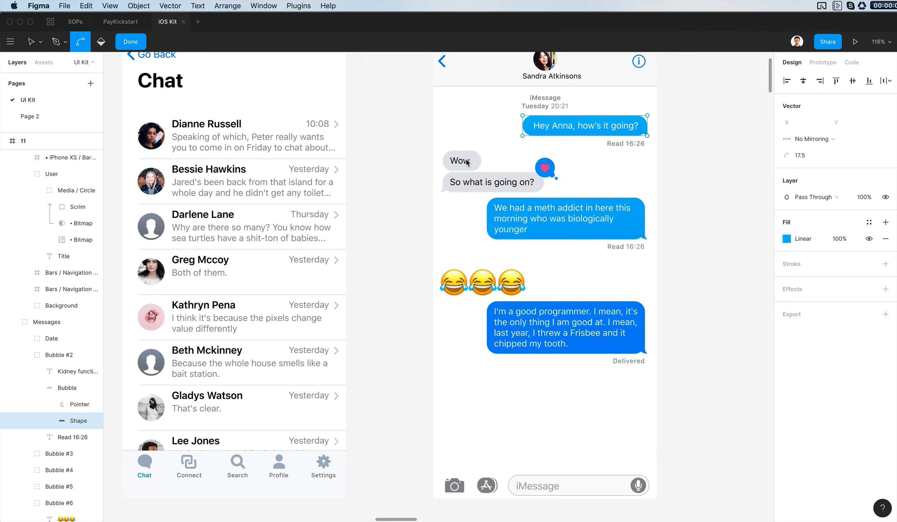
left_click(714, 170)
- Change the grey replies to "Hey!" and "All good thanks!"
double_click(458, 161)
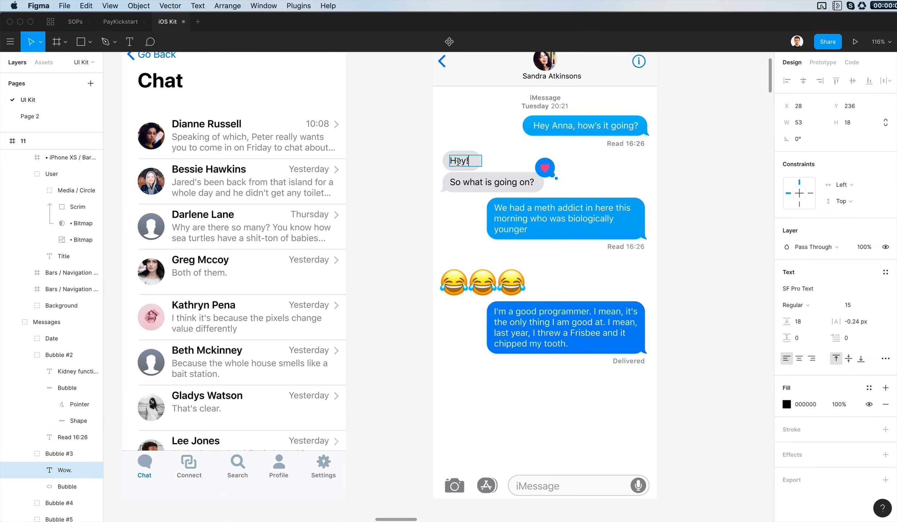
double_click(474, 186)
type("All")
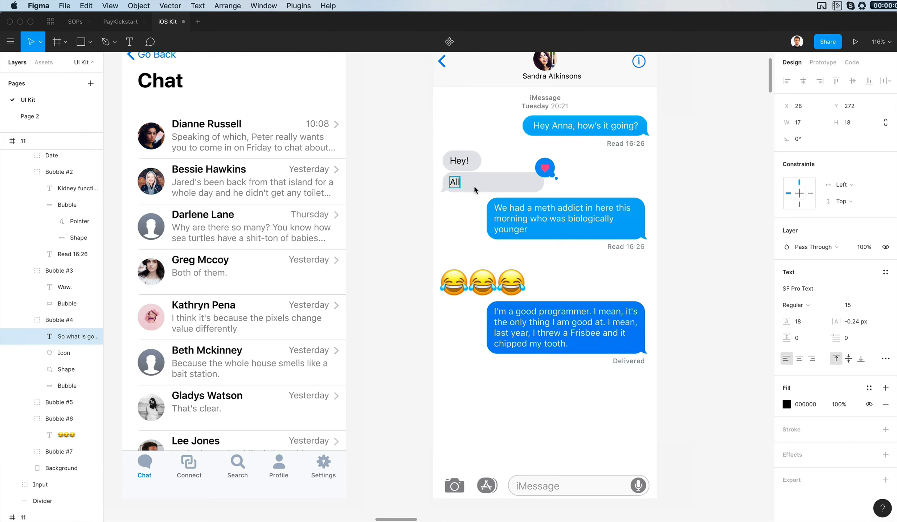
type(" good thanks!")
left_click(546, 168)
- Delete the heart reaction and shorten the grey bubble to fit 'All good thanks!'
scroll(549, 168, "up", 3)
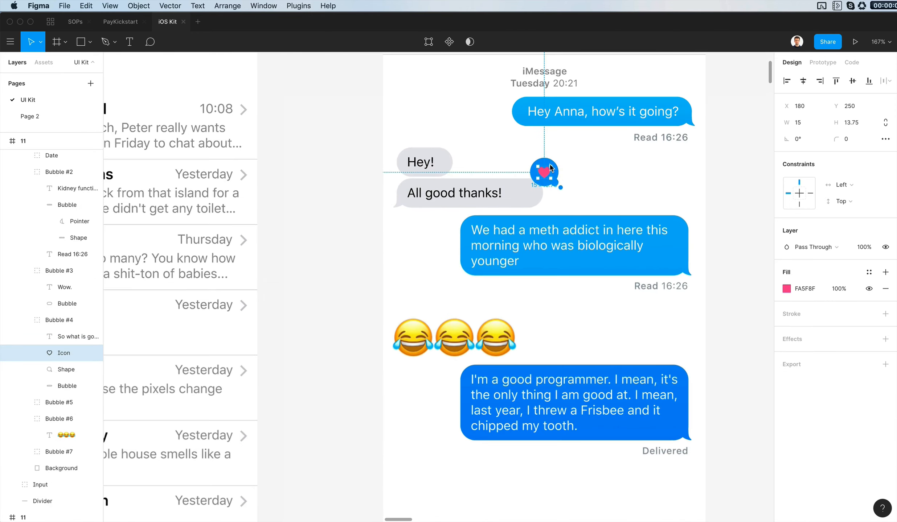
left_click(552, 164, "shift")
key("BackSpace")
double_click(520, 191)
double_click(520, 190)
double_click(520, 191)
left_click_drag(515, 156, 563, 216)
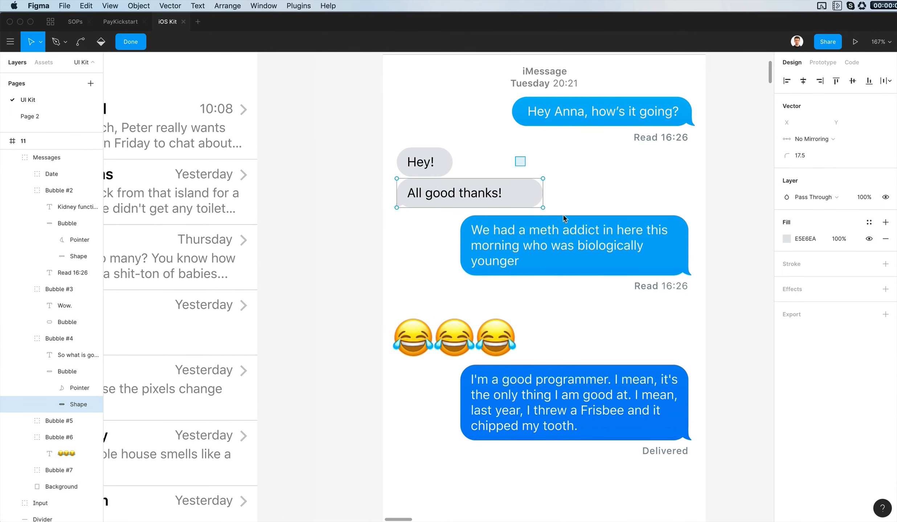
key("shift+Left")
key("shift+Left")
key("shift+Left")
key("shift+Left")
- Rewrite the 'Awesome' blue message as a new question starting 'I'm' and widen its text box
left_click(599, 253)
double_click(606, 236)
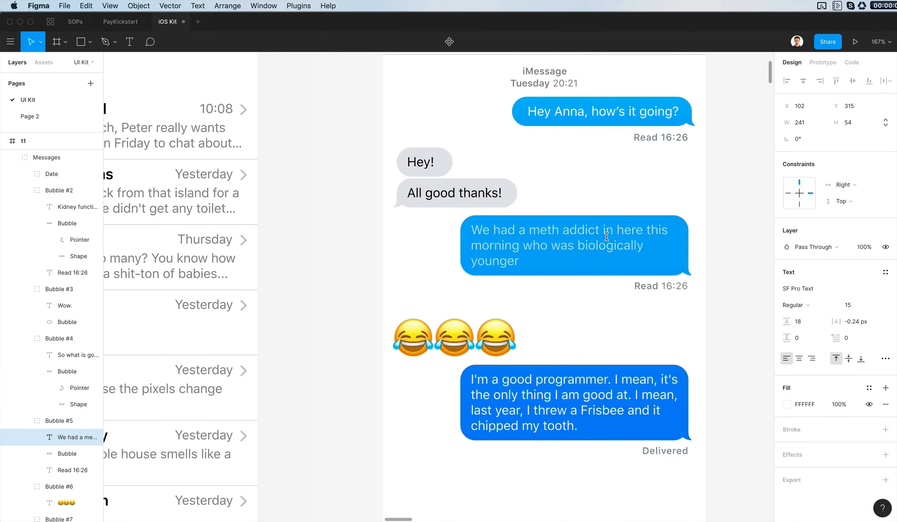
scroll(606, 237, "down", 3)
type("I'm")
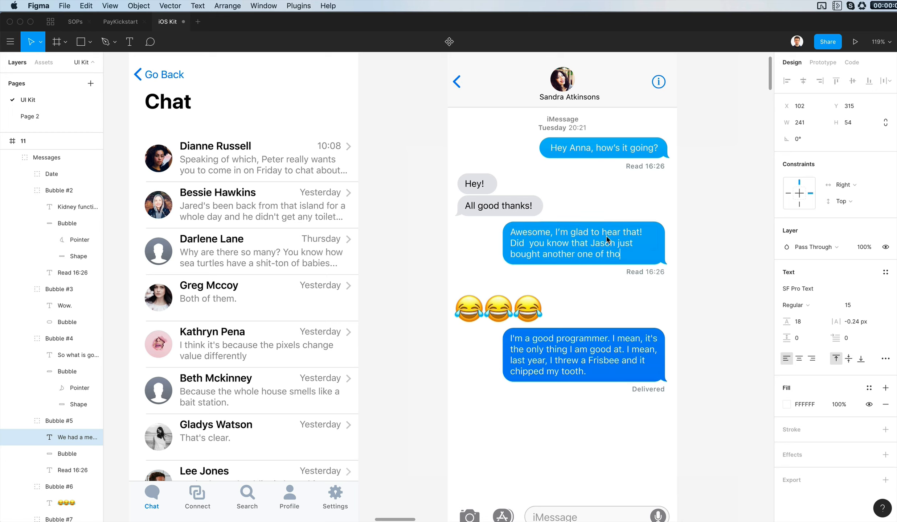
type("?")
key("Escape")
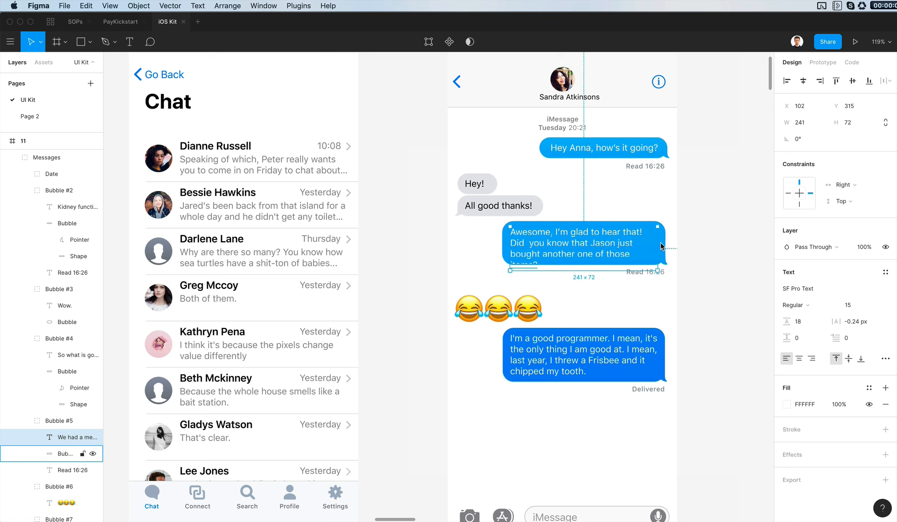
left_click_drag(657, 246, 662, 246)
- Replace the last blue message with text beginning 'I know, those were hilarious!'
left_click(597, 354)
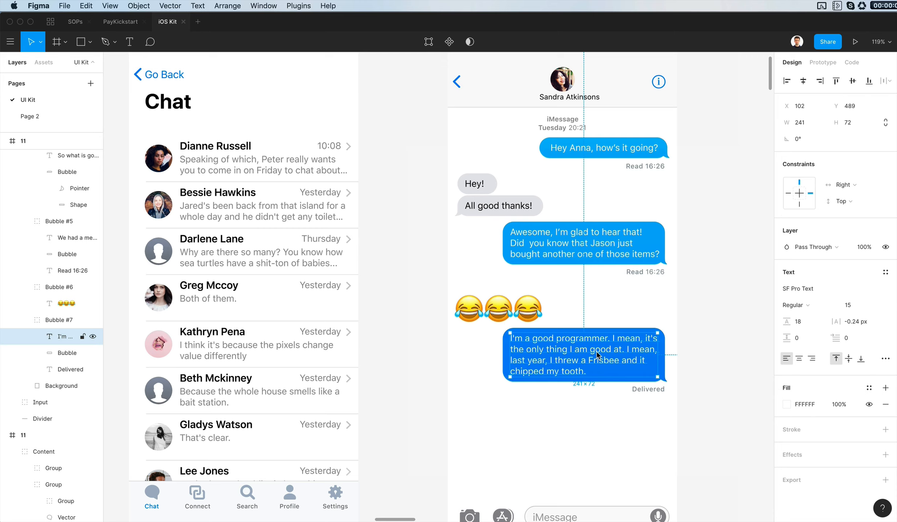
key("Return")
key("BackSpace")
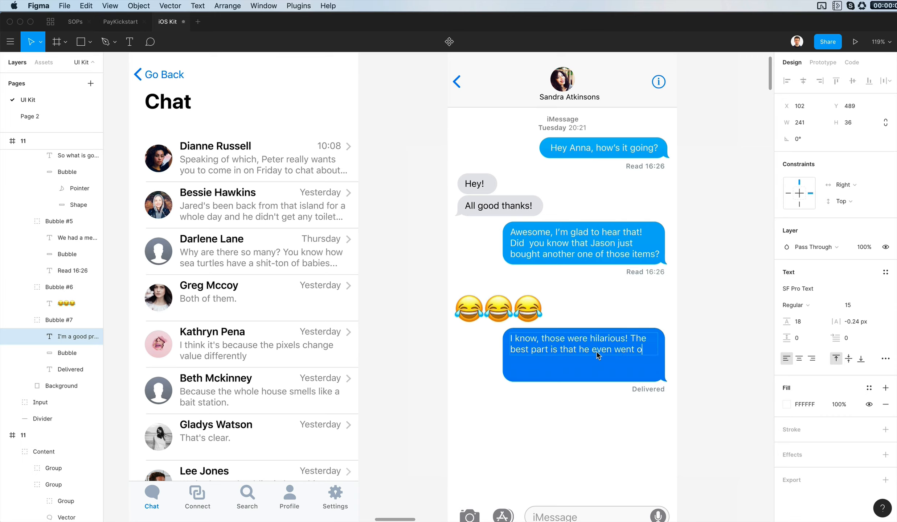
type("n and contacted the COO about that")
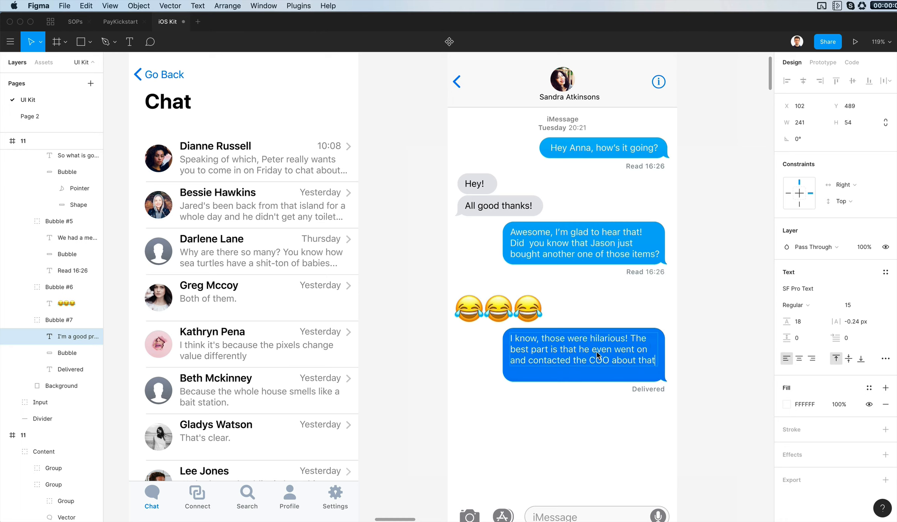
type(" matter and he was like.. What?!?!?!")
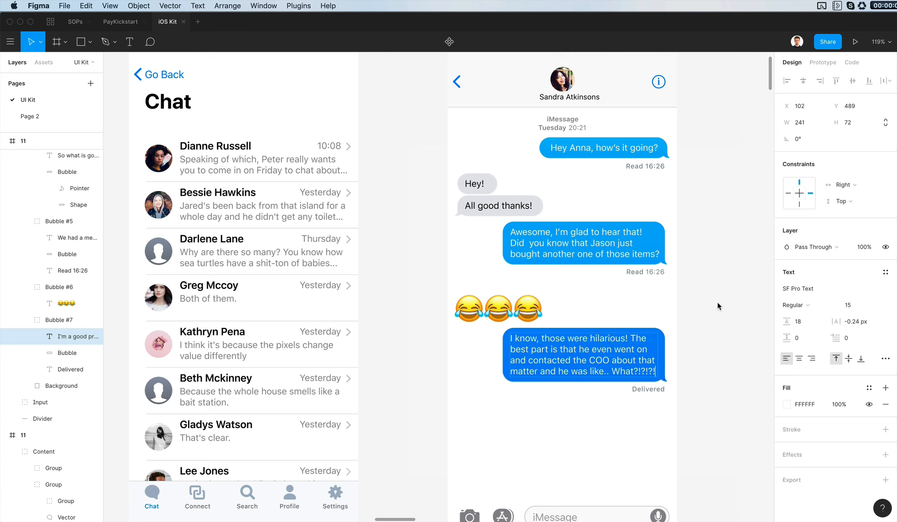
- Deselect everything and inspect the iMessage frame's message input bar
left_click(717, 306)
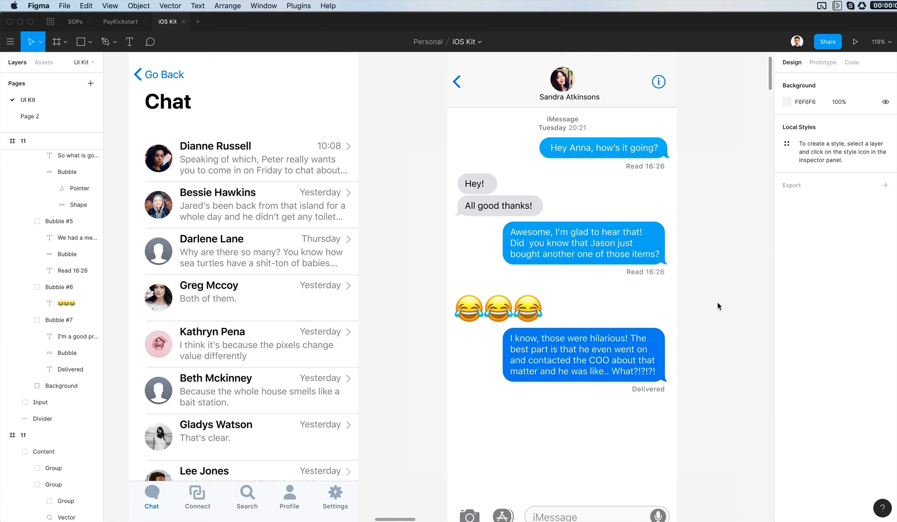
scroll(719, 323, "down", 2)
scroll(718, 320, "left", 3)
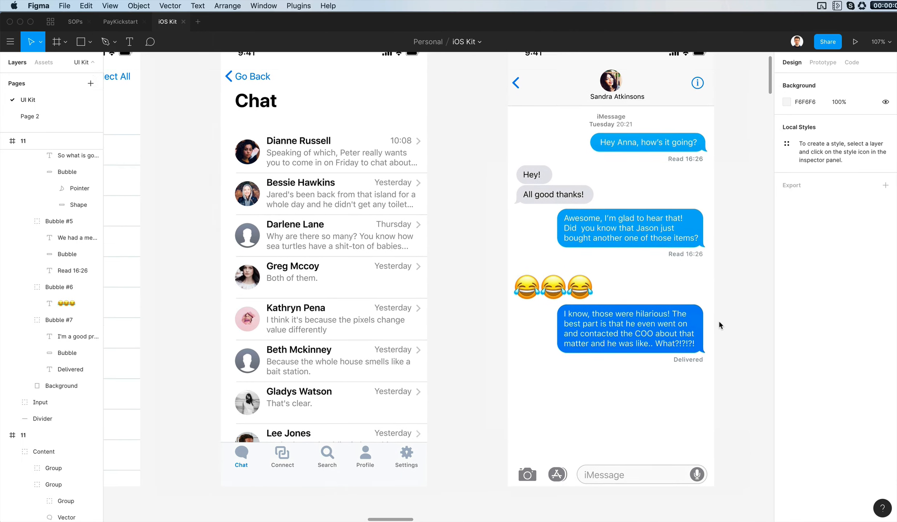
left_click(631, 479)
left_click(718, 428)
scroll(717, 429, "up", 2)
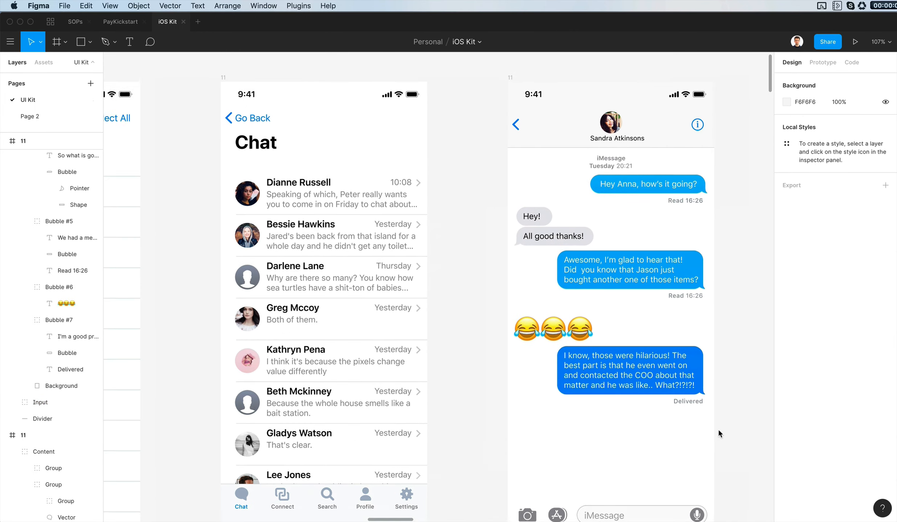
scroll(718, 412, "down", 3)
- Inspect the iMessage navigation bar's layers and sample its background colour
left_click(578, 174)
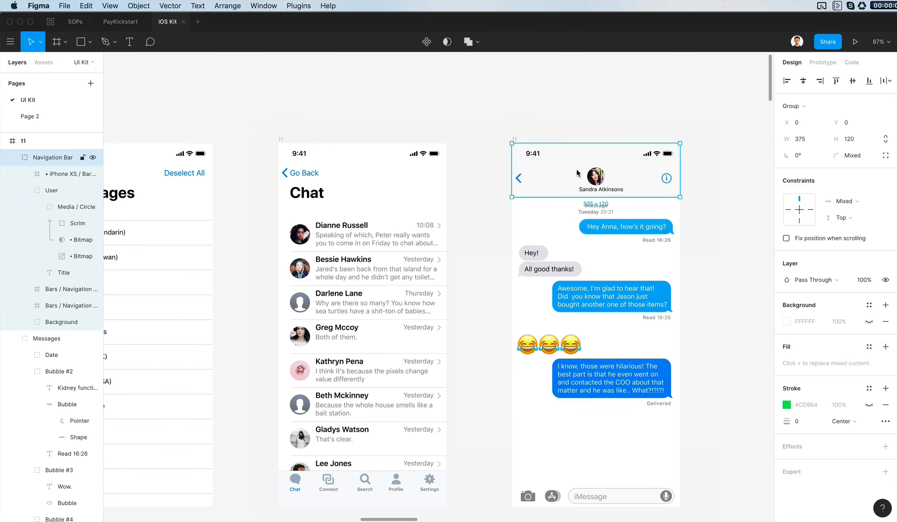
left_click(12, 157)
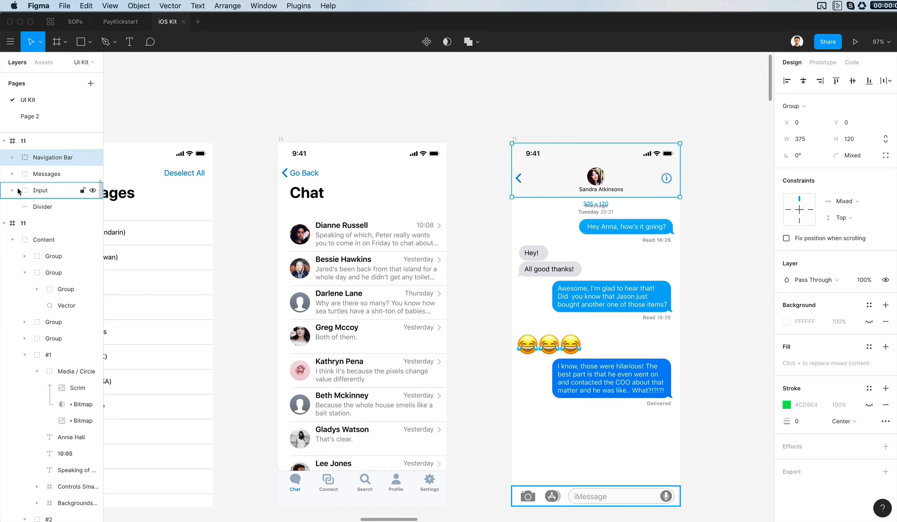
left_click(420, 95)
left_click(562, 164, "super")
key("i")
key("Escape")
left_click(581, 101)
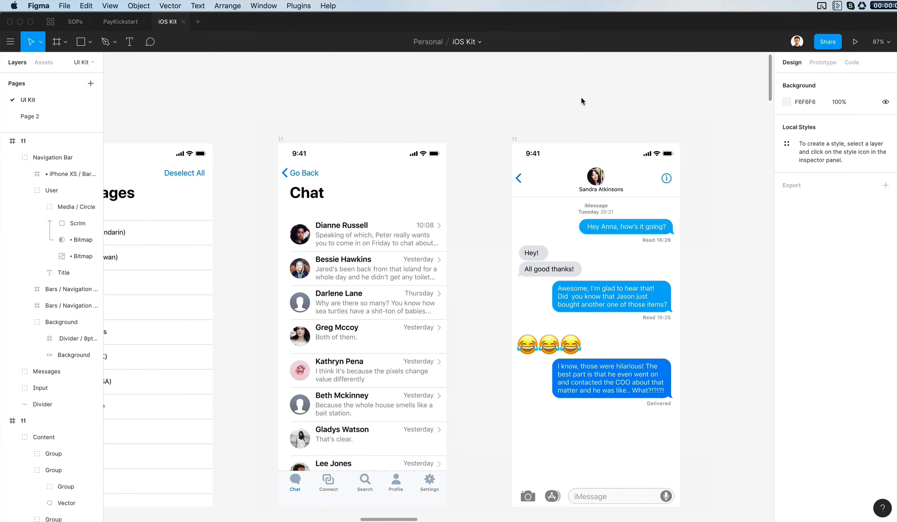
- Pan across the canvas and select the iMessage conversation frame, numbered 12
scroll(581, 101, "down", 2)
scroll(581, 101, "up", 1)
scroll(597, 69, "down", 2)
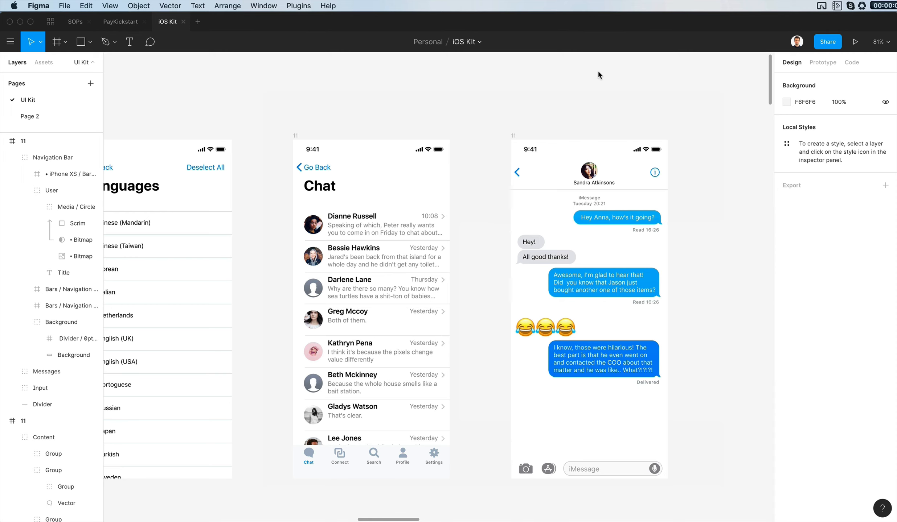
scroll(597, 75, "up", 1)
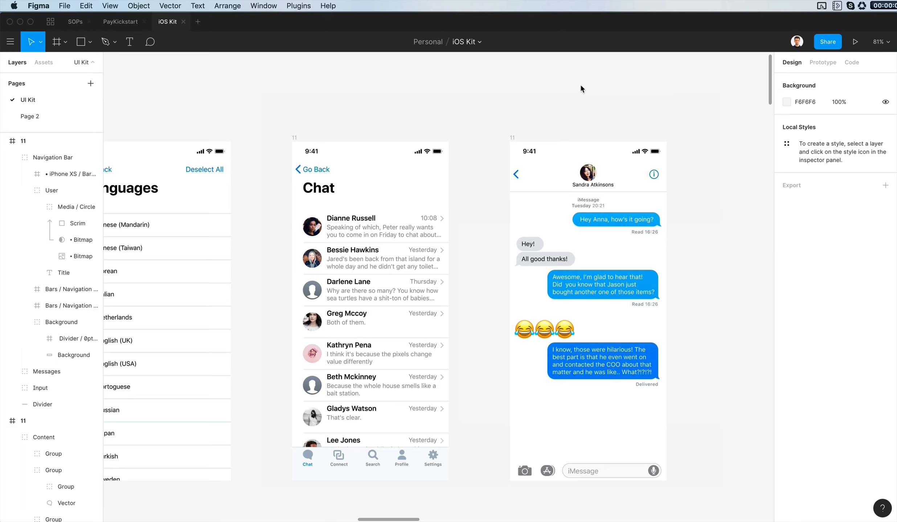
scroll(581, 89, "down", 5)
scroll(581, 89, "left", 5)
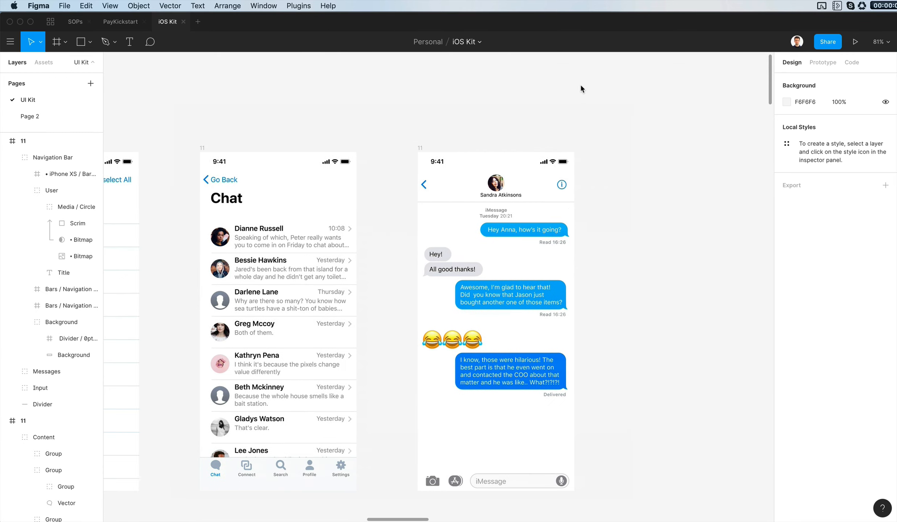
scroll(580, 88, "up", 3)
scroll(581, 89, "left", 6)
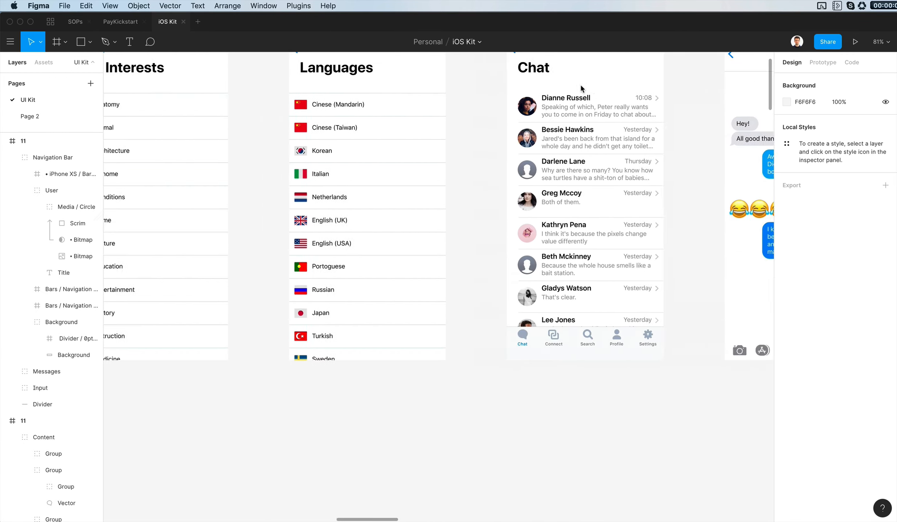
scroll(580, 89, "right", 6)
left_click(621, 123)
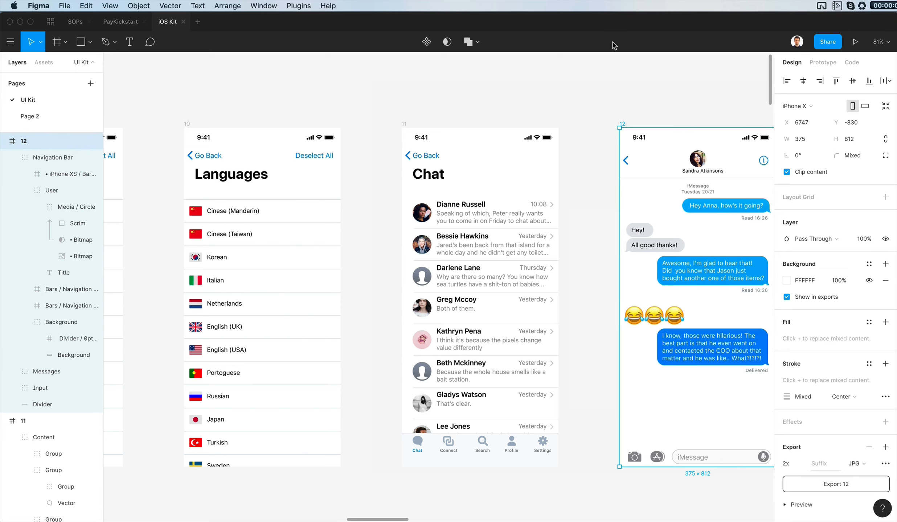
- Delete the Investment frame from the canvas
left_click(620, 70)
scroll(621, 70, "down", 5)
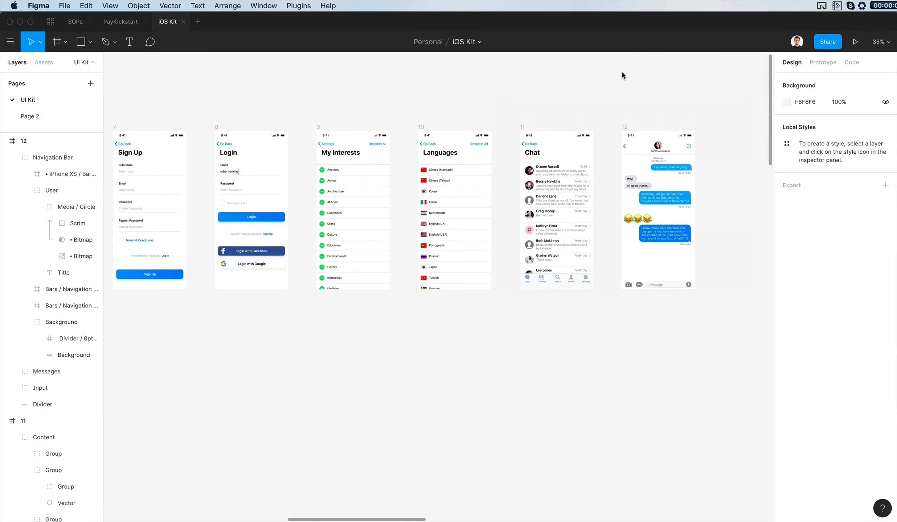
scroll(620, 70, "up", 5)
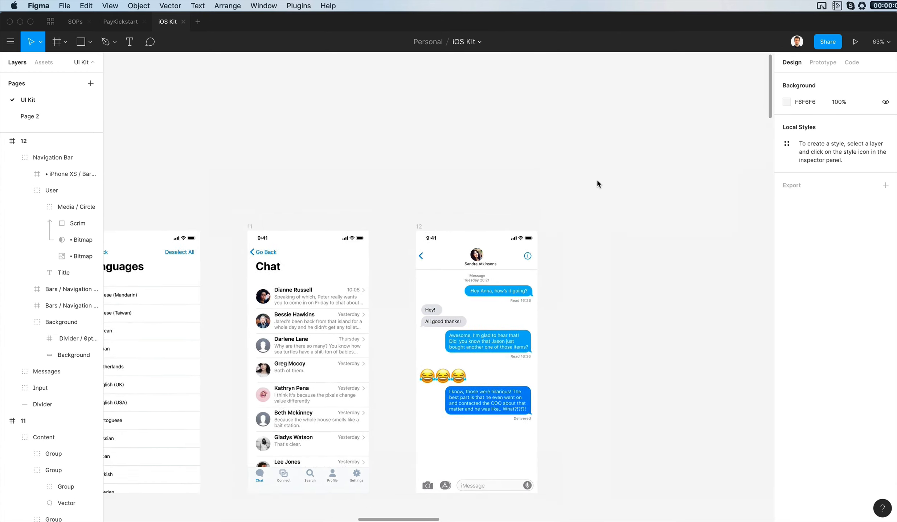
scroll(598, 183, "down", 5)
scroll(597, 183, "left", 5)
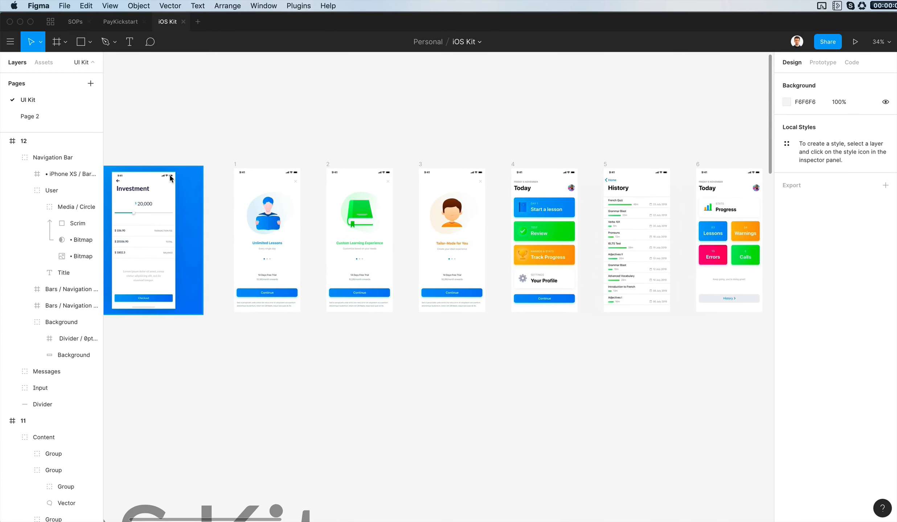
left_click(170, 178)
key("Delete")
- Duplicate onboarding frame 1 to its left and delete the copy's Continue button
left_click_drag(269, 199, 181, 198)
left_click(189, 148)
scroll(197, 147, "up", 5)
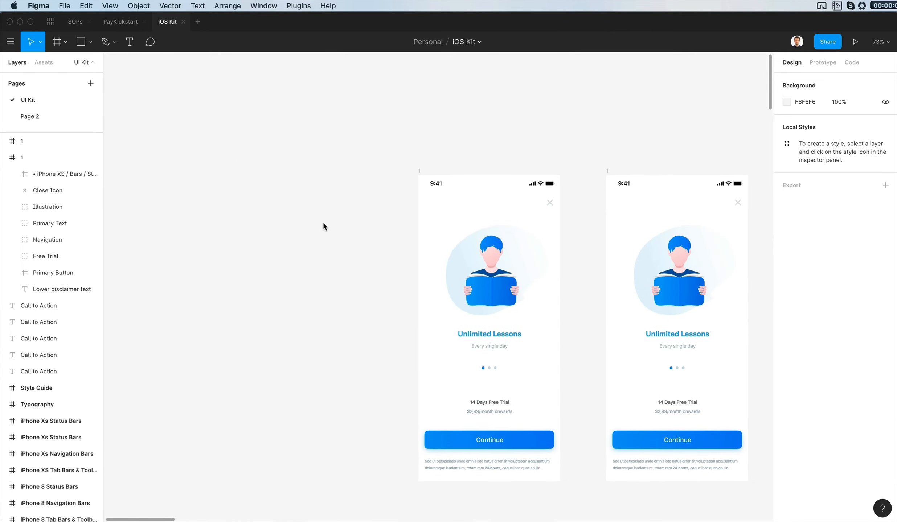
left_click_drag(407, 331, 507, 432)
left_click_drag(364, 427, 497, 442)
key("Delete")
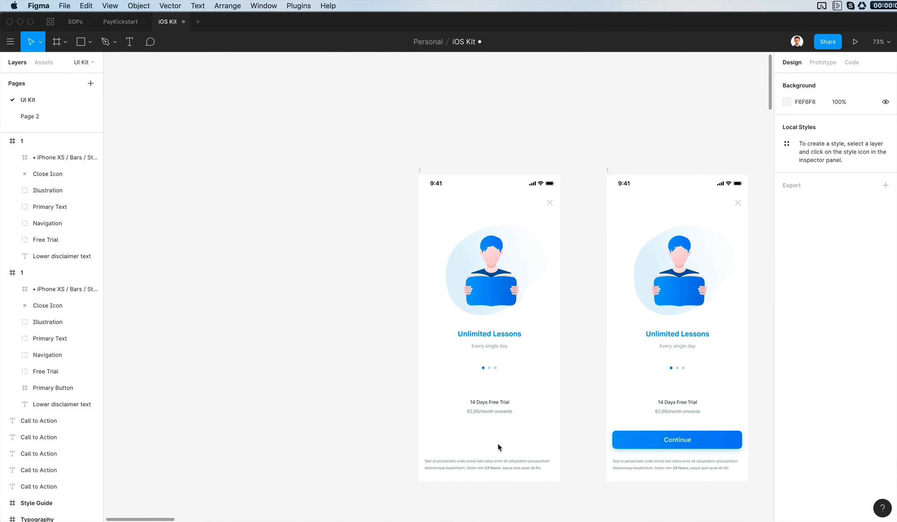
- Center the disclaimer, delete the page dots and free-trial text, and lower the Unlimited Lessons heading
left_click(496, 461)
left_click(798, 375)
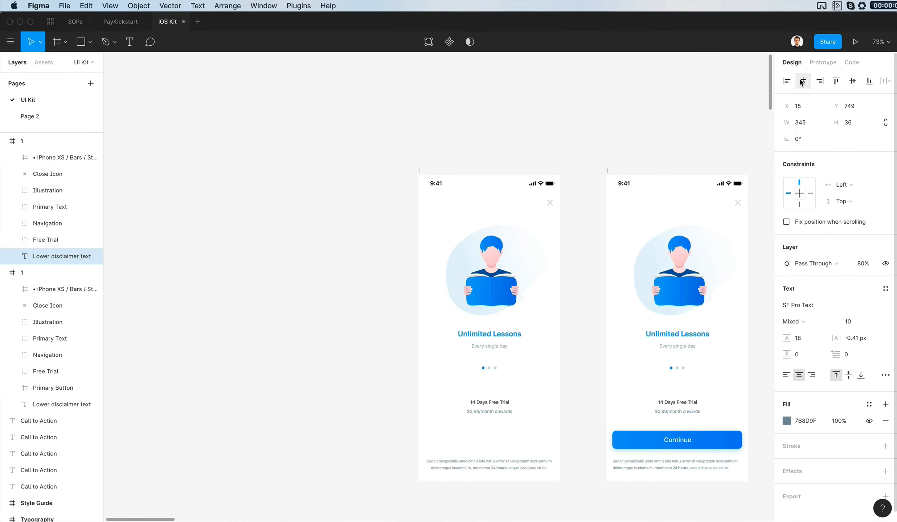
left_click(505, 409)
left_click_drag(449, 352, 530, 426)
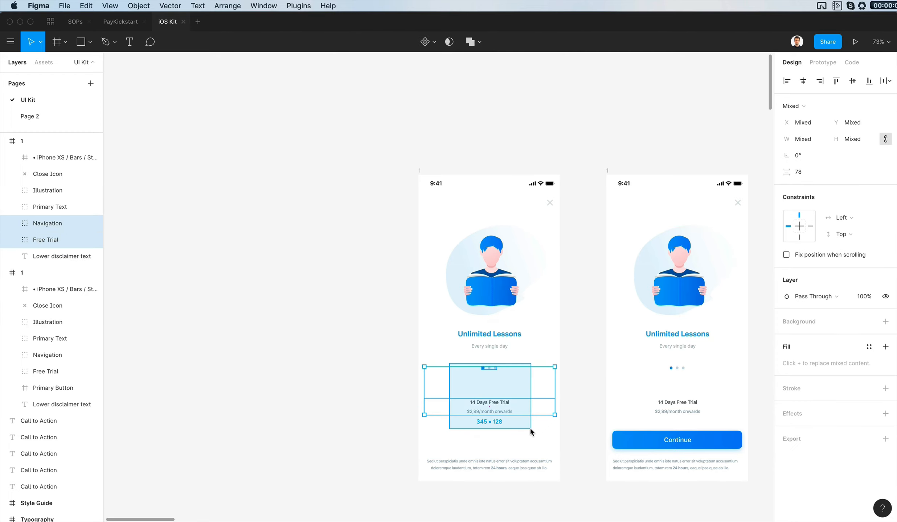
key("Delete")
left_click_drag(480, 334, 492, 379)
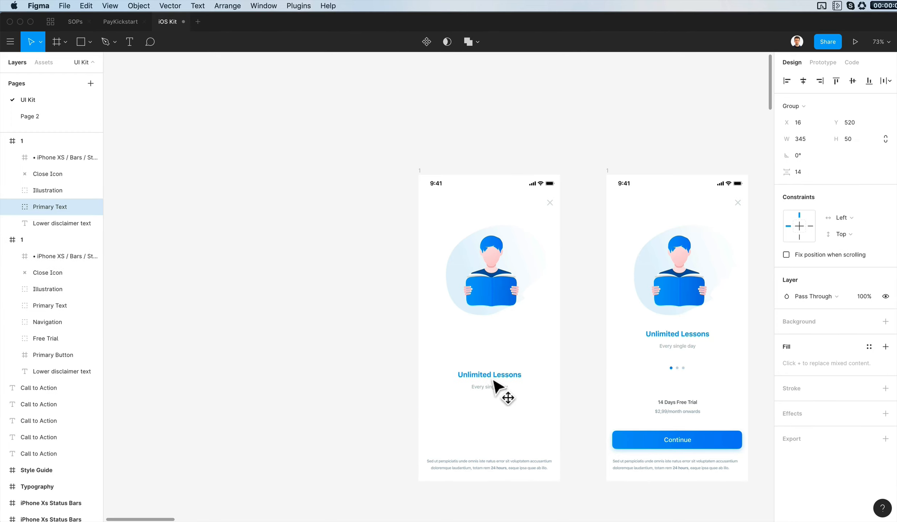
scroll(493, 380, "right", 15)
- Rename frame 12's layers to 1. Navigation Bar, 2. Messages, 3. Input and delete its divider
left_click(509, 149)
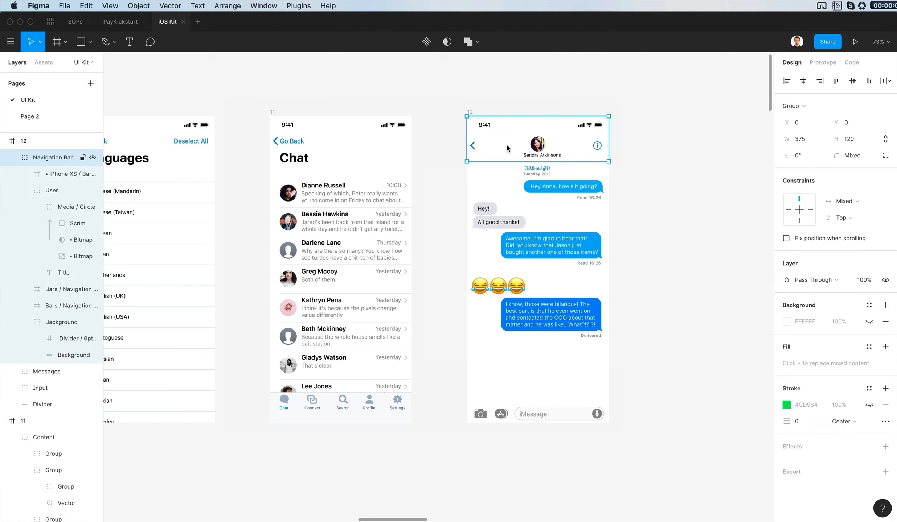
left_click(12, 157)
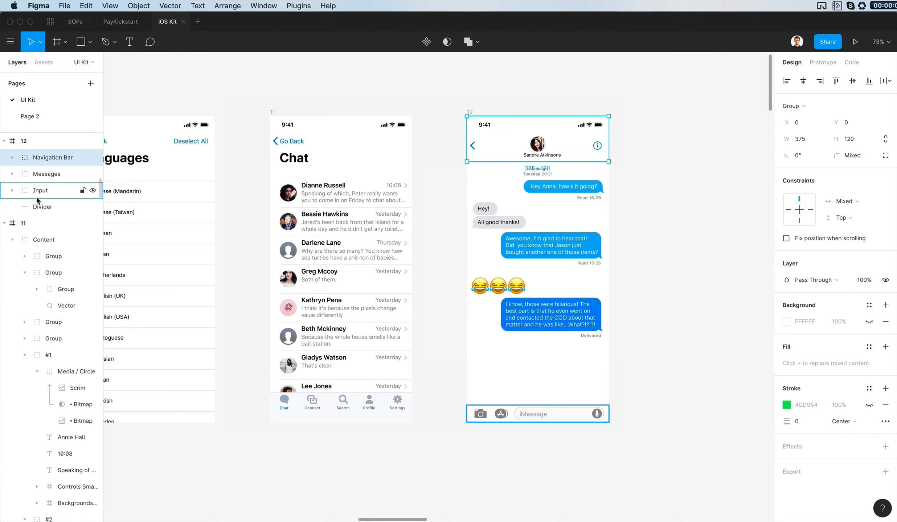
scroll(35, 196, "up", 2)
double_click(52, 204)
type("1.")
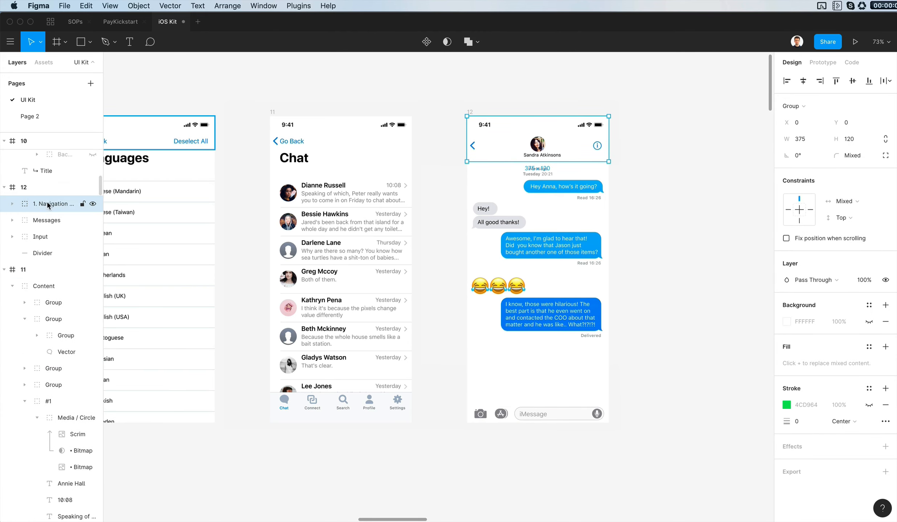
double_click(47, 220)
type("2.")
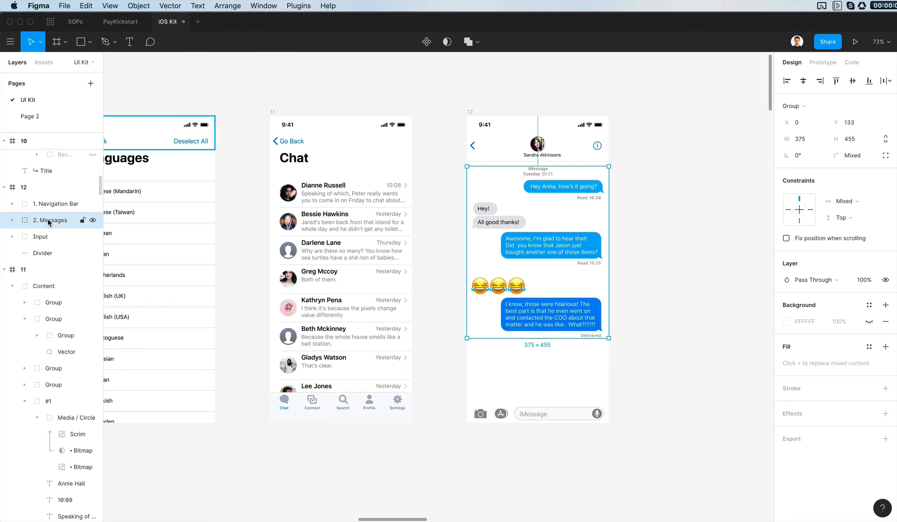
double_click(40, 236)
key("Left")
type("3.")
key("Return")
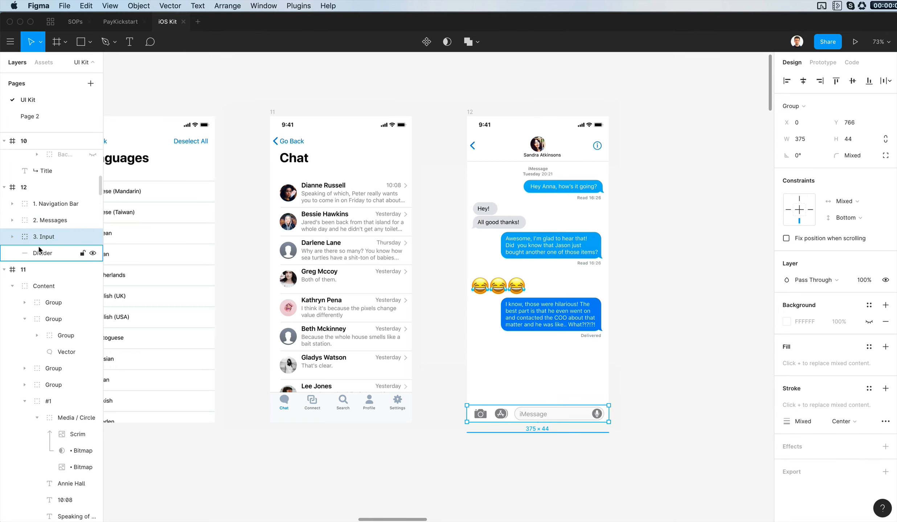
left_click(39, 248)
key("BackSpace")
- Find the Divider layer in Chat frame 11 and delete it
left_click(311, 134)
scroll(311, 134, "left", 2)
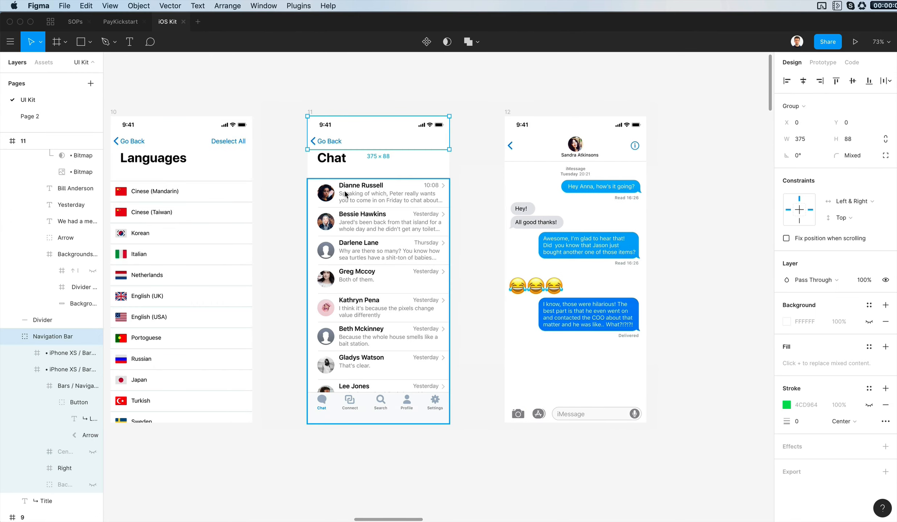
left_click(12, 337)
scroll(23, 333, "up", 3)
scroll(22, 331, "up", 3)
scroll(22, 331, "down", 3)
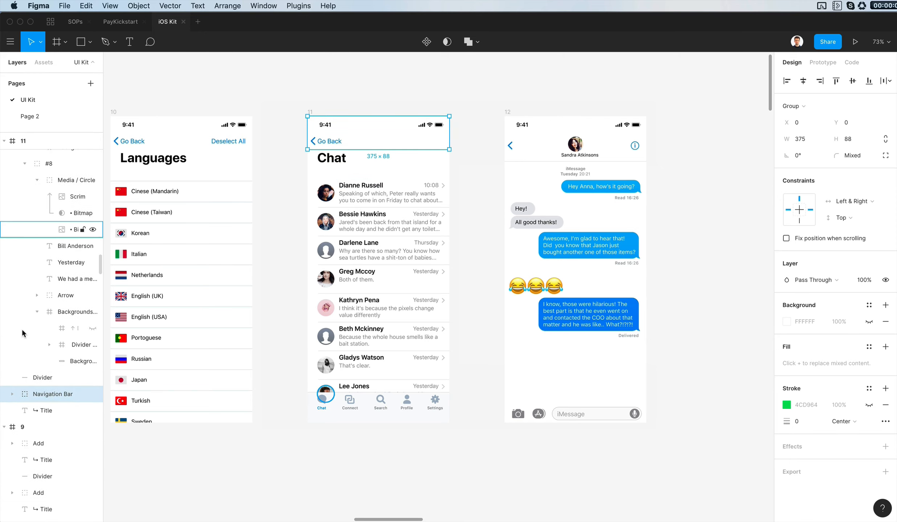
left_click(353, 163)
left_click(327, 319)
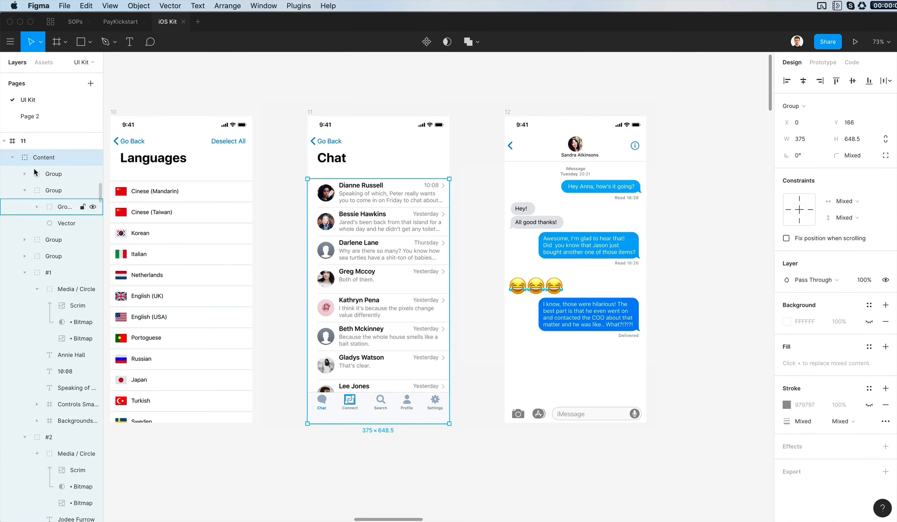
left_click(12, 157)
left_click_drag(12, 161, 15, 211)
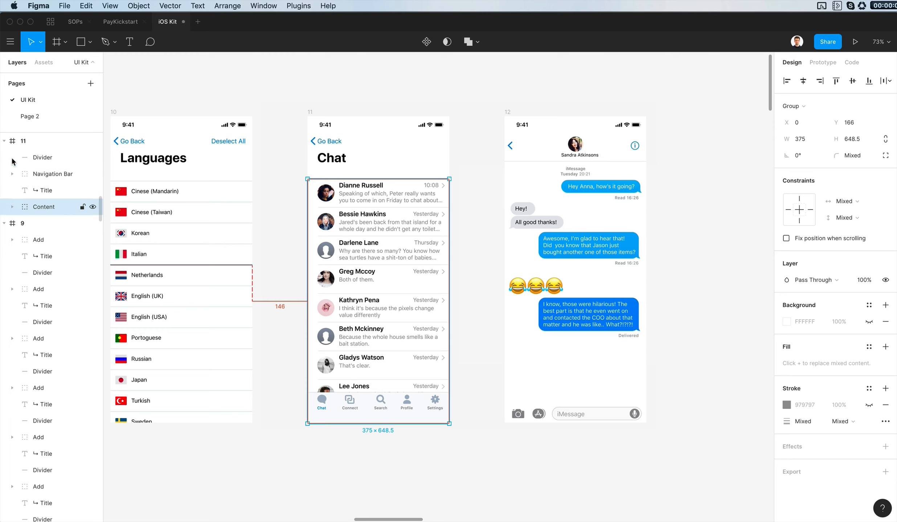
scroll(16, 233, "up", 3)
left_click(25, 234)
left_click(35, 217)
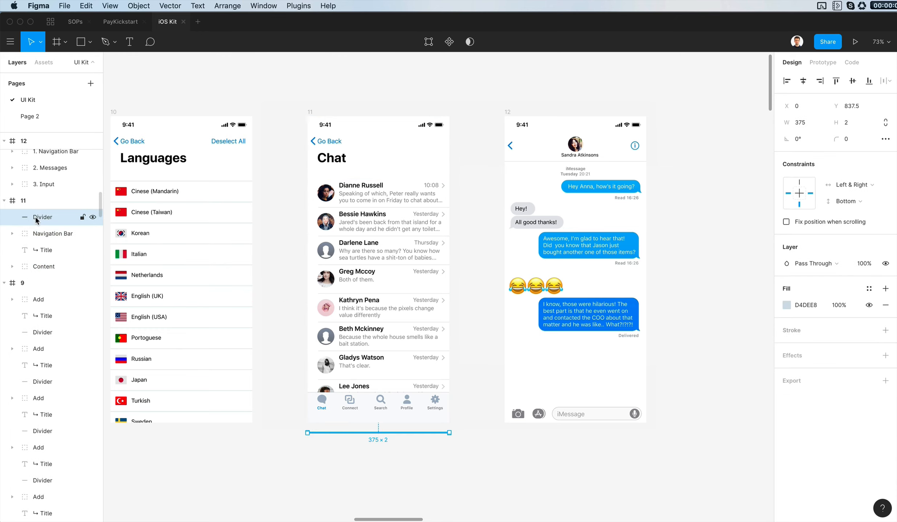
key("Delete")
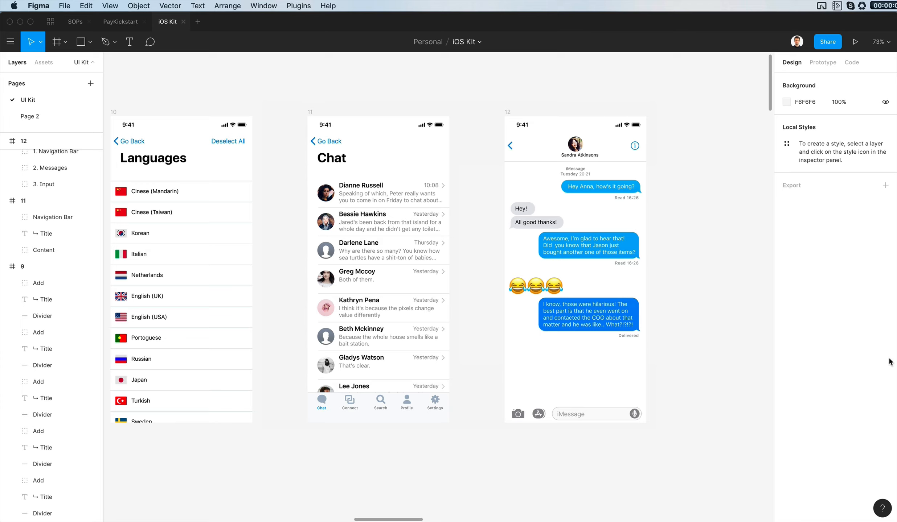
key("super+Tab")
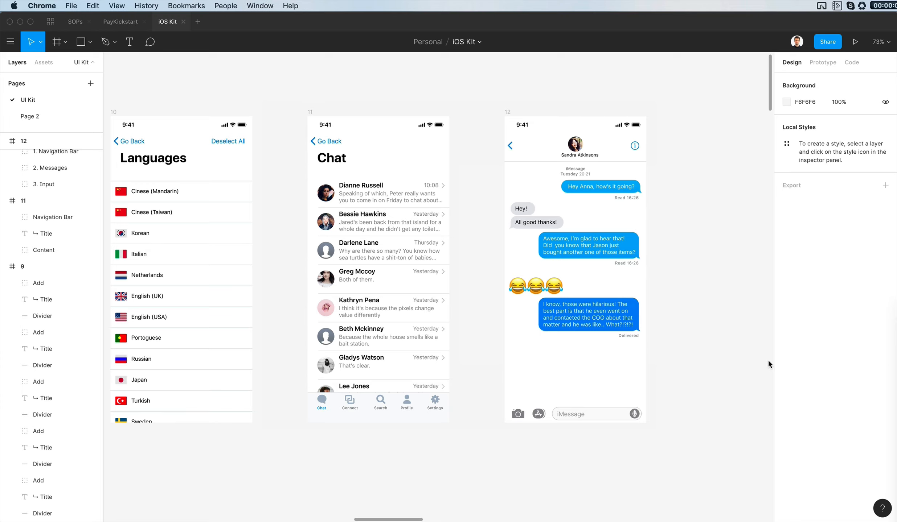
left_click(728, 376)
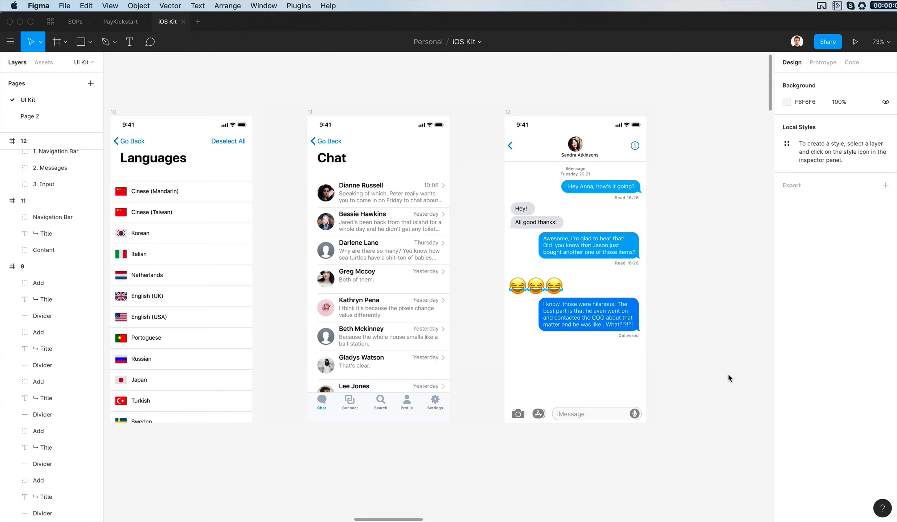
scroll(734, 332, "left", 5)
scroll(734, 337, "down", 10)
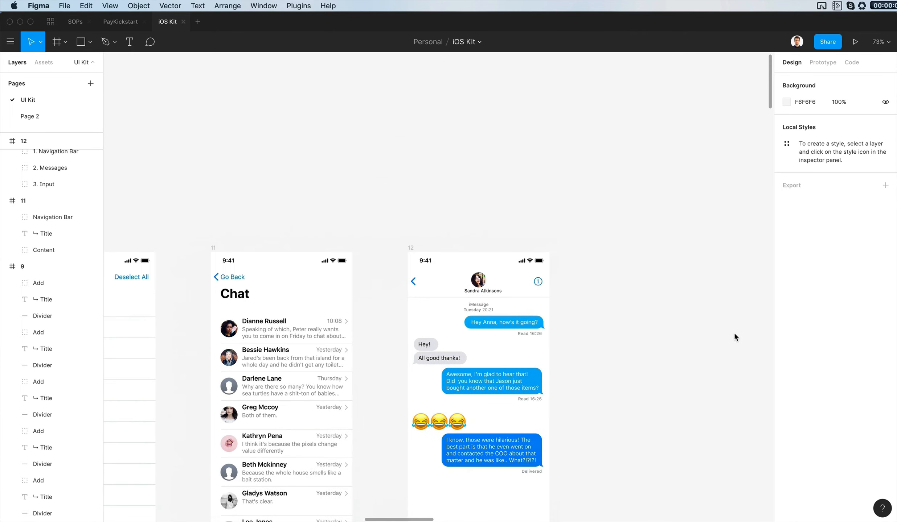
scroll(734, 334, "left", 10)
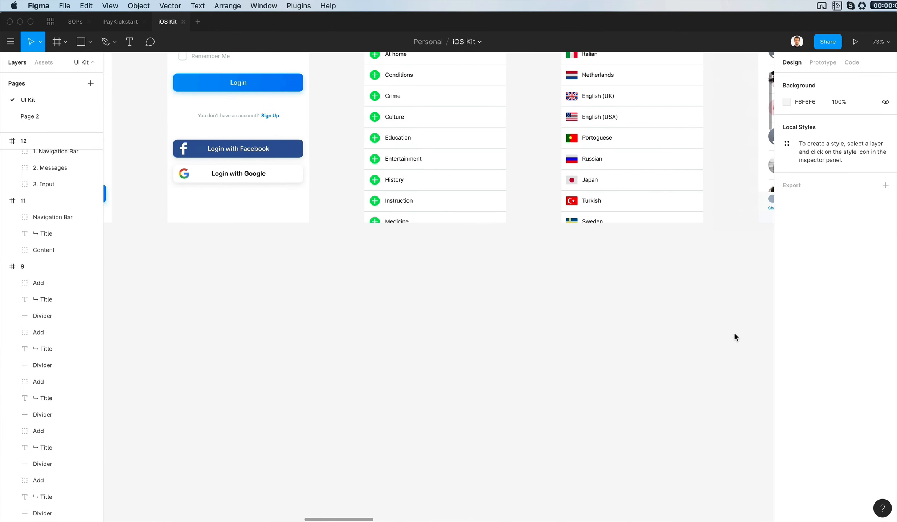
scroll(734, 334, "up", 10)
scroll(734, 334, "right", 16)
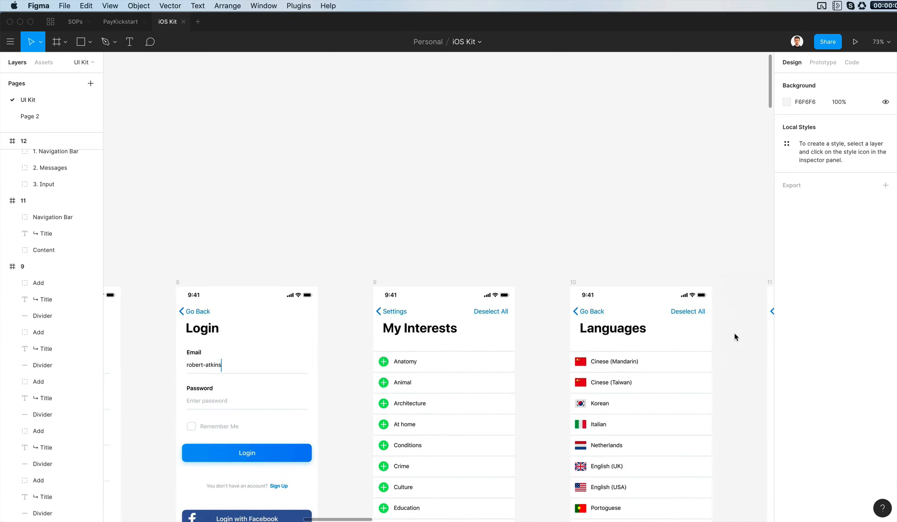
scroll(734, 334, "down", 9)
scroll(734, 334, "left", 9)
scroll(735, 335, "right", 11)
scroll(734, 334, "up", 7)
scroll(733, 332, "down", 5)
scroll(734, 332, "right", 7)
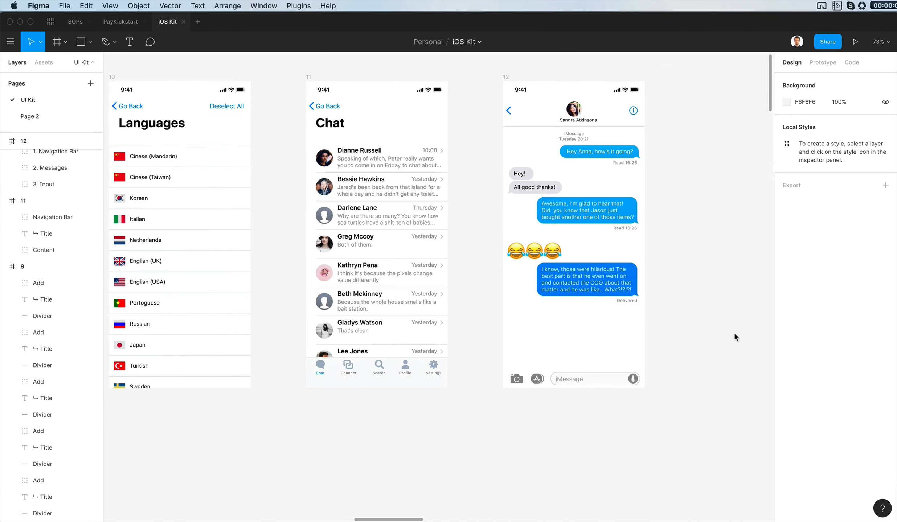
scroll(734, 332, "left", 5)
scroll(733, 332, "up", 2)
scroll(734, 332, "right", 2)
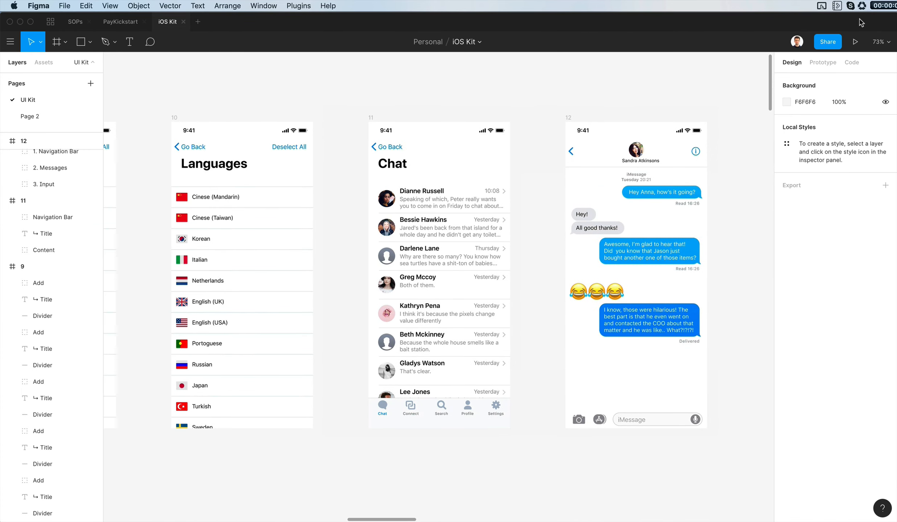